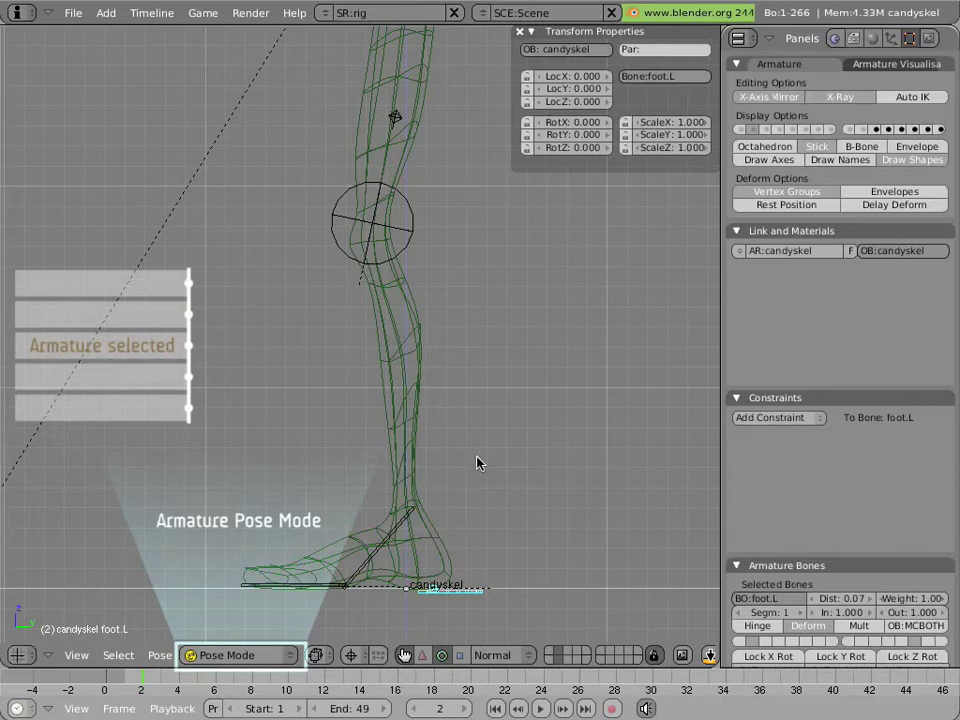
Bend the leg by moving the foot IK bone and rotating it 34.977
key("g")
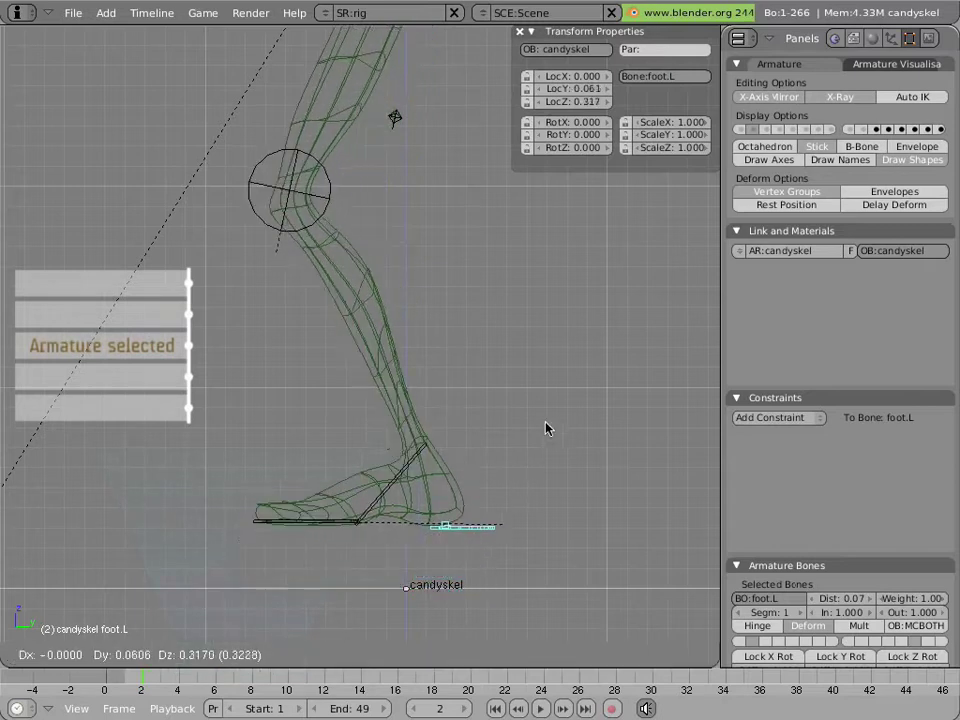
left_click(601, 352)
key("r")
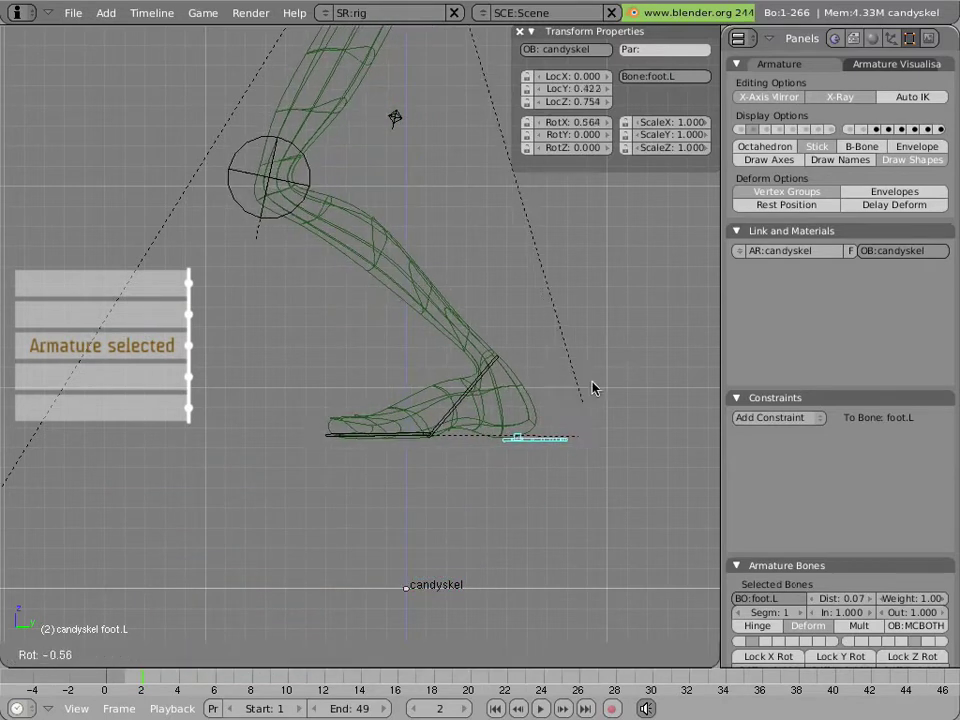
key("Escape")
key("ctrl+alt+r")
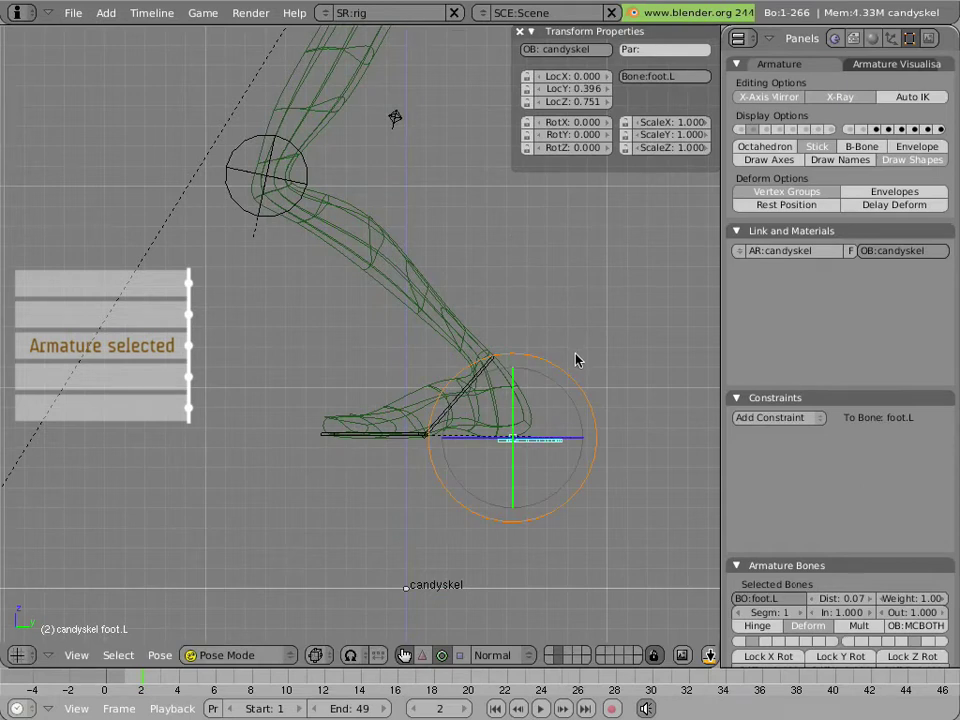
key("r")
left_click(520, 290)
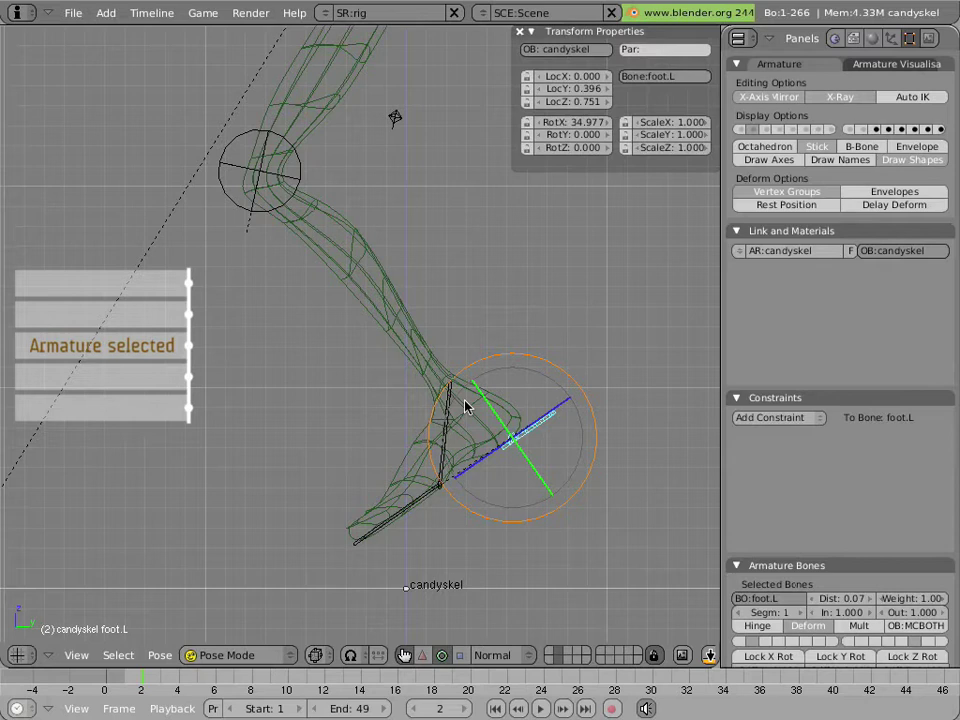
Clear the foot bone's location and rotation back to zero
key("alt+g")
left_click(466, 405)
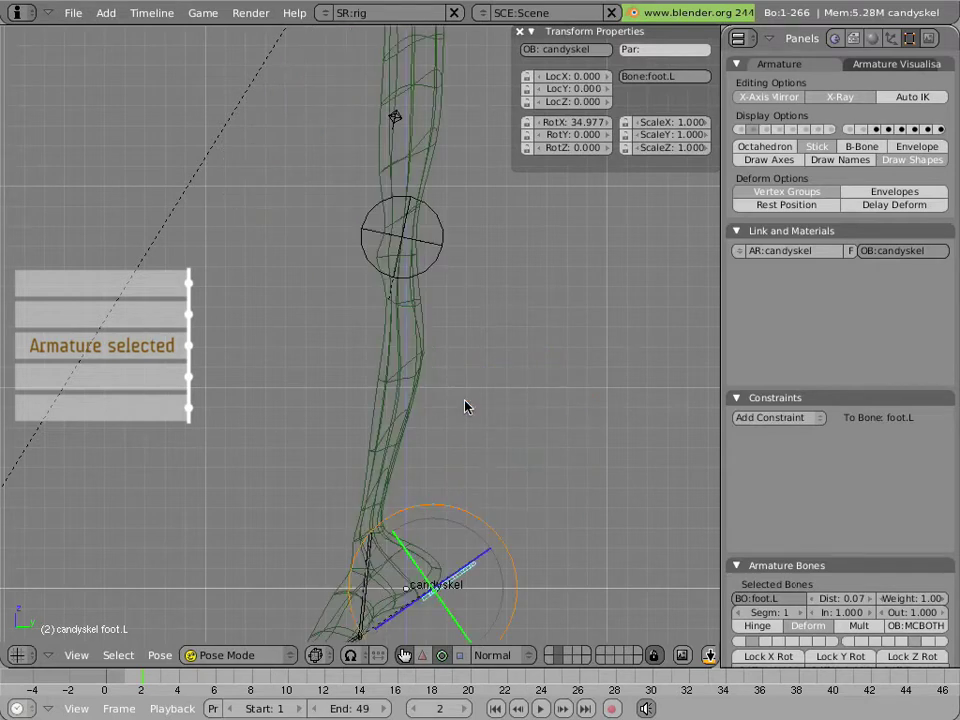
key("alt+r")
left_click(465, 404)
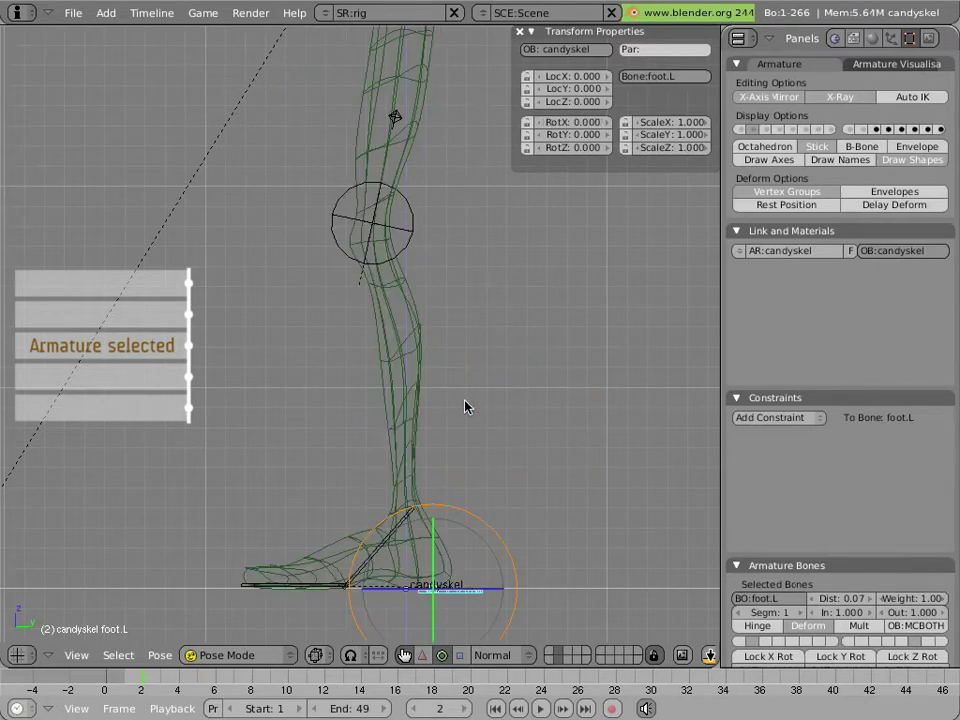
Snap the 3D cursor to the midpoint between the heel and knee bones
right_click(394, 266, "shift")
key("shift+s")
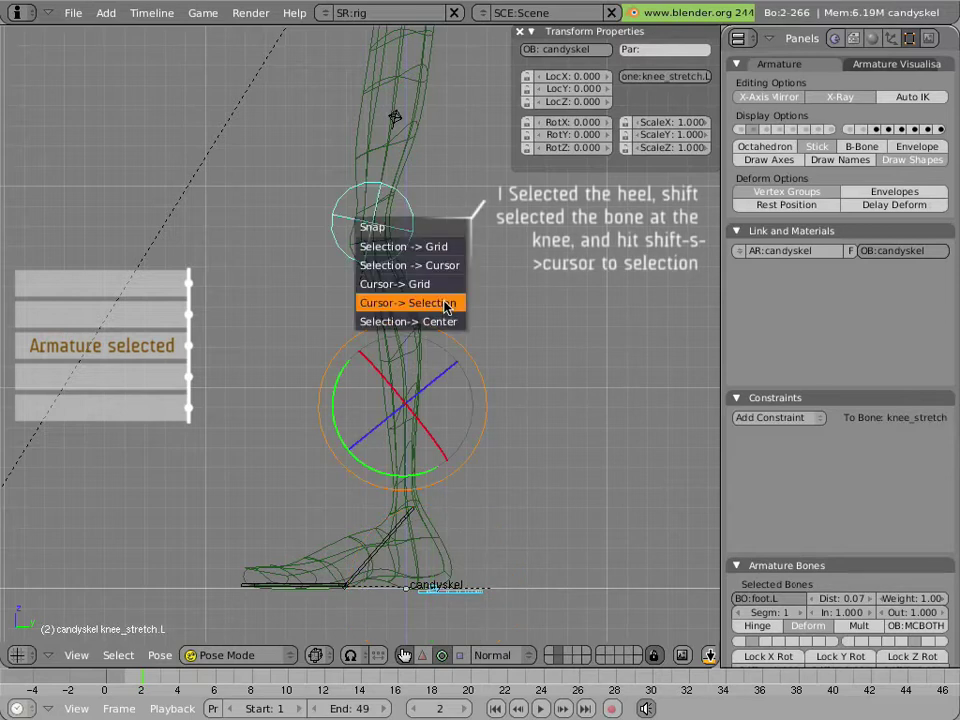
left_click(444, 305)
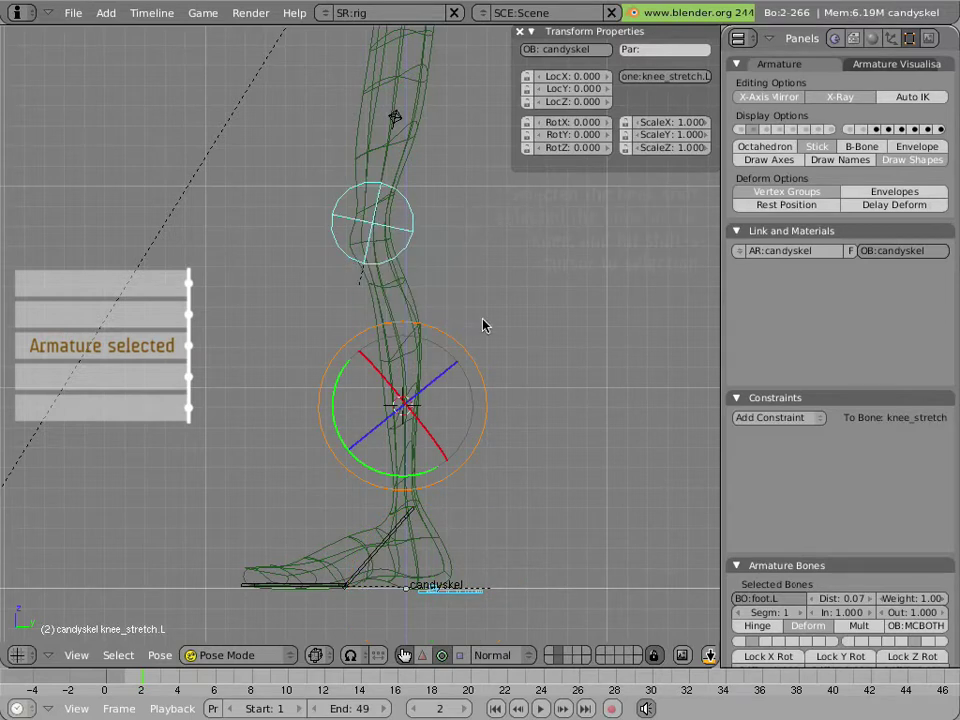
Add a Bezier curve at the cursor and straighten it into a flat line
key("a")
key("space")
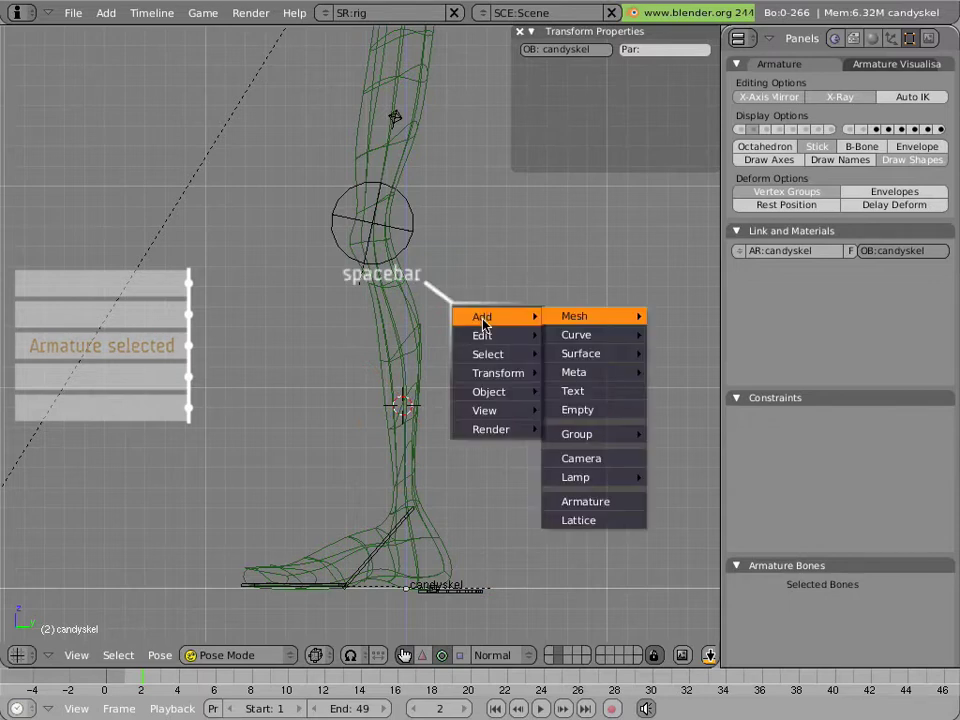
mouse_move(578, 336)
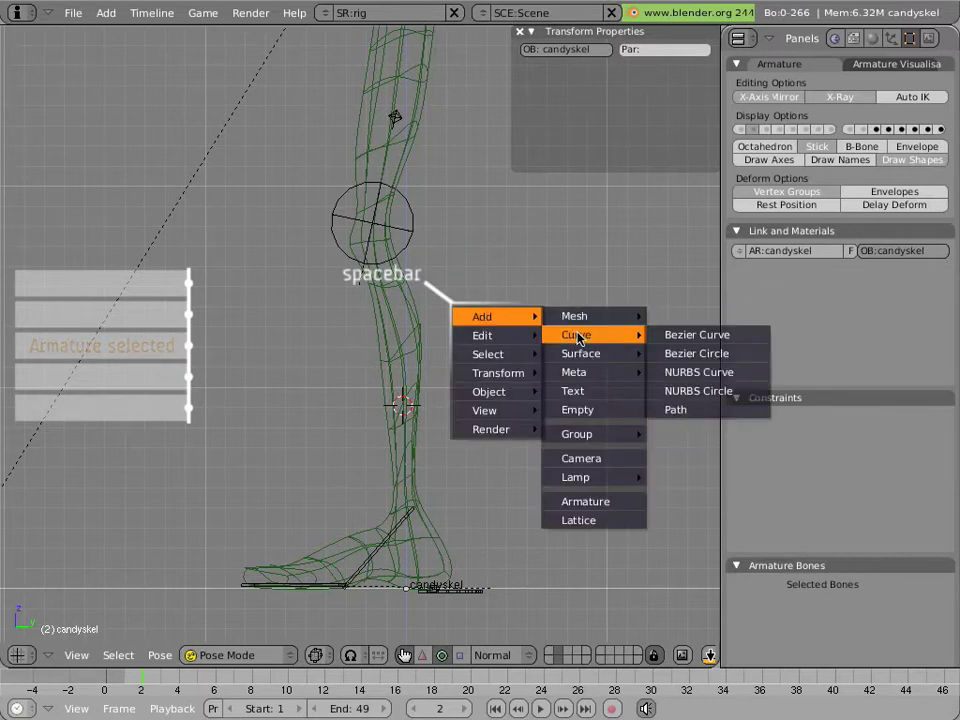
left_click(672, 338)
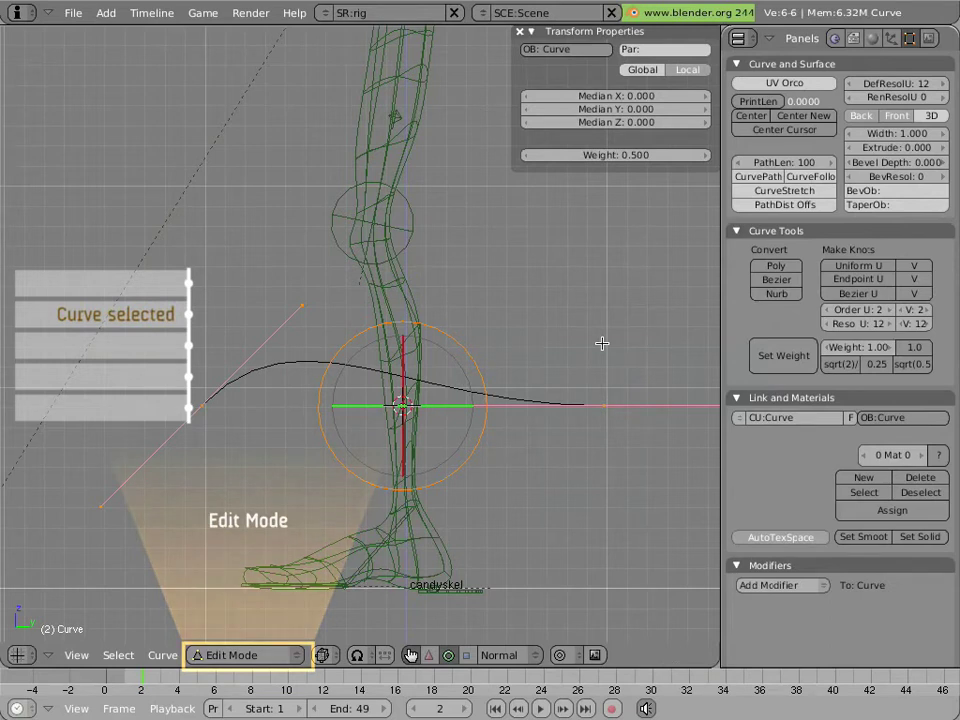
key("shift+h")
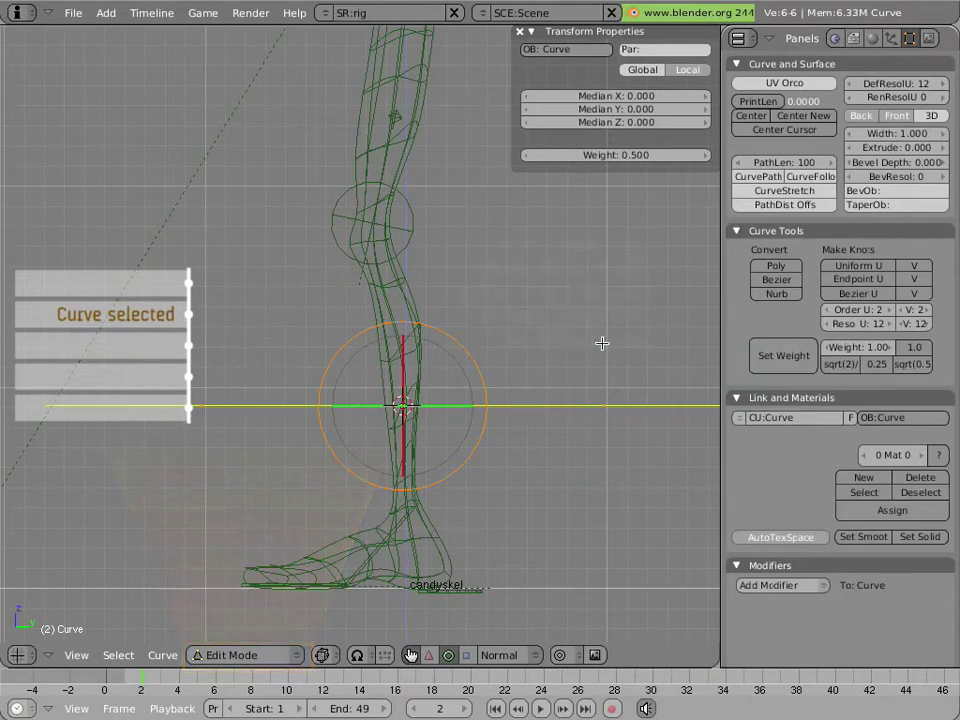
key("Tab")
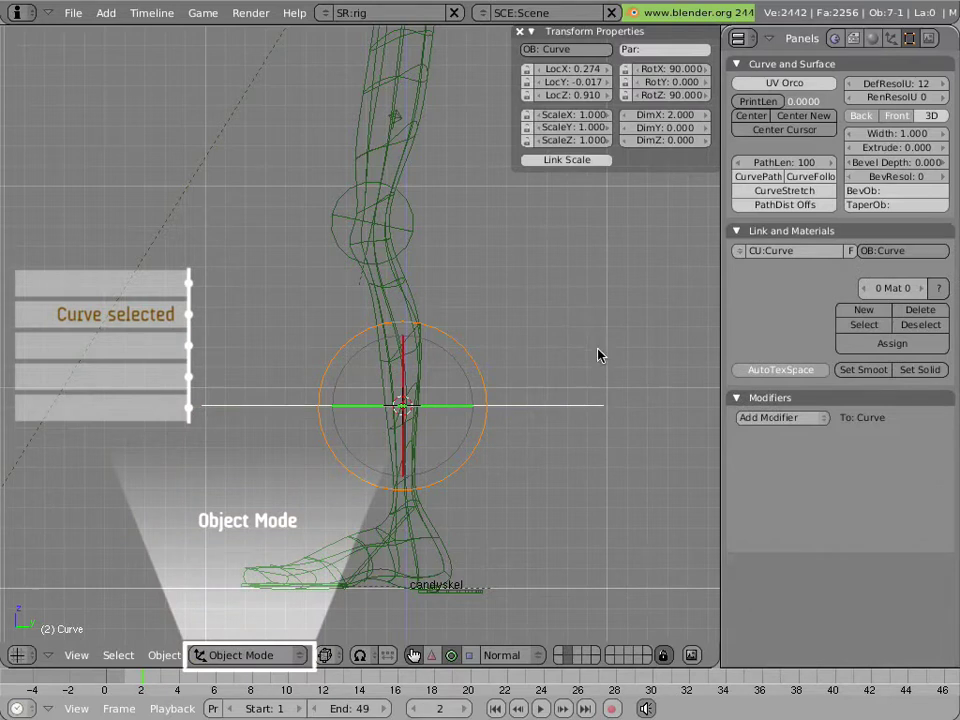
Stand the curve upright along the calf, raise it, scale to 0.726, tilt to Y -94.913
key("r")
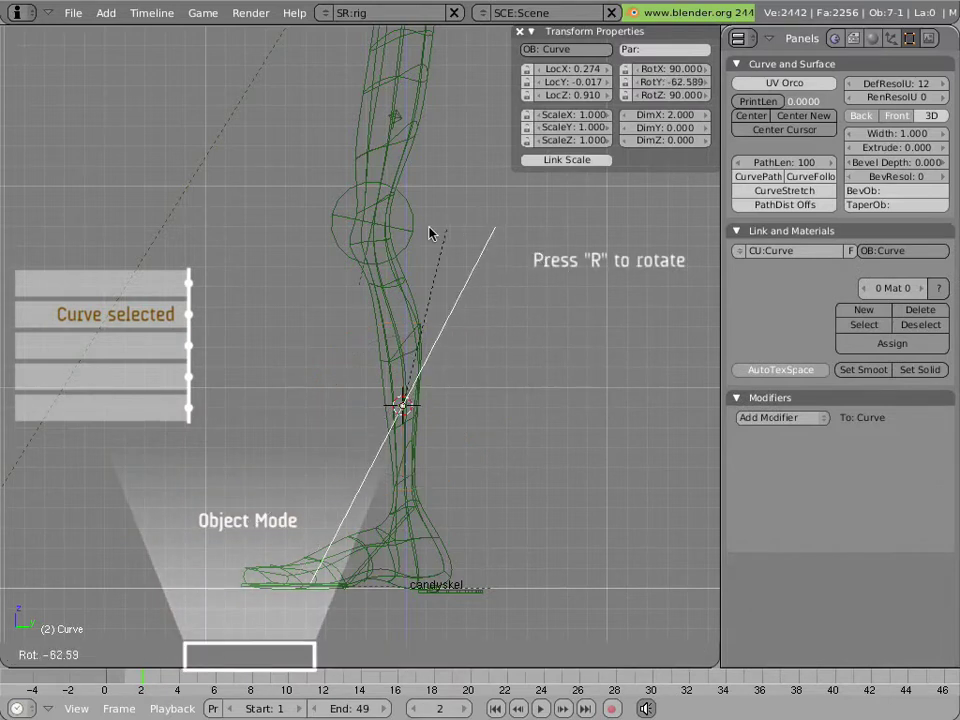
left_click(355, 259)
key("g")
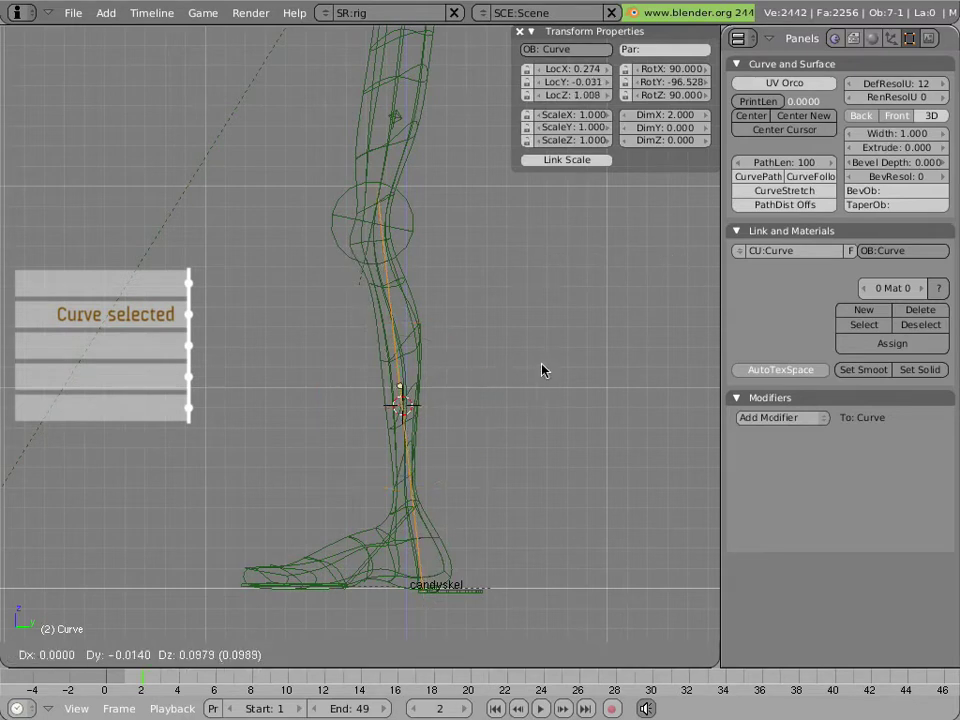
left_click(540, 368)
key("s")
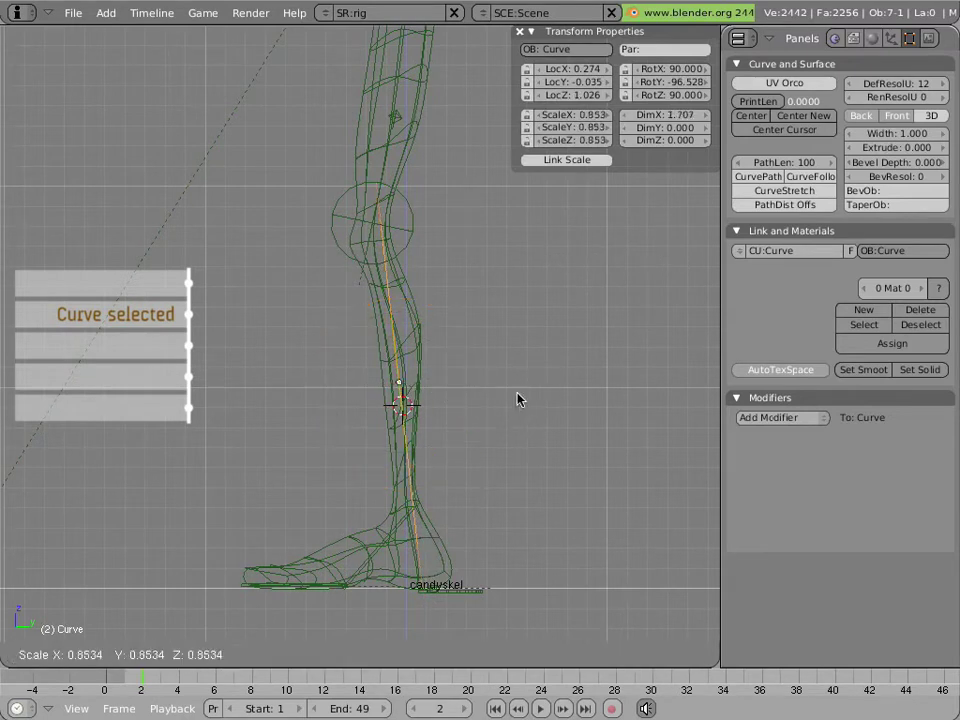
left_click(503, 387)
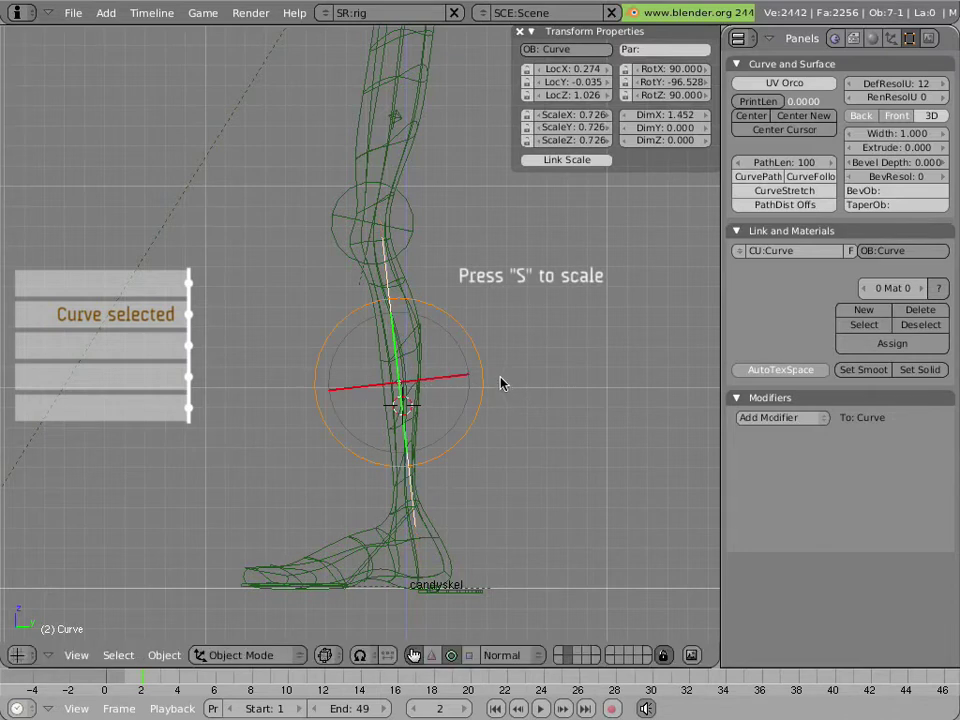
left_click_drag(484, 366, 483, 370)
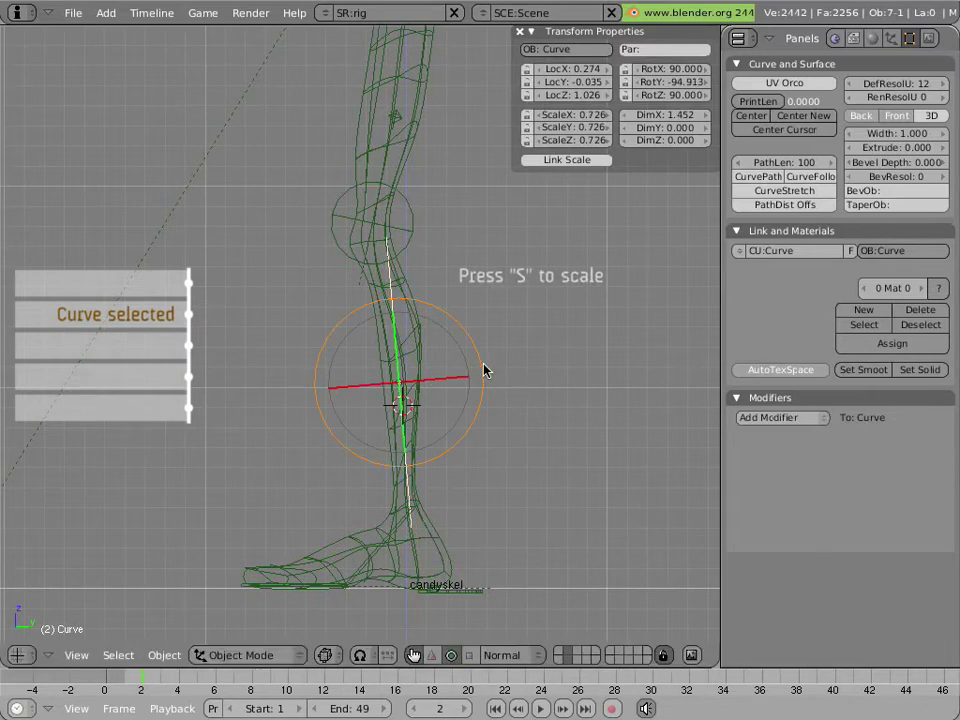
right_click(425, 352)
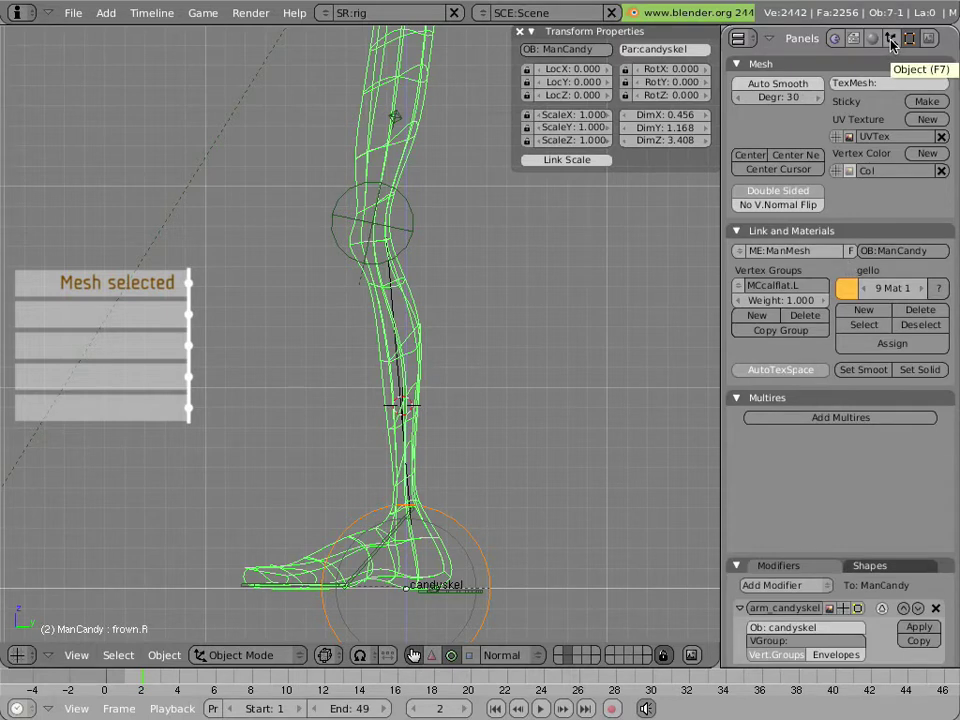
Add a level-2 Subsurf modifier and a Curve modifier to the leg mesh
key("ctrl+2")
scroll(859, 284, "down", 5)
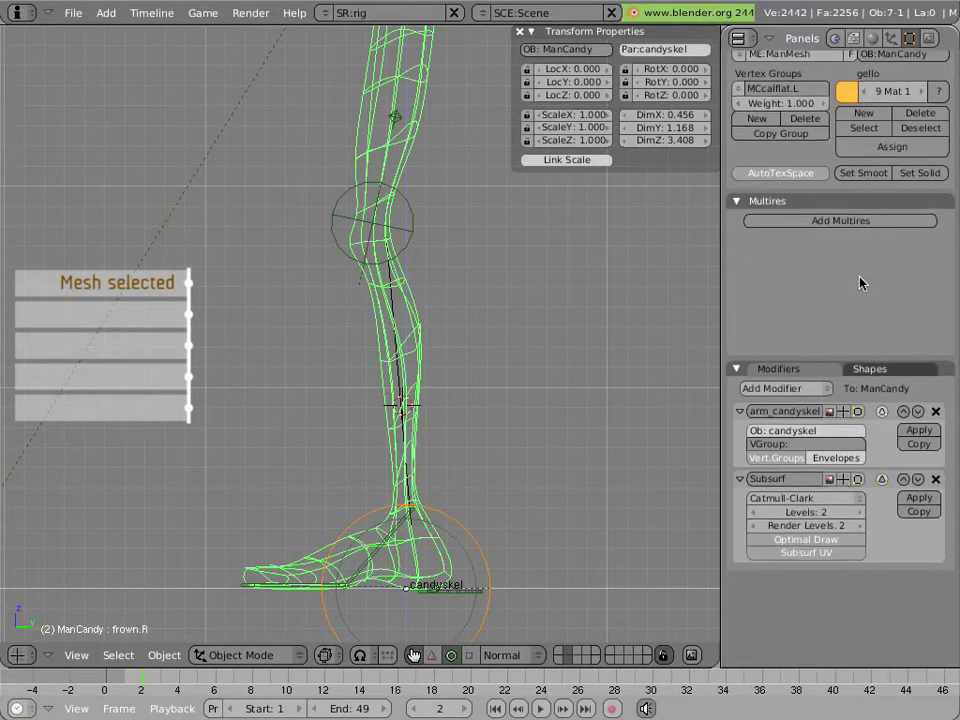
scroll(859, 284, "down", 2)
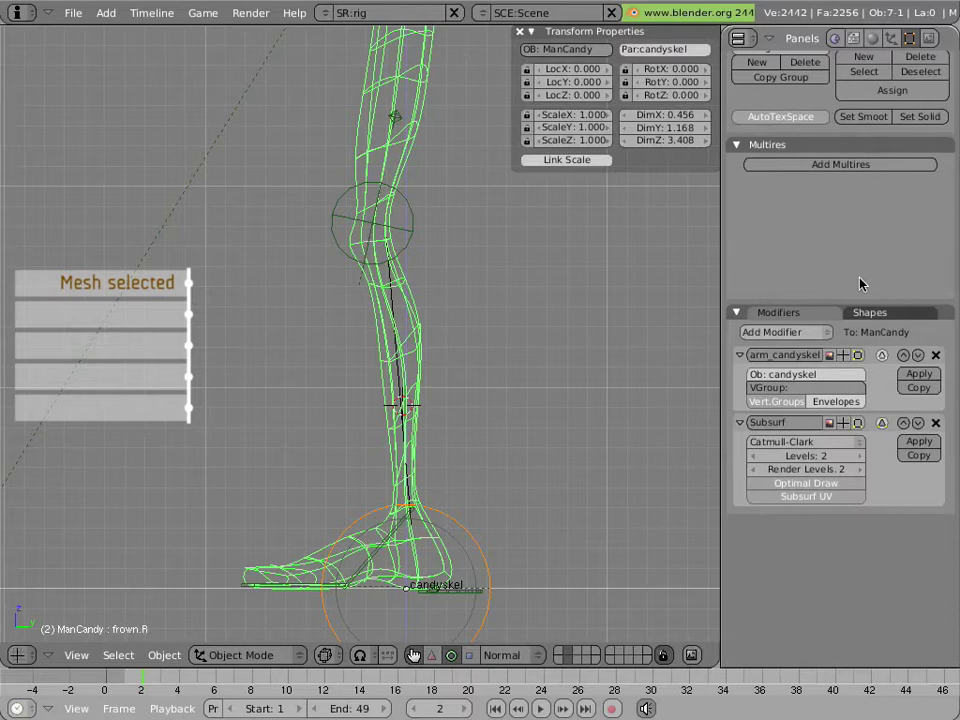
left_click(811, 334)
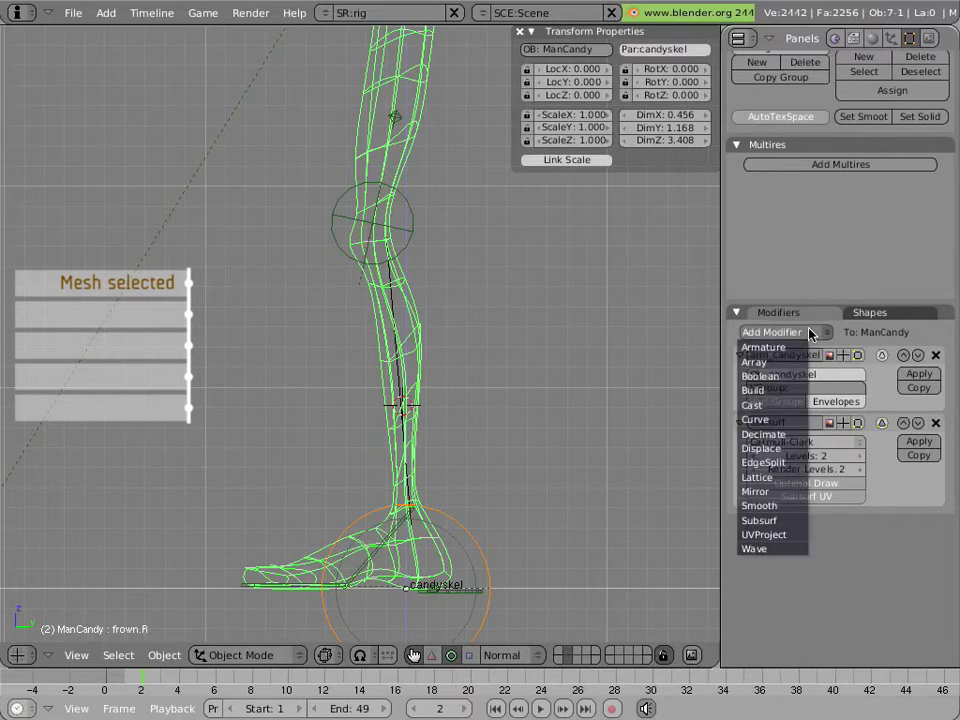
left_click(785, 420)
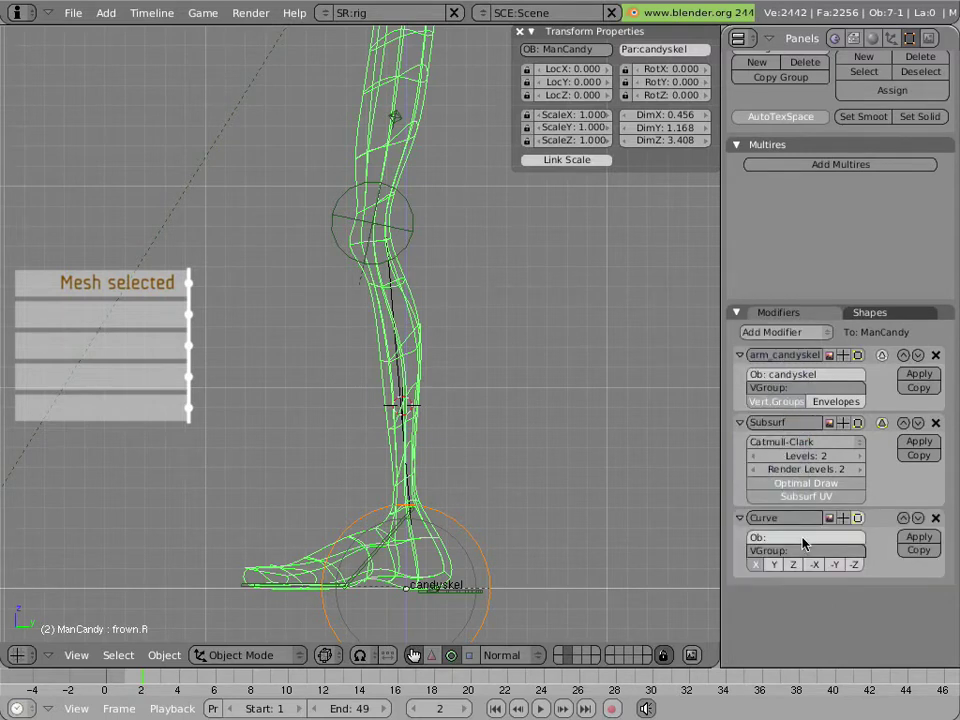
Rename the curve's data and object to calfcurve
right_click(399, 363)
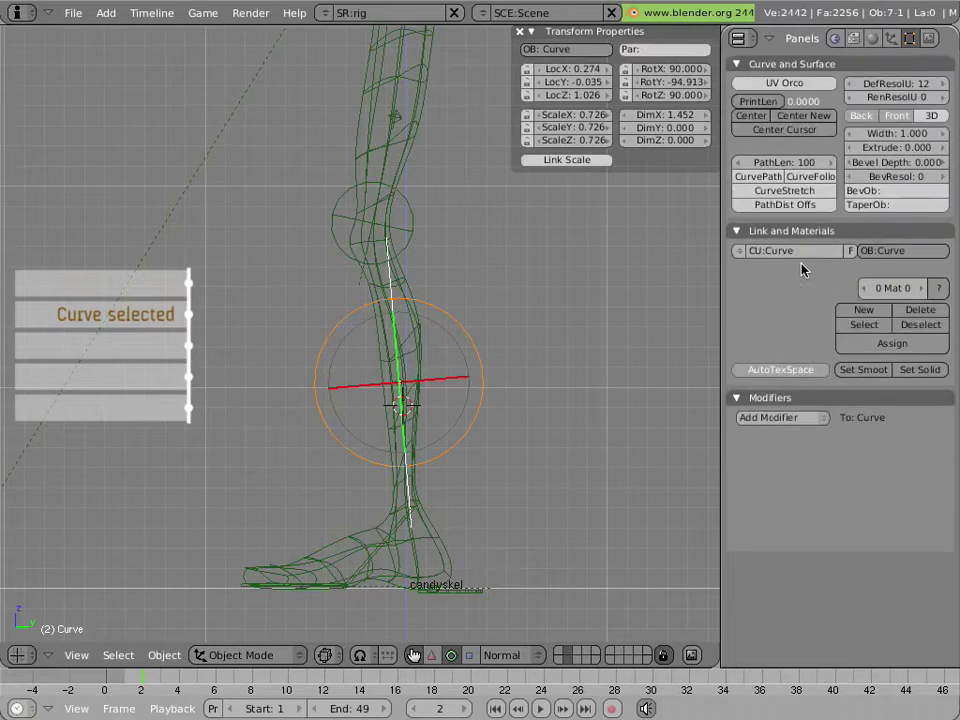
left_click(803, 251)
type("calfcurve")
key("Return")
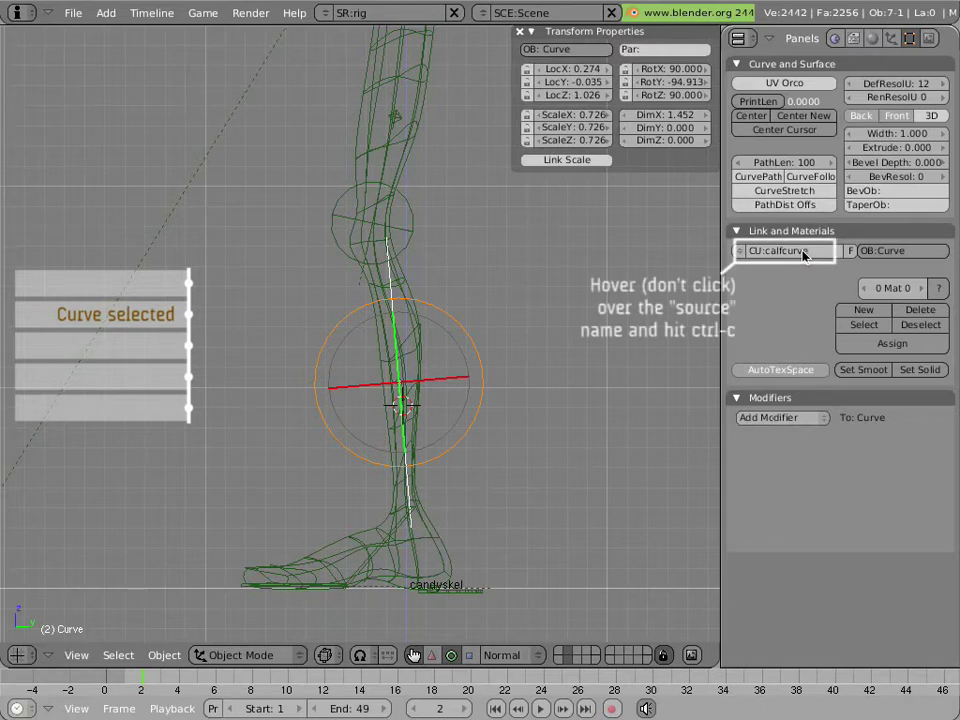
key("ctrl+c")
key("ctrl+v")
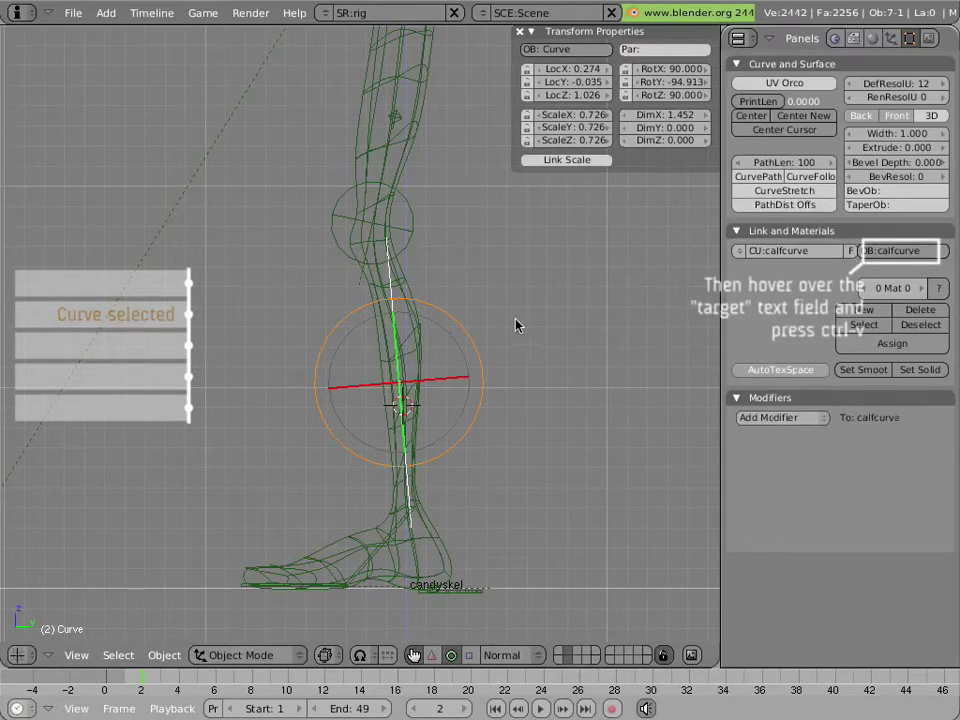
Set calfcurve as the leg's Curve modifier target and return the leg to wireframe
right_click(418, 321)
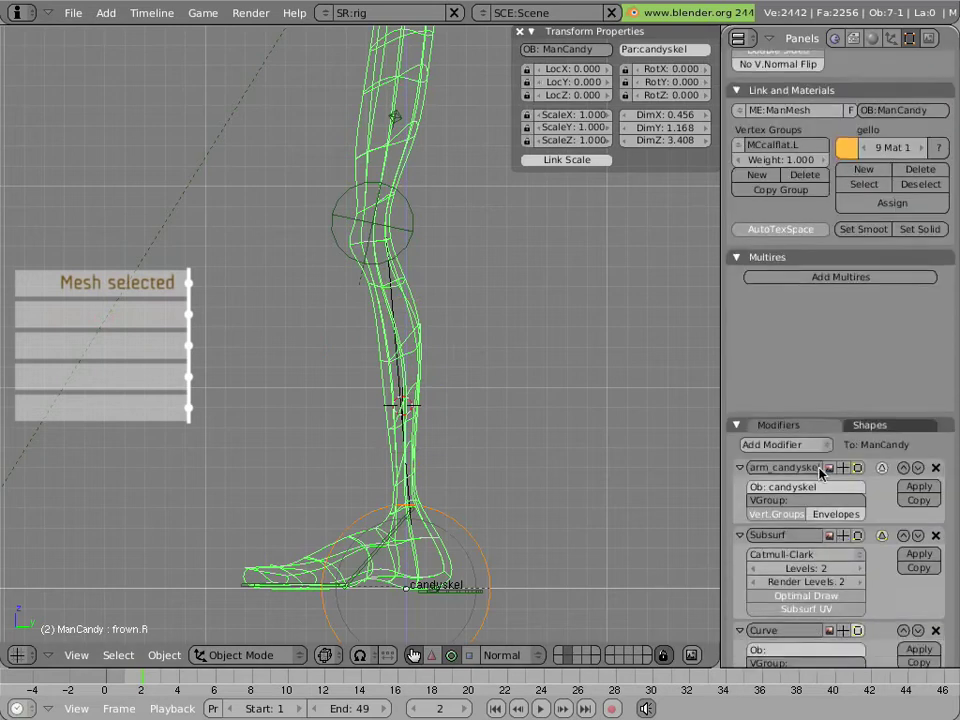
scroll(818, 480, "down", 3)
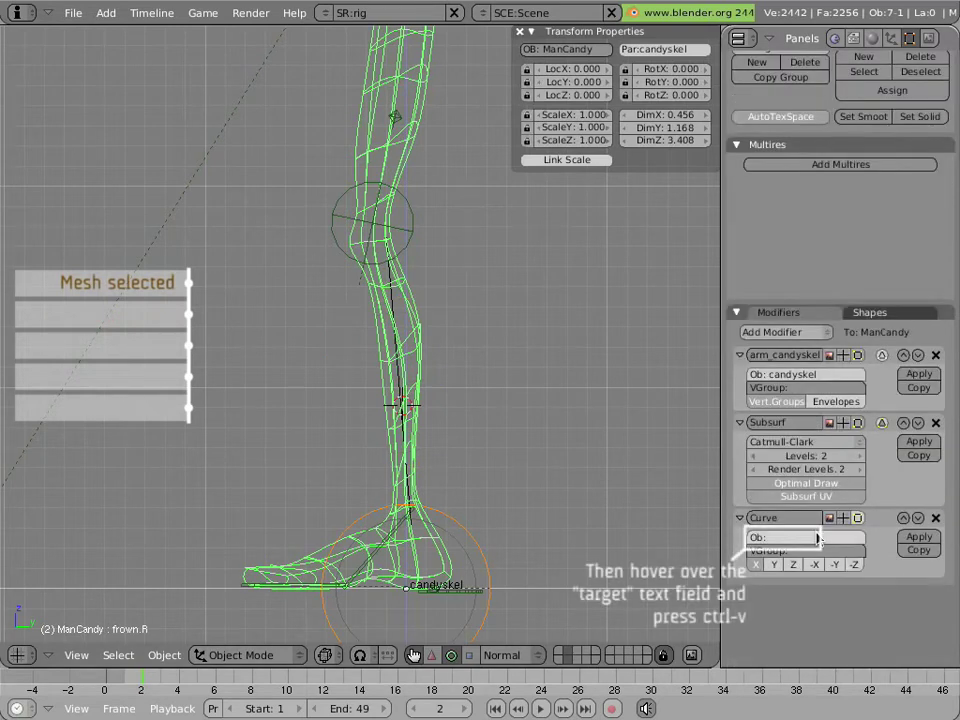
key("ctrl+v")
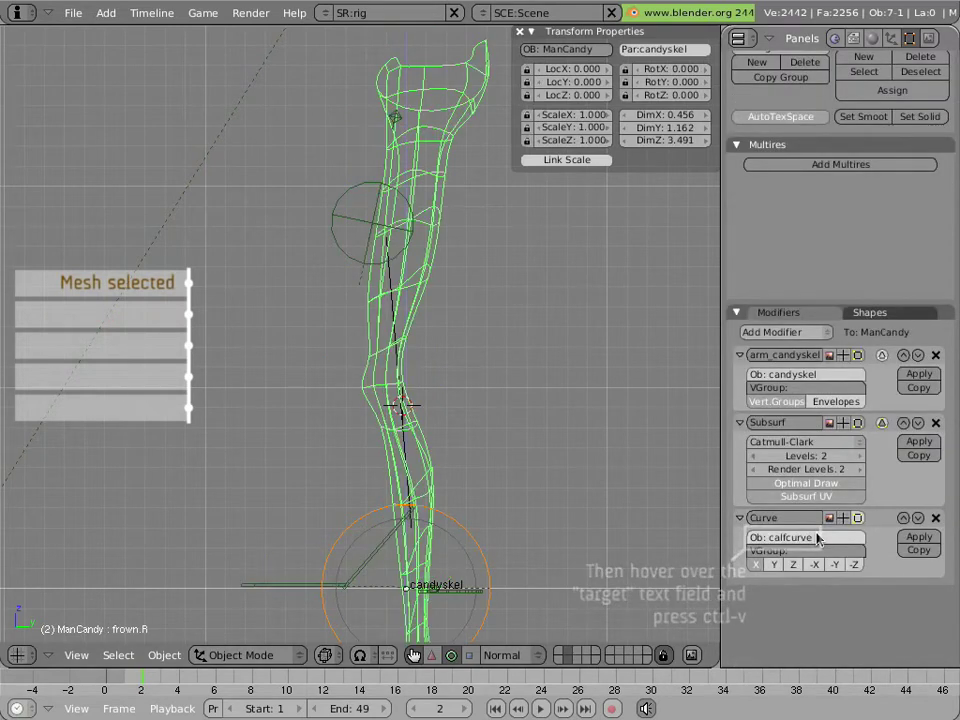
scroll(484, 457, "down", 2)
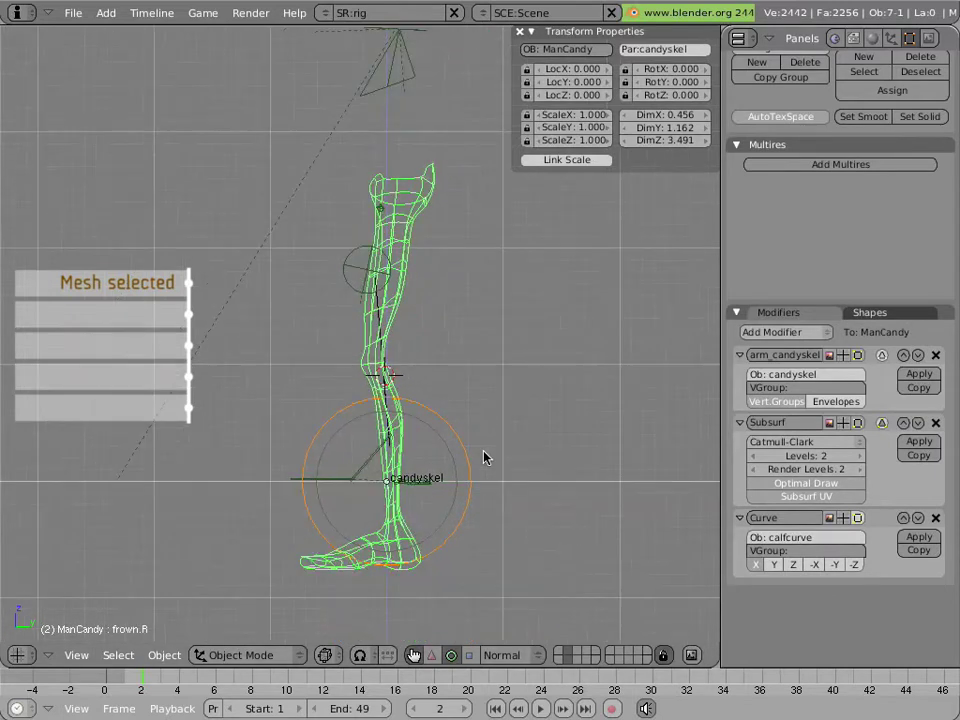
key("z")
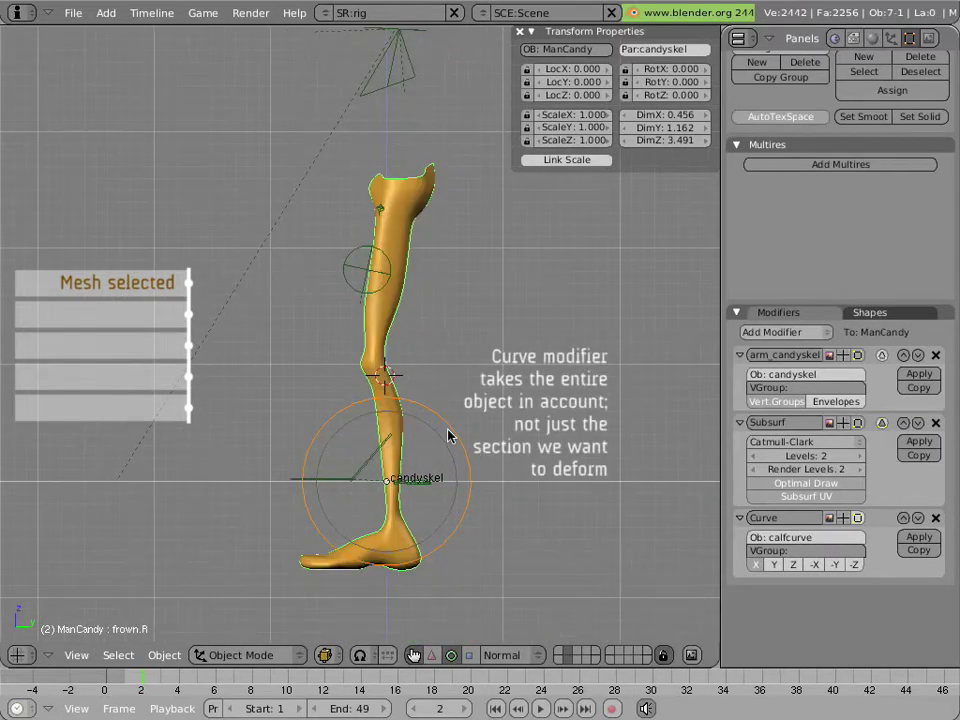
key("z")
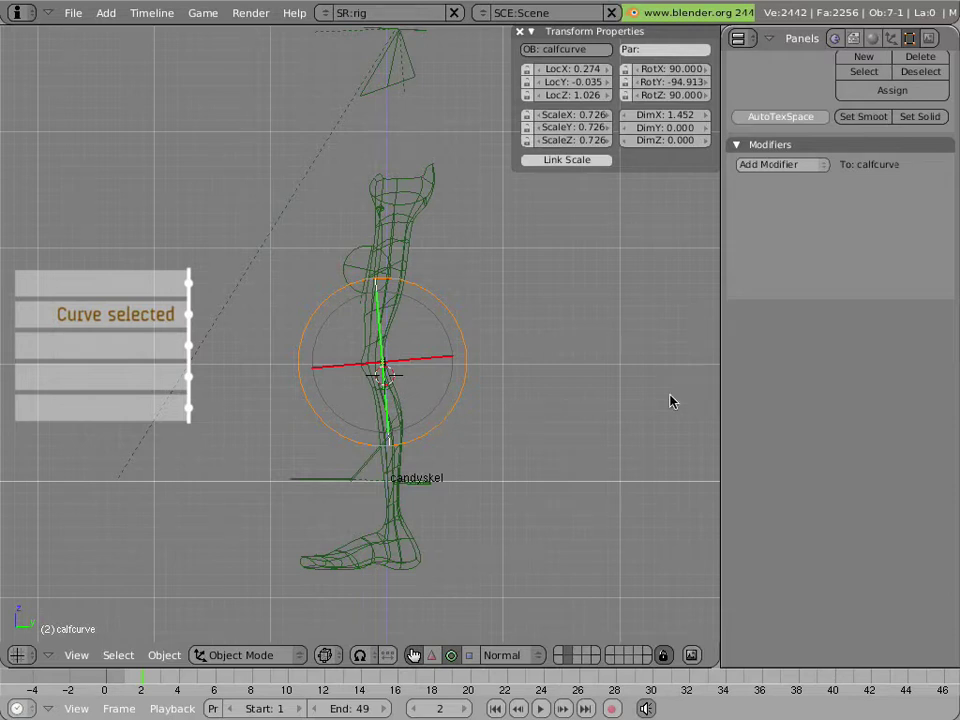
scroll(771, 300, "up", 5)
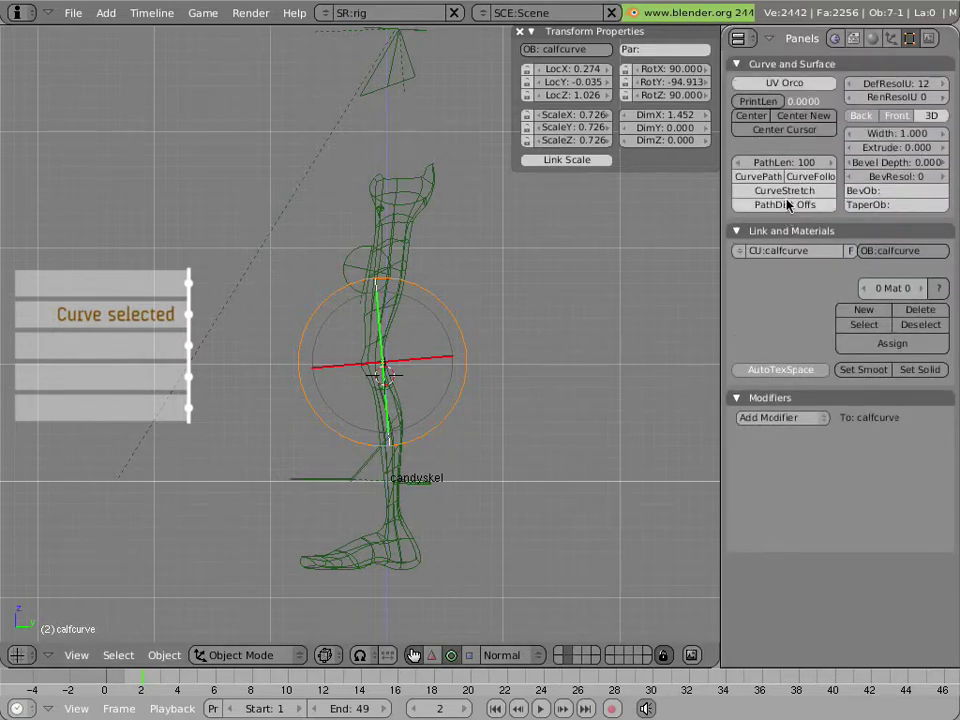
left_click(786, 191)
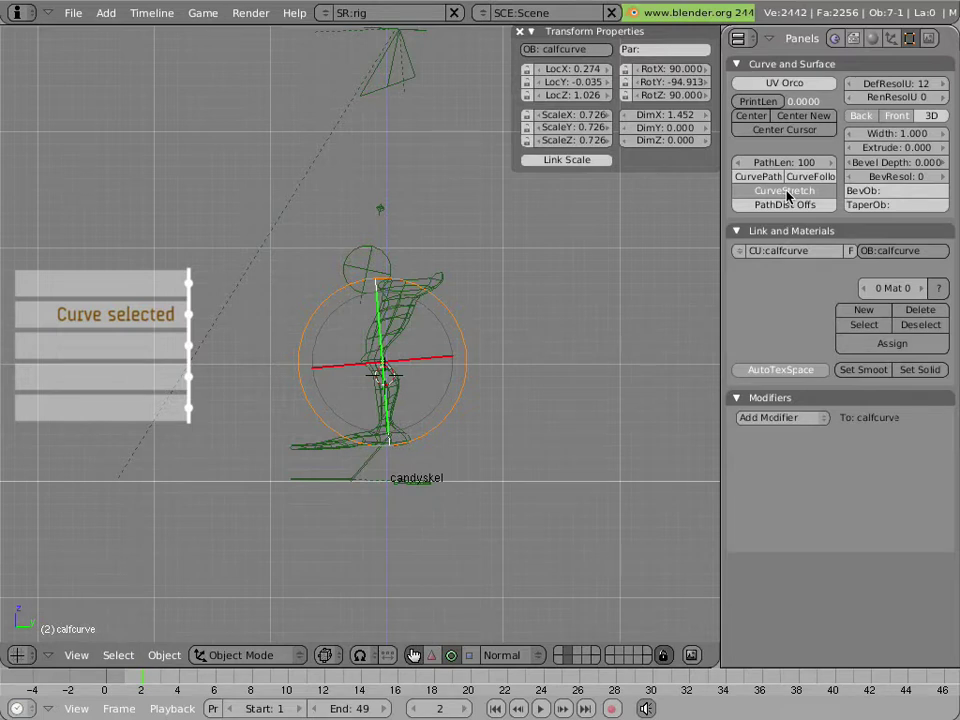
left_click(786, 191)
left_click(786, 191)
left_click(786, 191)
left_click(786, 191)
left_click(786, 191)
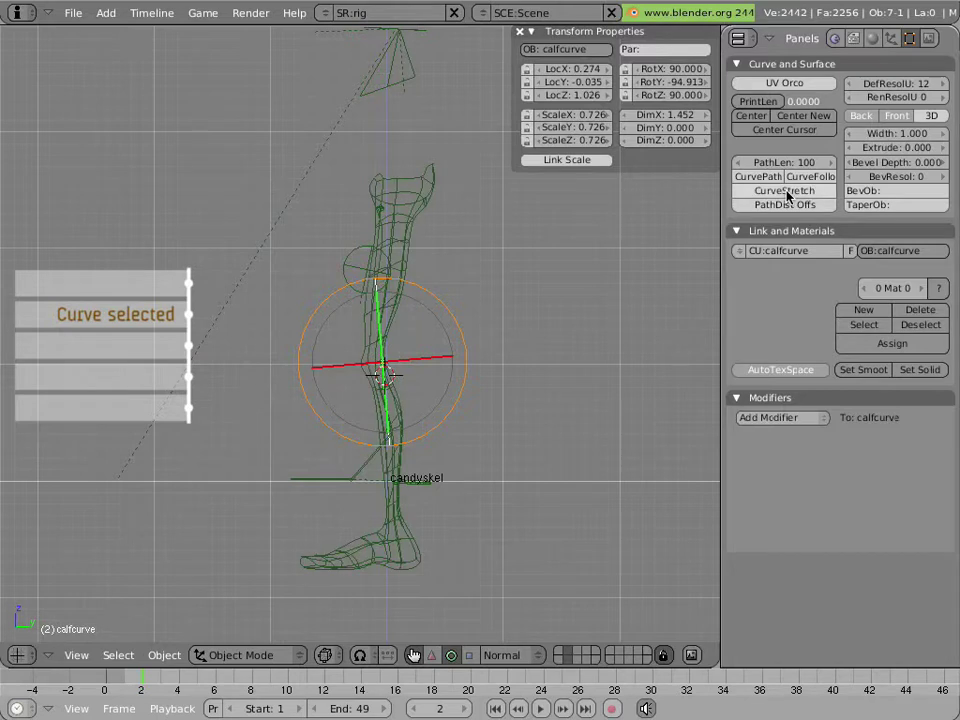
key("Tab")
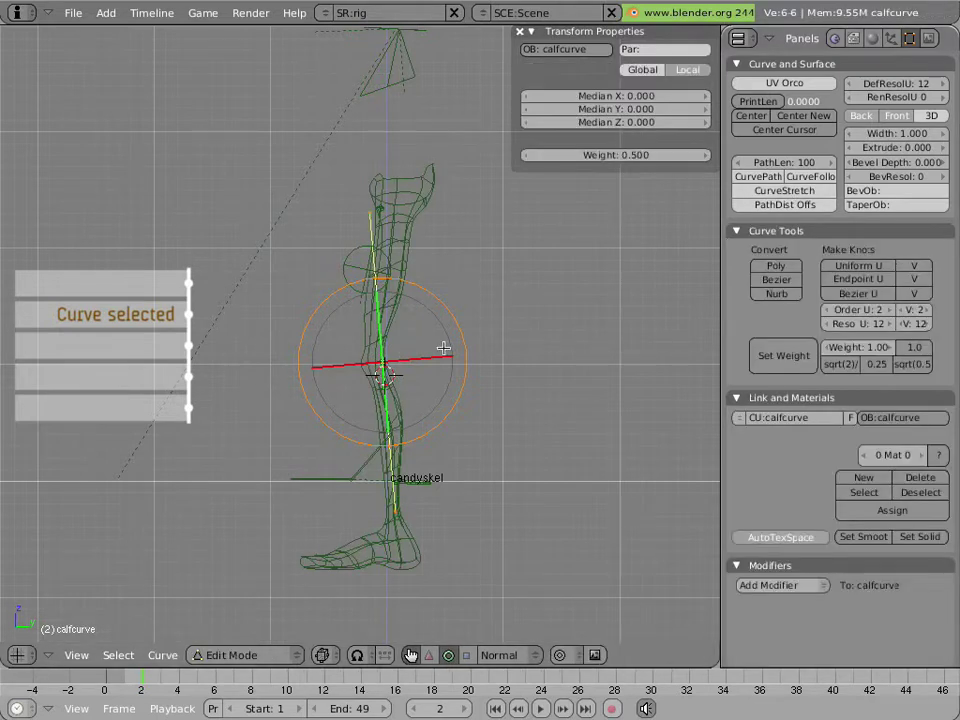
right_click(392, 317)
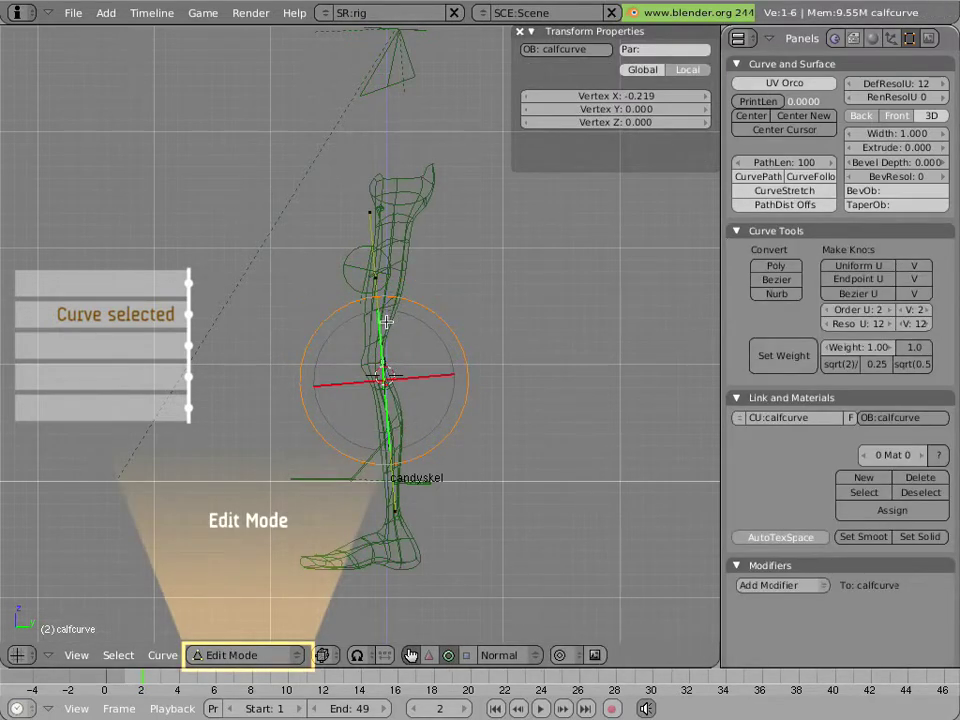
right_click(481, 347, "shift")
key("g")
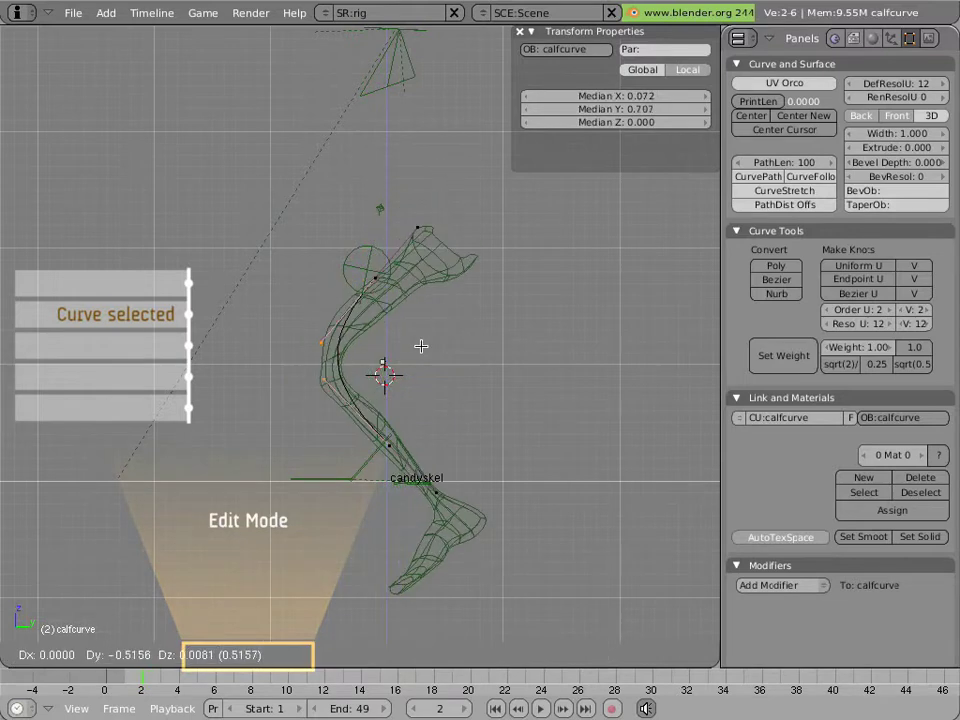
left_click(490, 356)
key("g")
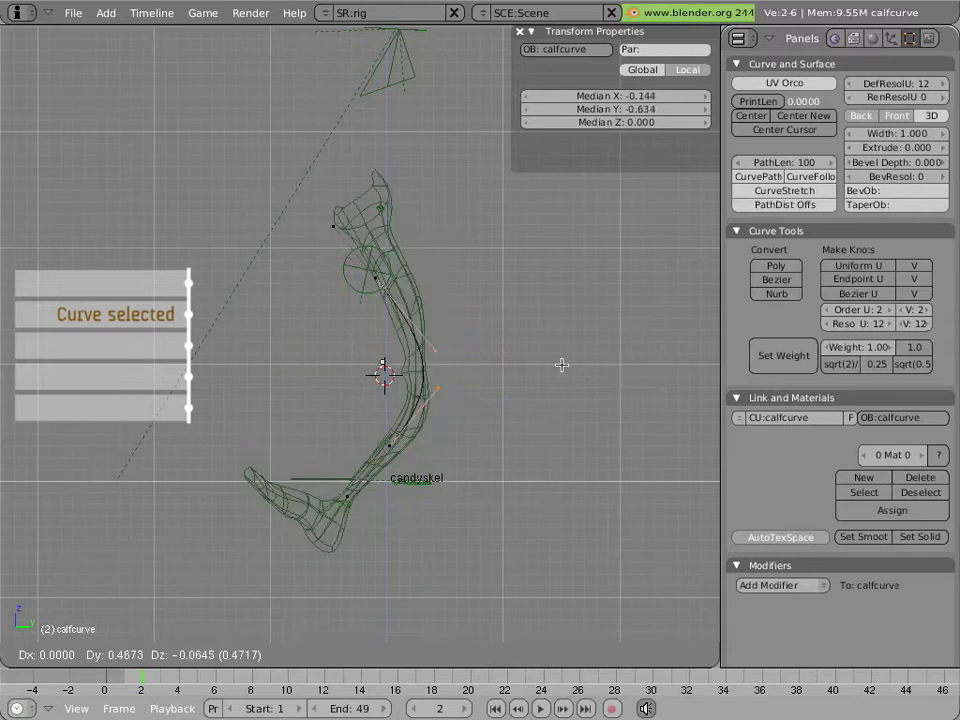
right_click(456, 348)
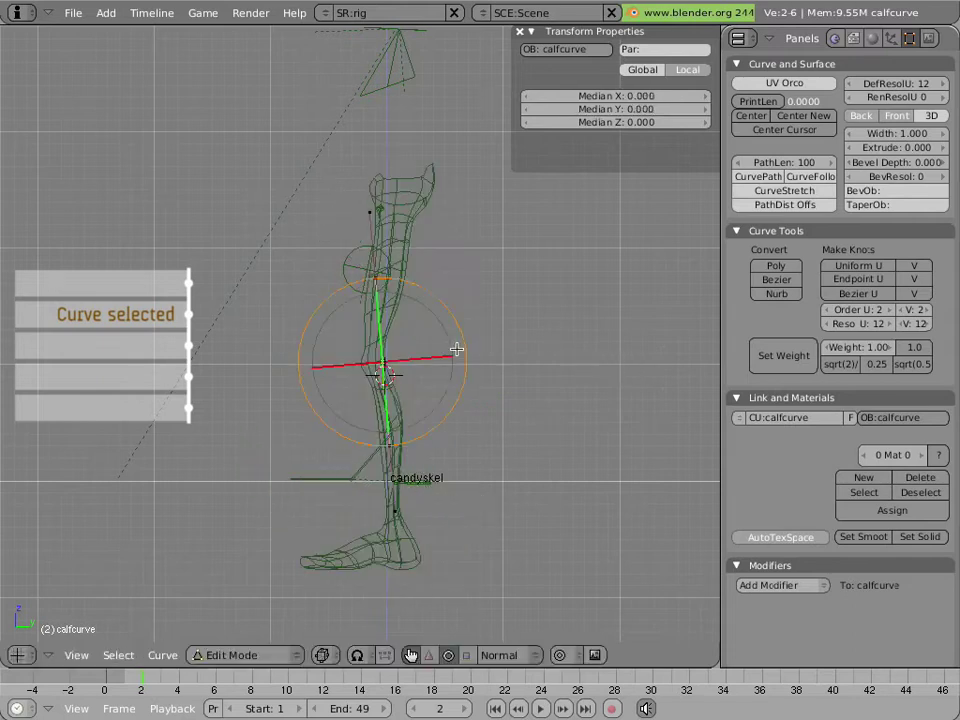
key("g")
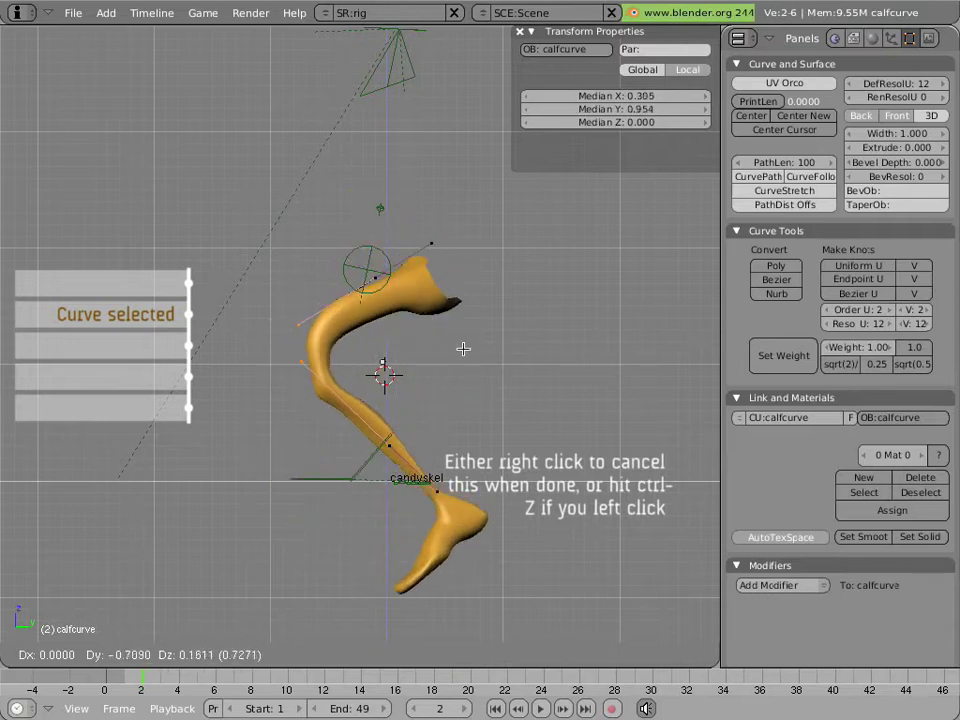
right_click(546, 354)
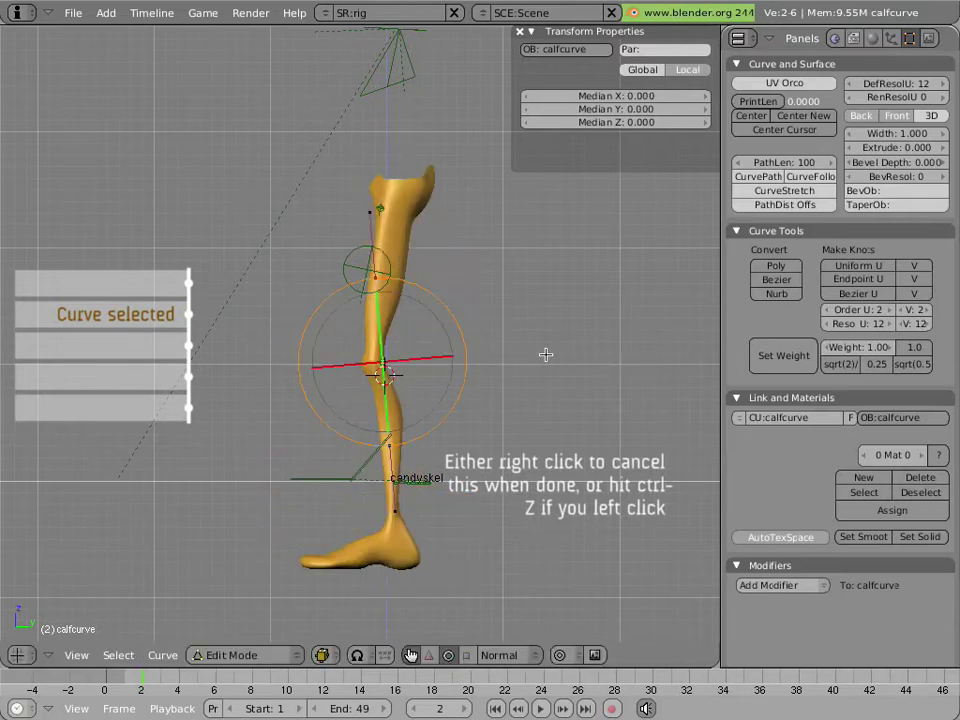
key("Tab")
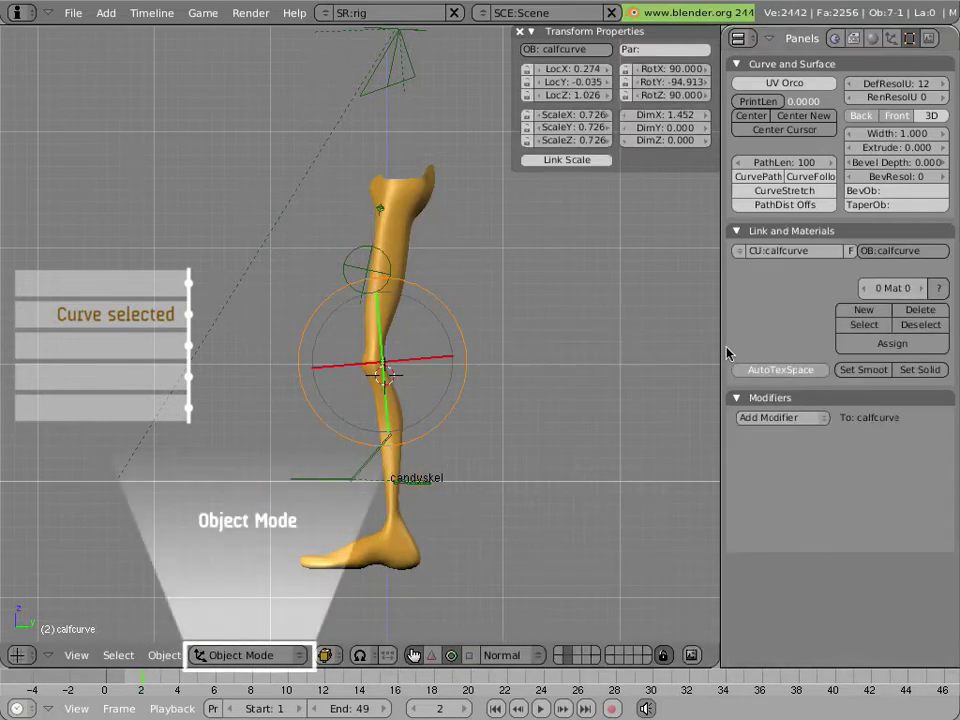
With the ManCandy leg in wireframe, delete its calfcurve Curve modifier
right_click(435, 217)
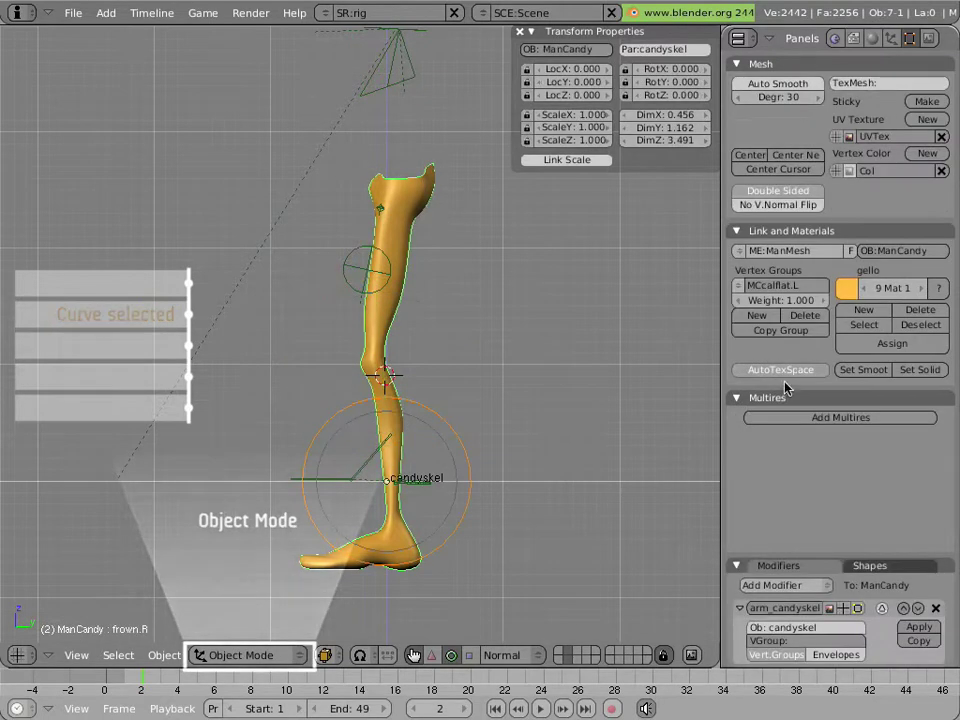
scroll(866, 470, "down", 5)
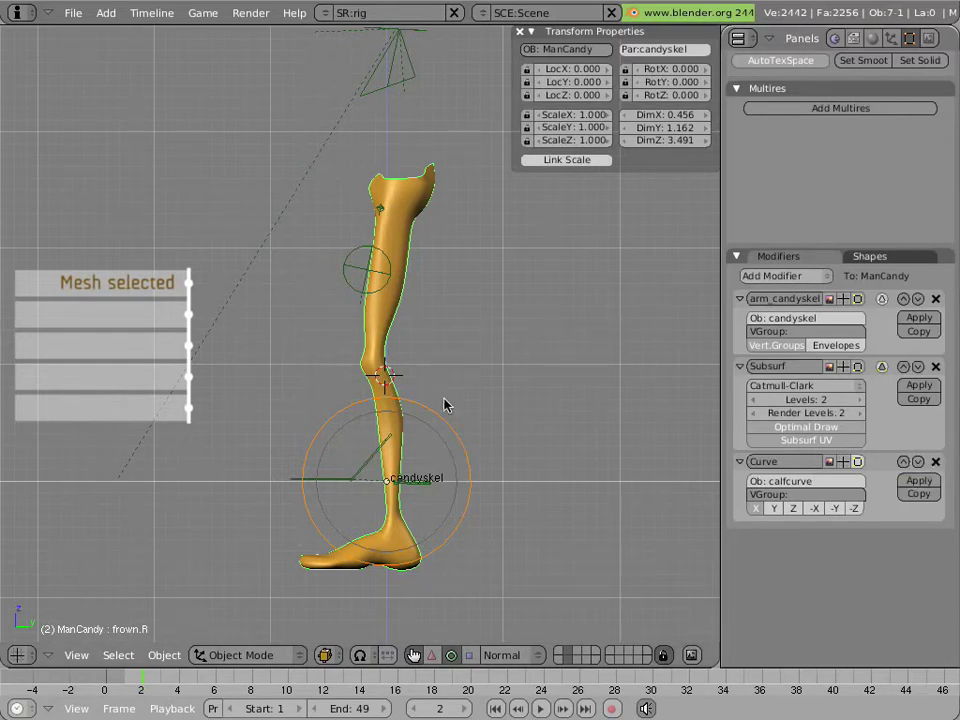
key("z")
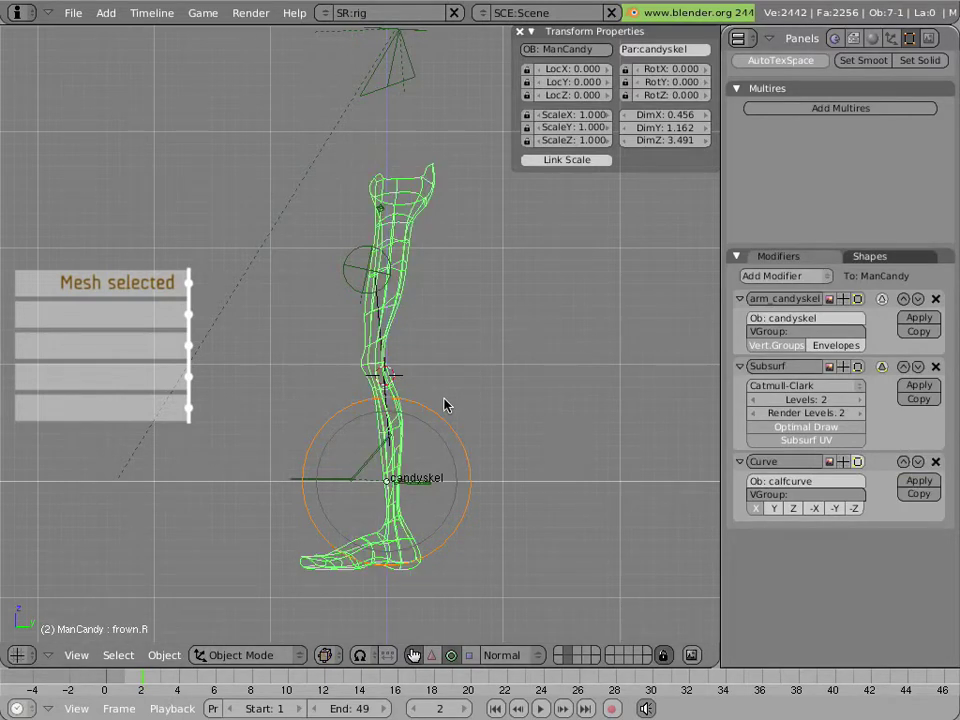
left_click(936, 467)
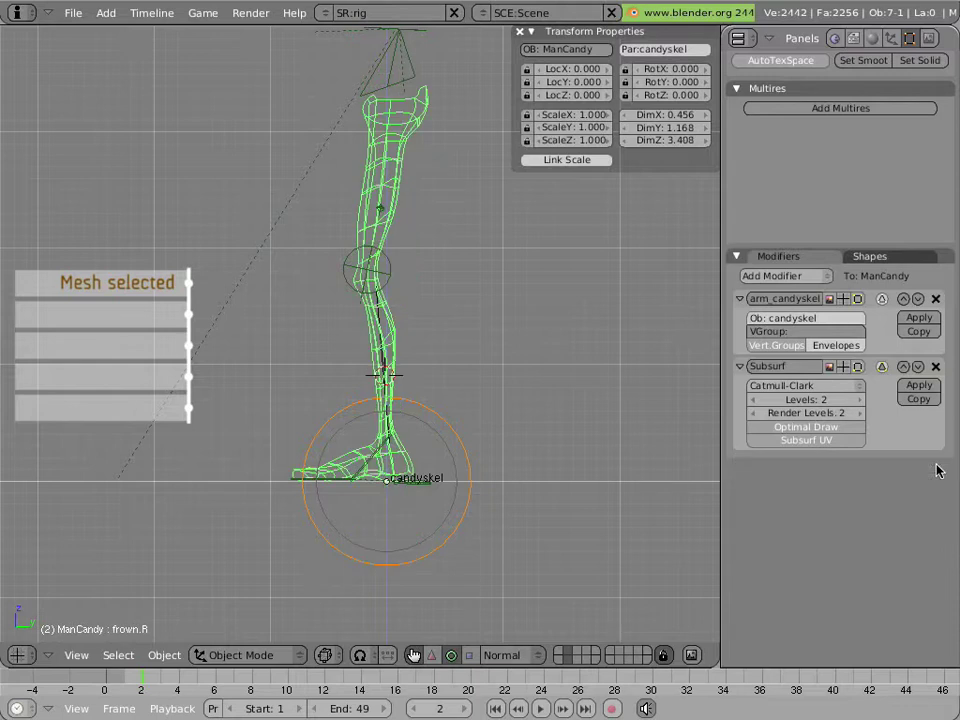
Pick calfcurve from the overlapping objects and erase it with X
right_click(380, 358)
right_click(380, 358)
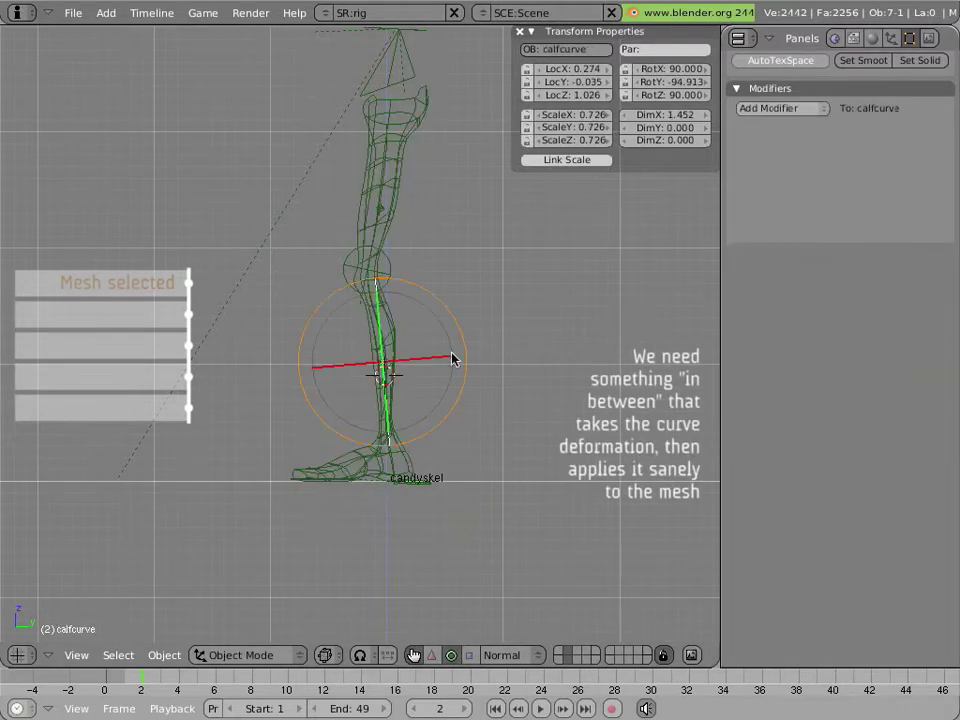
key("x")
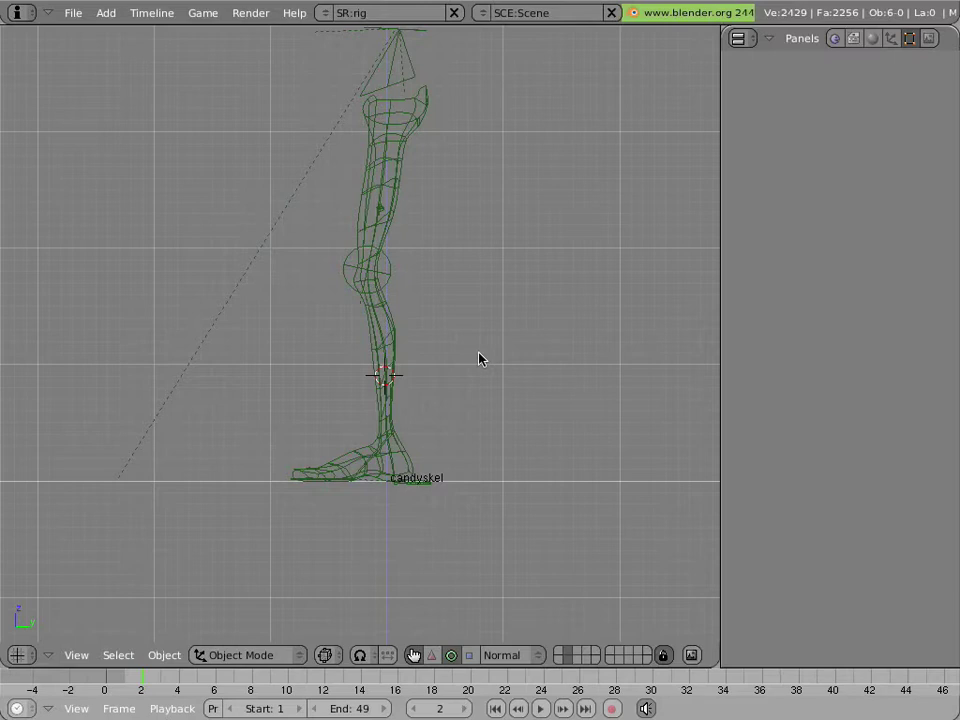
Add a new Bezier curve at the calf and return to Object Mode
scroll(390, 376, "up", 2)
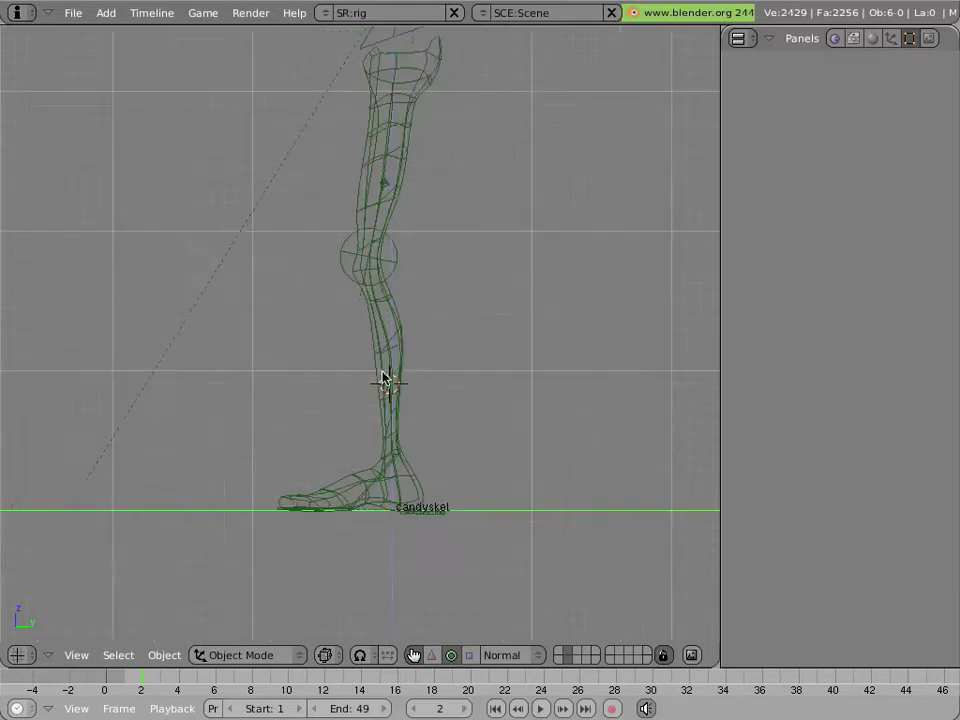
key("space")
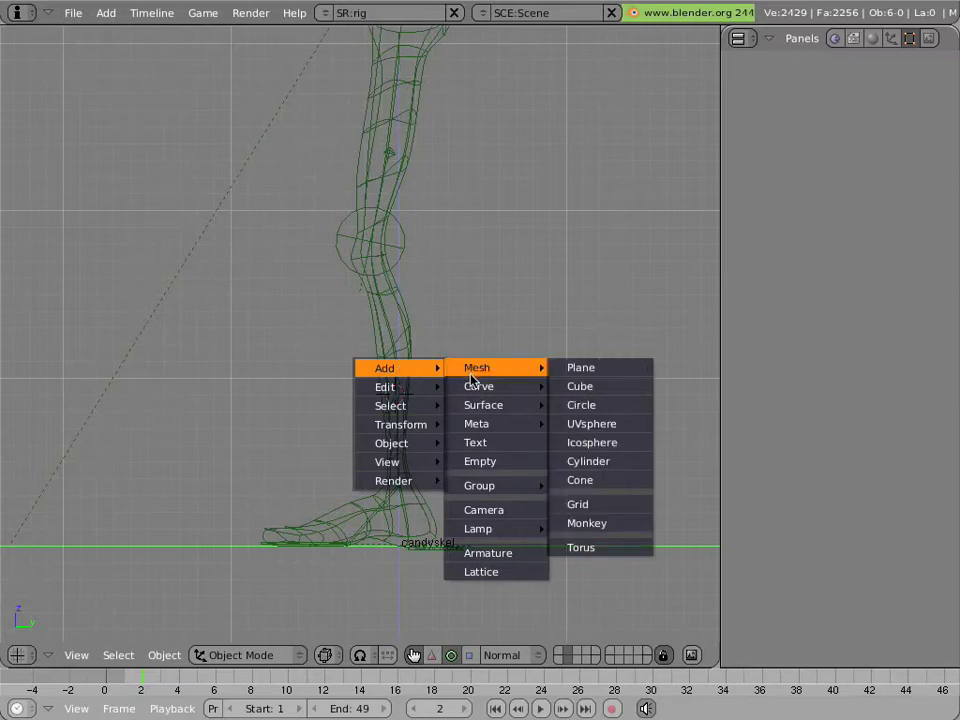
mouse_move(476, 386)
left_click(603, 387)
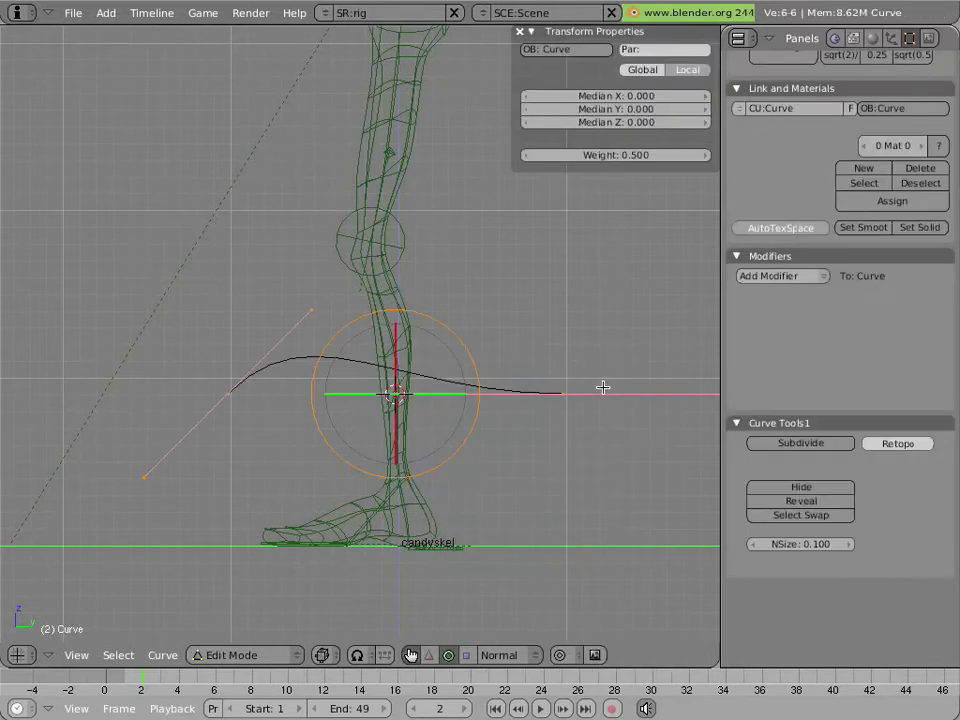
key("Tab")
Add a lattice object at the calf
key("space")
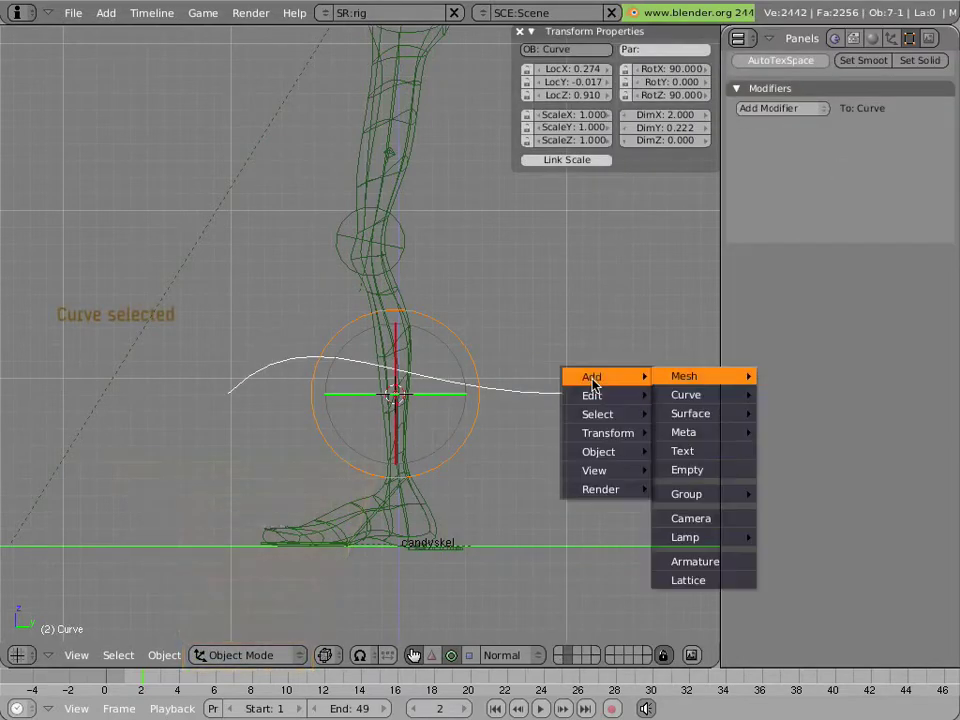
mouse_move(692, 431)
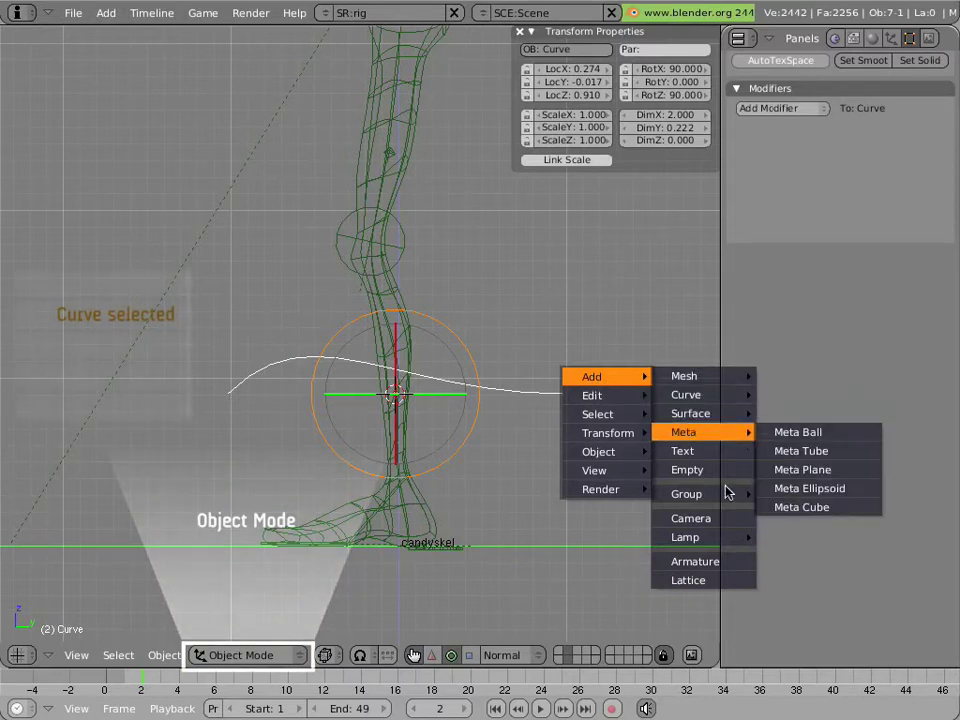
left_click(701, 579)
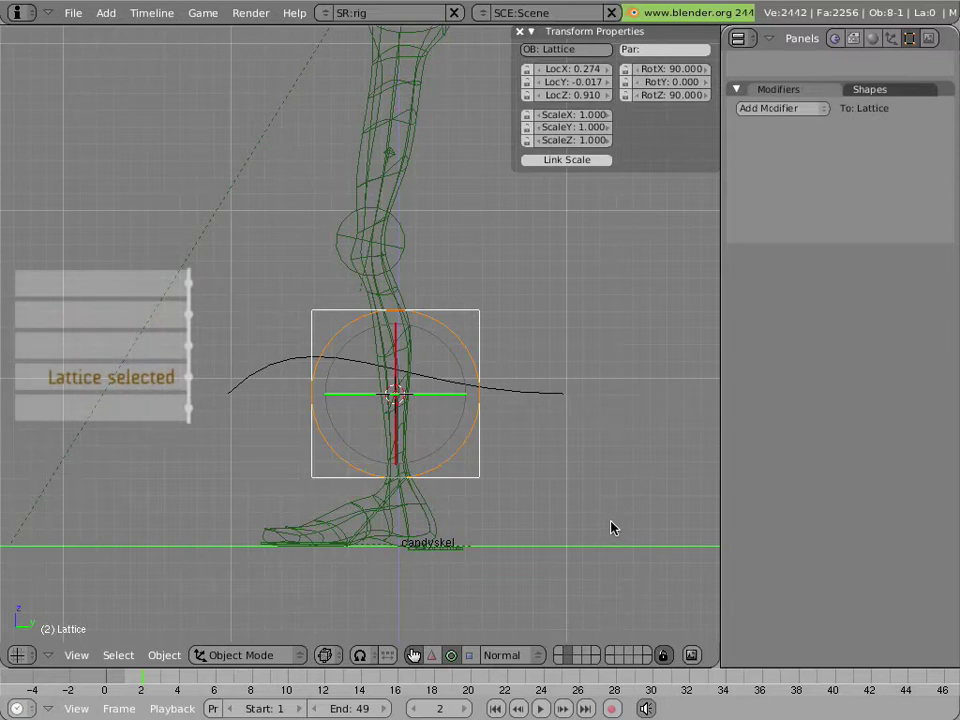
Enable Stretch on the new curve and scale the lattice to 2.000
right_click(525, 390)
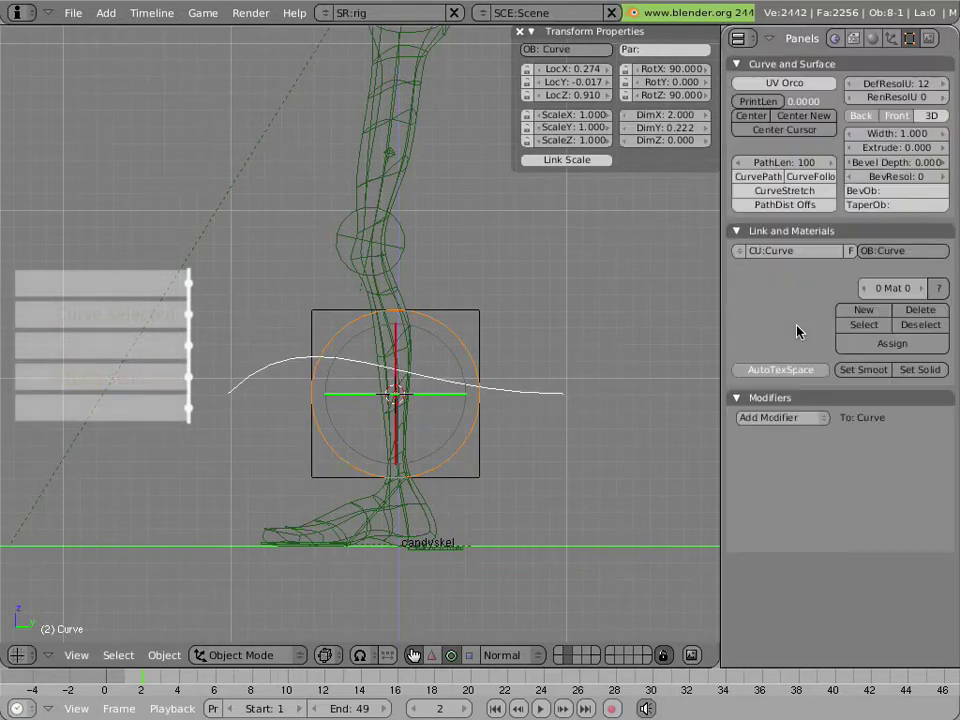
left_click(793, 192)
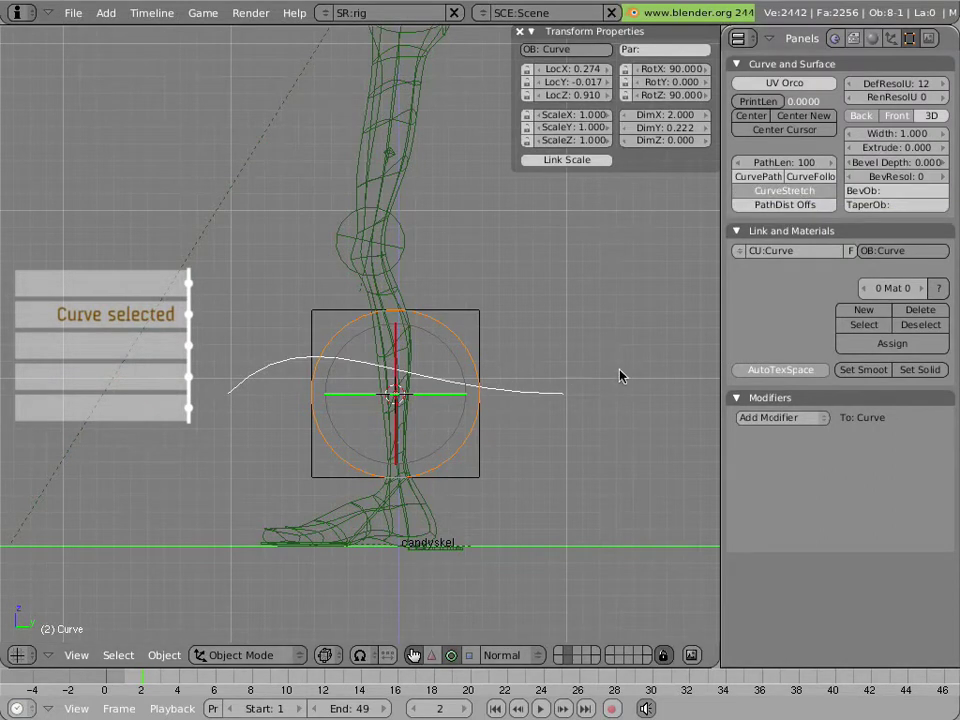
right_click(481, 336)
key("s")
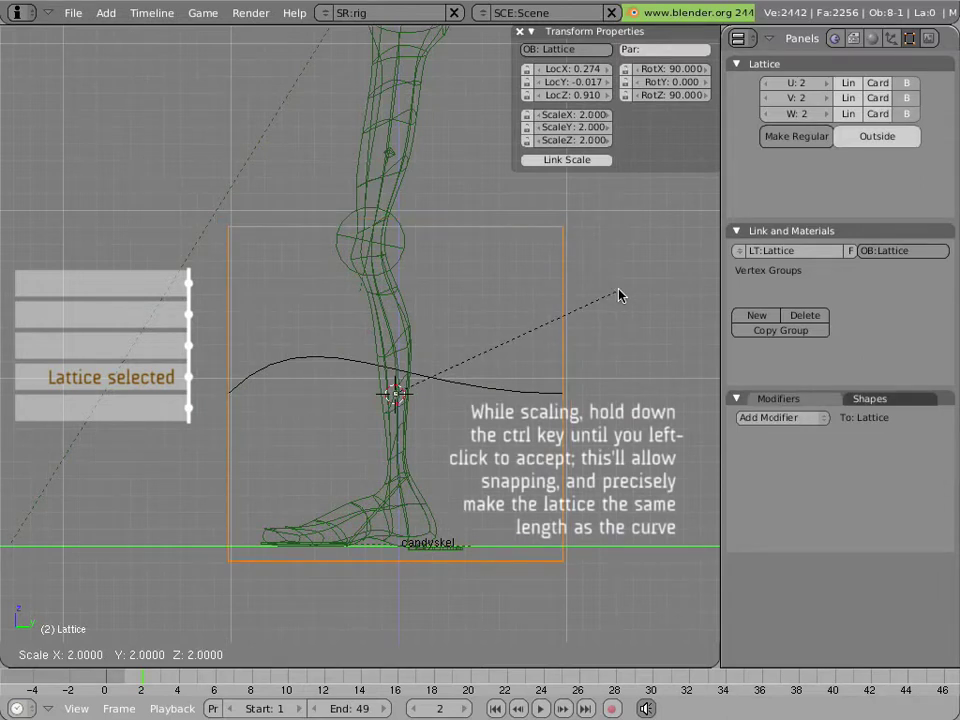
left_click(620, 295, "ctrl")
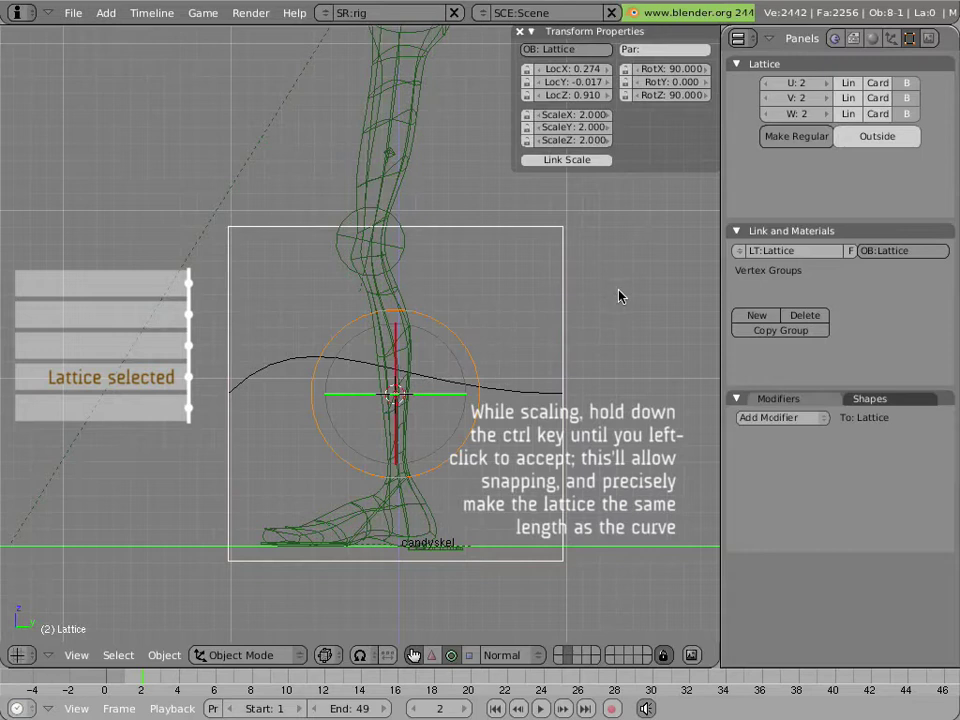
Straighten the curve's control points into a flat horizontal line
right_click(503, 387)
key("Tab")
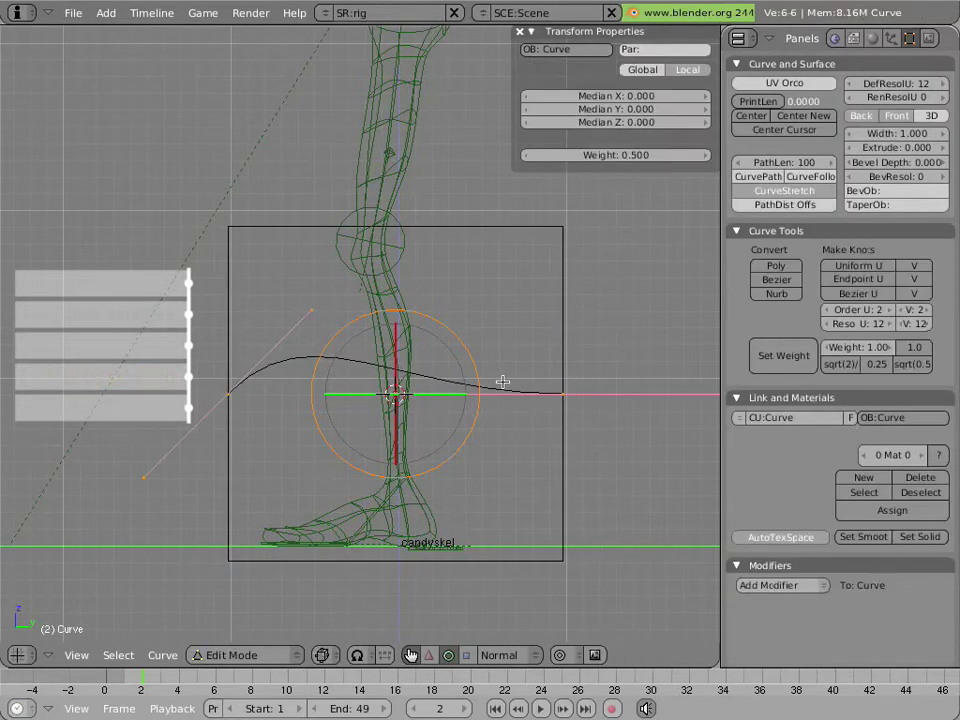
key("h")
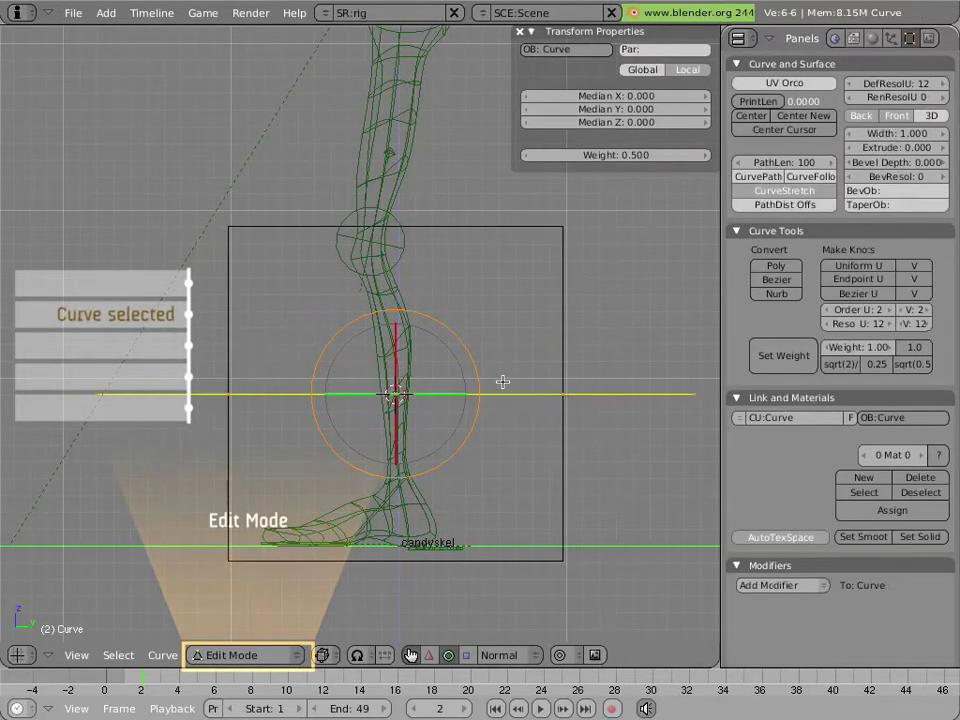
key("Tab")
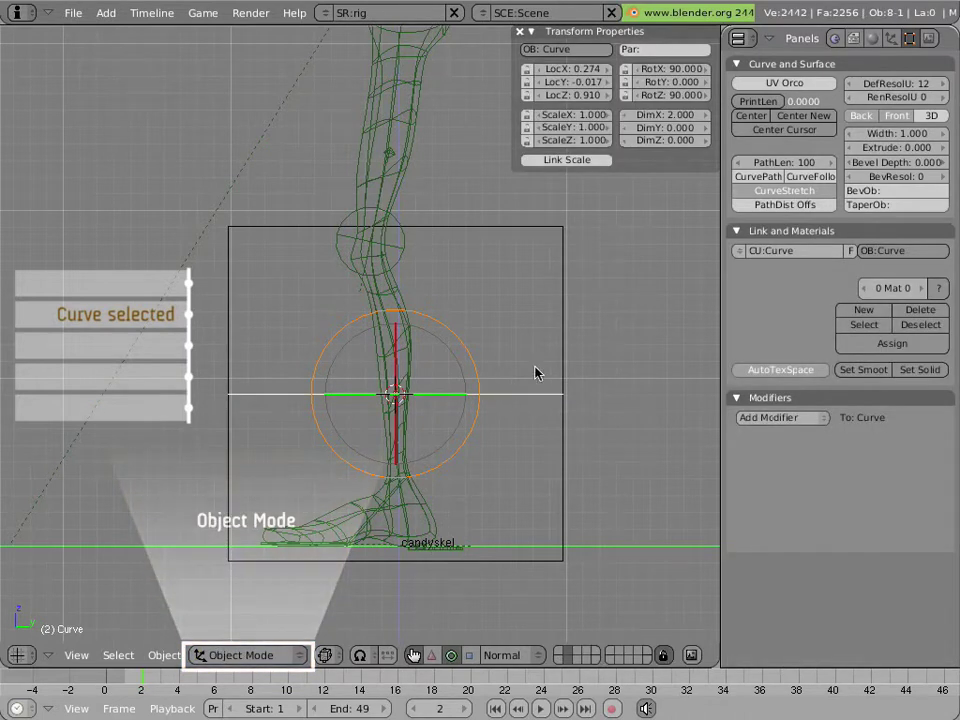
Name the curve data and curve object calfcurve
left_click(819, 253)
type("calf")
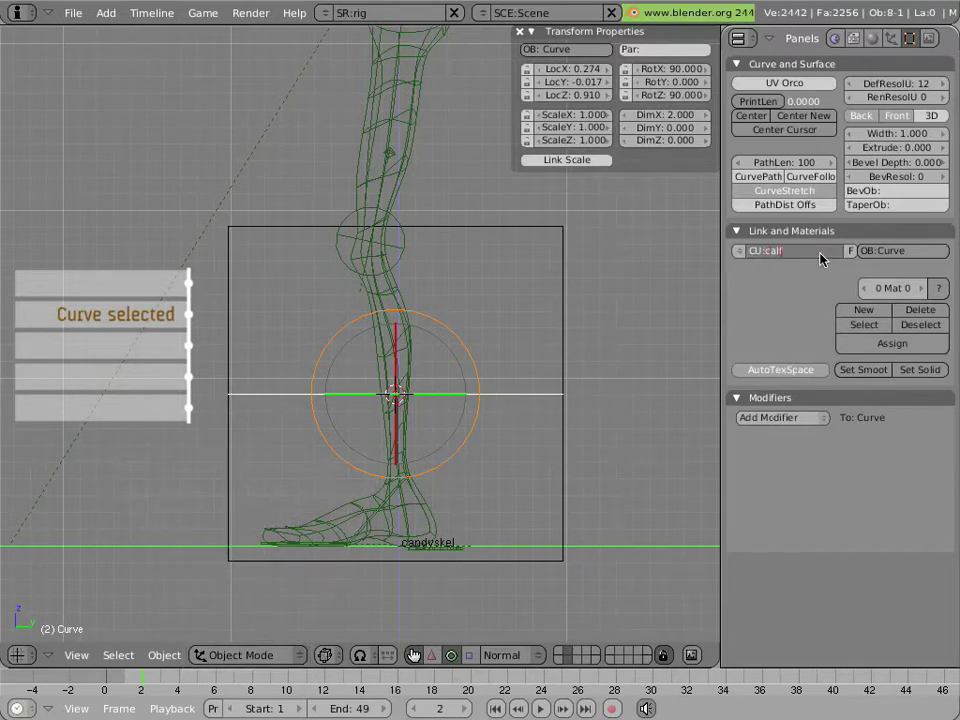
type("curve")
key("Return")
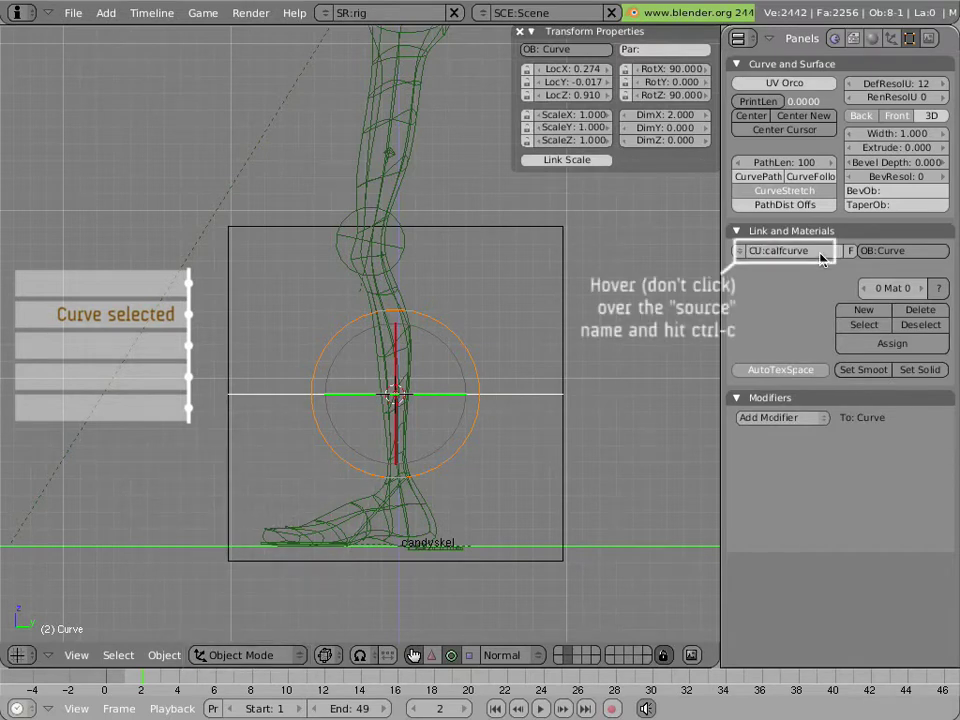
key("ctrl+c")
key("ctrl+v")
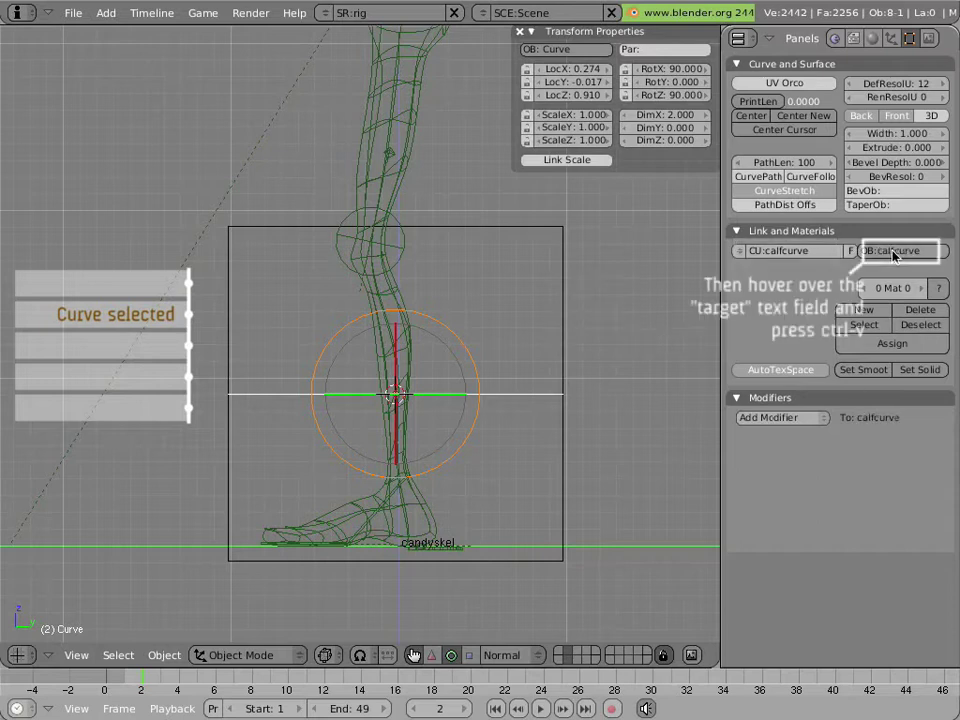
Name the lattice data and lattice object calflattice
right_click(570, 318)
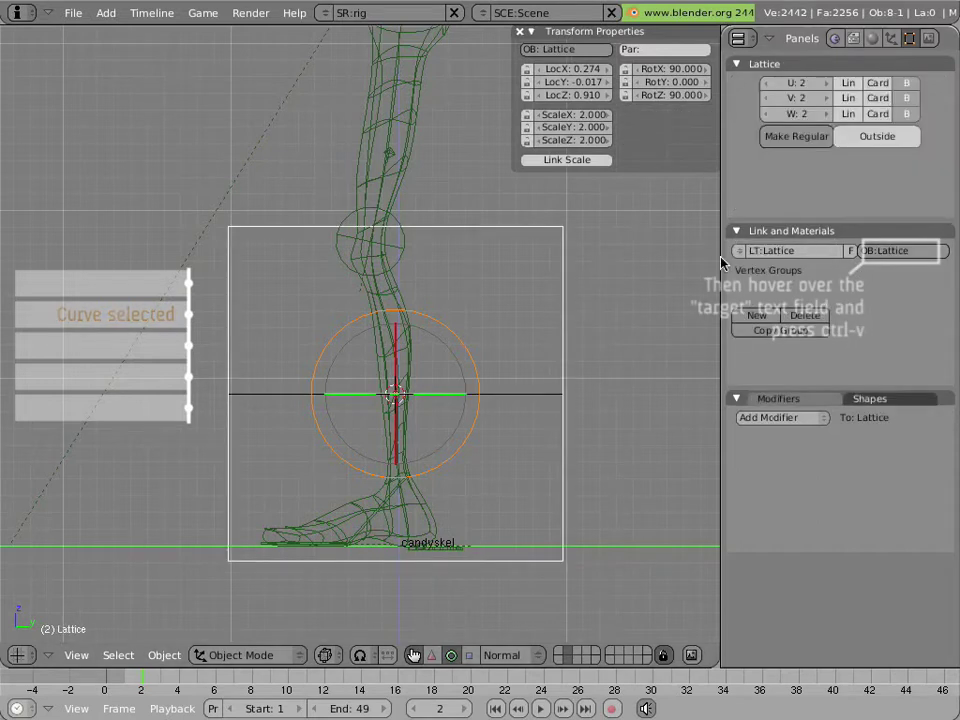
left_click(785, 251)
type("calflattice")
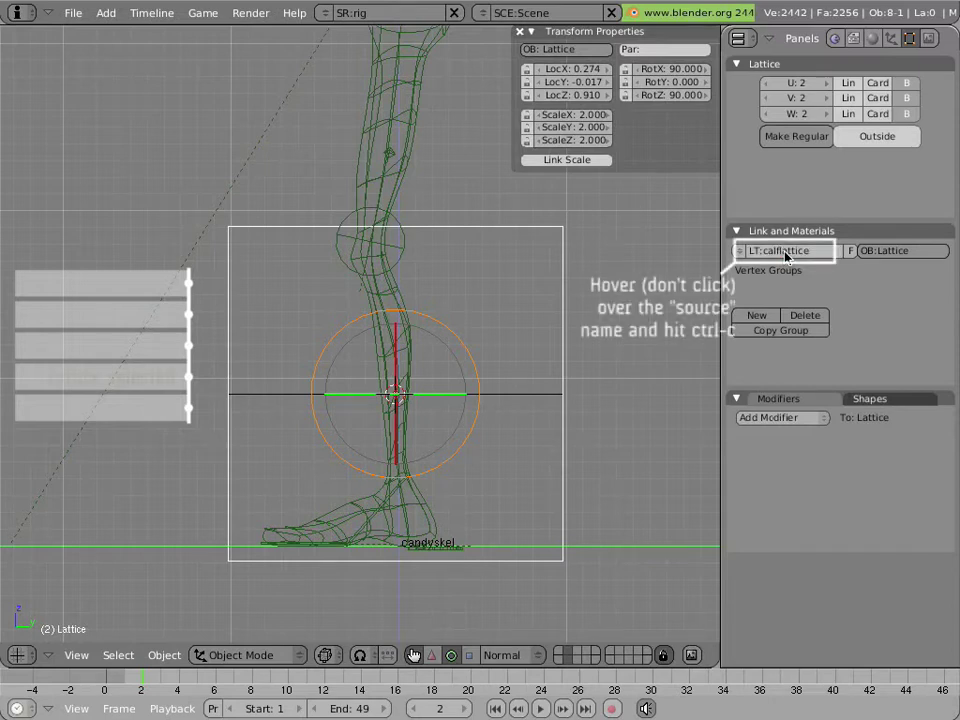
key("ctrl+c")
key("ctrl+v")
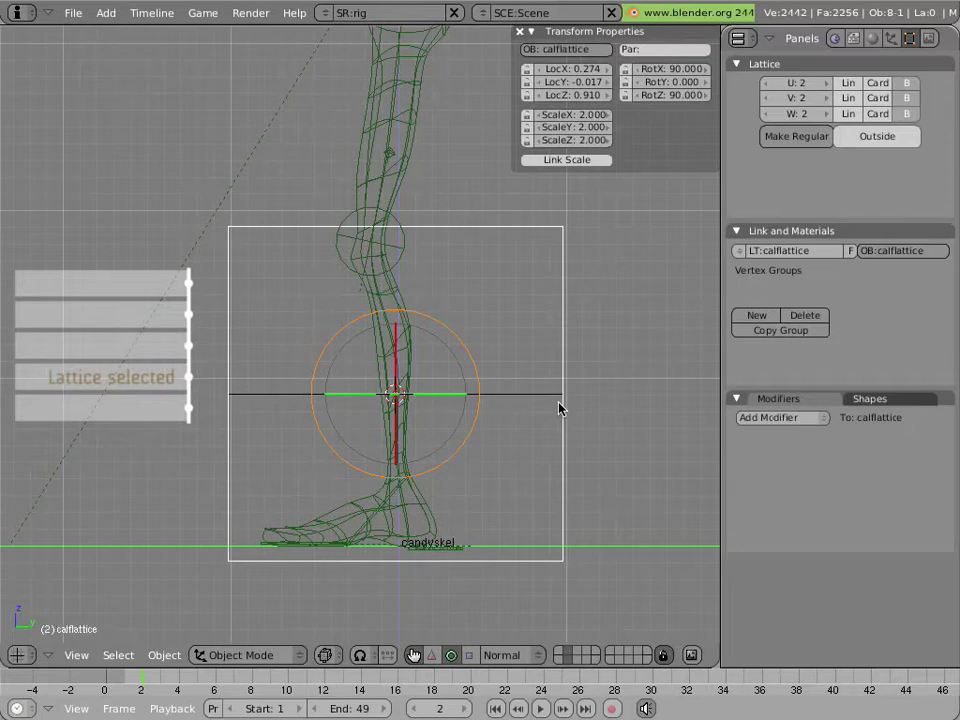
left_click(773, 417)
left_click(776, 458)
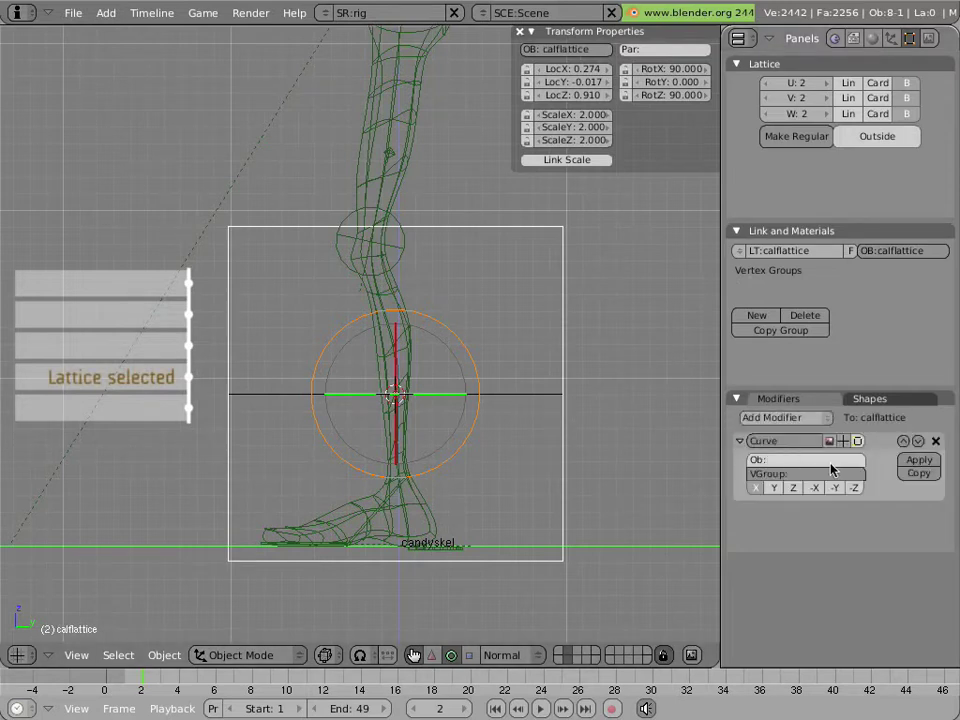
left_click(818, 461)
type("call")
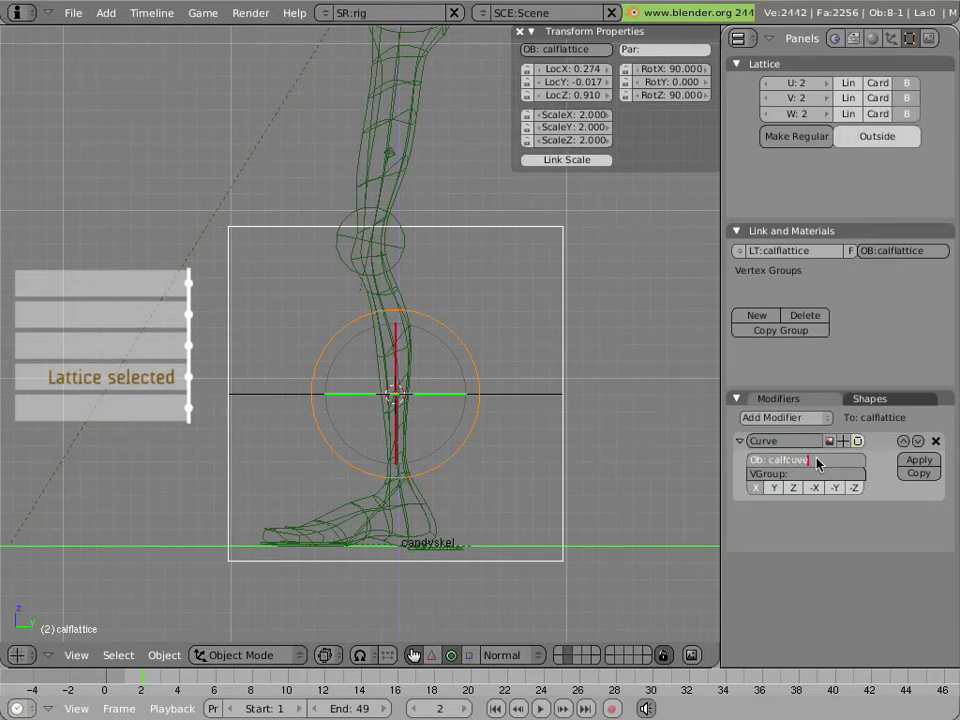
type("curve")
key("Return")
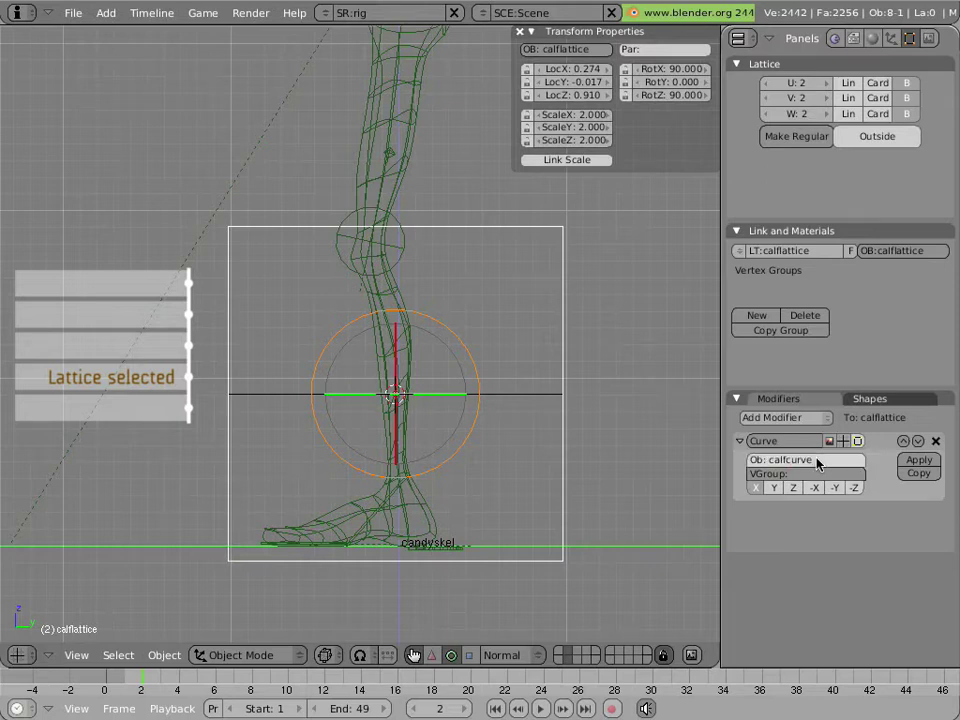
left_click(936, 440)
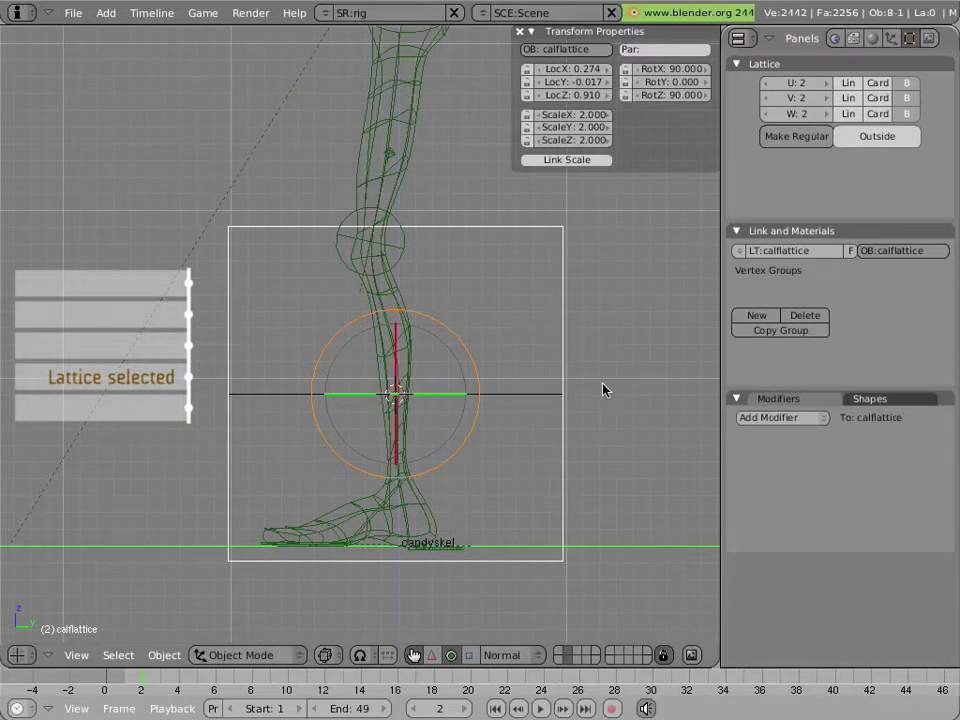
Rotate calfcurve to about -96° and scale it to 0.722
right_click(540, 399)
key("r")
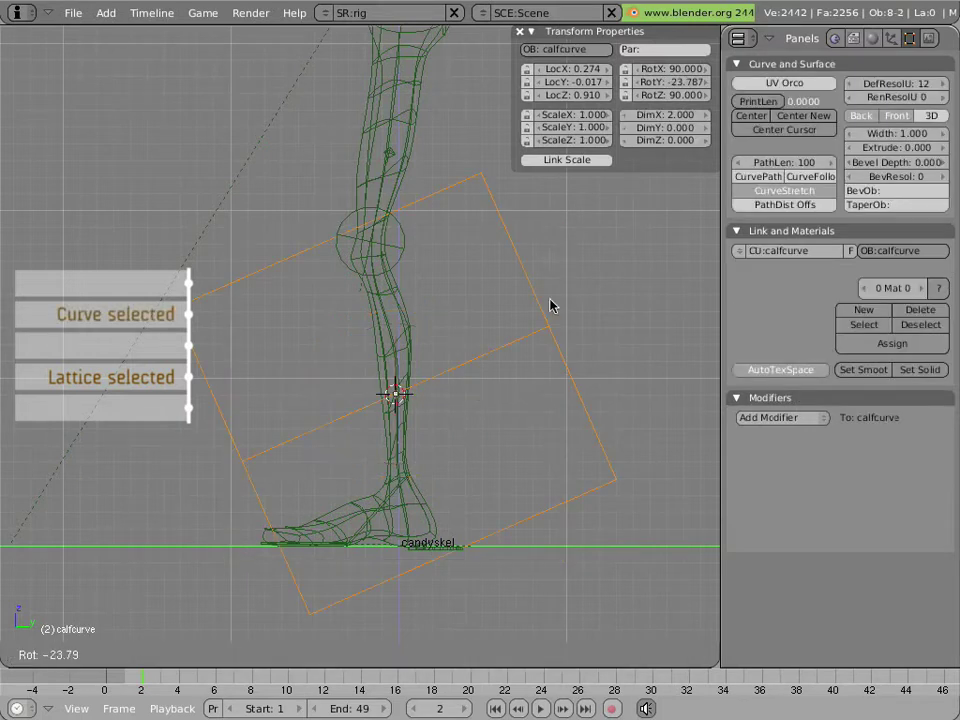
left_click(385, 217)
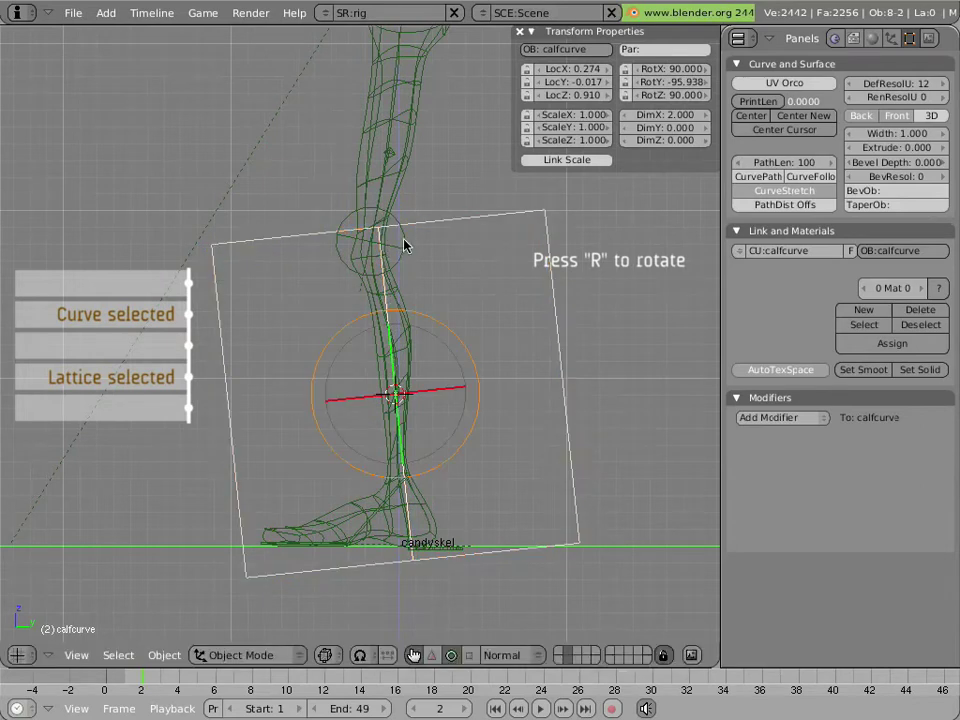
key("s")
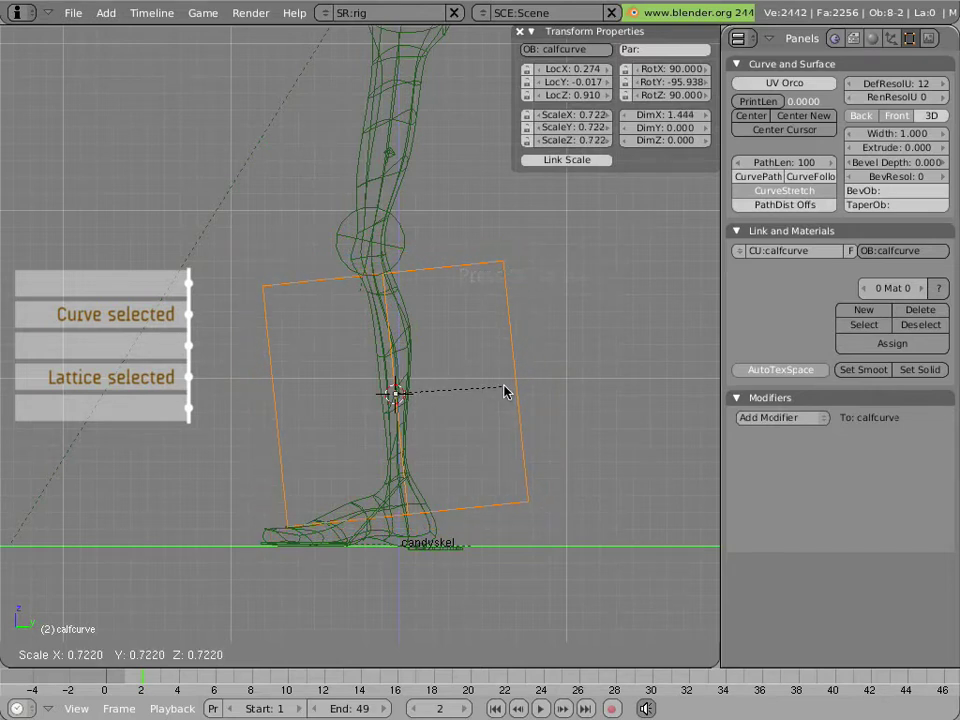
left_click(508, 390)
Raise calfcurve along the calf to Z 0.999, nudging its position once more
key("g")
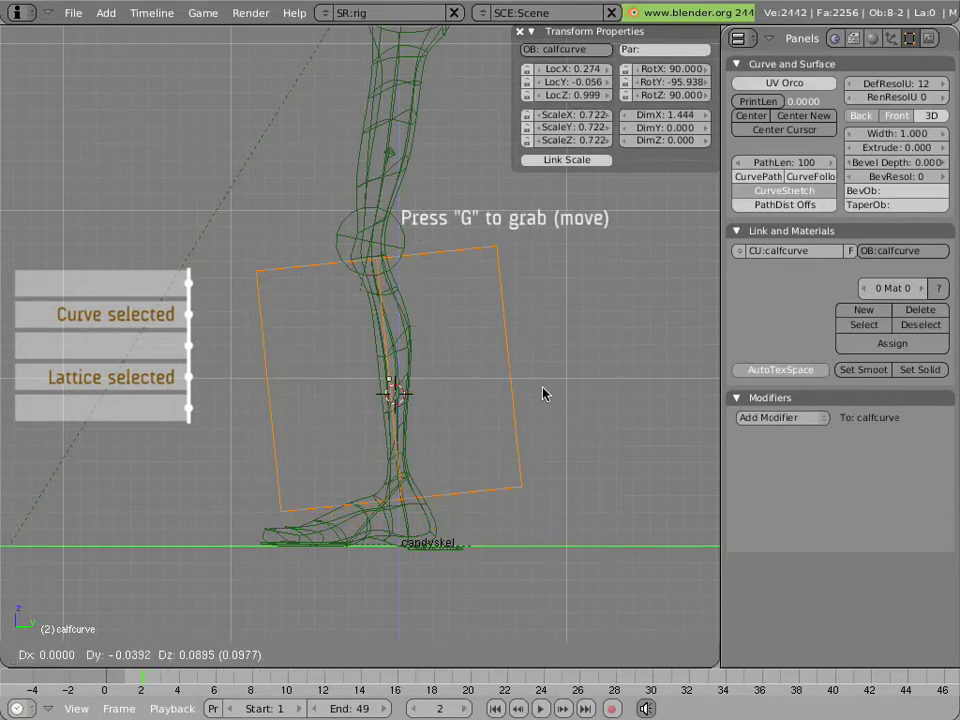
left_click(543, 393)
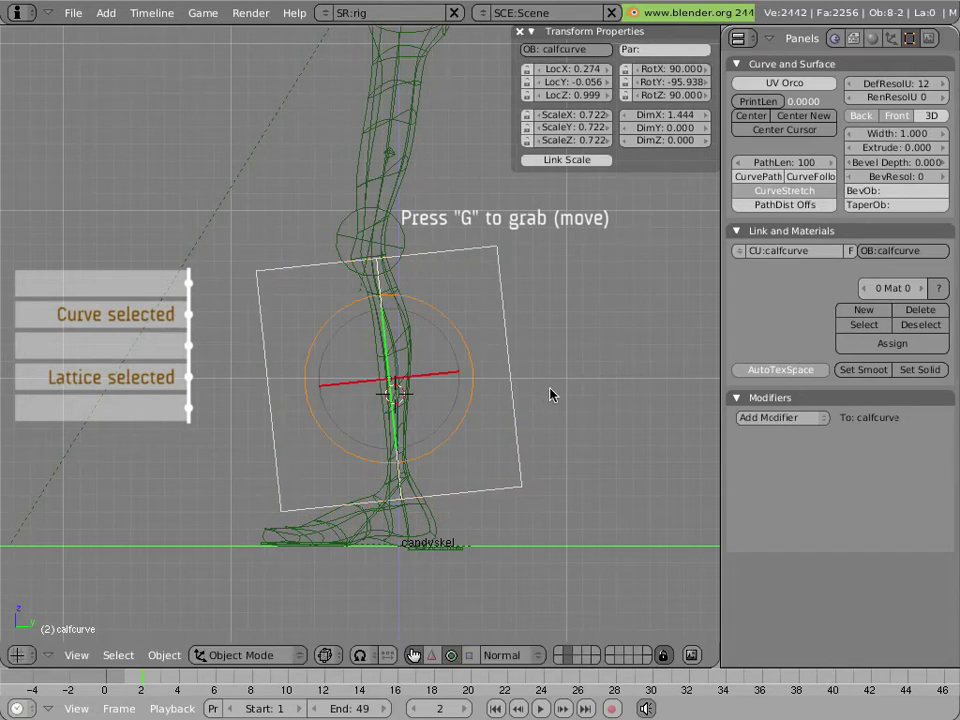
key("g")
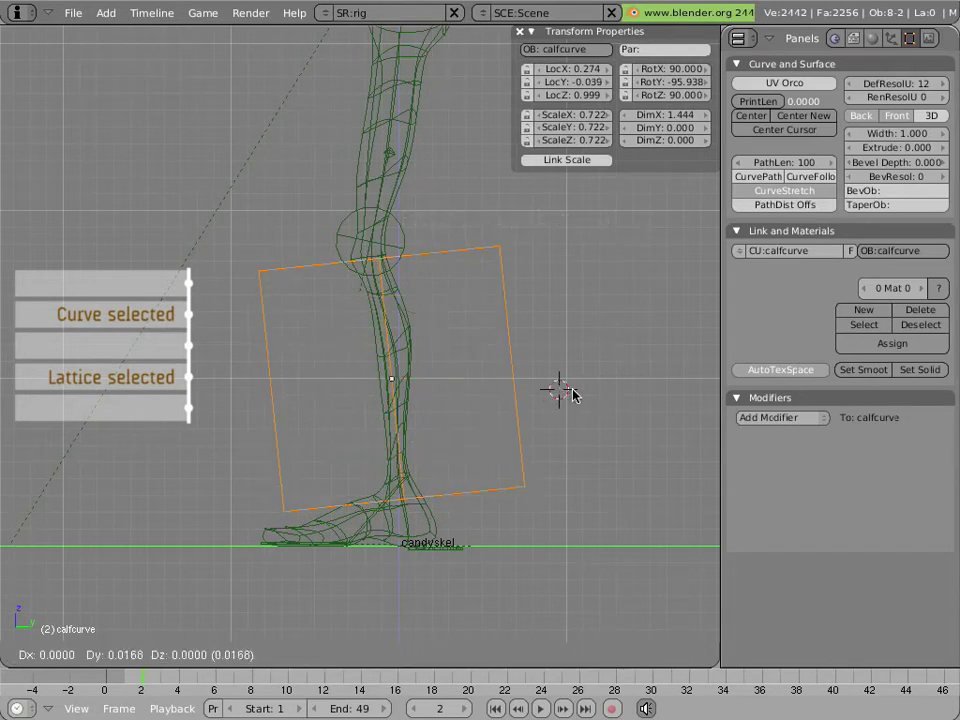
left_click(573, 395)
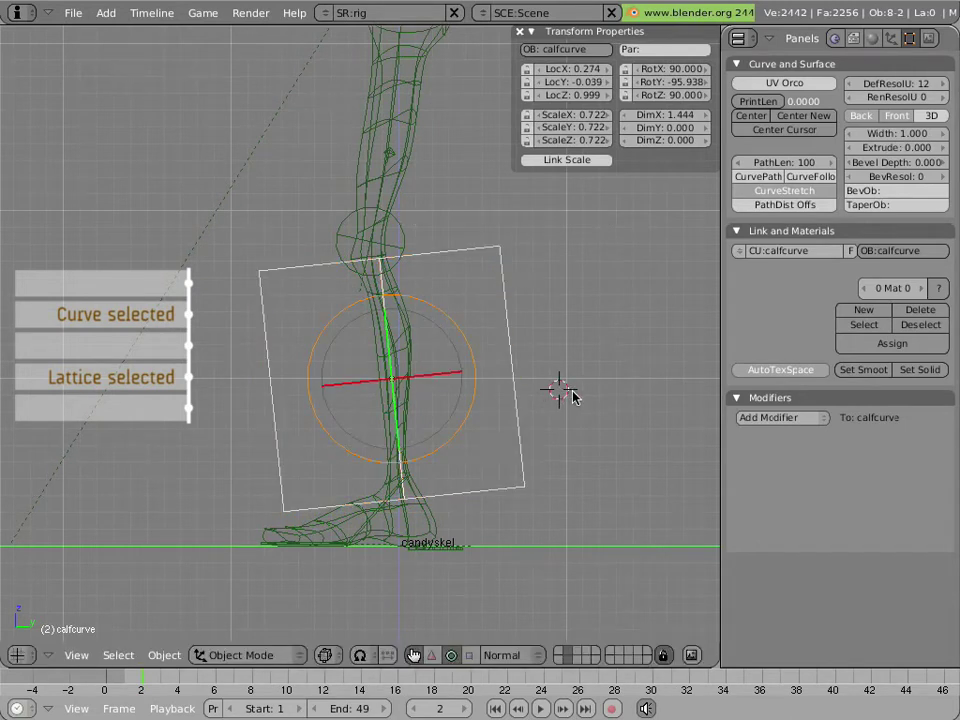
right_click(555, 386)
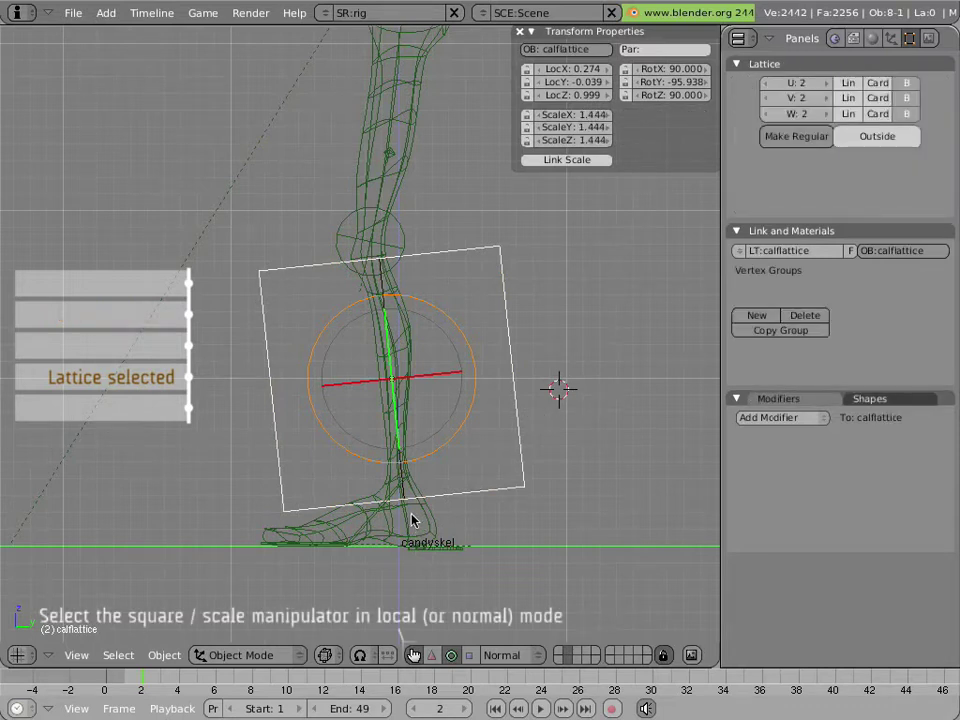
Shrink calflattice to 0.391 on Y and Z, keeping X at 1.444
left_click(431, 655)
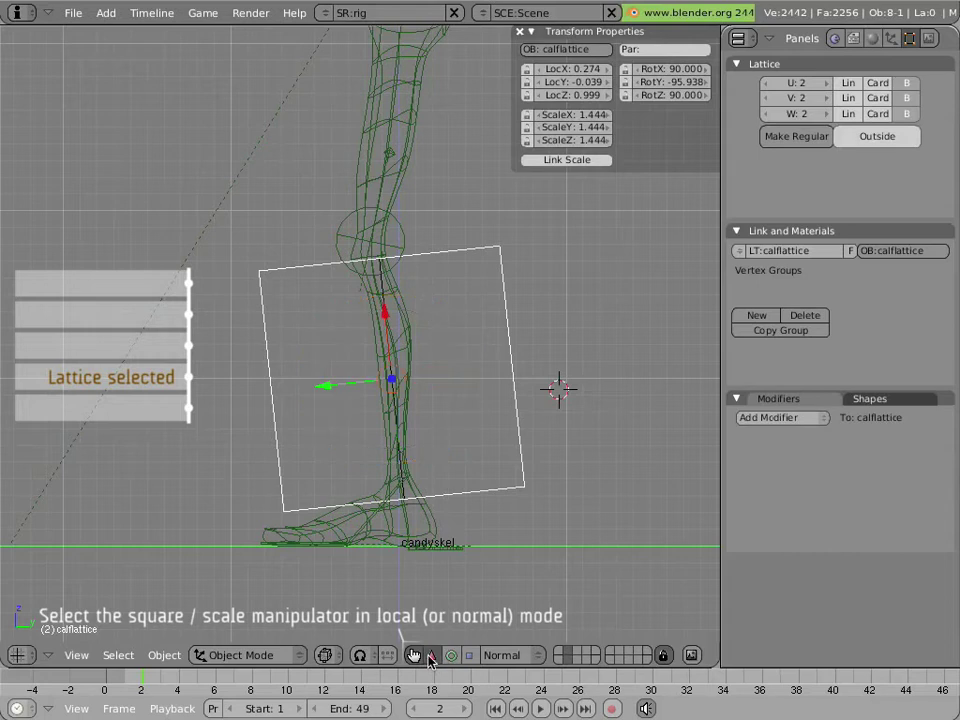
middle_click_drag(325, 460, 375, 504)
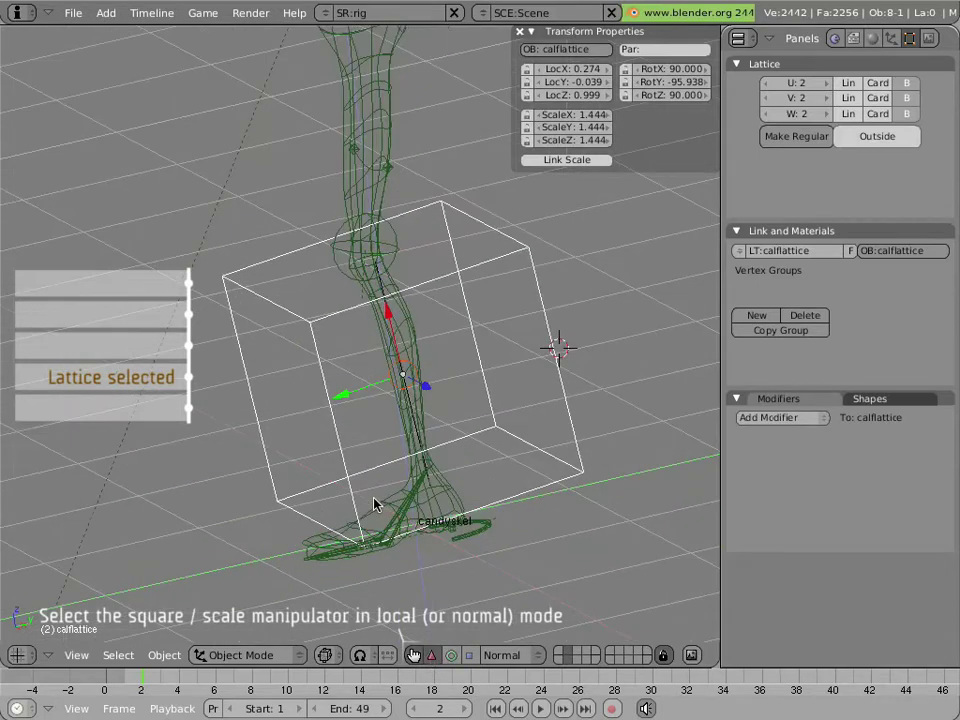
left_click(469, 655)
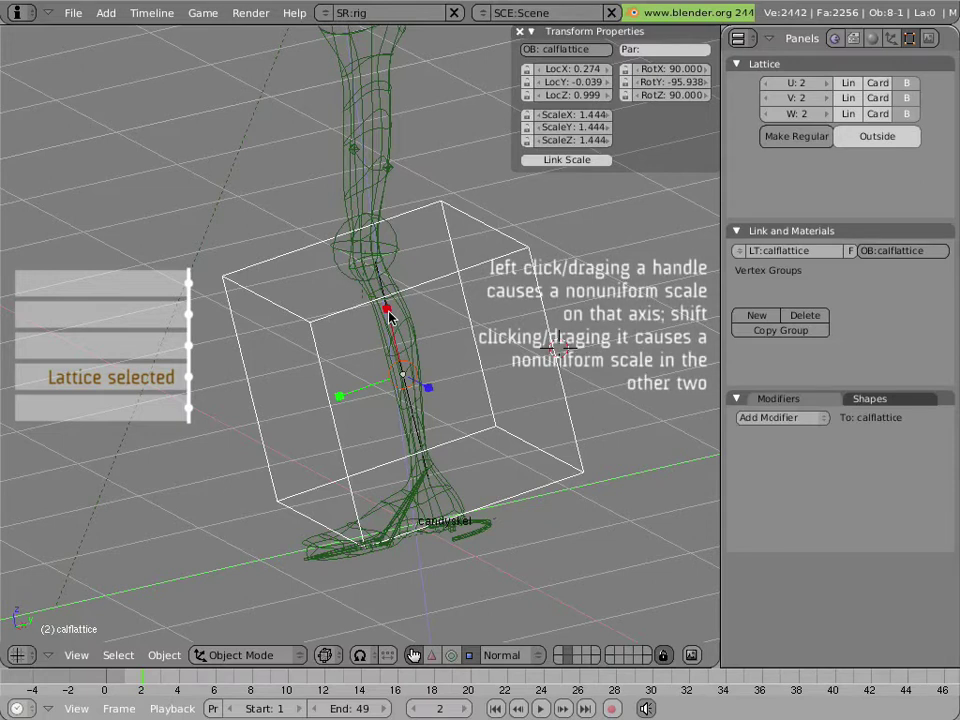
left_click_drag(388, 315, 405, 364, "shift")
middle_click_drag(486, 328, 525, 337)
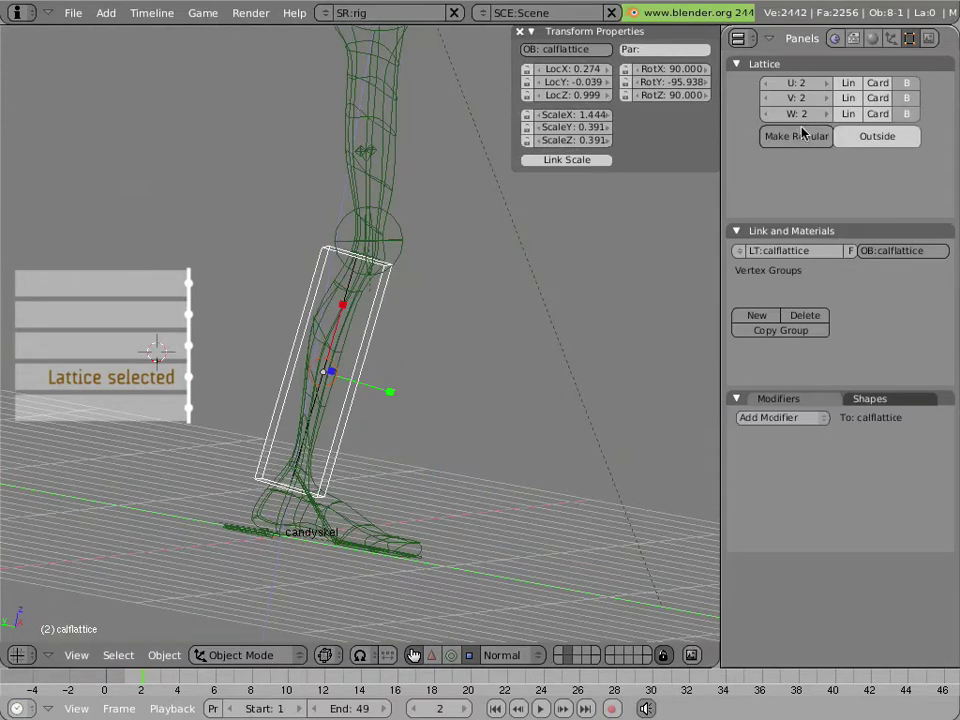
Give calflattice 3 V and 3 W divisions and 8 U divisions along its length
left_click(827, 83)
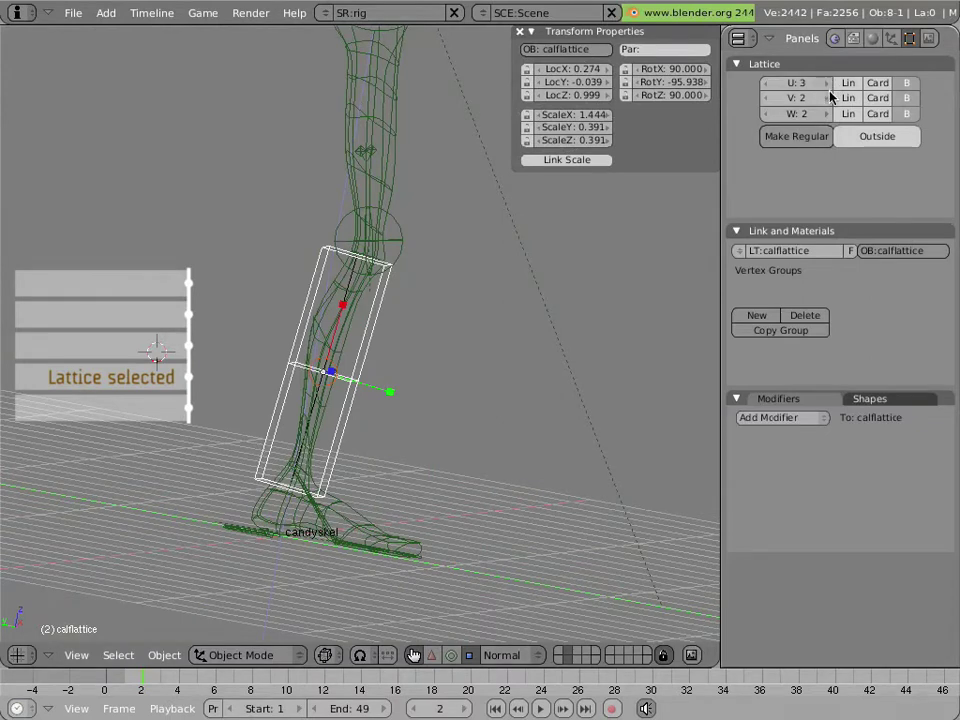
left_click(827, 98)
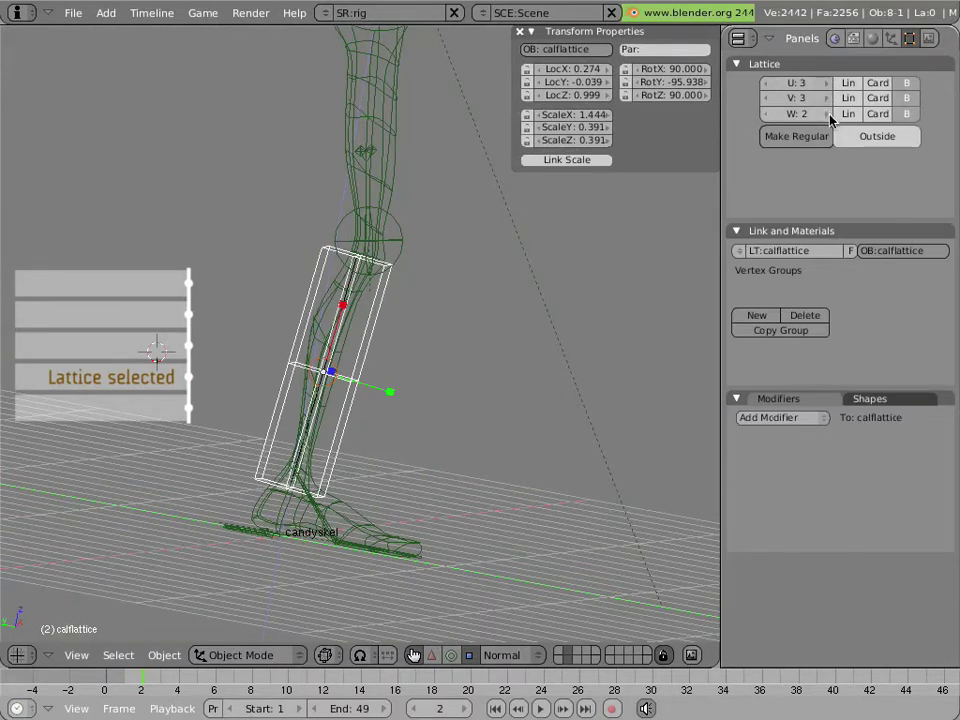
left_click(829, 115)
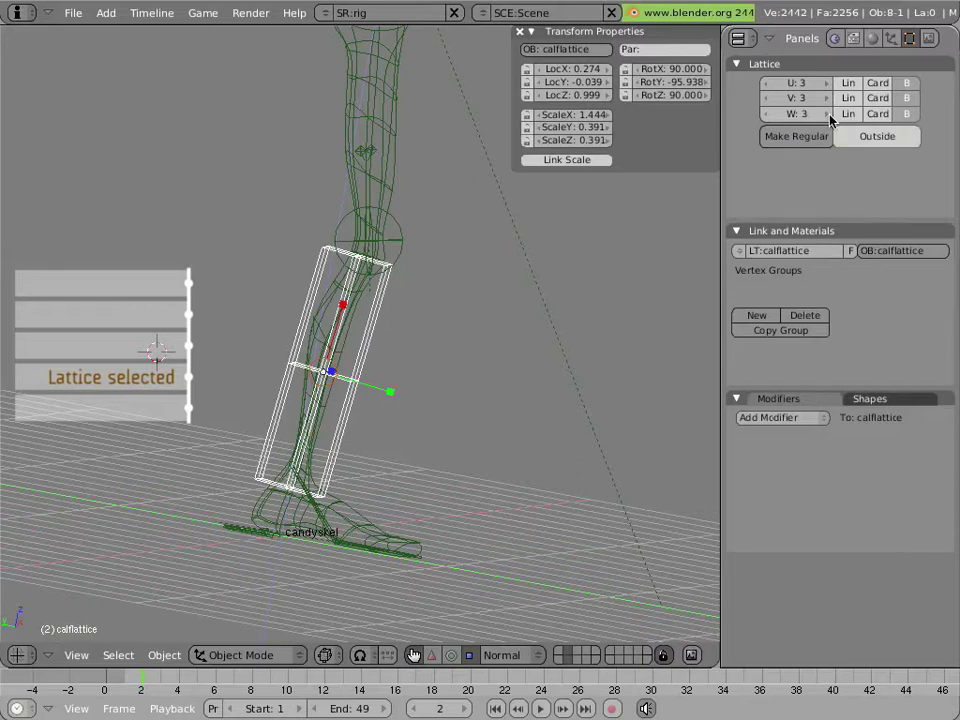
left_click(829, 98)
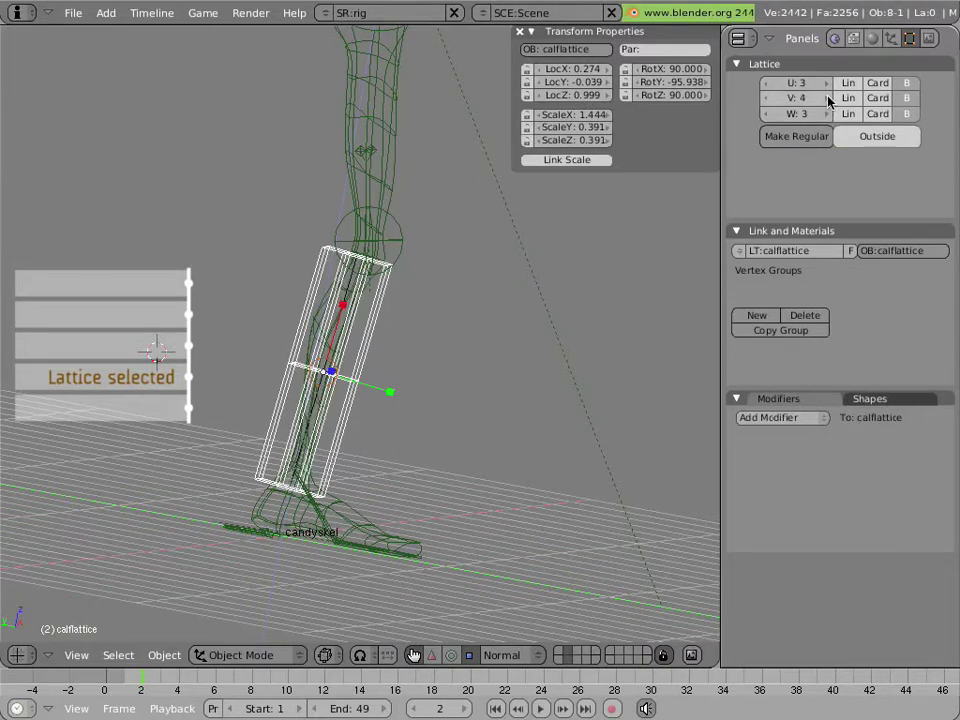
left_click(767, 97)
left_click(826, 84)
left_click(826, 84)
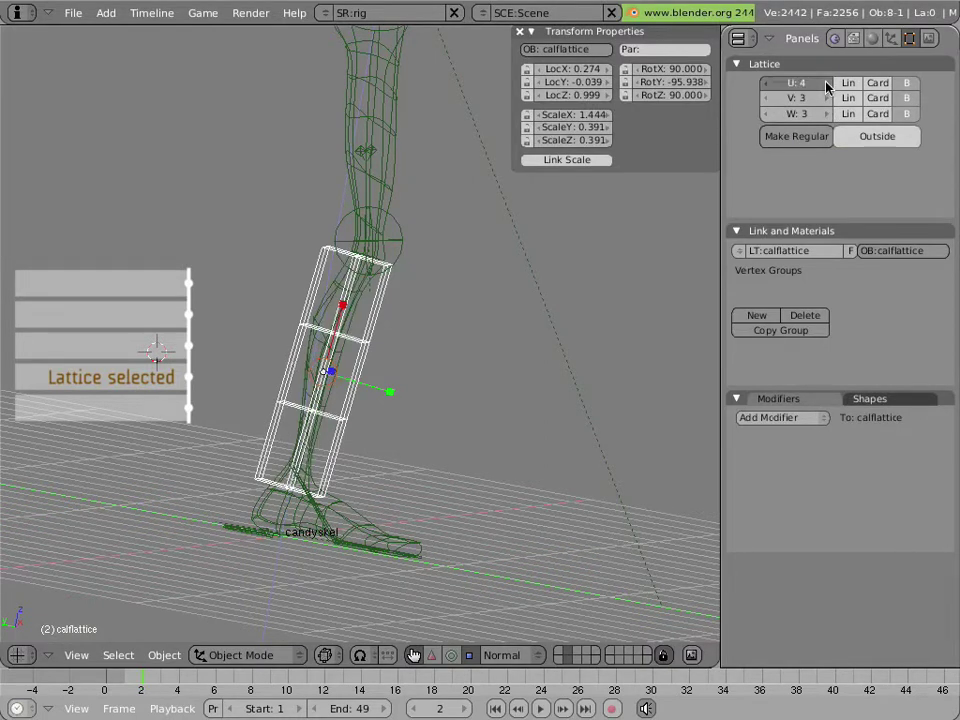
left_click(826, 84)
left_click(826, 84)
left_click(826, 84)
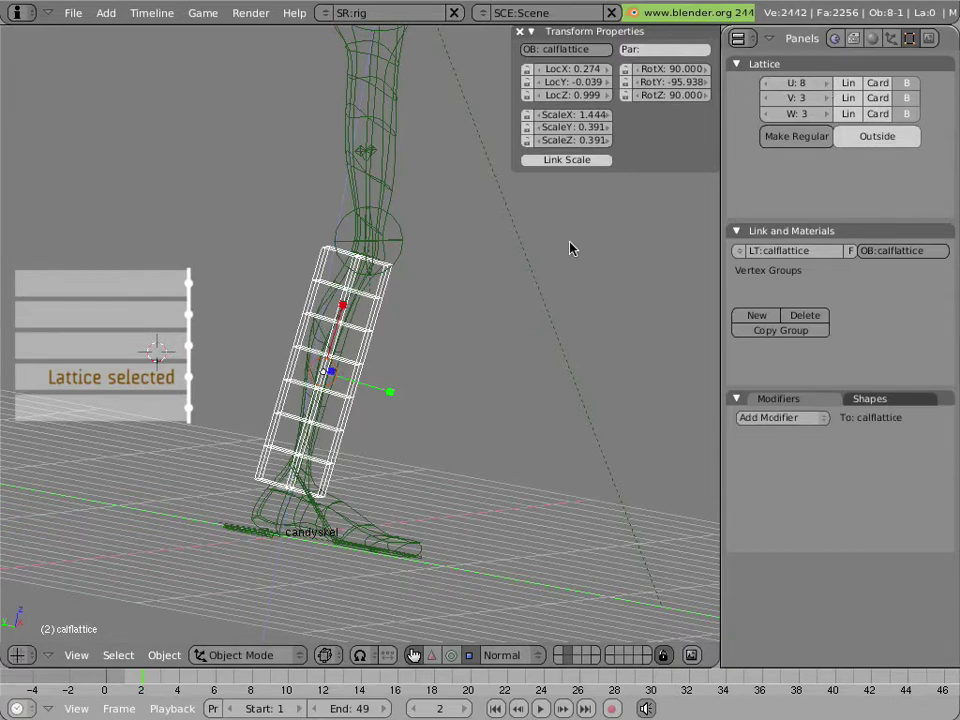
Add a Curve modifier to calflattice with calfcurve as its target object
key("KP_3")
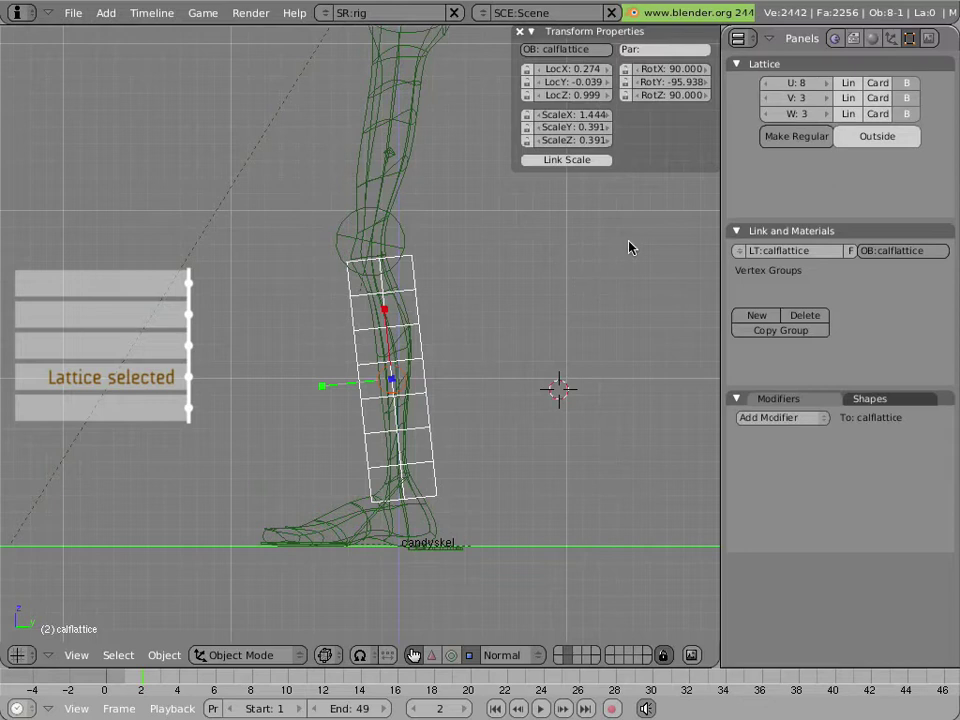
left_click(786, 418)
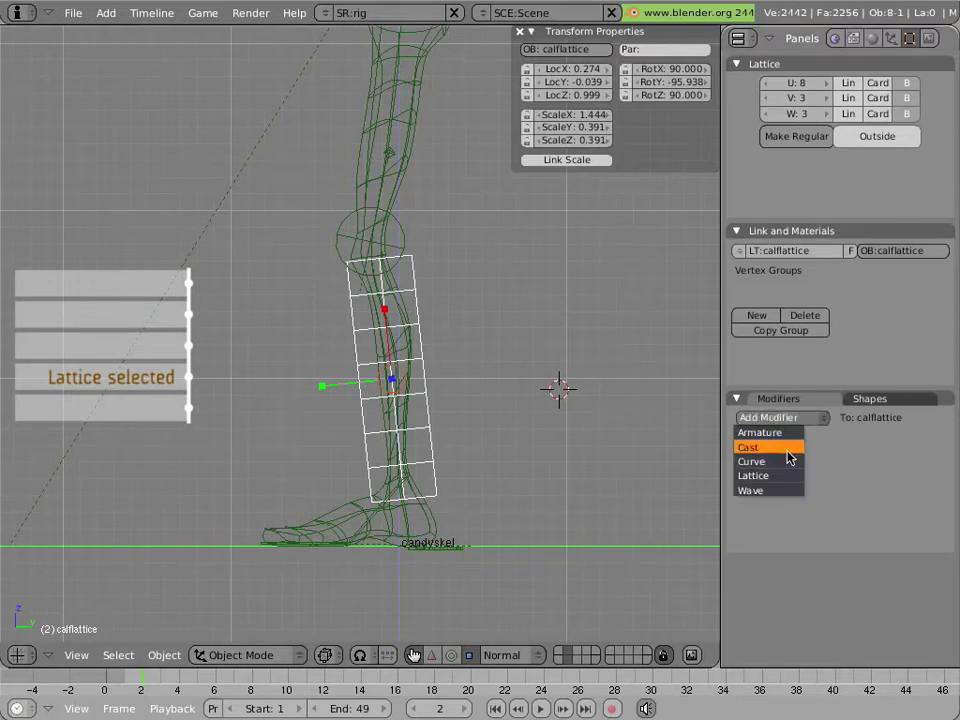
left_click(791, 461)
left_click(819, 461)
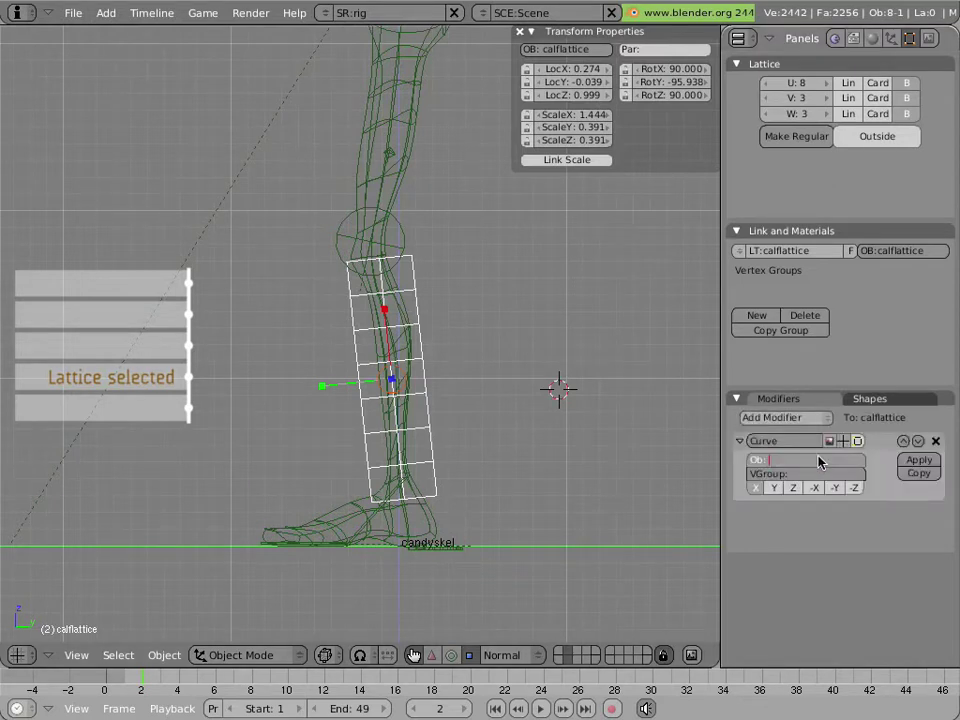
type("calfc")
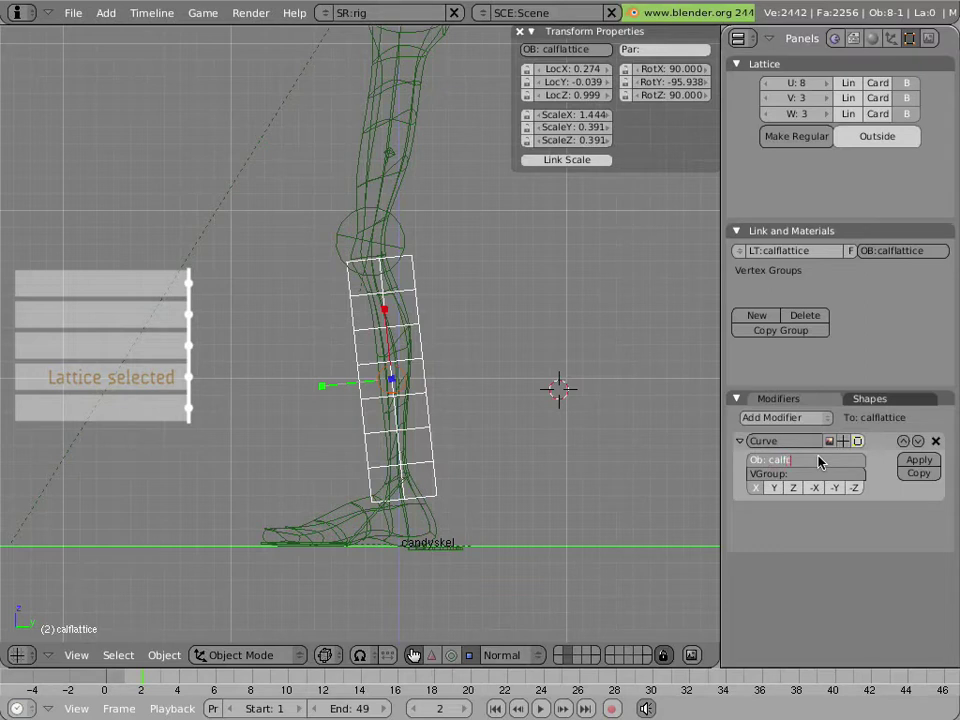
type("urve")
key("Return")
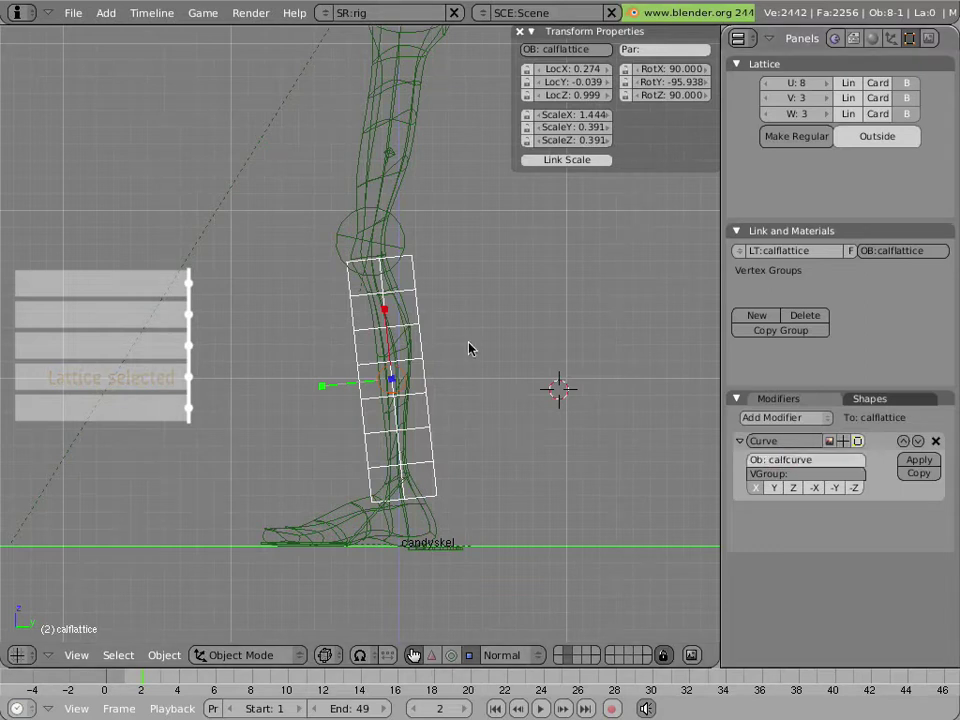
right_click(401, 418)
right_click(400, 416)
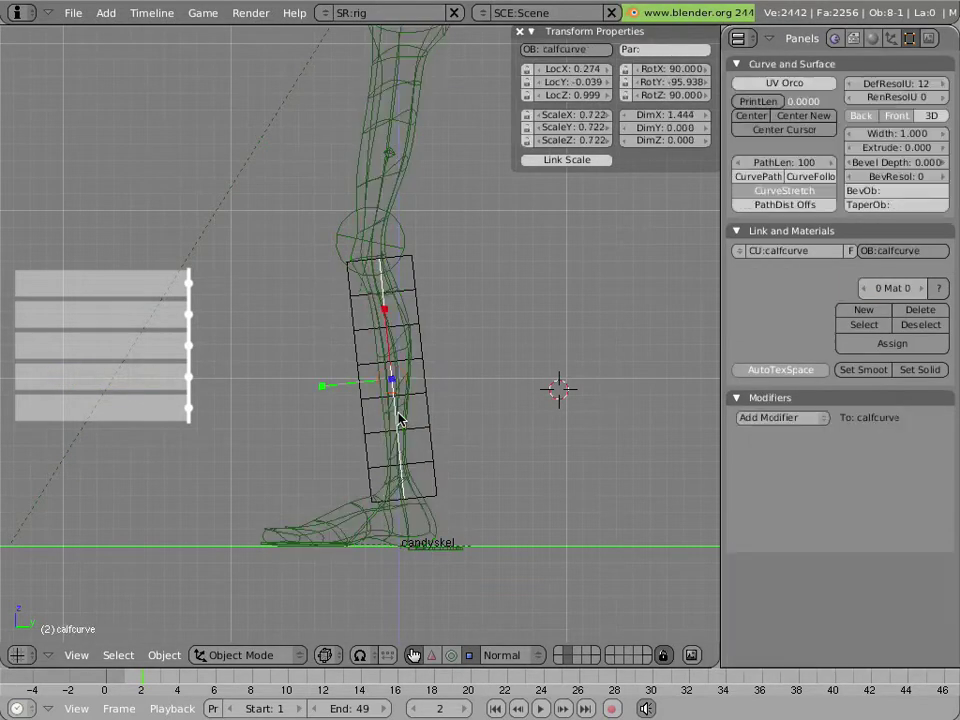
key("Tab")
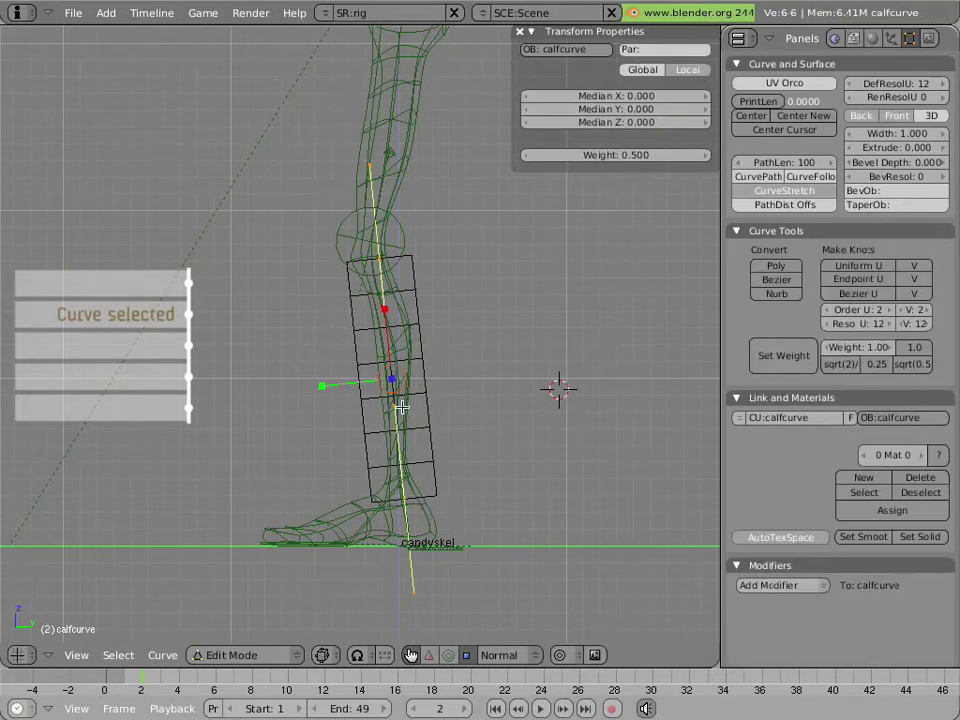
right_click(397, 401)
key("a")
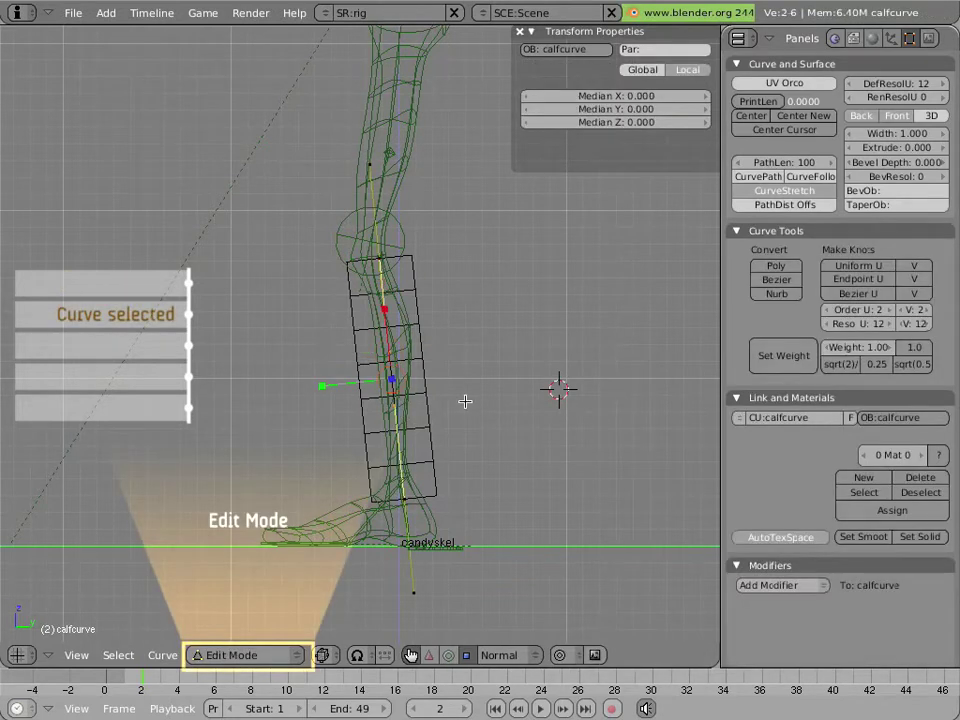
key("g")
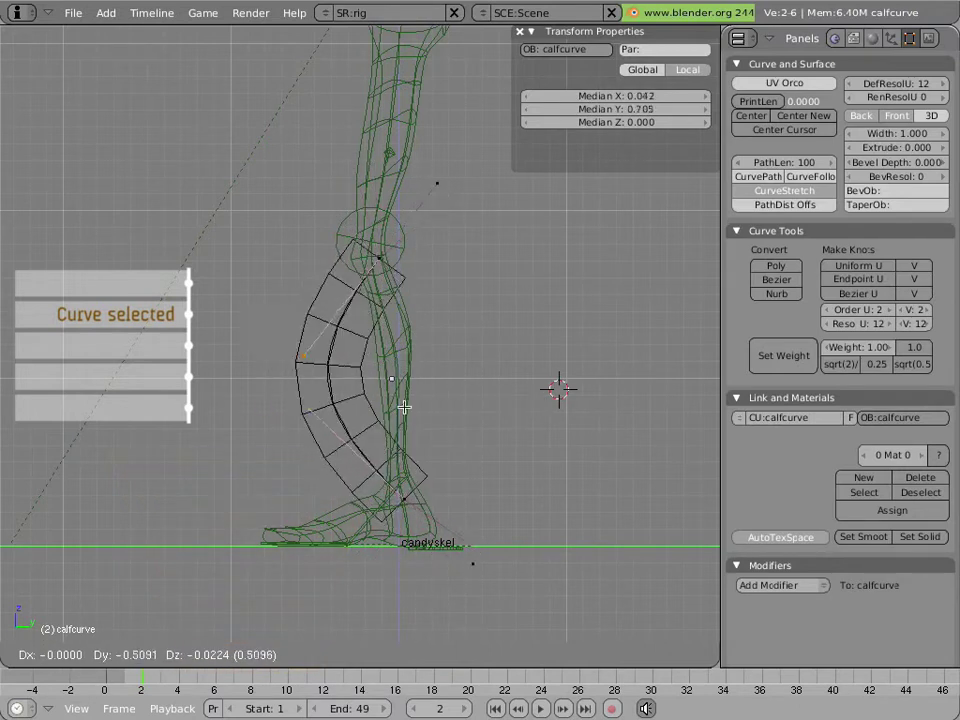
key("Escape")
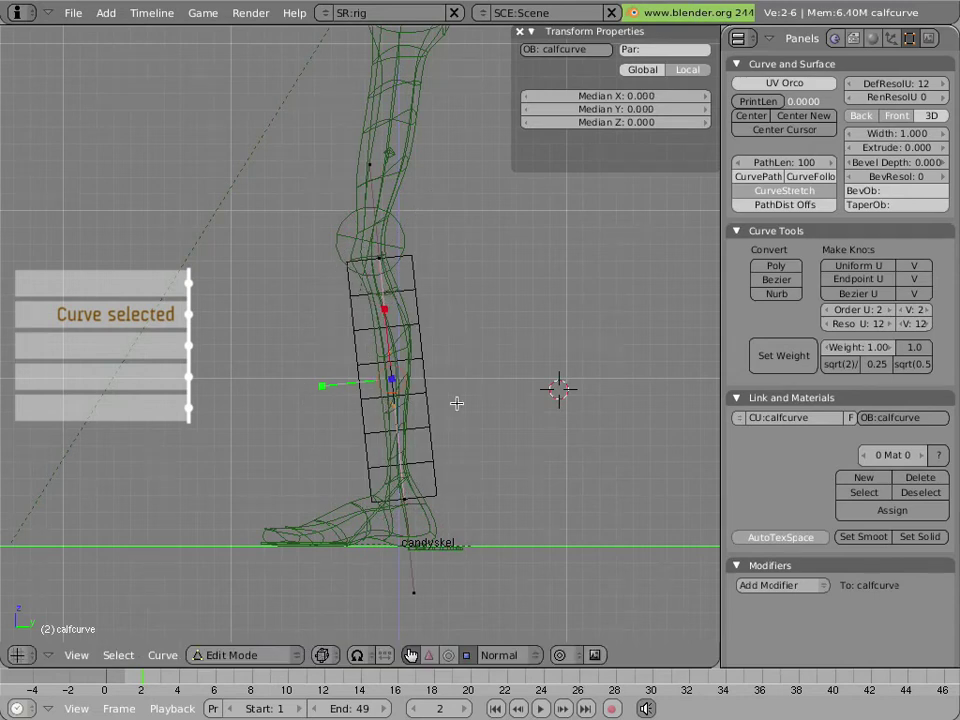
key("Tab")
right_click(417, 335)
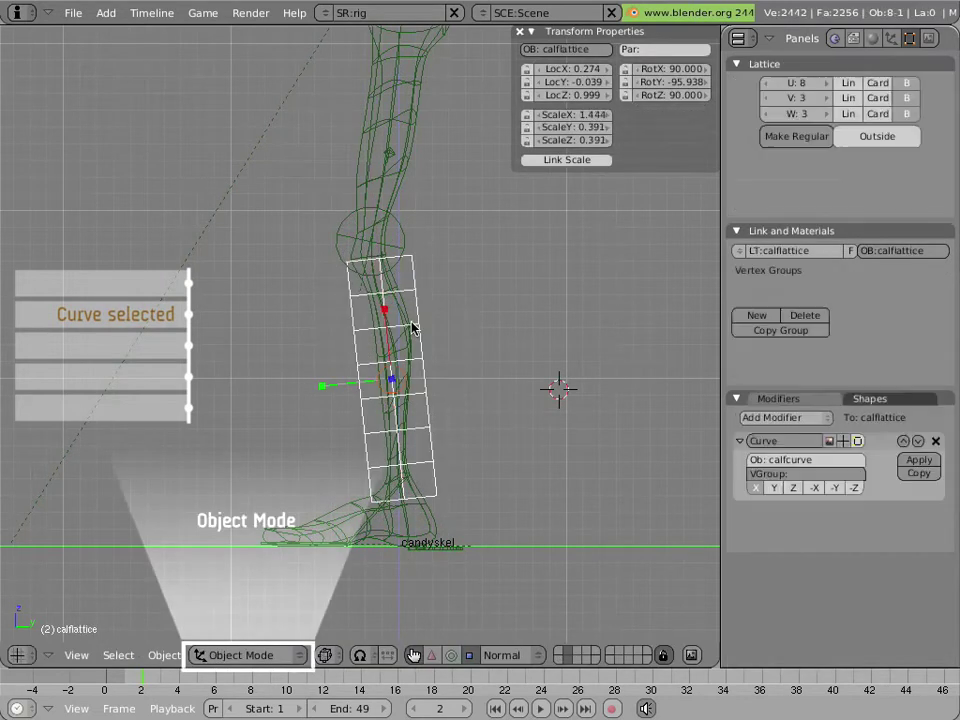
Add a Lattice modifier to the ManCandy leg mesh with calflattice as its object
right_click(394, 330)
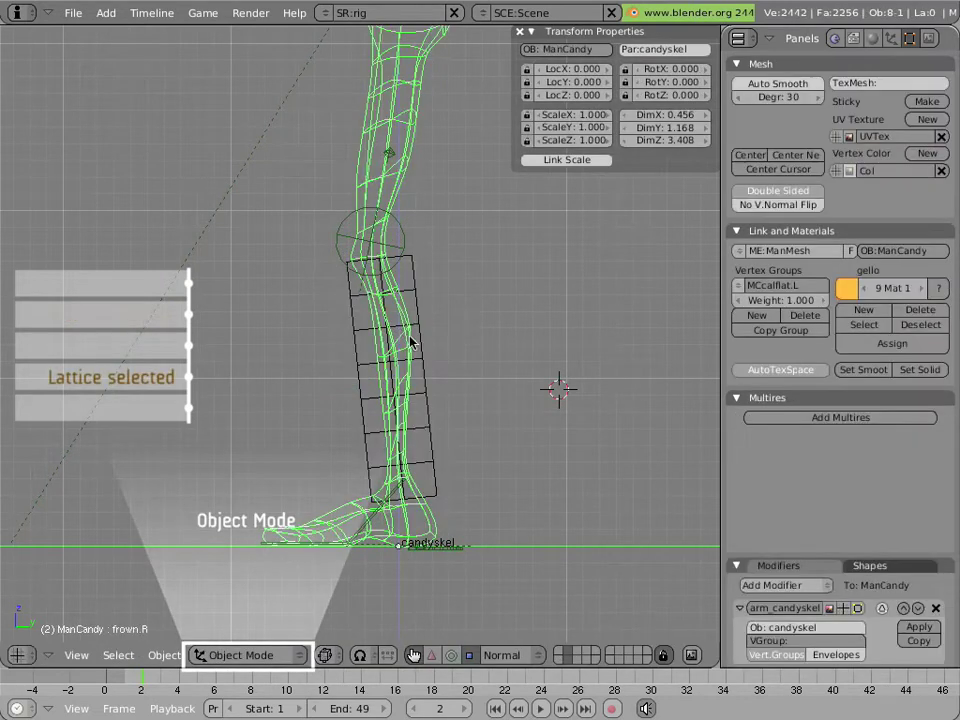
scroll(815, 528, "down", 4)
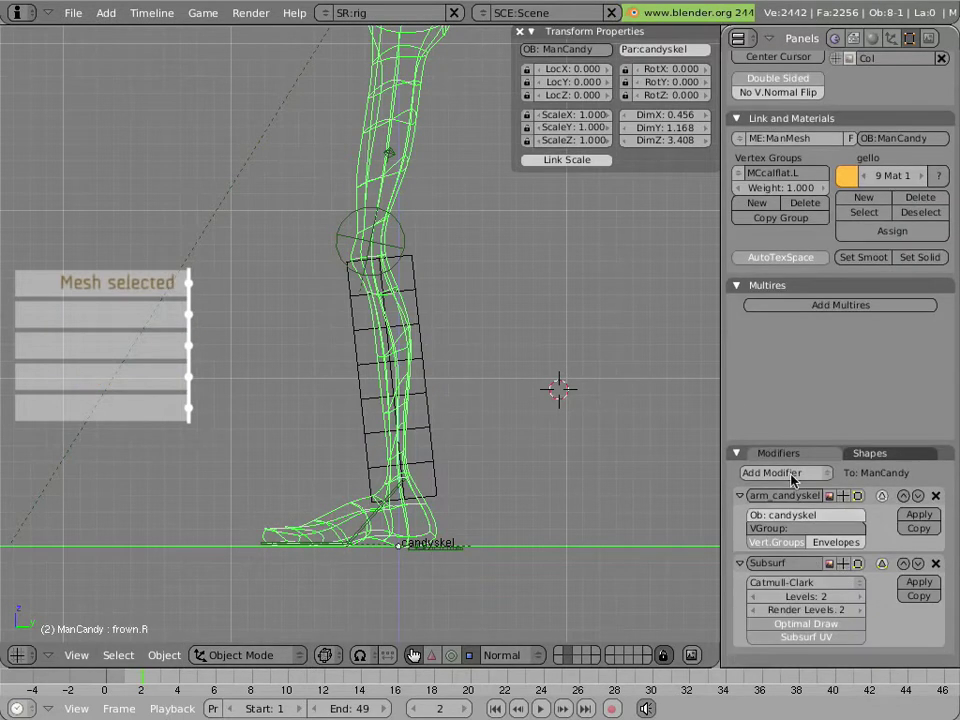
left_click(786, 472)
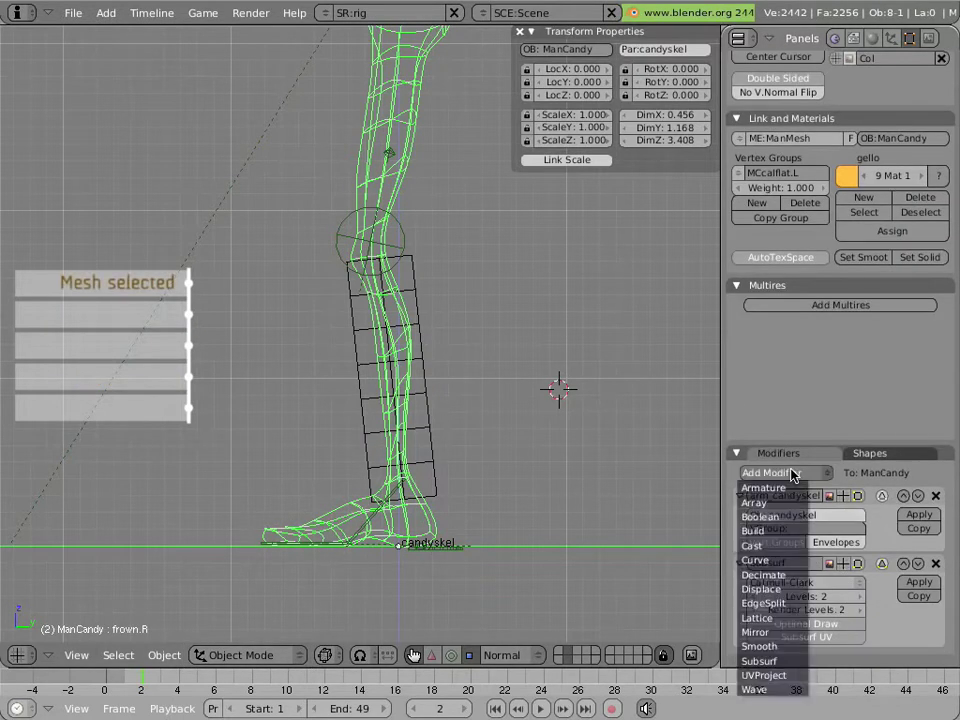
left_click(792, 618)
scroll(865, 587, "down", 4)
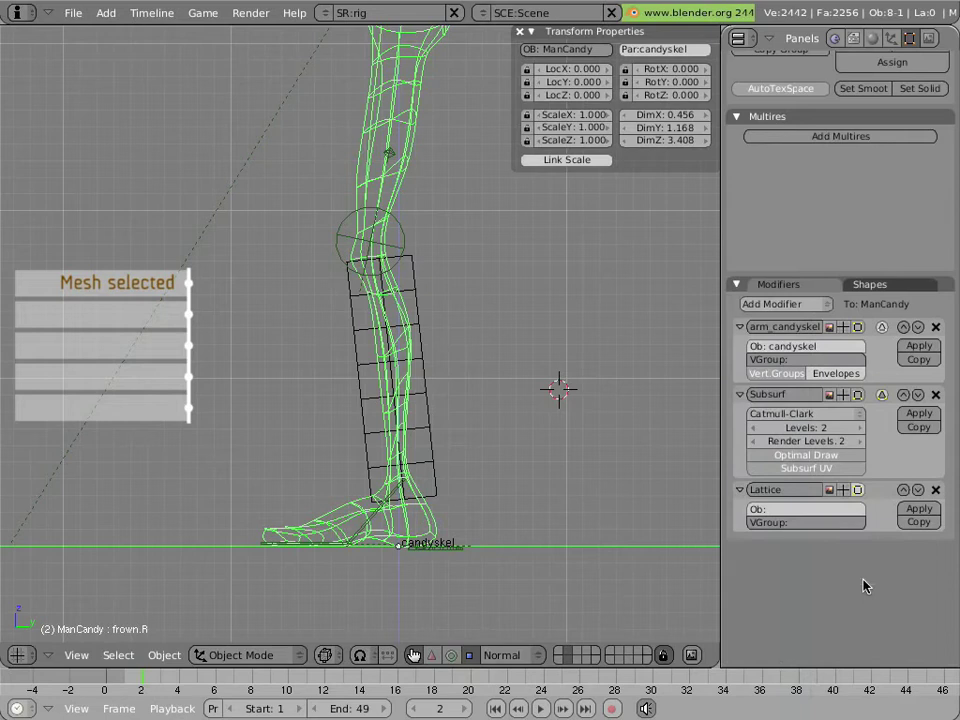
left_click(822, 511)
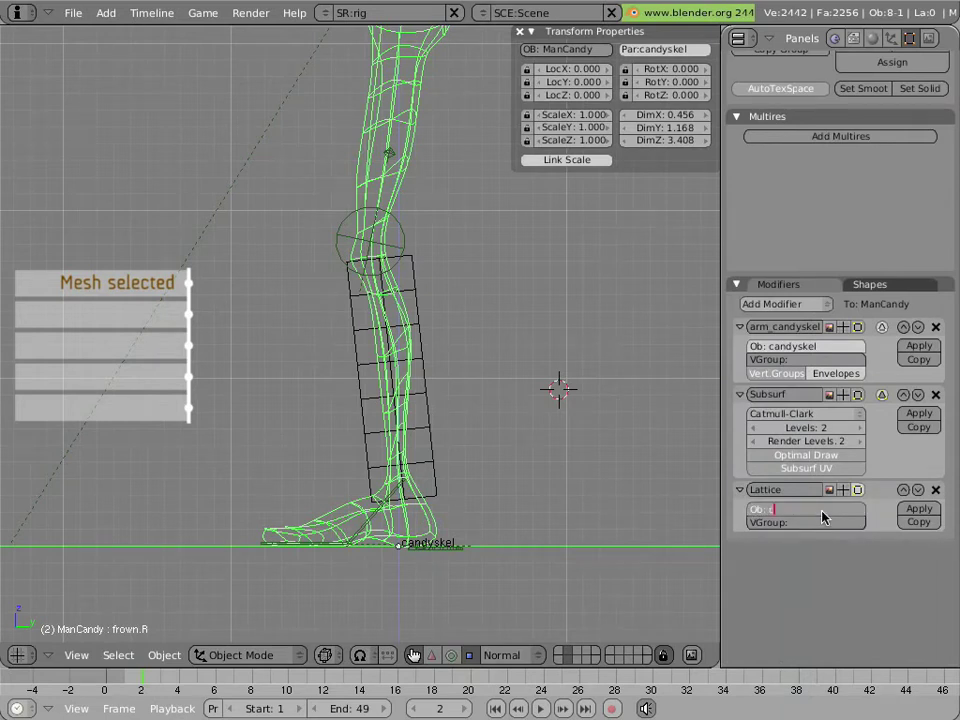
type("calflattice")
key("Return")
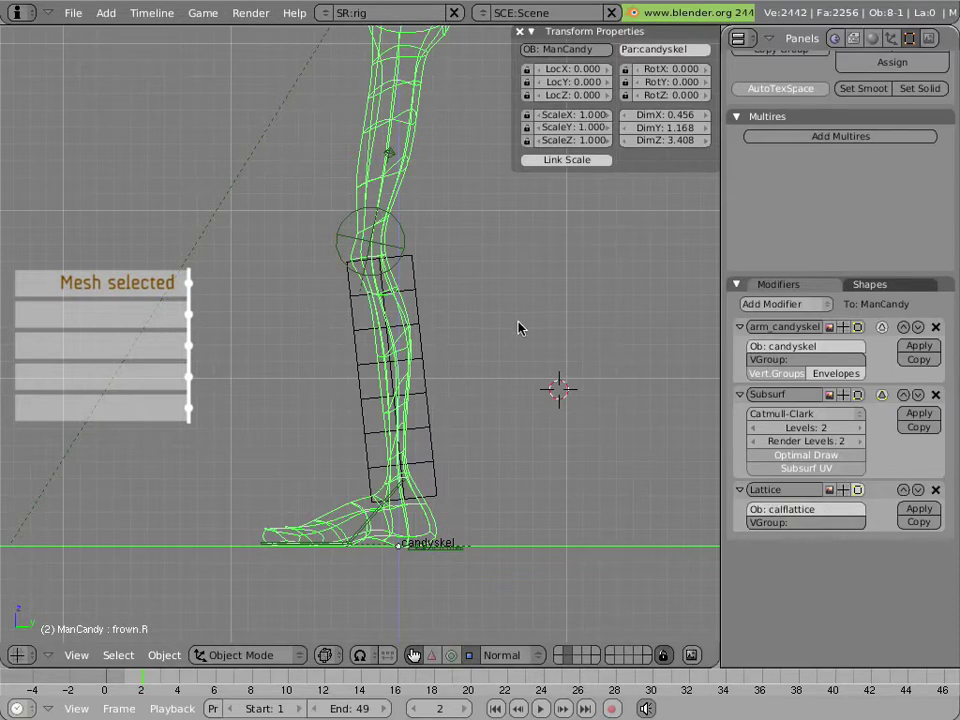
right_click(398, 391)
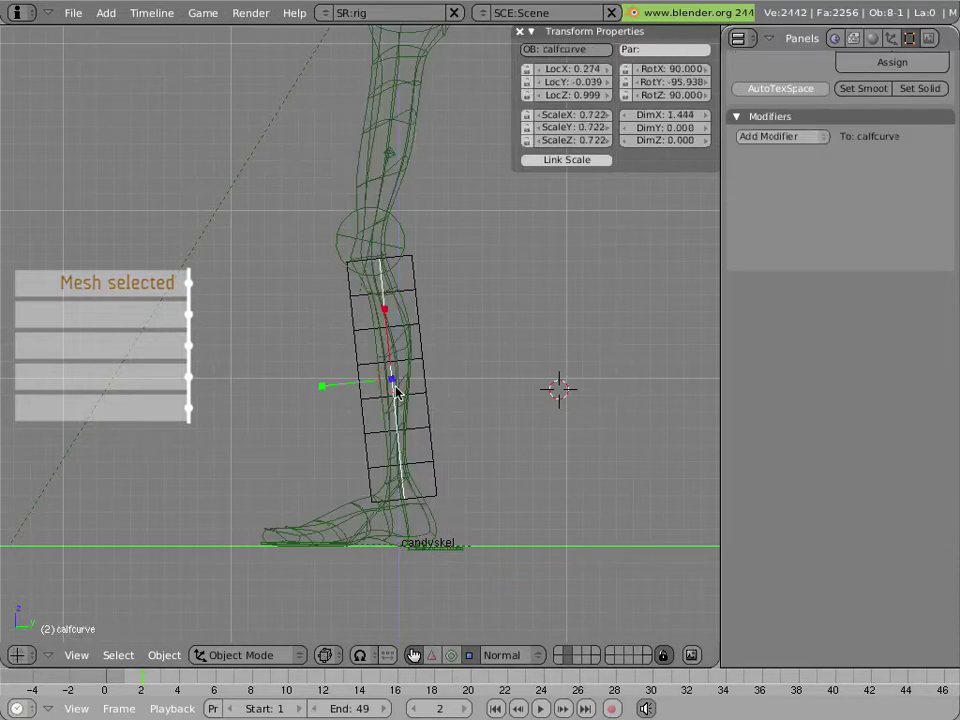
key("Tab")
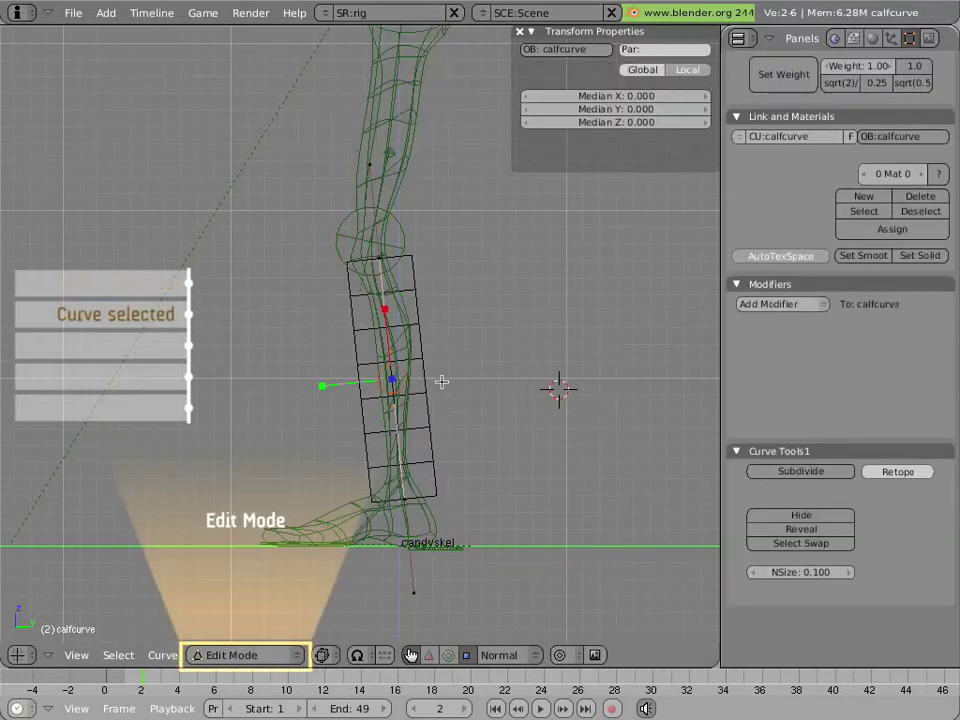
key("g")
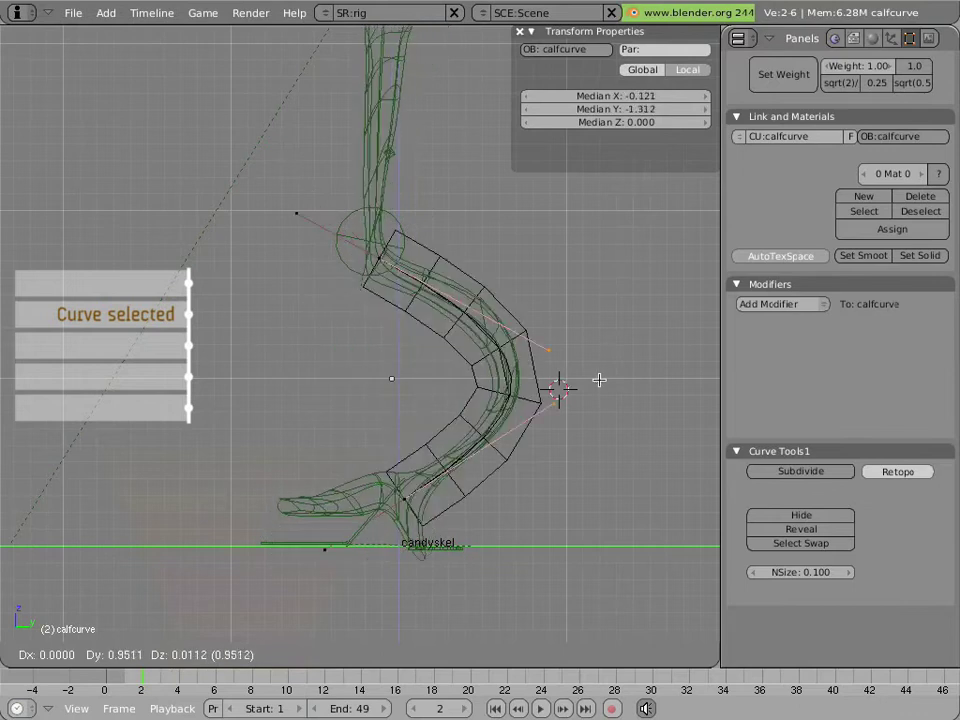
right_click(555, 371)
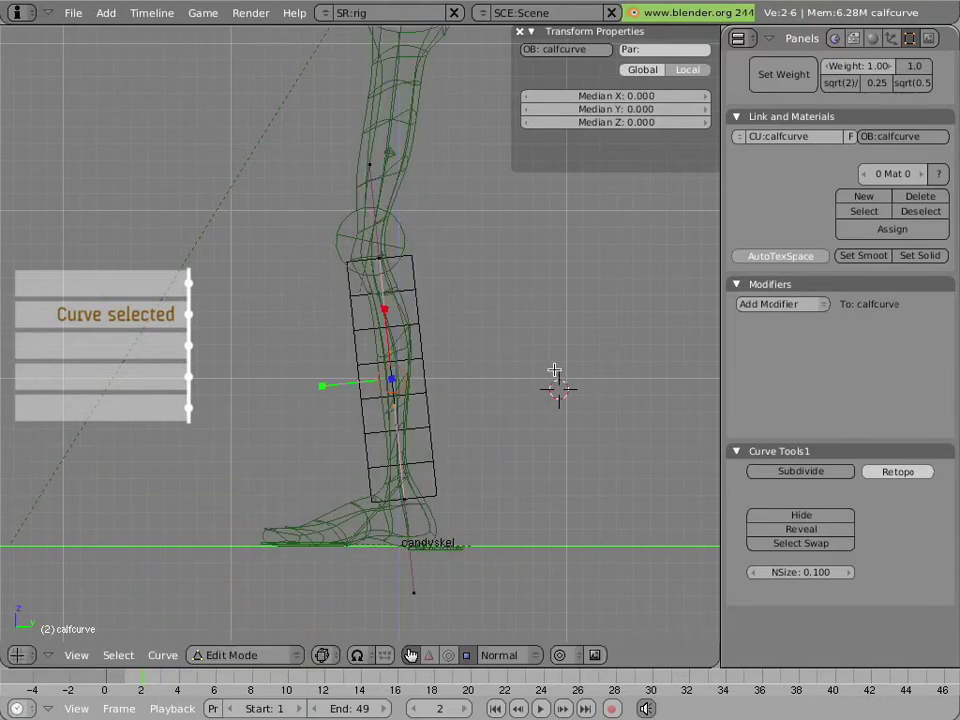
key("g")
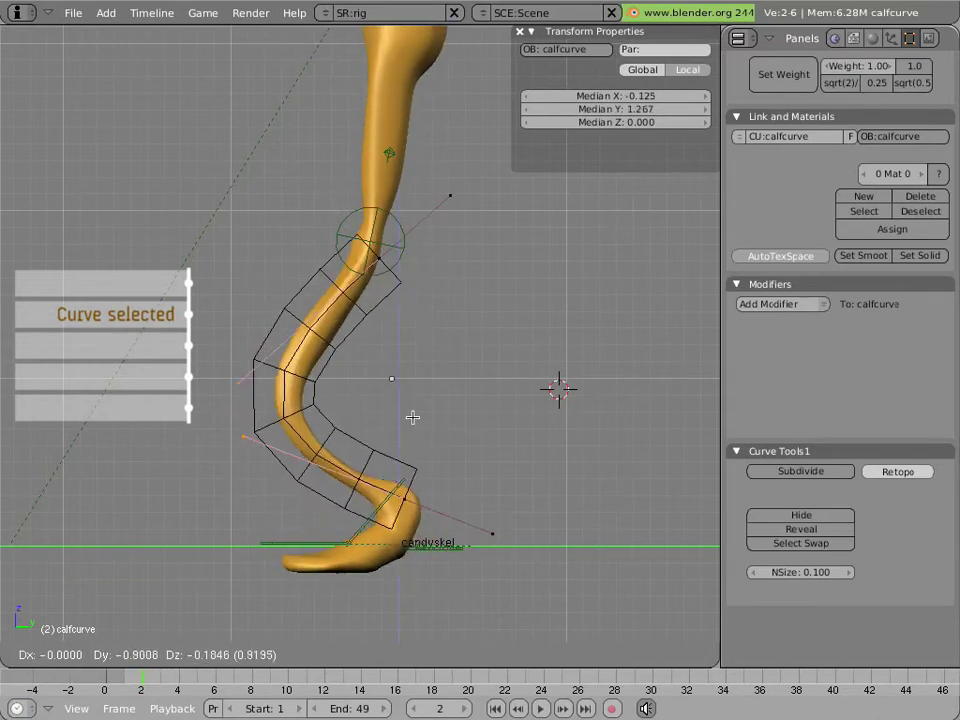
key("Escape")
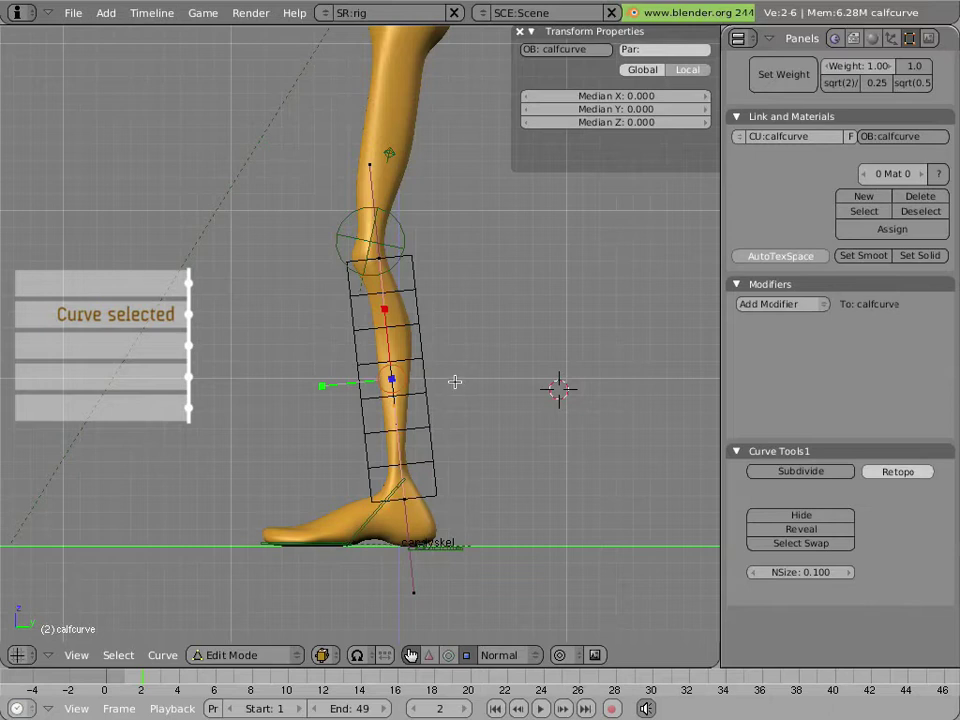
key("Tab")
right_click(401, 343)
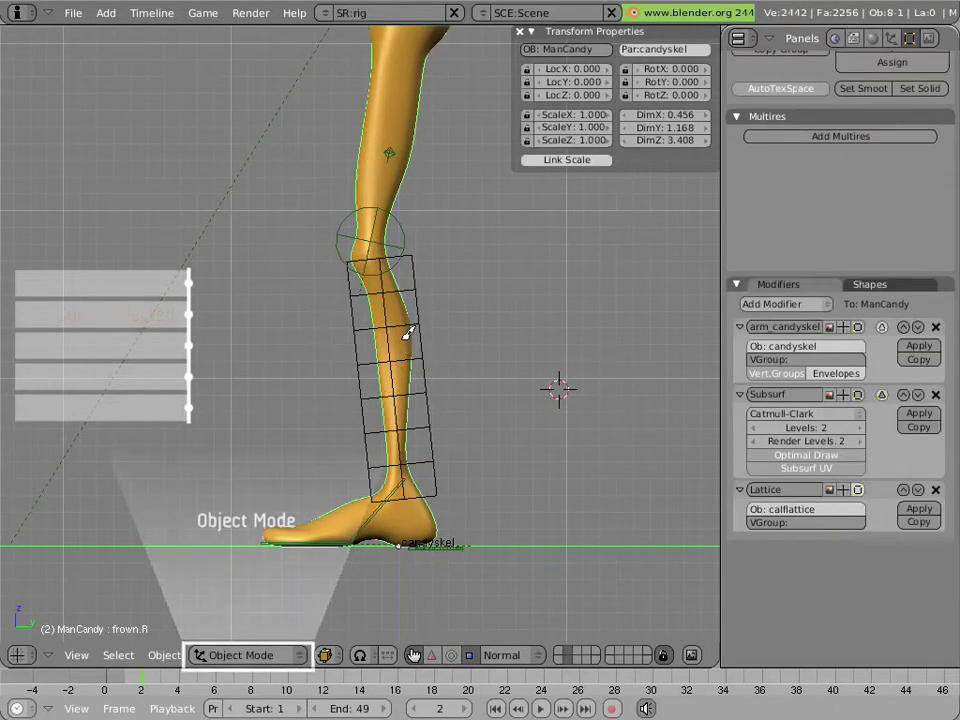
In Weight Paint mode, compare the MCcalflat.L and calf.L vertex group weights on the leg
key("ctrl+Tab")
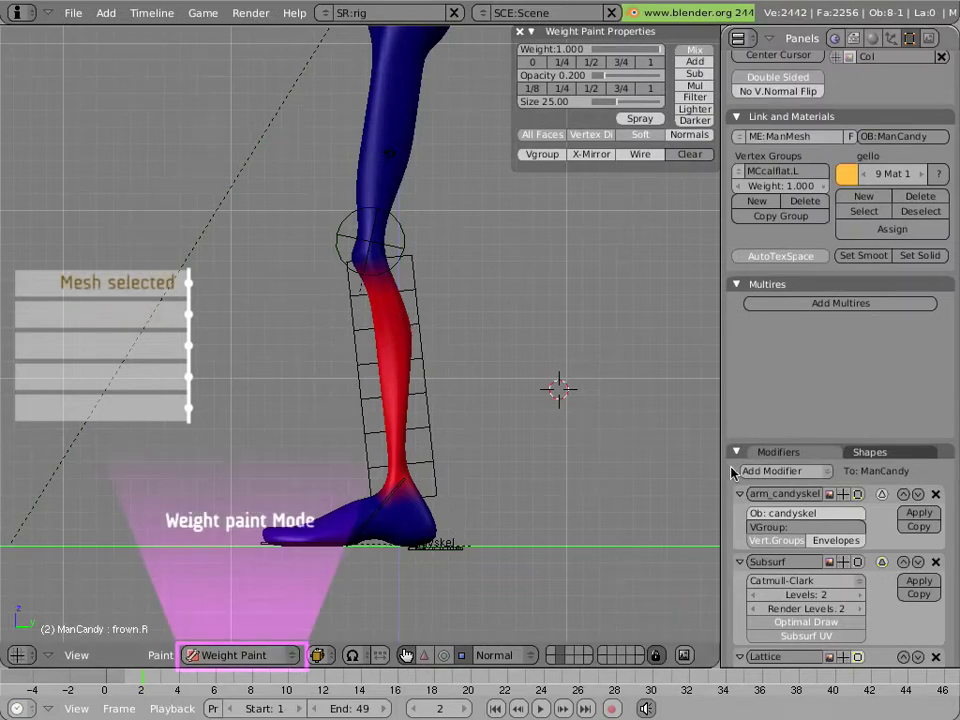
left_click(410, 358, "shift")
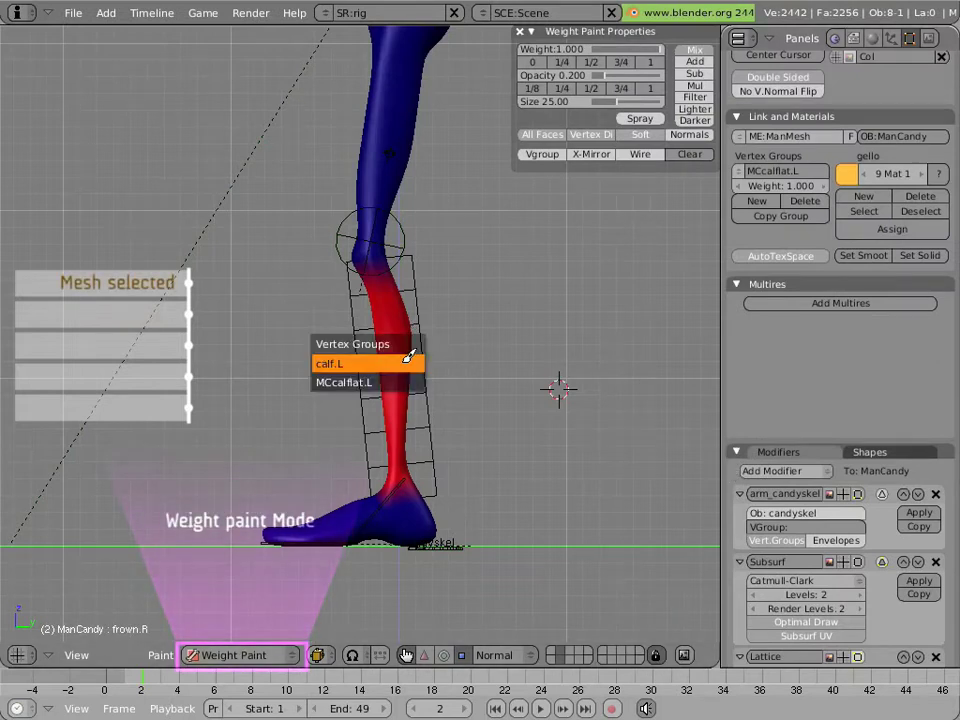
left_click(407, 377)
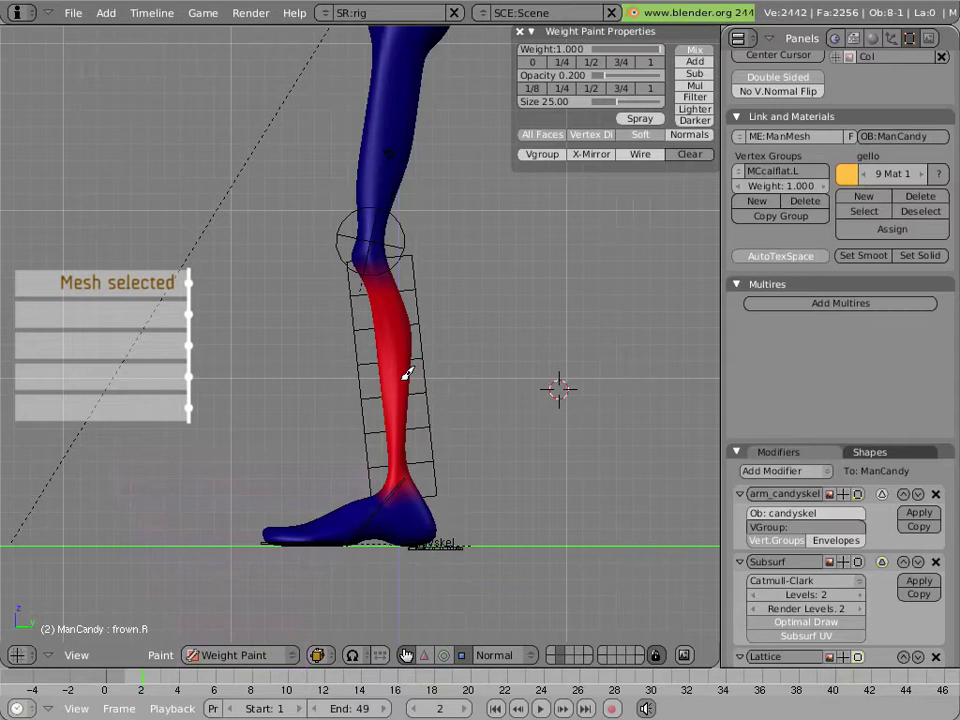
left_click(407, 373, "shift")
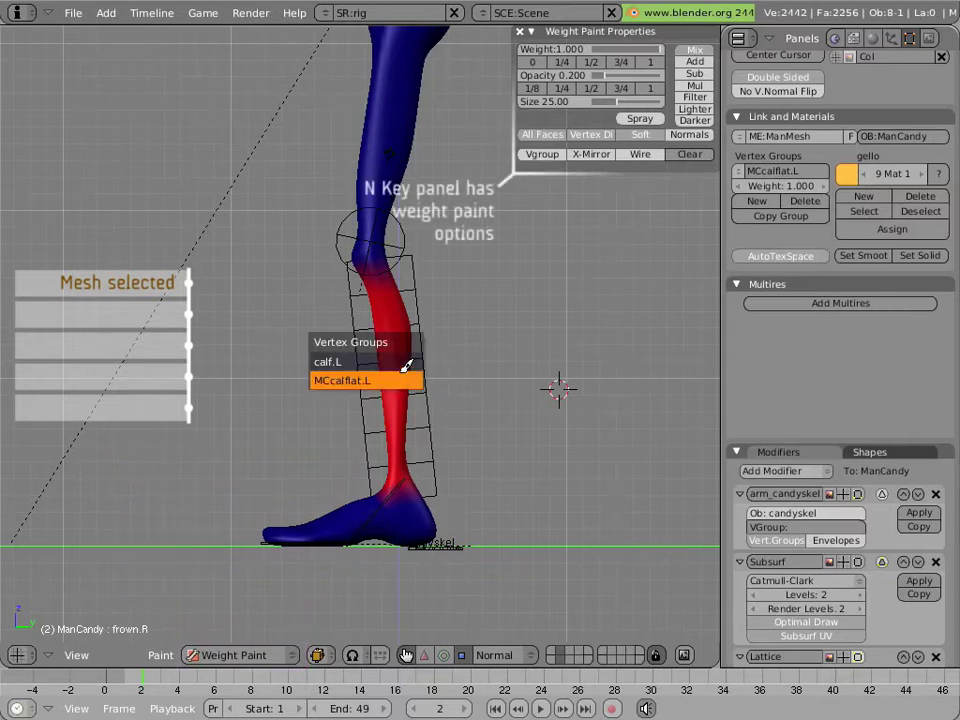
left_click(407, 360)
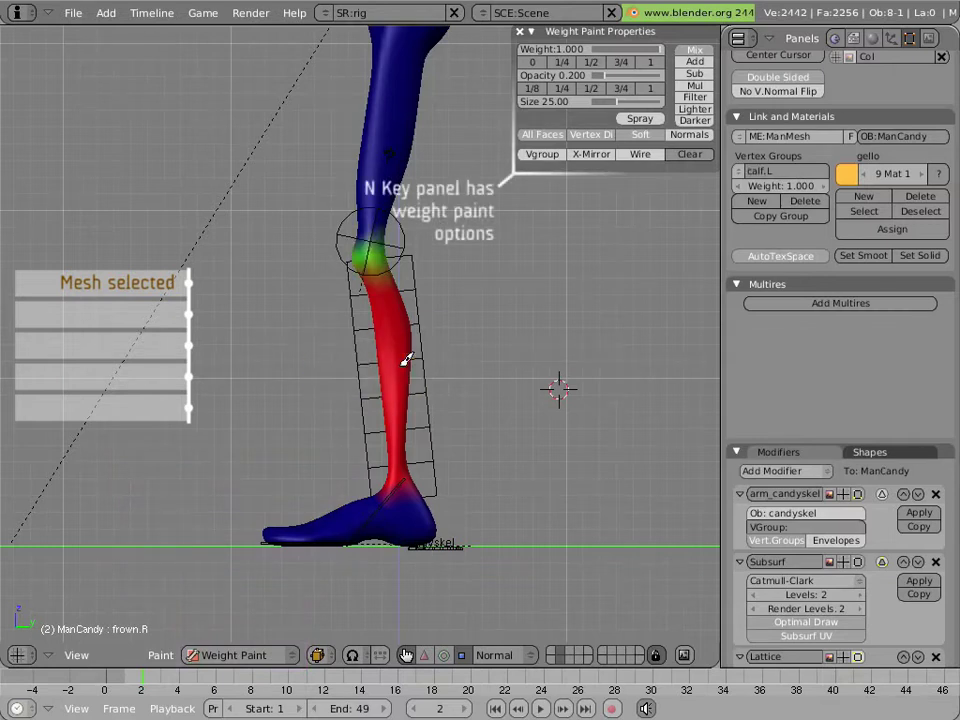
left_click(406, 360, "shift")
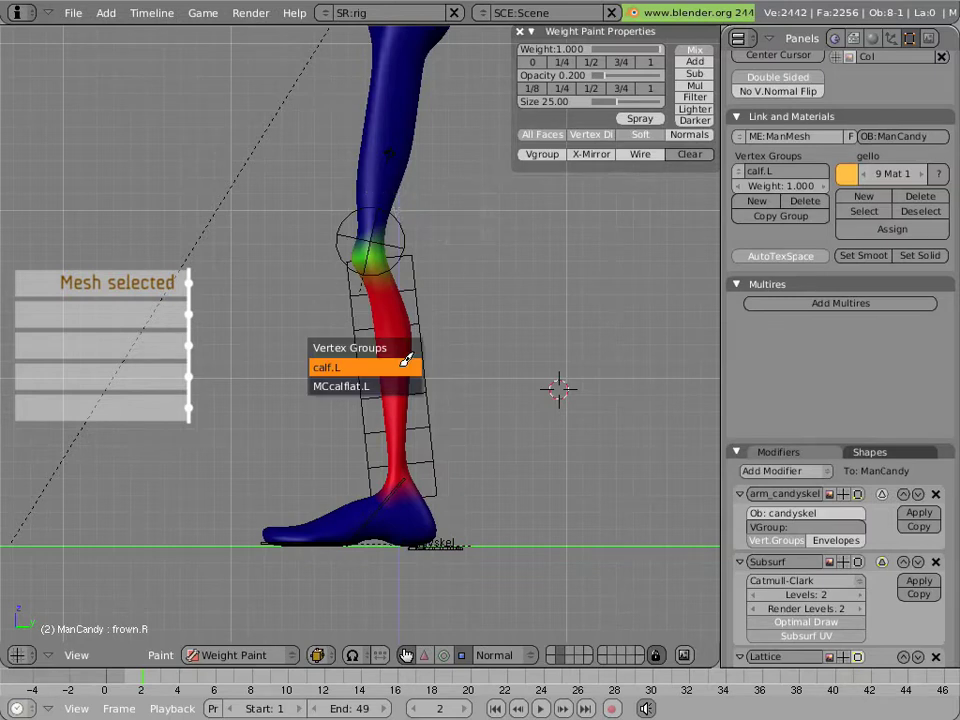
left_click(406, 382)
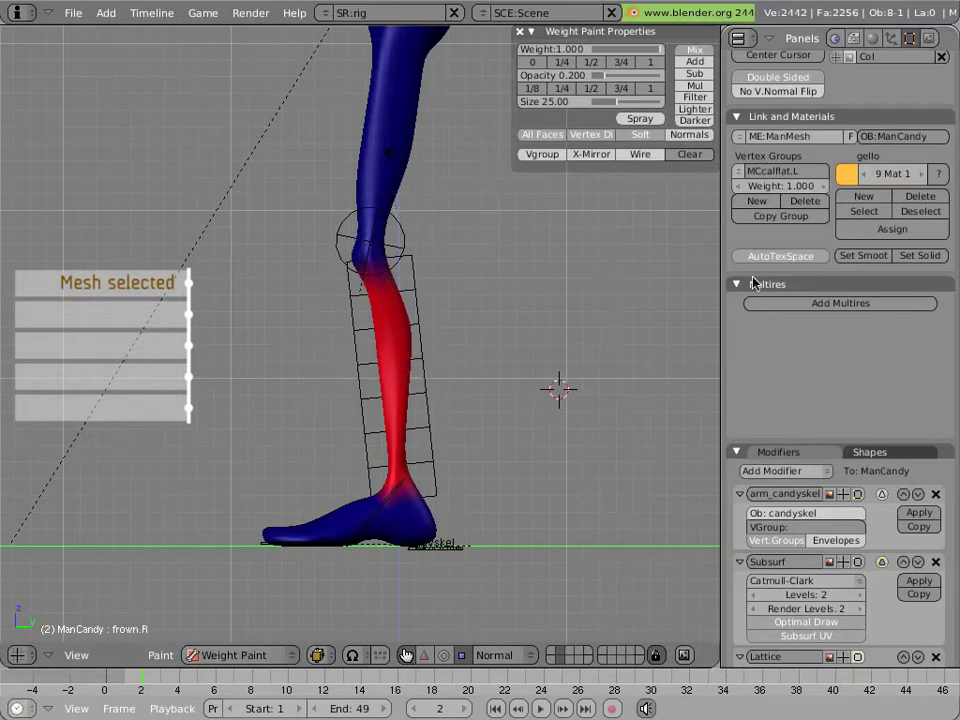
Duplicate the MCcalflat.L vertex group and rename the copy calflat
left_click(768, 215)
left_click(800, 173)
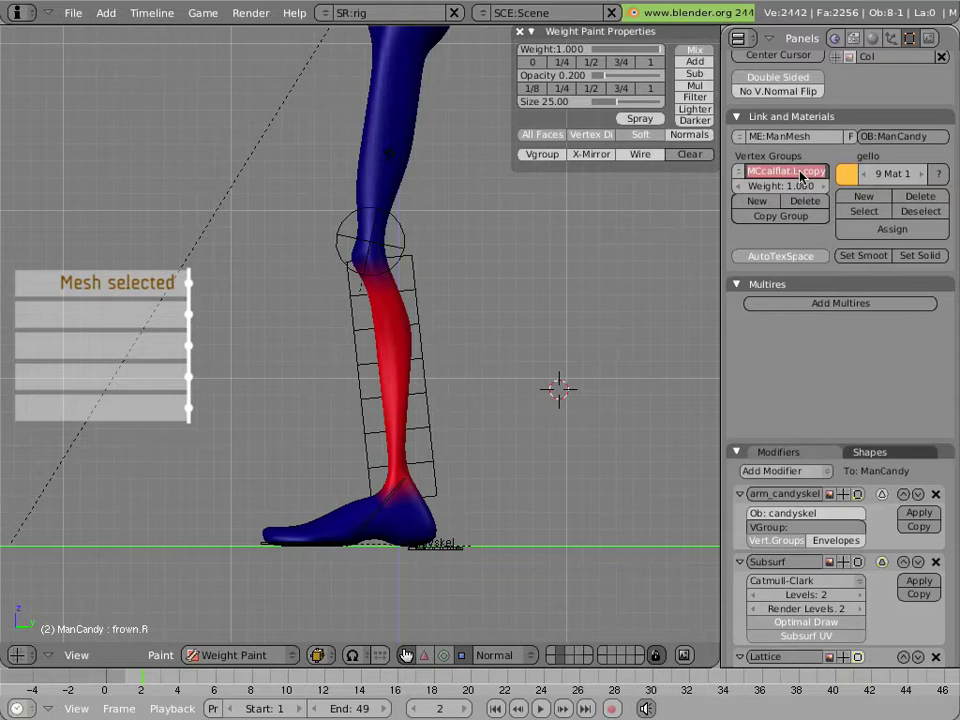
type("calf")
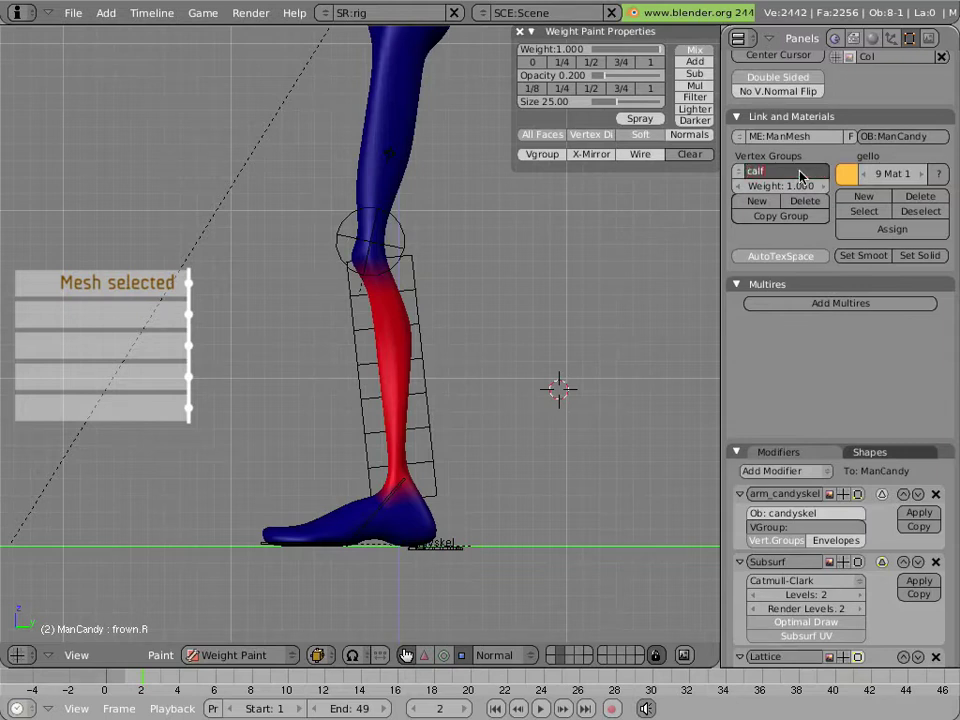
type("lat")
key("Return")
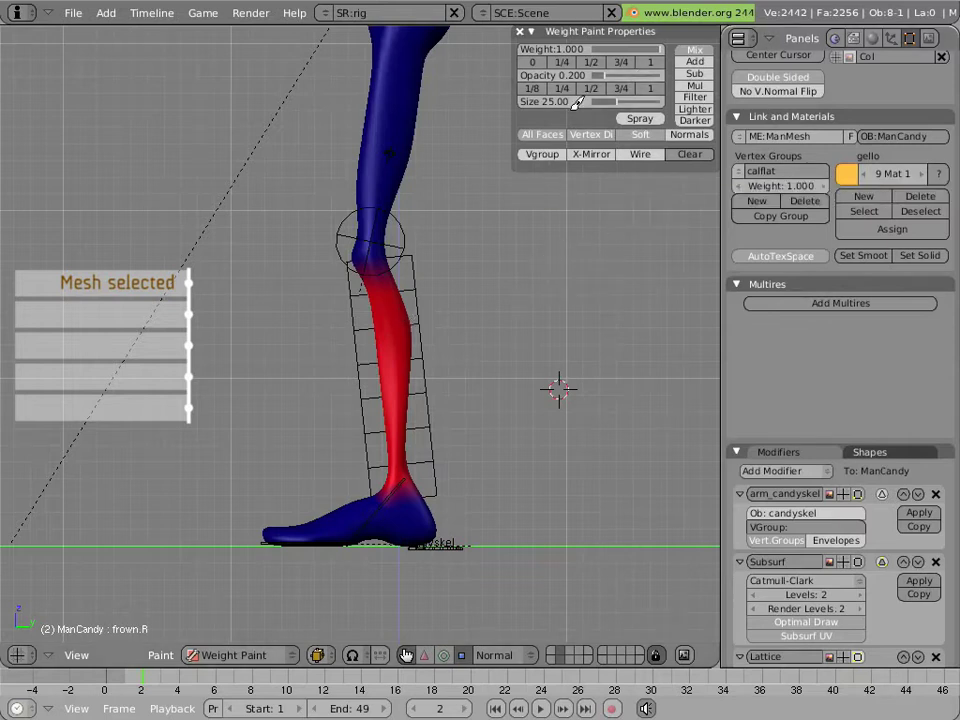
Paint weight 0 on the upper calf of calflat, blend with weight 1, and return to Object Mode
left_click(408, 362, "ctrl+shift")
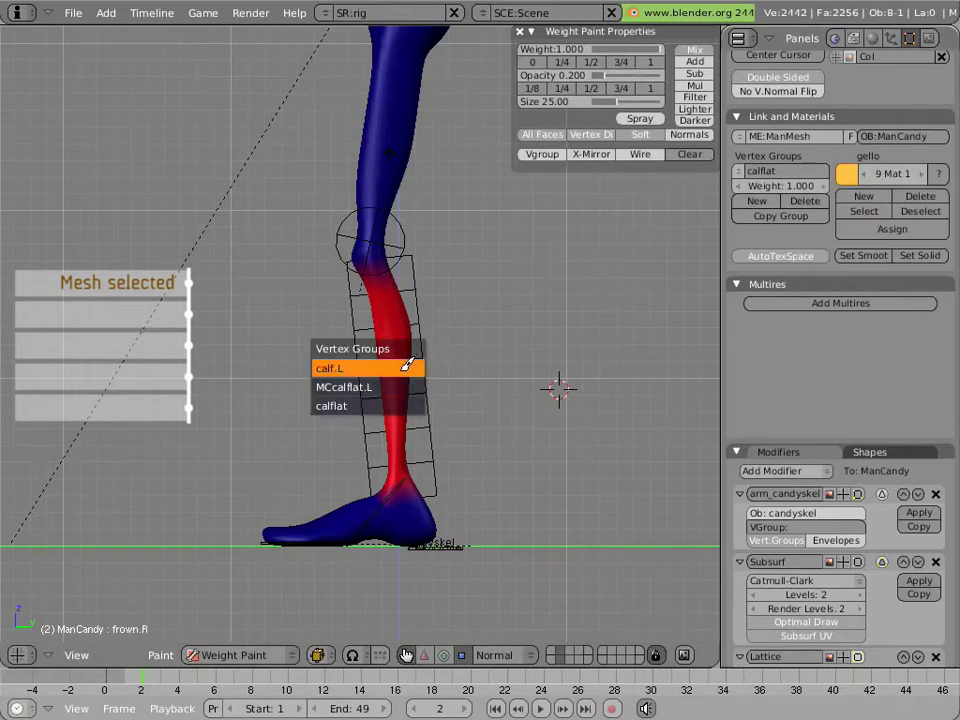
left_click(403, 398)
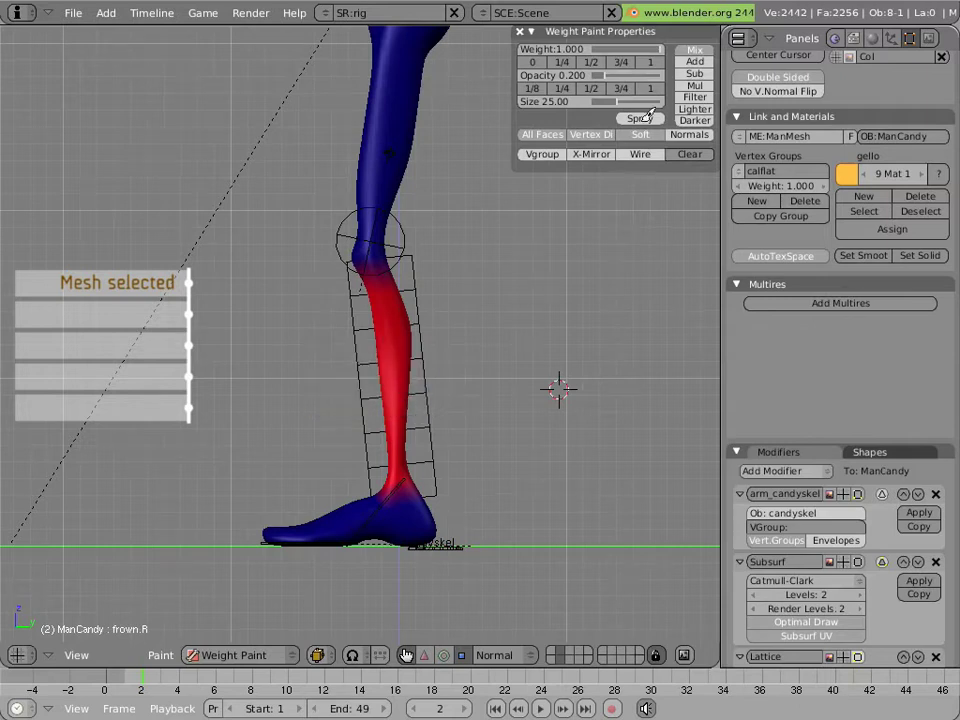
left_click(532, 62)
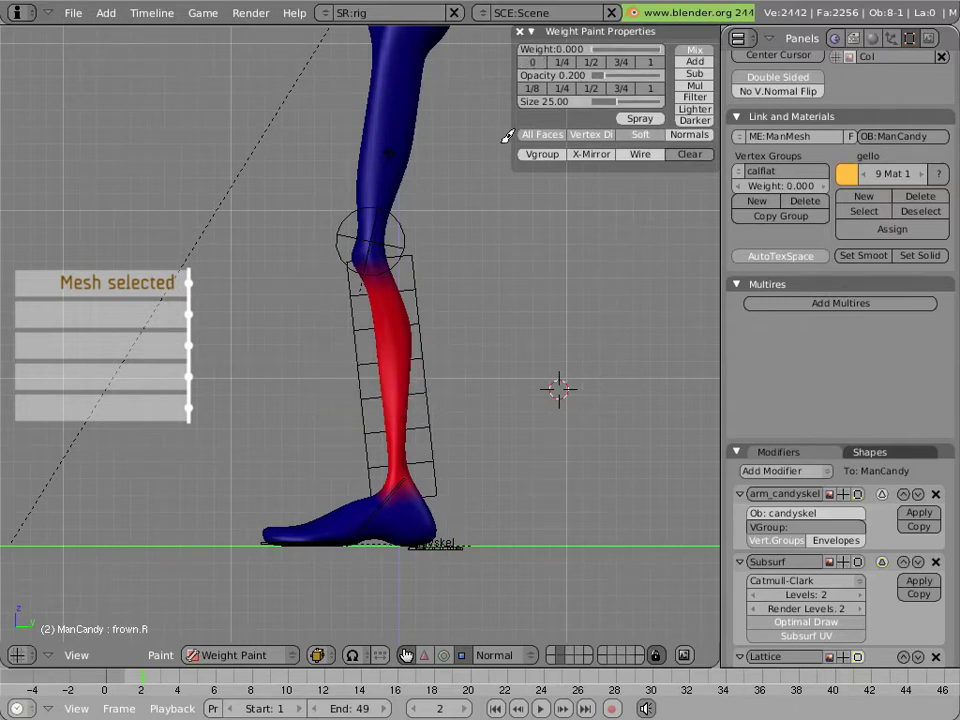
mouse_move(375, 306)
left_mouse_down()
mouse_move(381, 261)
mouse_move(369, 268)
mouse_move(372, 320)
mouse_move(399, 304)
mouse_move(379, 298)
mouse_move(409, 336)
left_mouse_up()
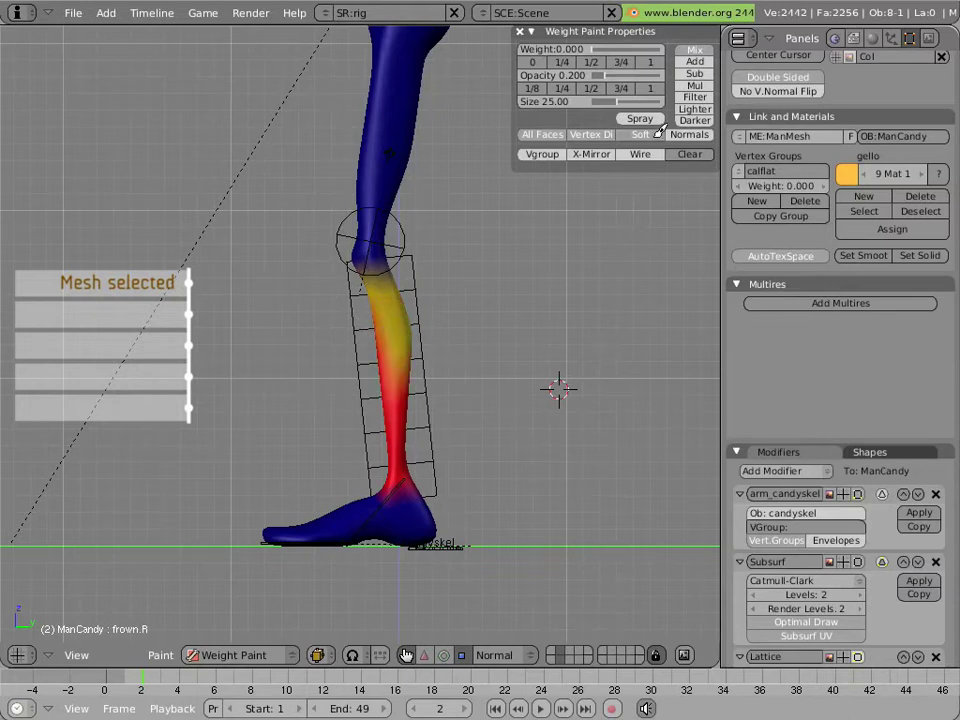
mouse_move(378, 262)
left_mouse_down()
mouse_move(392, 274)
mouse_move(388, 315)
mouse_move(406, 358)
left_mouse_up()
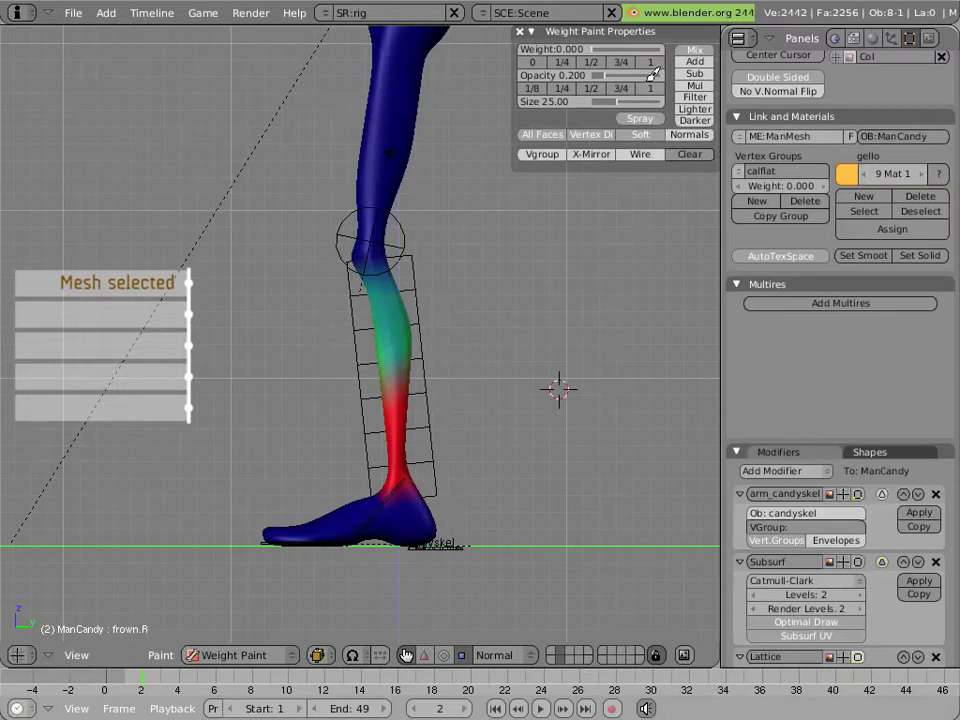
left_click(650, 62)
mouse_move(403, 328)
left_mouse_down()
mouse_move(395, 288)
mouse_move(375, 287)
mouse_move(429, 314)
mouse_move(415, 358)
mouse_move(415, 334)
mouse_move(373, 316)
mouse_move(389, 318)
mouse_move(382, 354)
mouse_move(378, 333)
mouse_move(414, 315)
left_mouse_up()
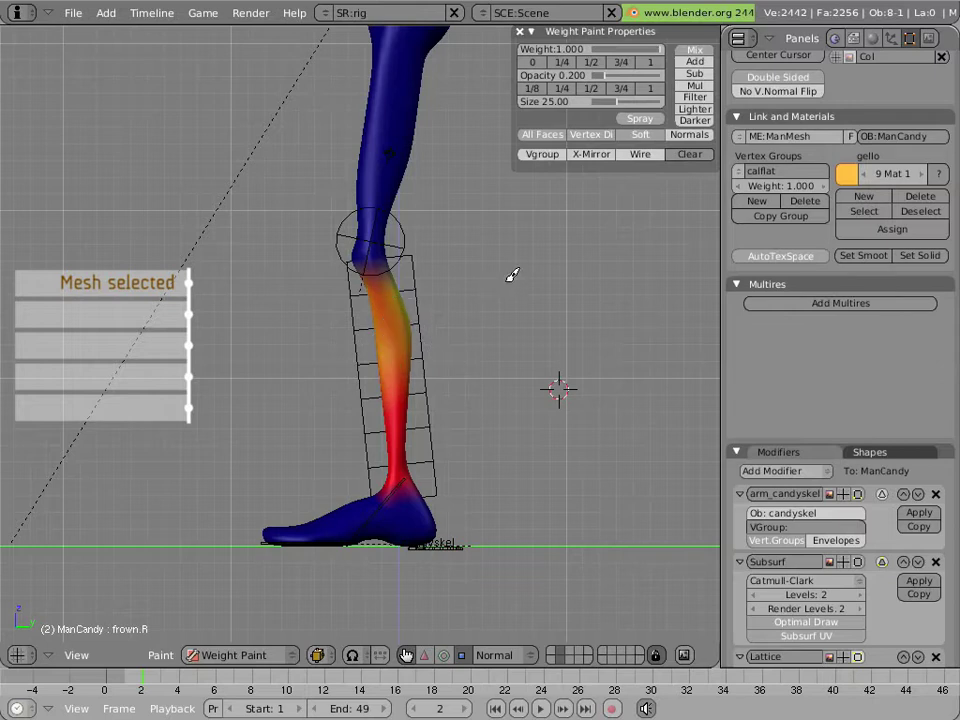
key("ctrl+Tab")
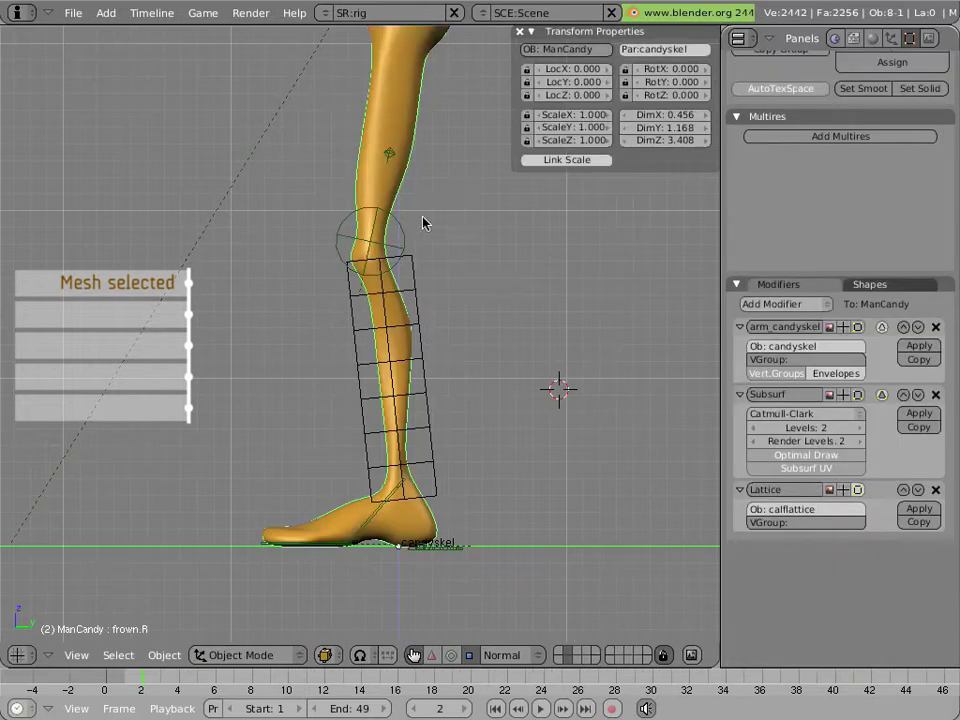
In Weight Paint, pick MCcalflat.L as the active vertex group from the calf, then return to Object Mode
key("ctrl+Tab")
left_click(741, 171)
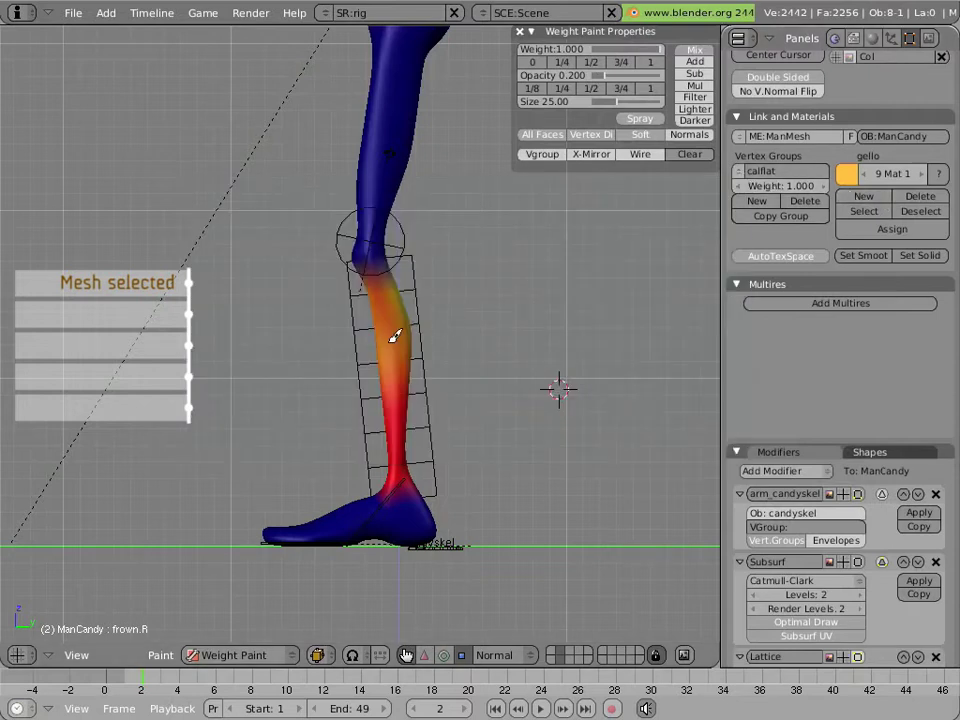
right_click(395, 337, "ctrl")
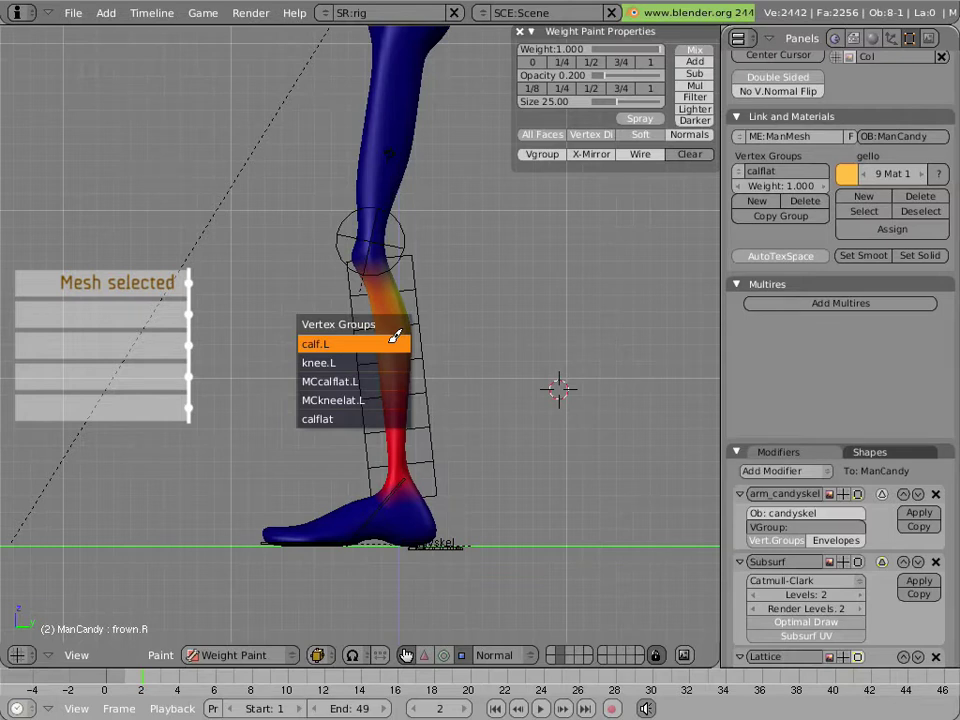
left_click(395, 381)
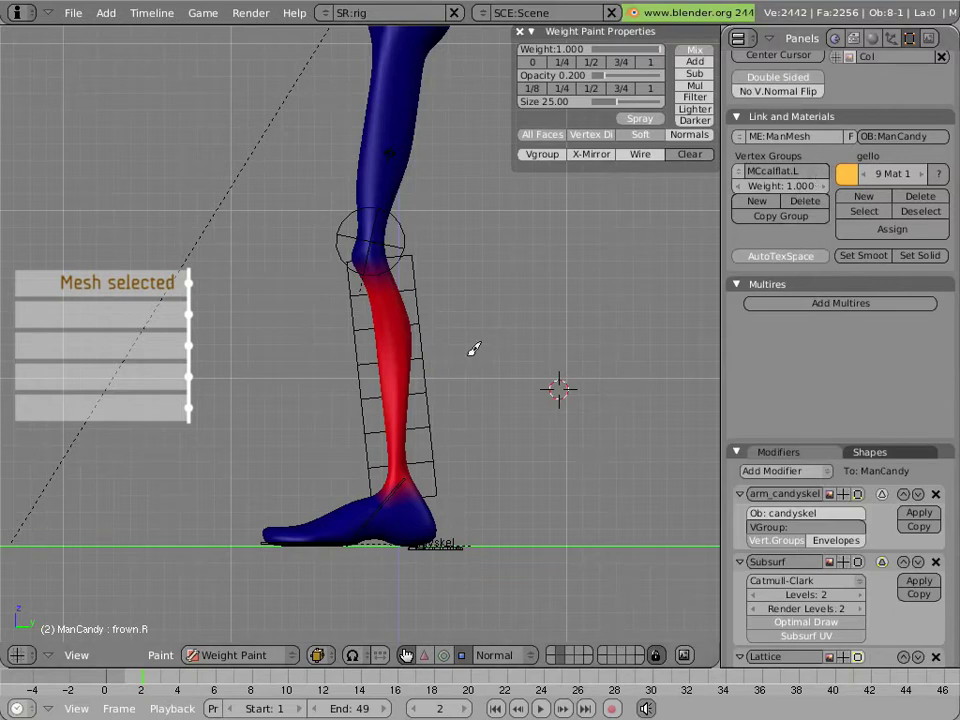
key("ctrl+Tab")
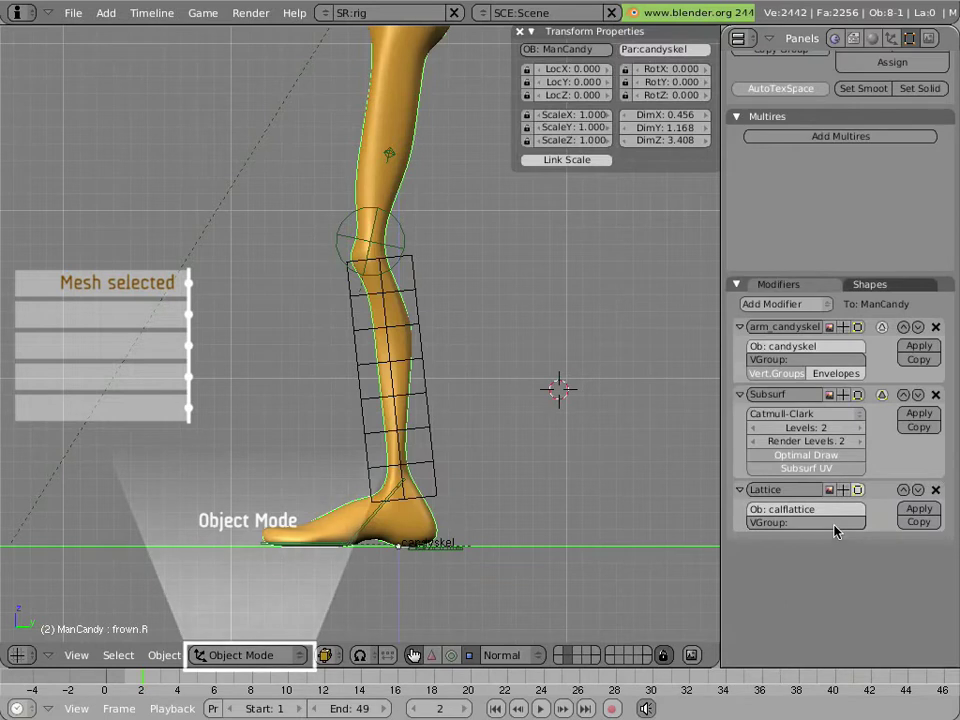
Set the Lattice modifier's vertex group to MCcalflat.L, then put calfcurve into Edit Mode
key("ctrl+v")
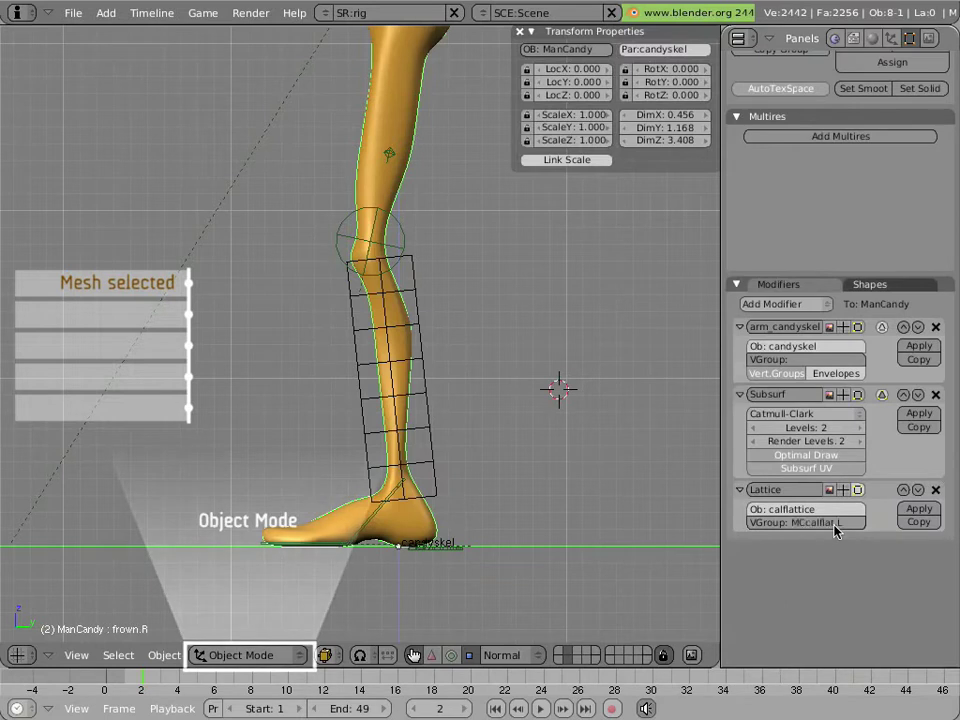
right_click(397, 389)
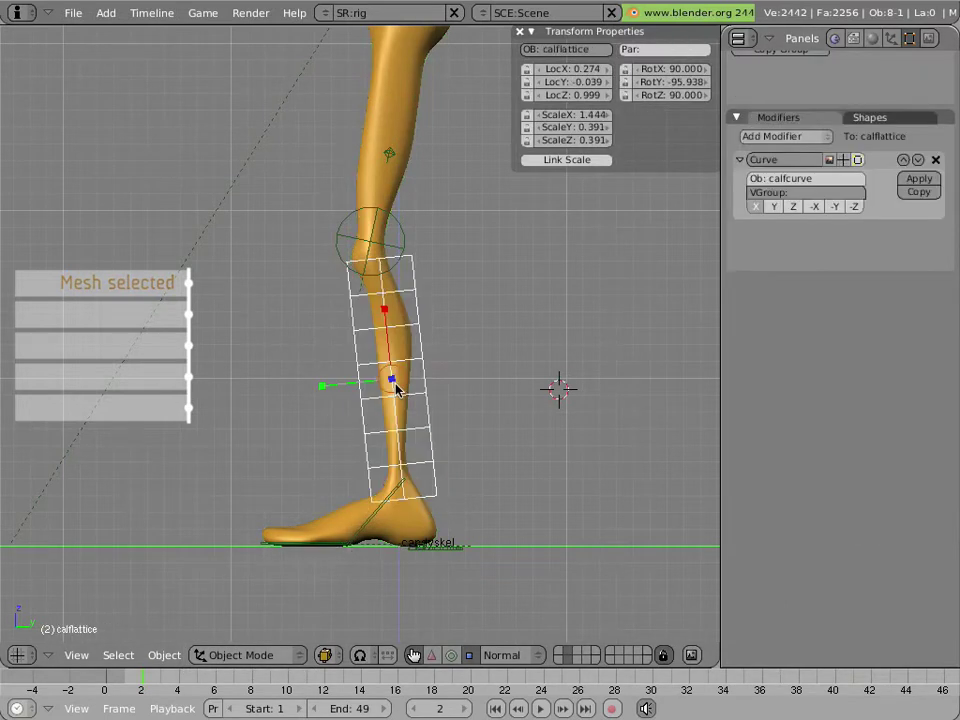
right_click(397, 389)
right_click(397, 389)
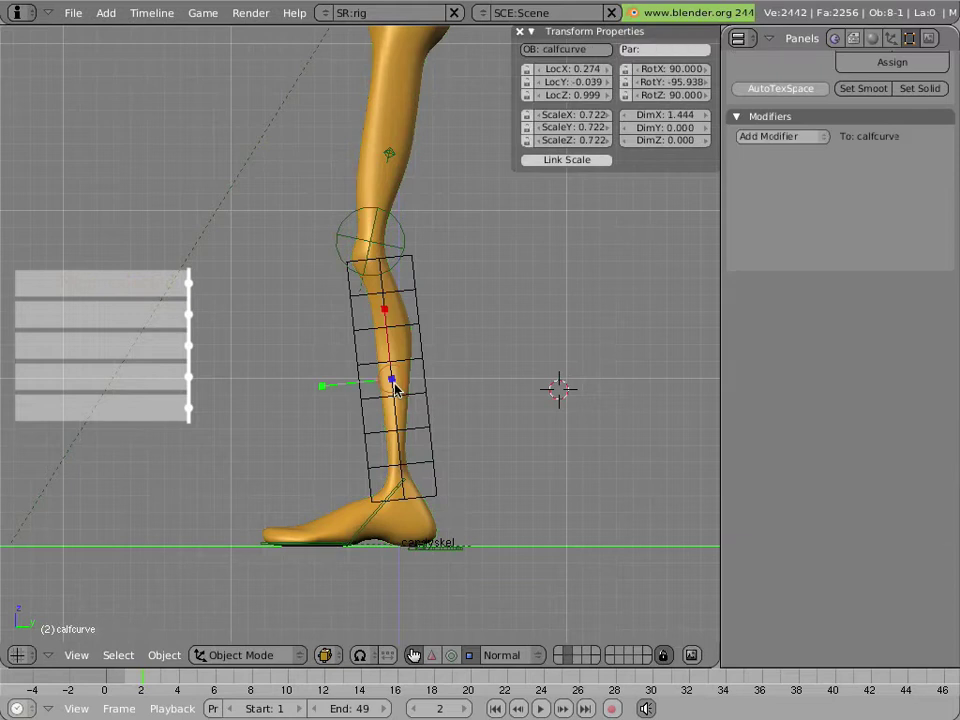
key("Tab")
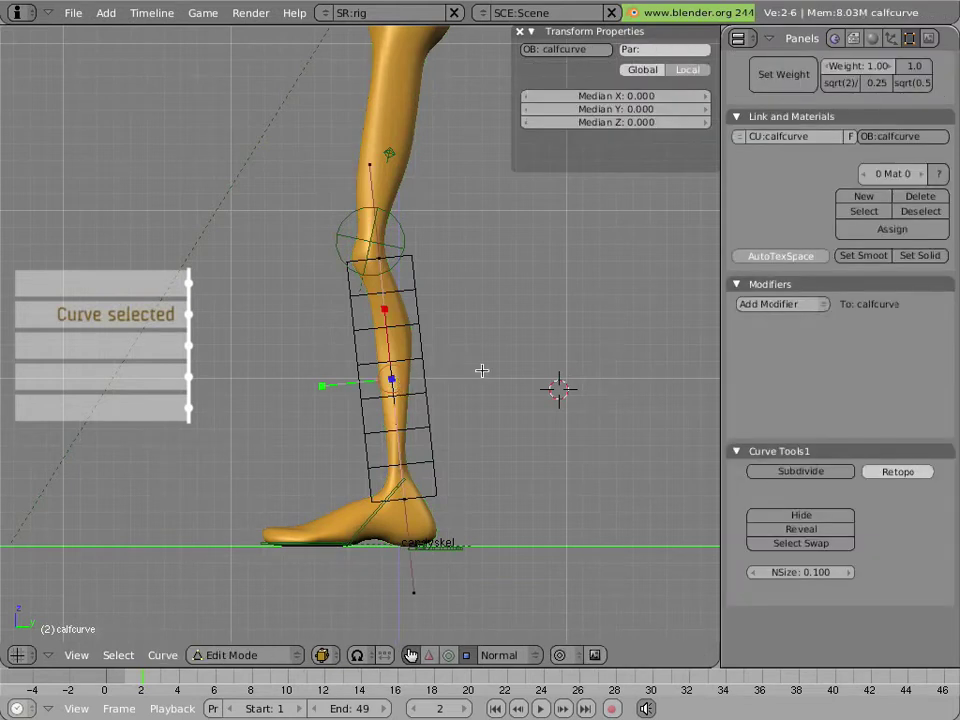
key("g")
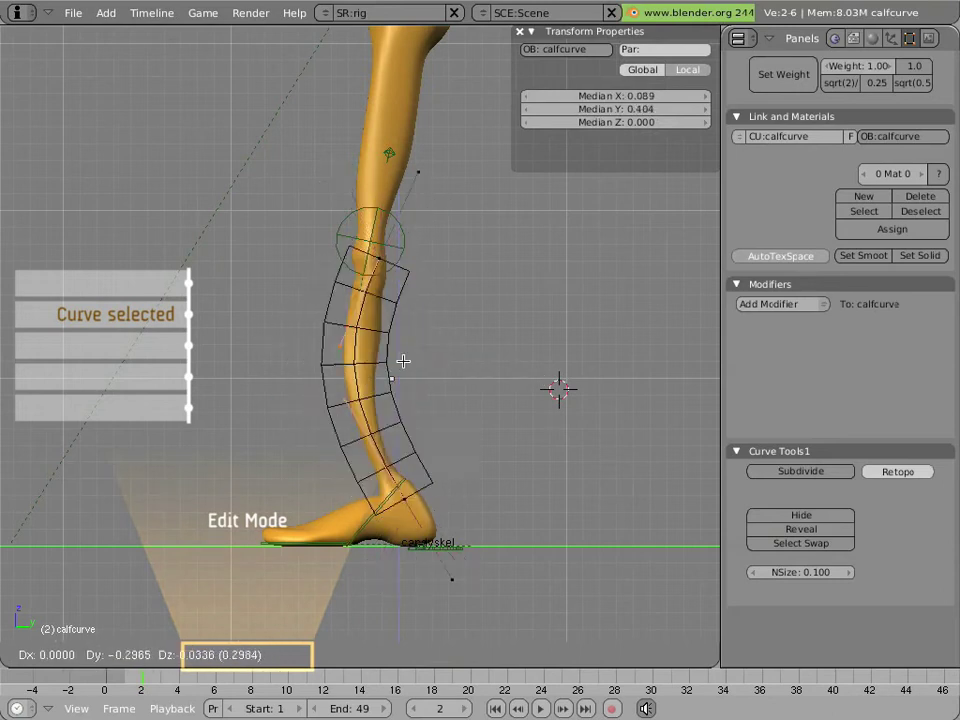
key("Escape")
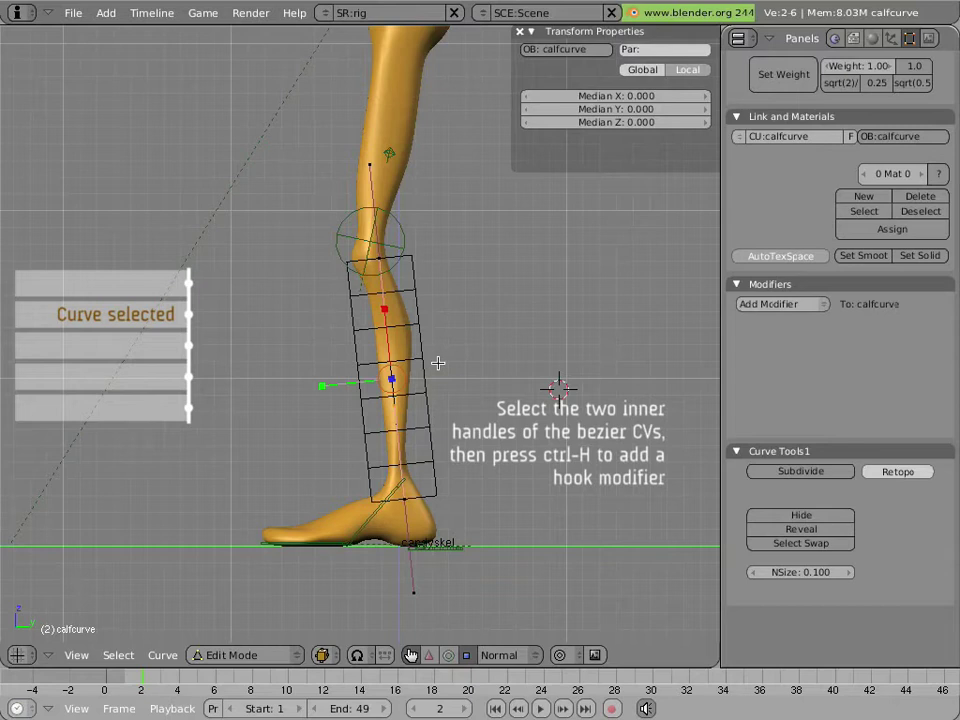
Hook the calf curve's inner handles to a new empty and test-move the empty back and forth
key("ctrl+h")
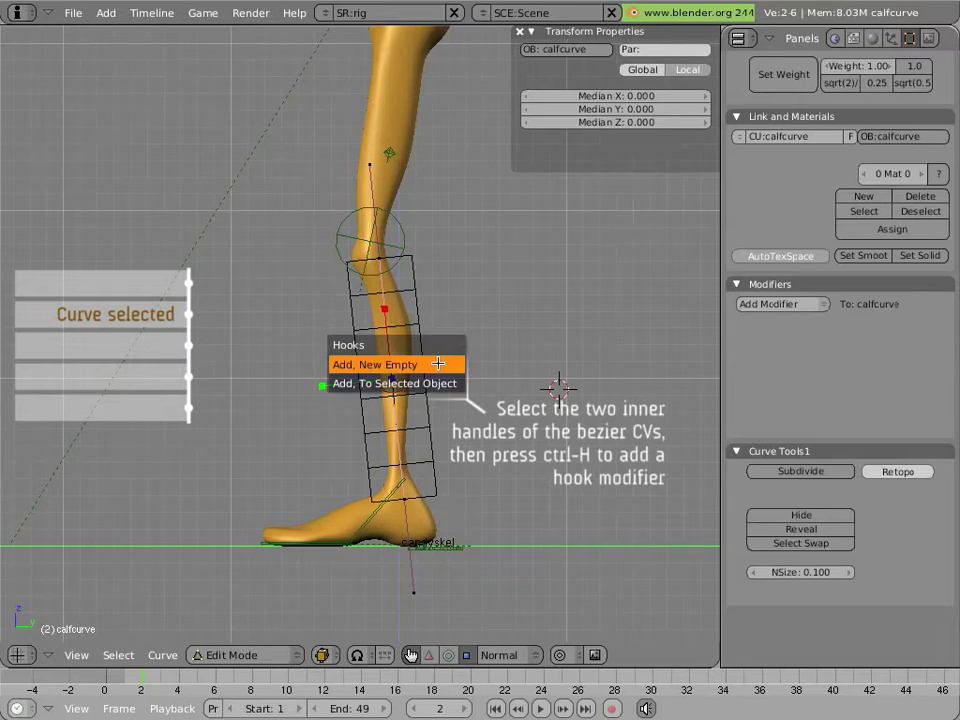
left_click(438, 364)
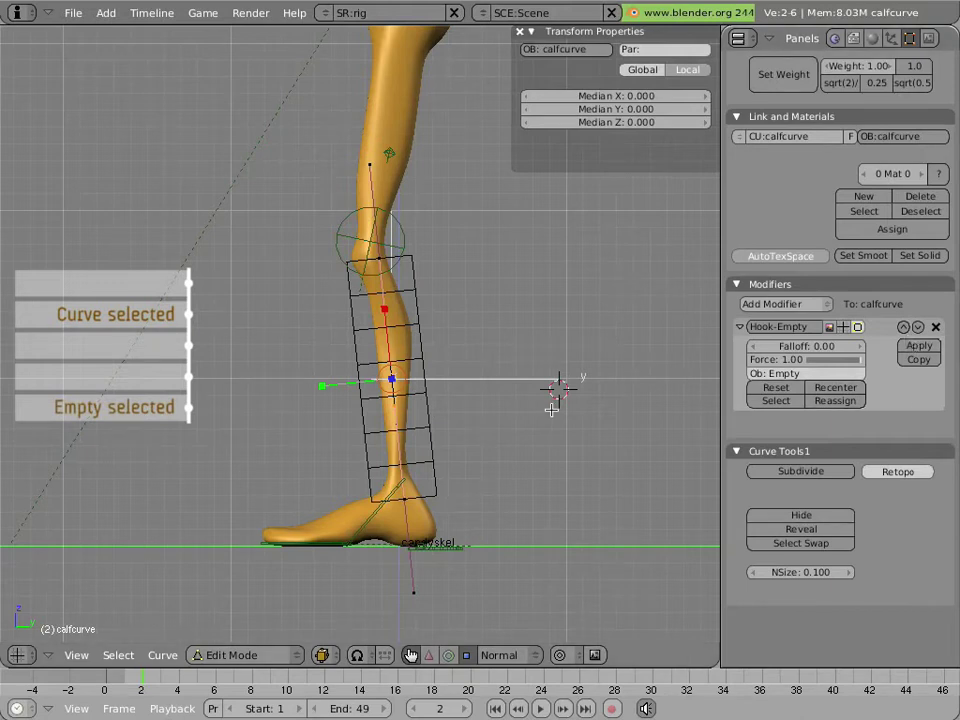
key("Tab")
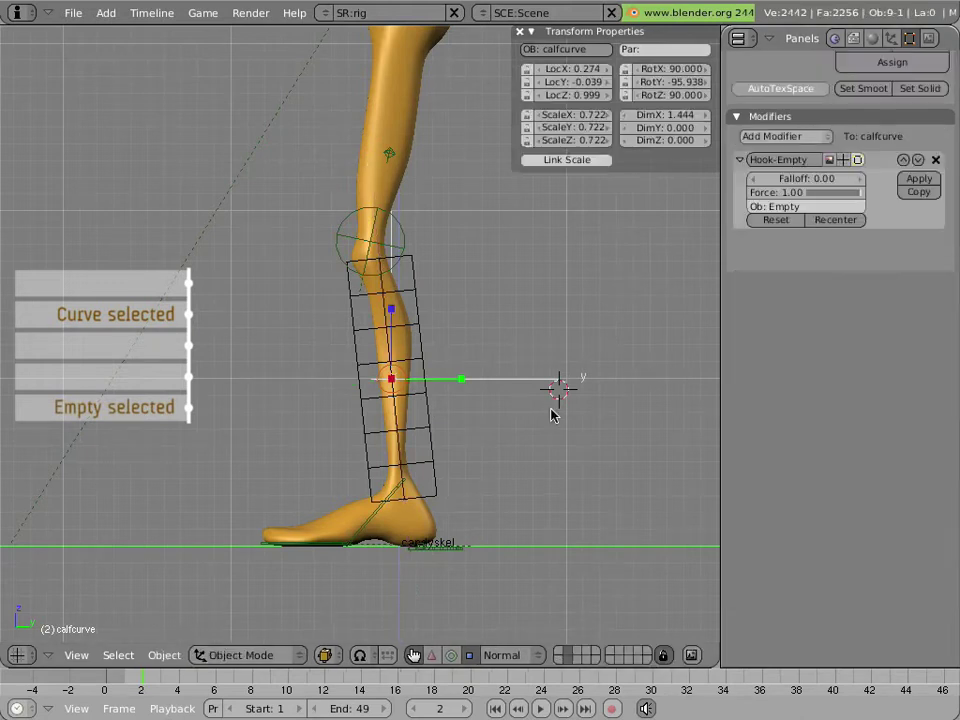
right_click(507, 388)
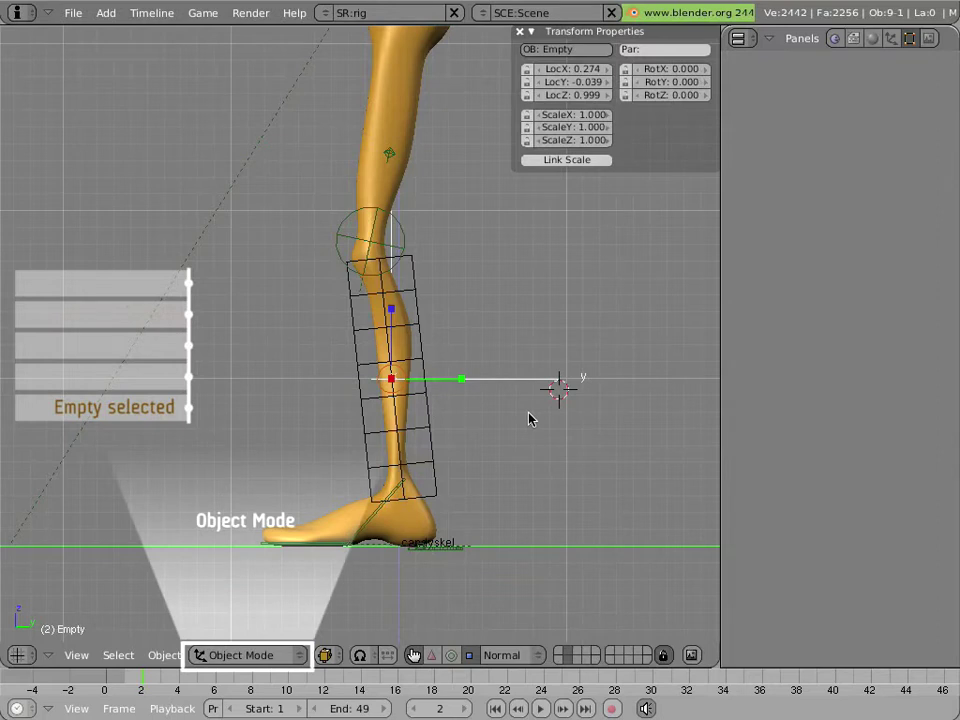
key("g")
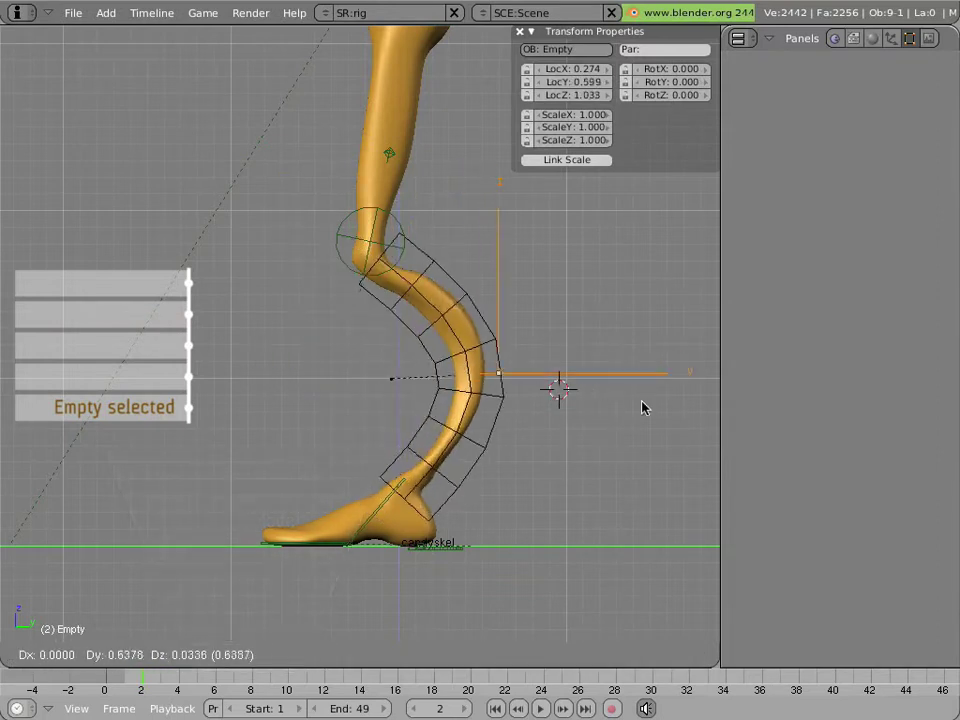
left_click(456, 400)
key("g")
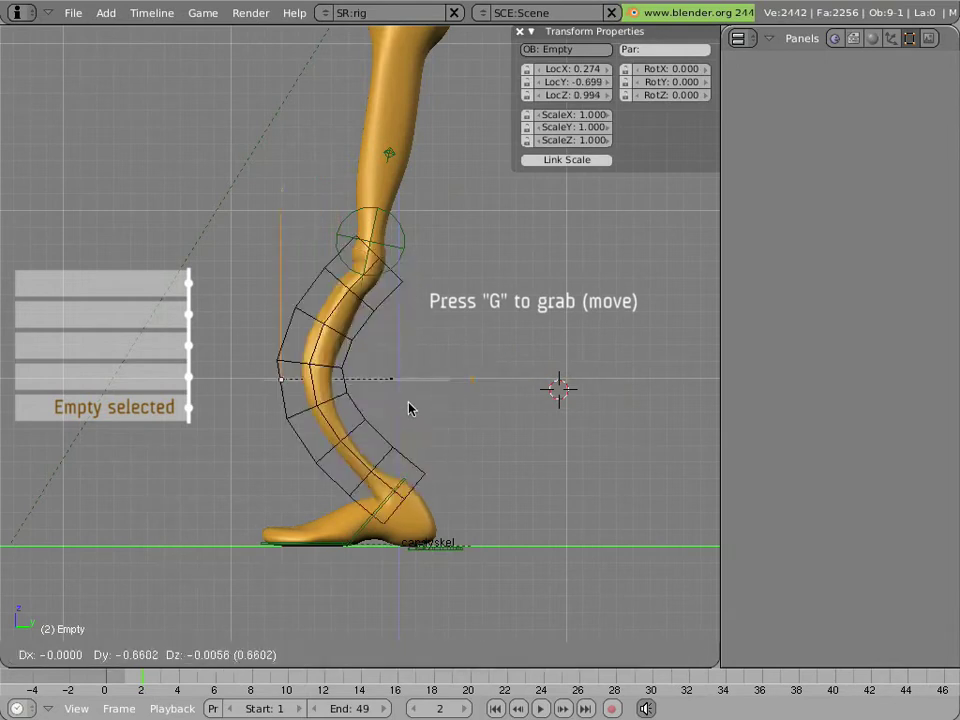
left_click(629, 426)
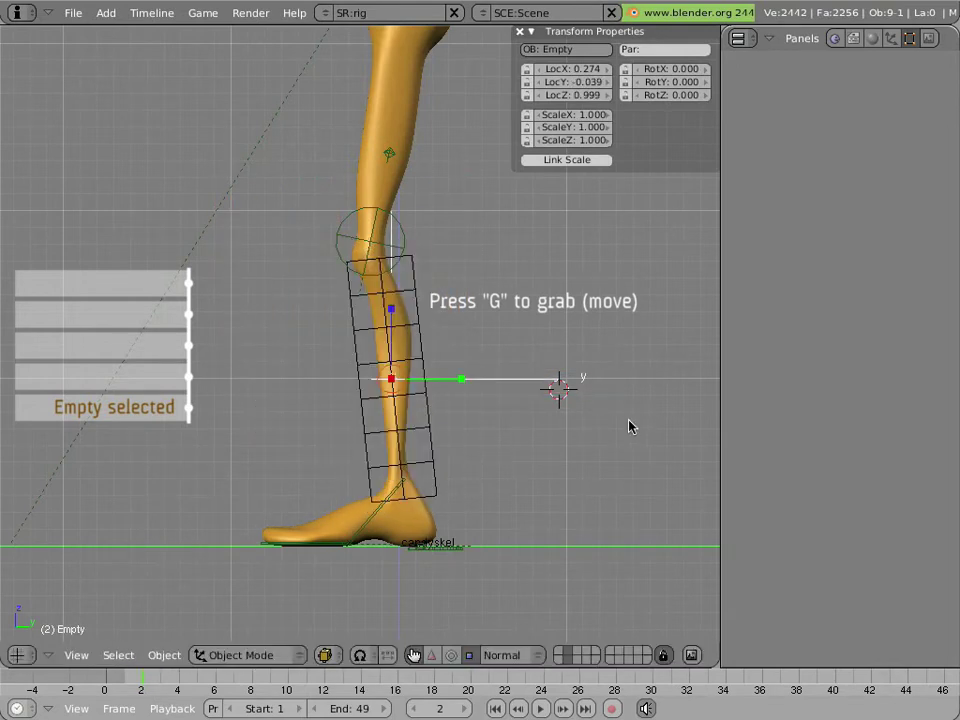
Snap the 3D cursor to the empty's rest spot, then move the empty to bend the calf
key("shift+s")
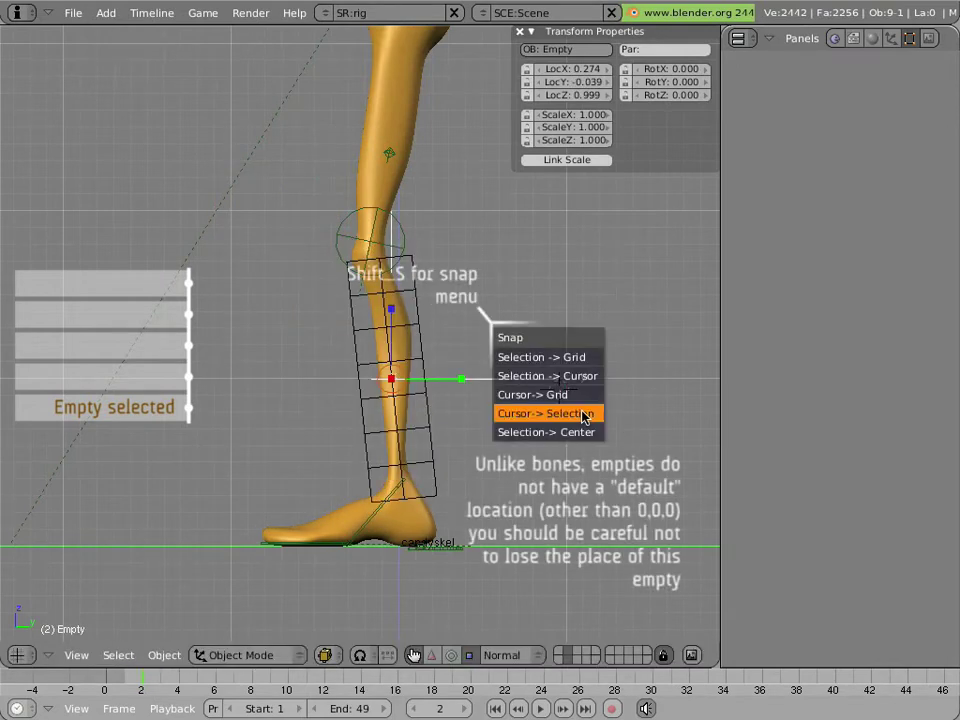
left_click(585, 414)
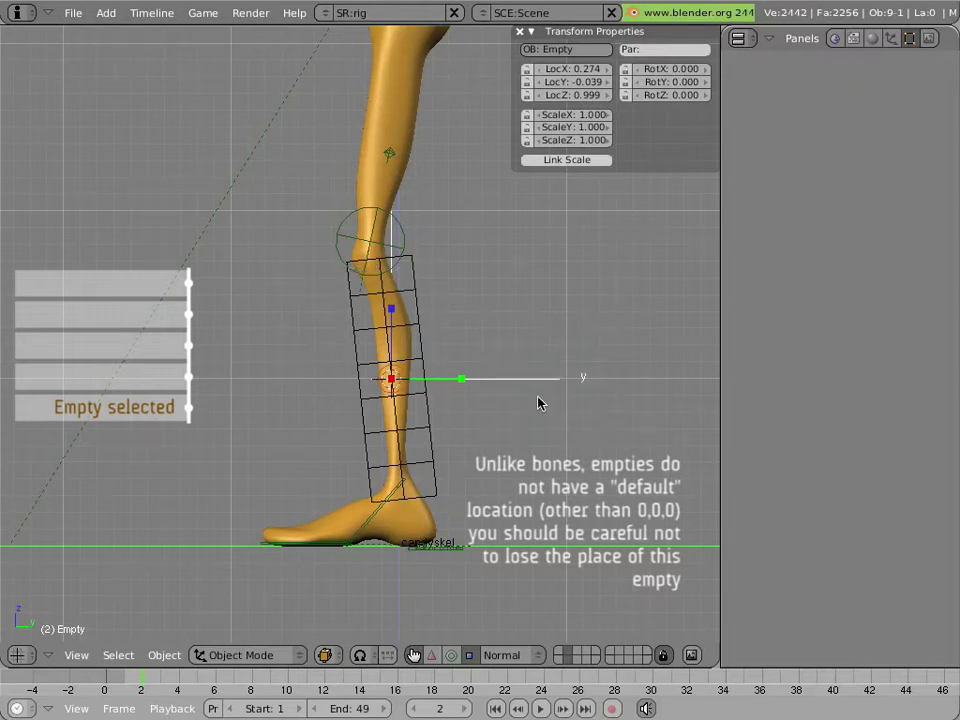
key("g")
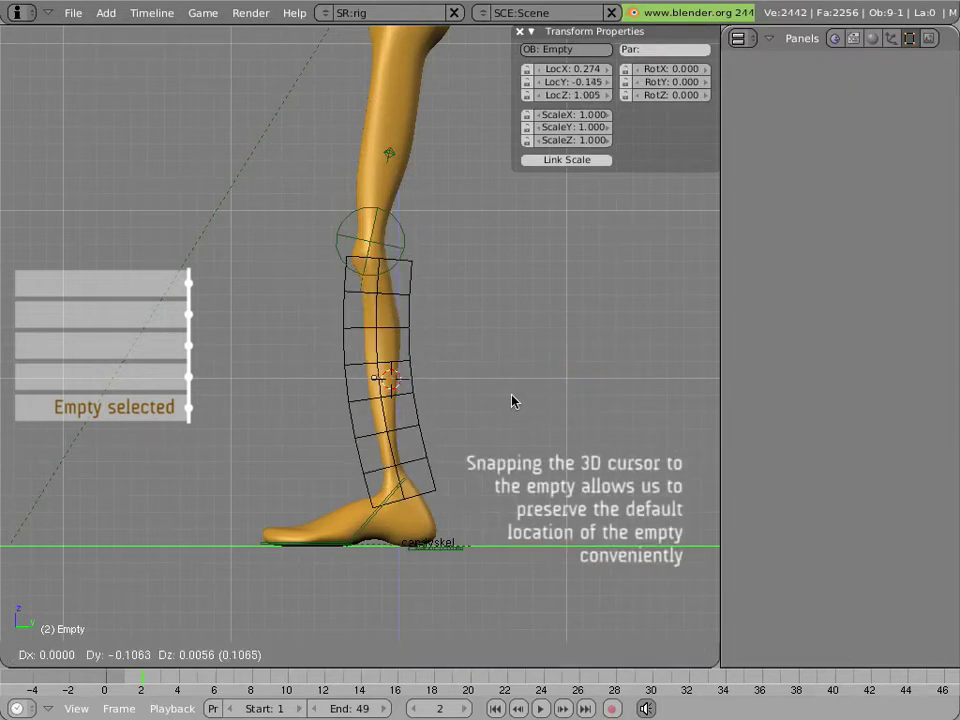
left_click(631, 402)
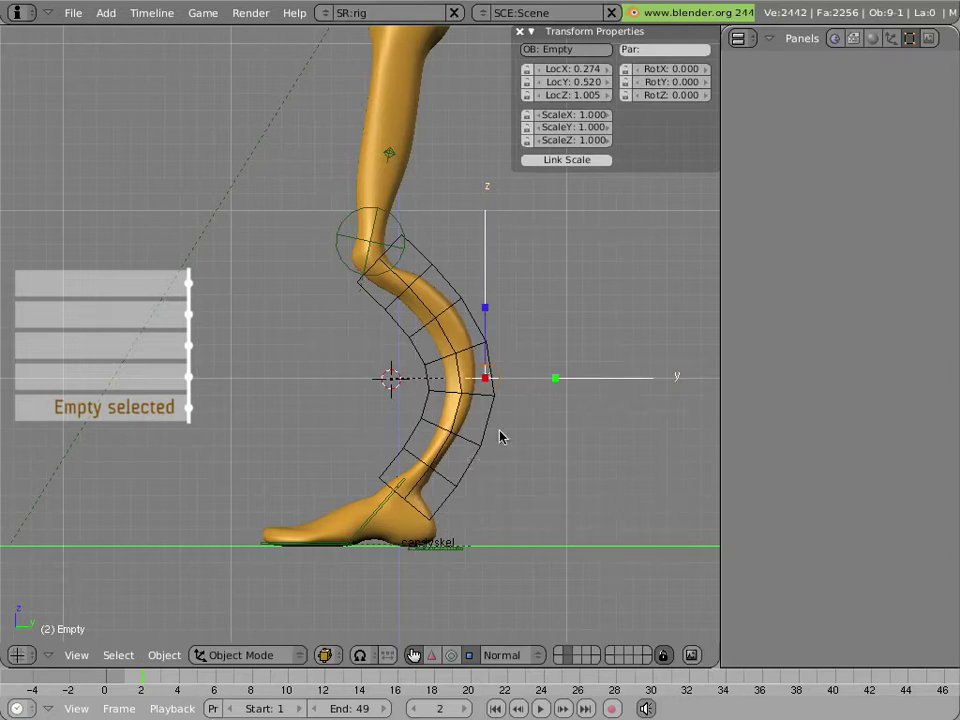
right_click(470, 544)
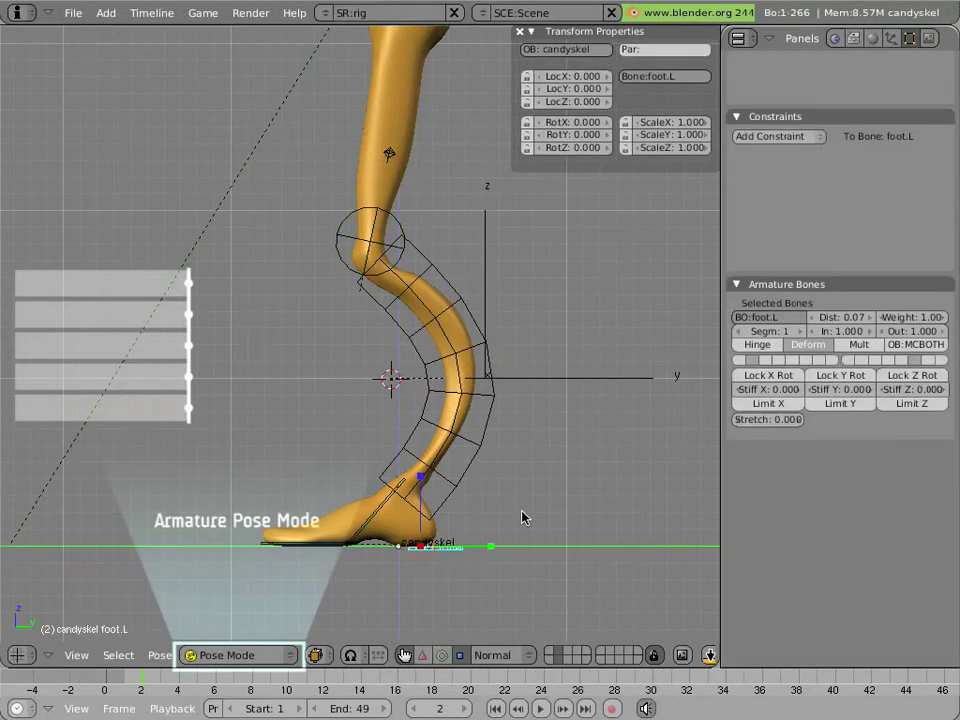
Move the foot.L bone to test the calf bend, then select the ManCandy mesh
key("g")
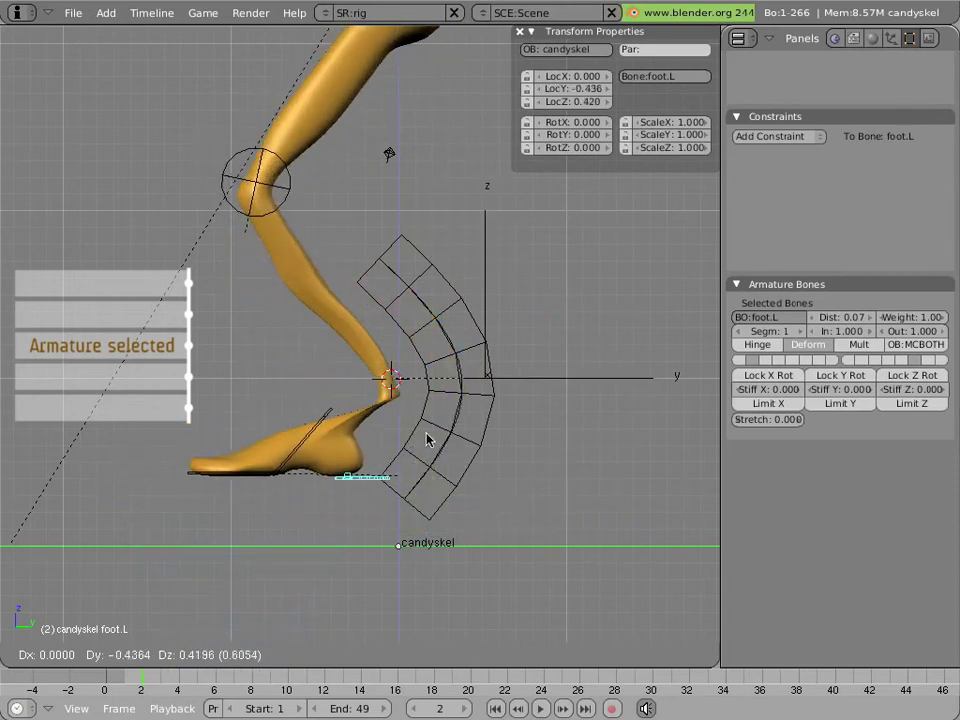
left_click(355, 415)
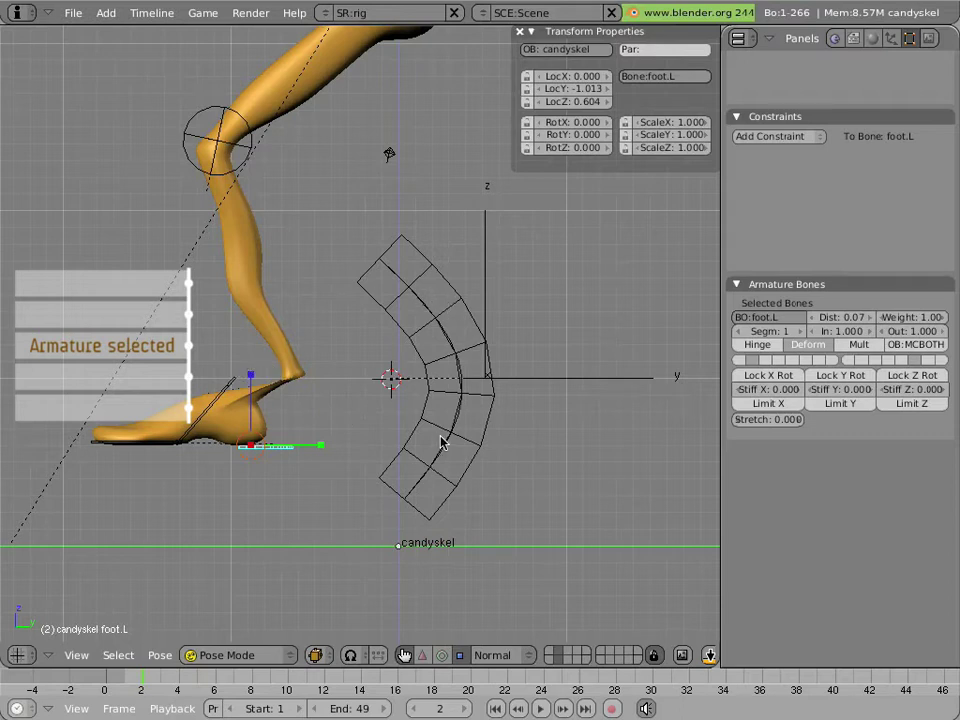
right_click(255, 316)
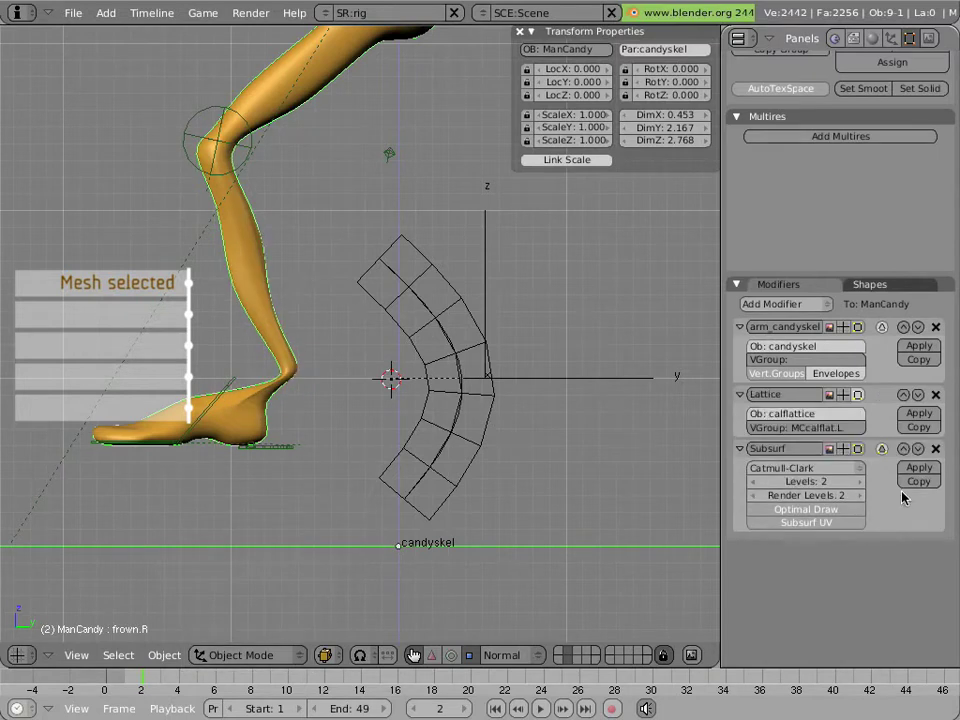
Move the Lattice modifier above the armature modifier and test by moving the Empty and foot.L
left_click(903, 394)
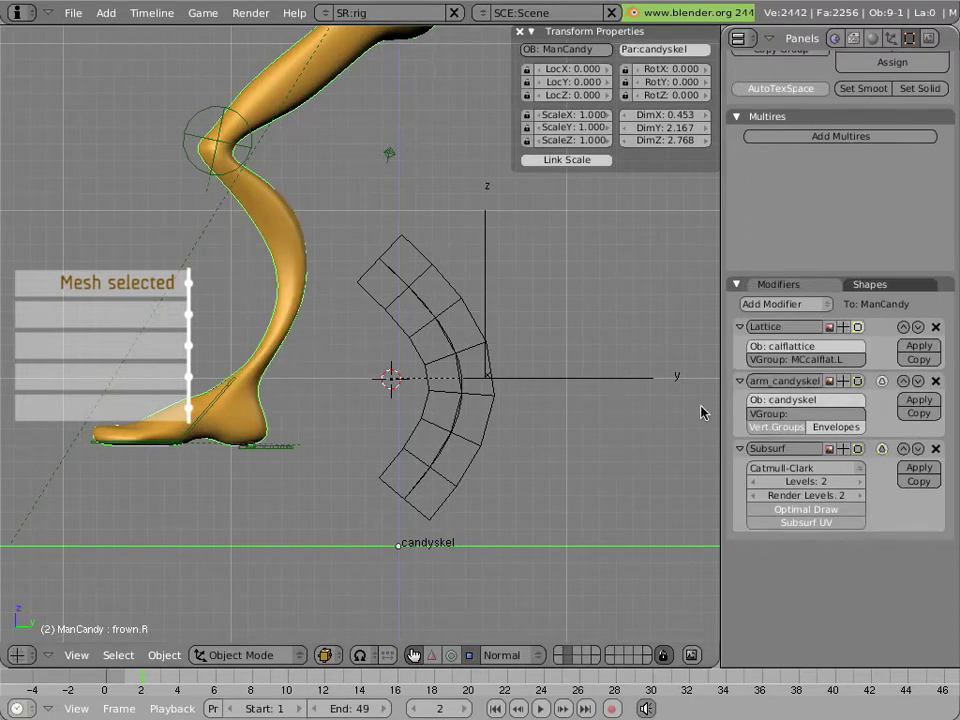
right_click(641, 392)
key("g")
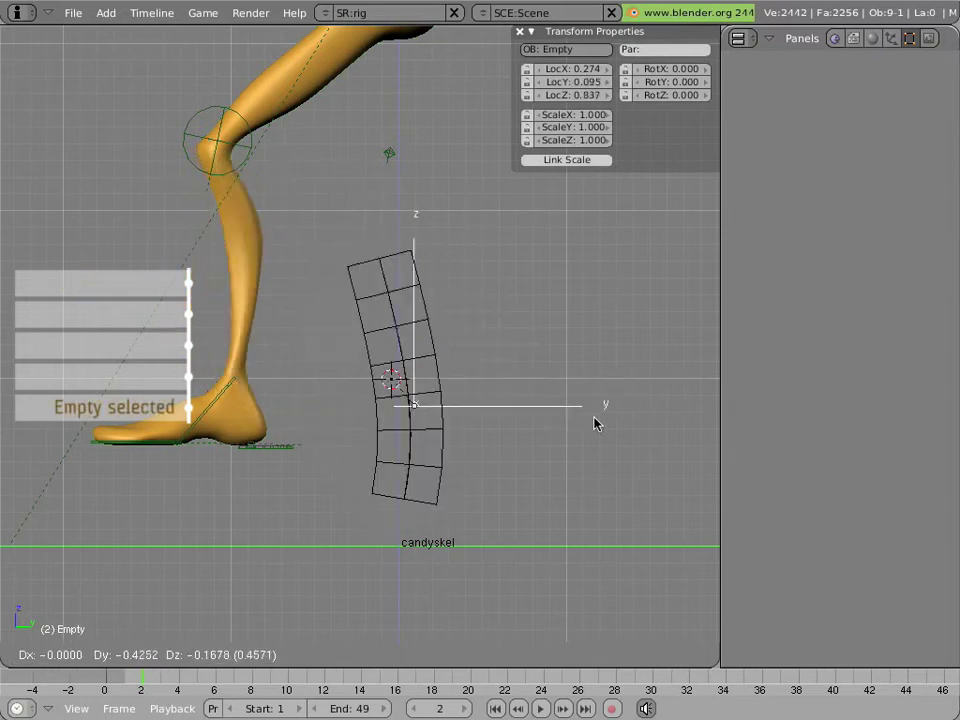
left_click(660, 409)
right_click(268, 449)
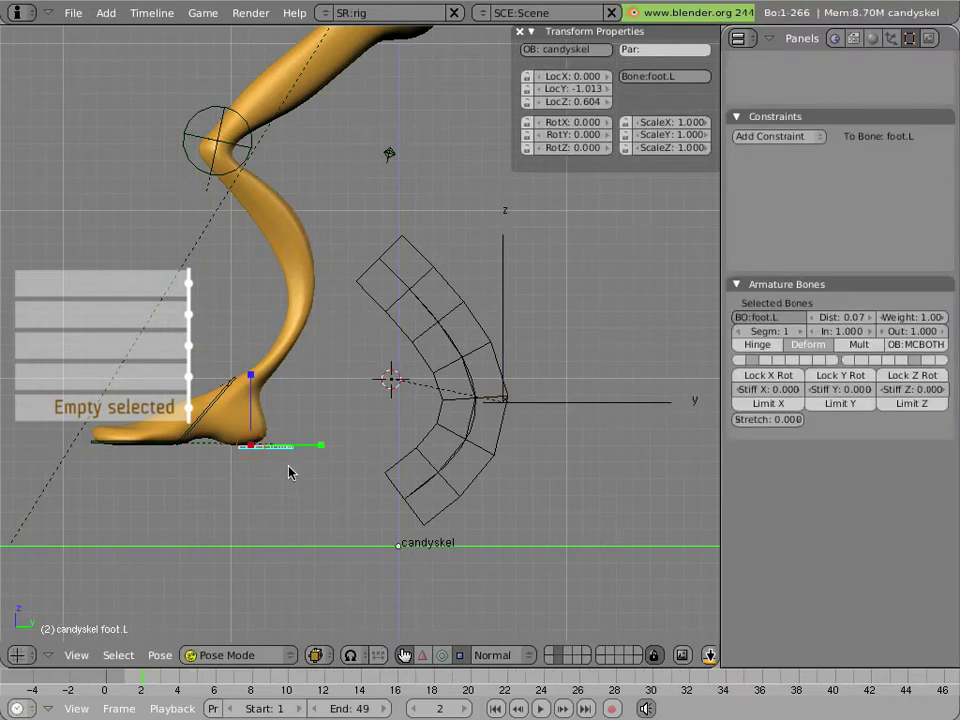
key("g")
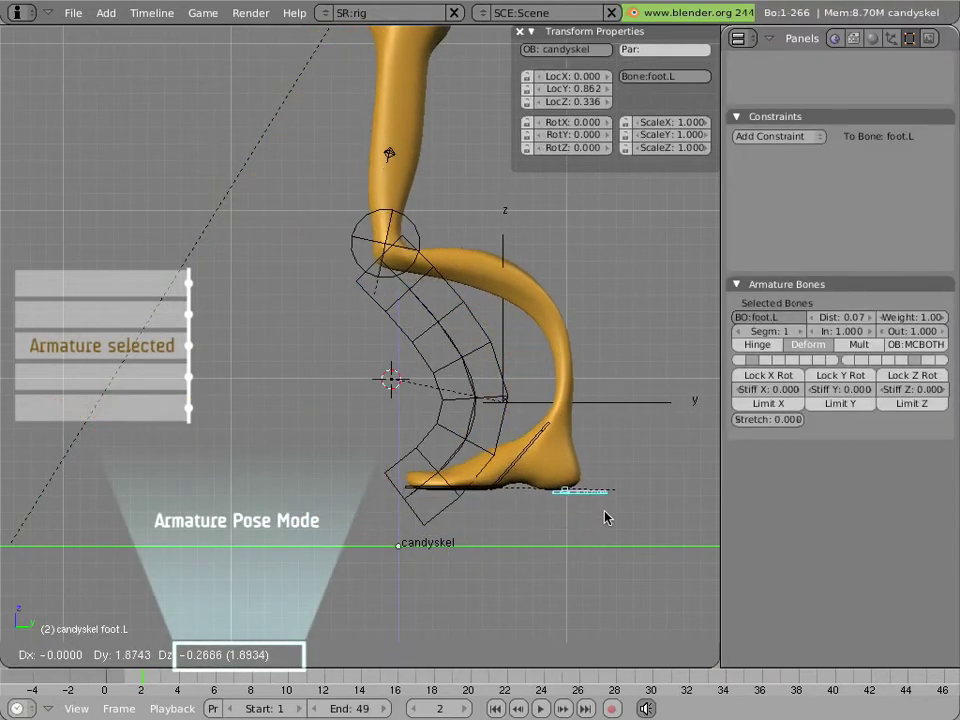
left_click(260, 448)
Move the Empty again, hide the transform manipulator, and snap the Empty back to the 3D cursor
key("ctrl+Tab")
right_click(604, 425)
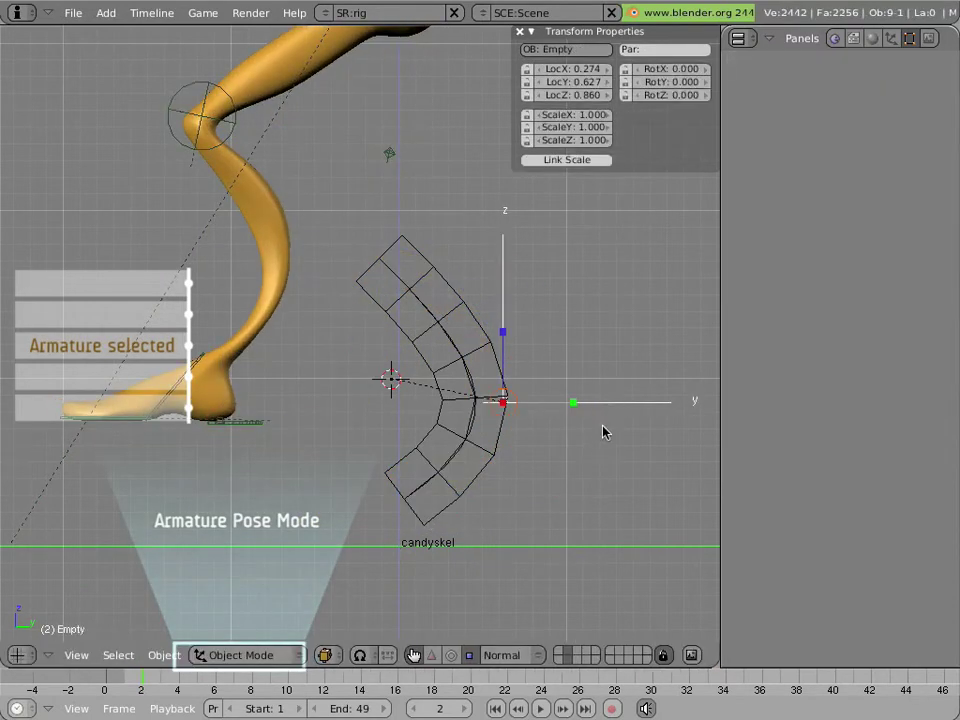
key("g")
left_click(540, 455)
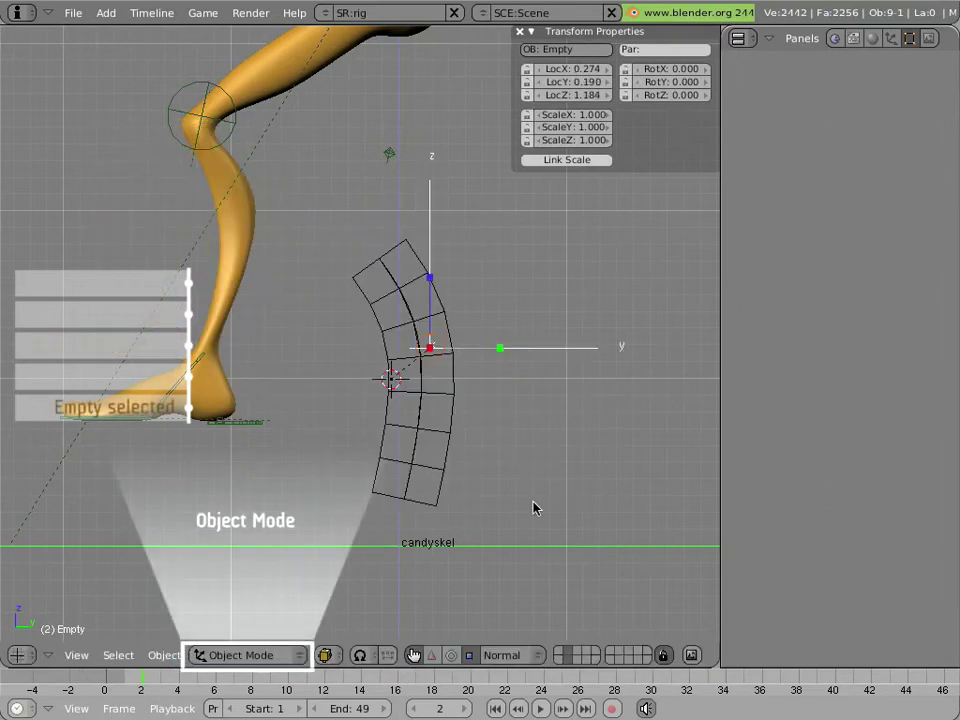
left_click(414, 655)
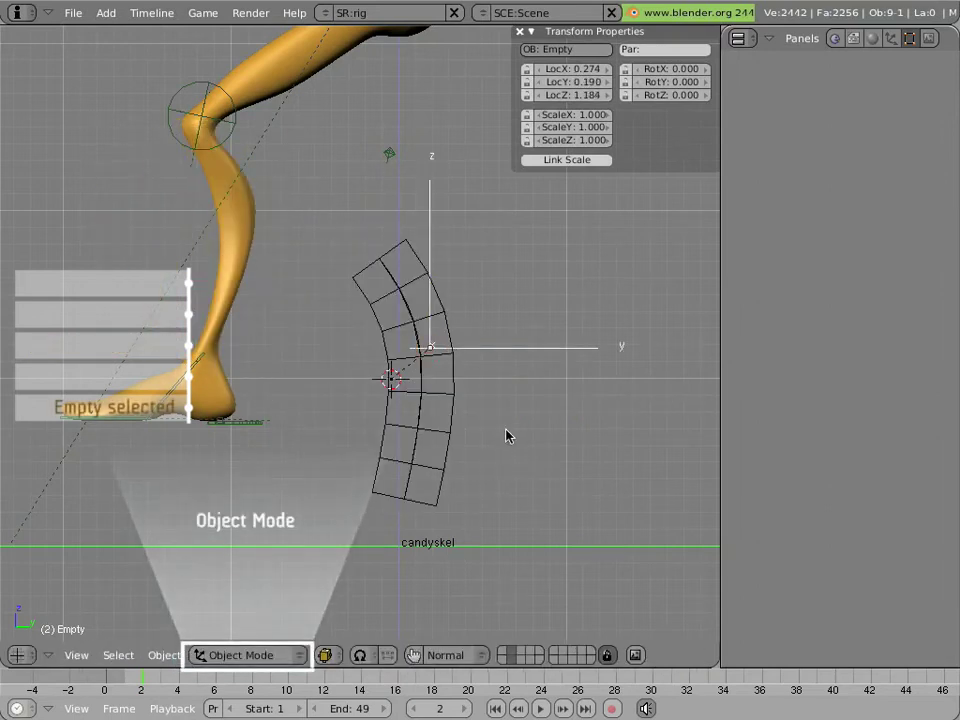
key("shift+s")
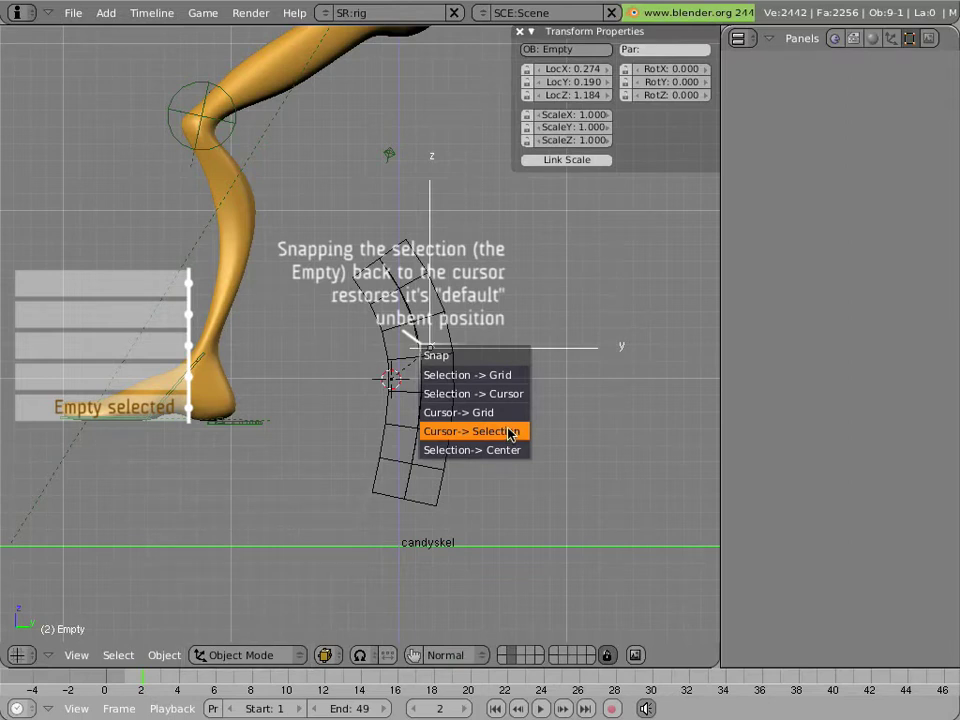
left_click(510, 395)
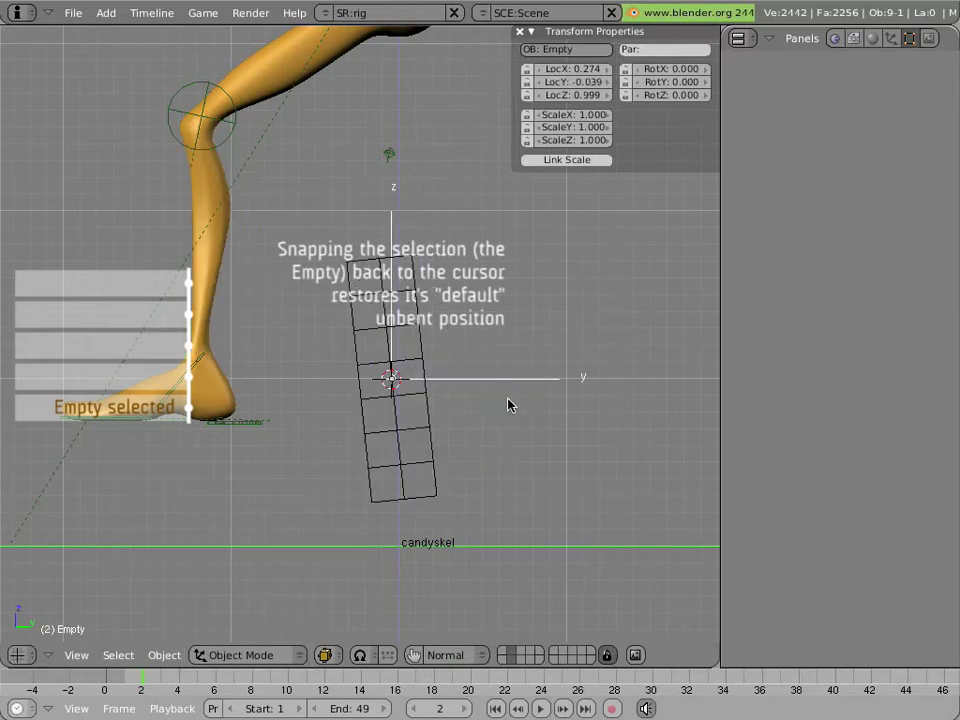
Clear foot.L's location; clear the Empty's location too, then undo that reset
right_click(240, 424)
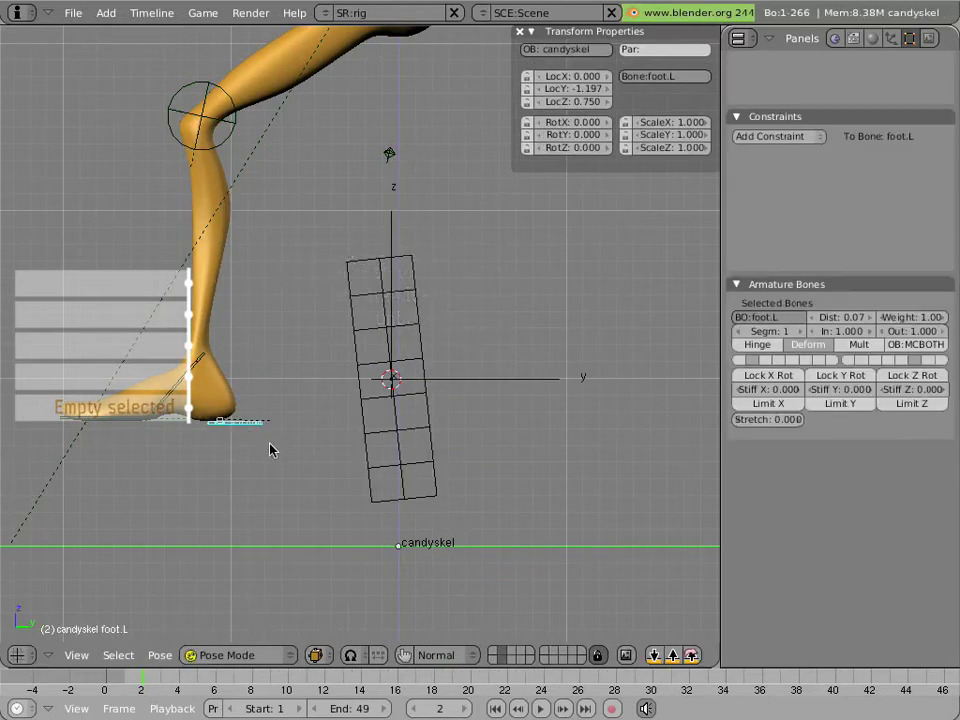
key("alt+g")
left_click(270, 449)
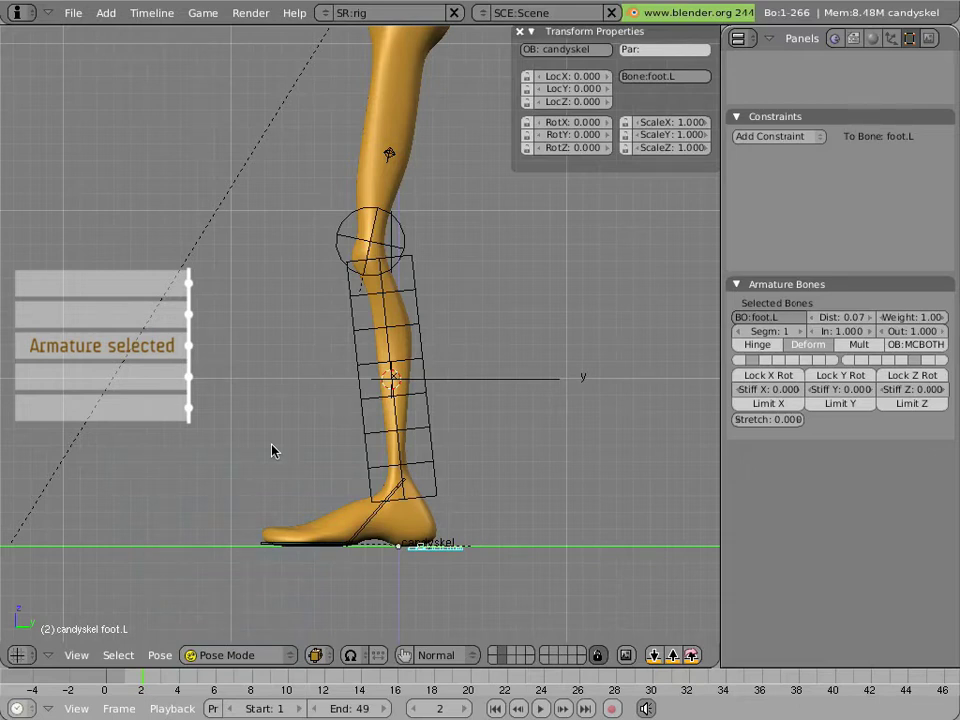
right_click(420, 381)
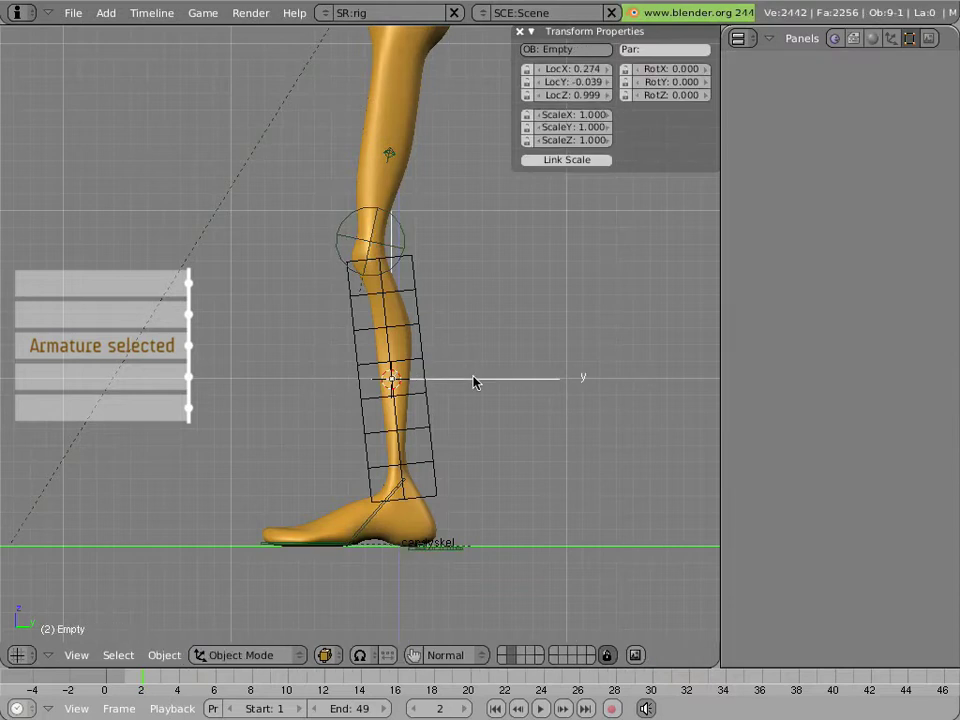
scroll(449, 370, "down", 3)
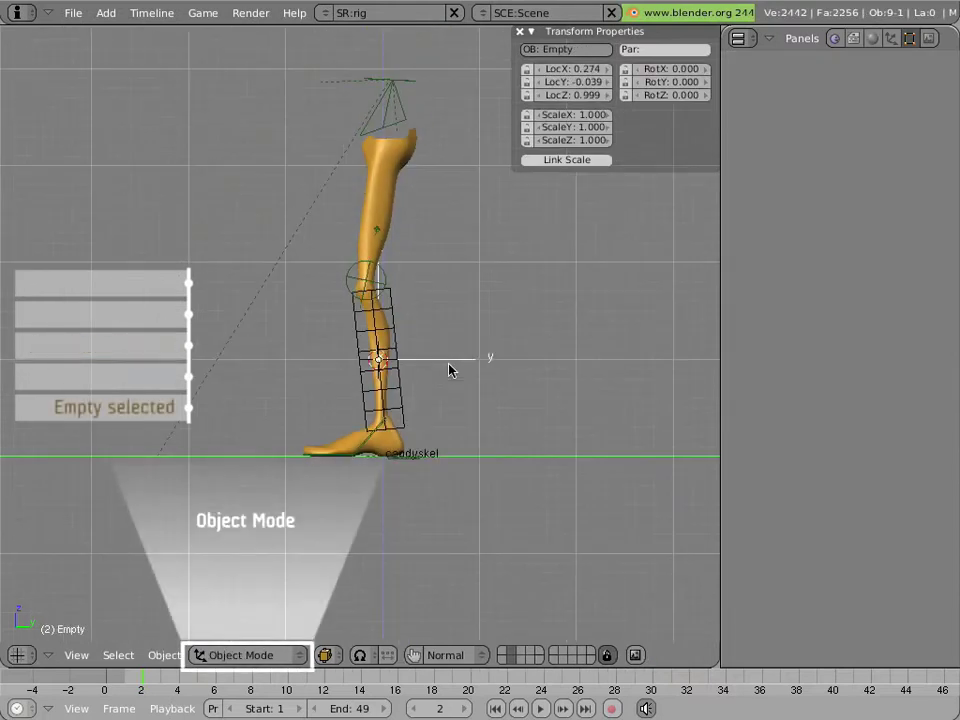
key("alt+g")
left_click(449, 368)
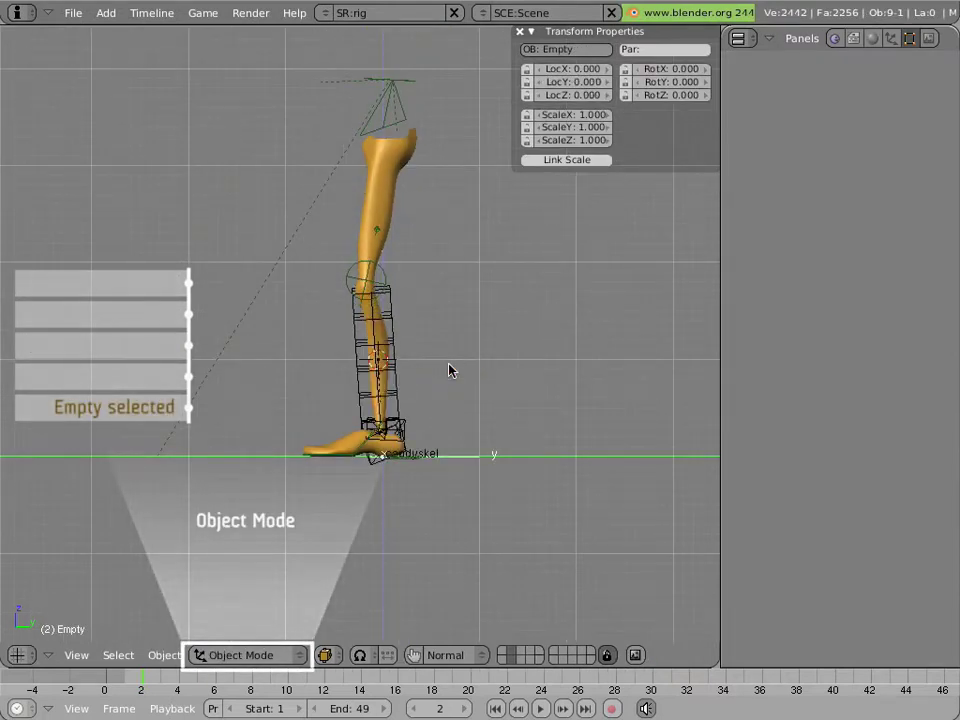
key("ctrl+z")
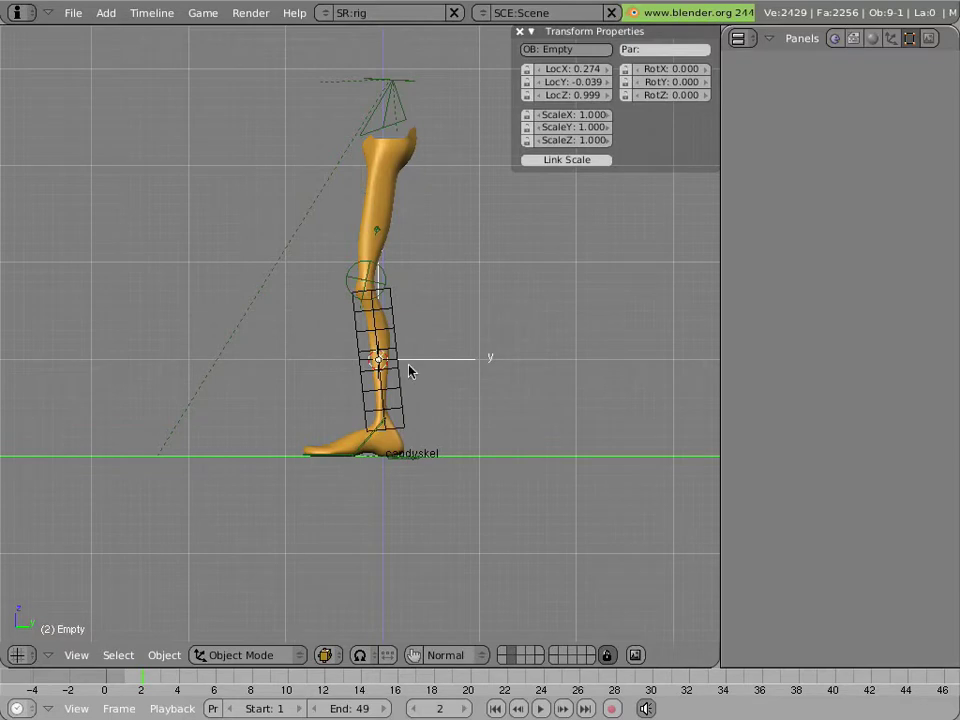
scroll(343, 381, "up", 3)
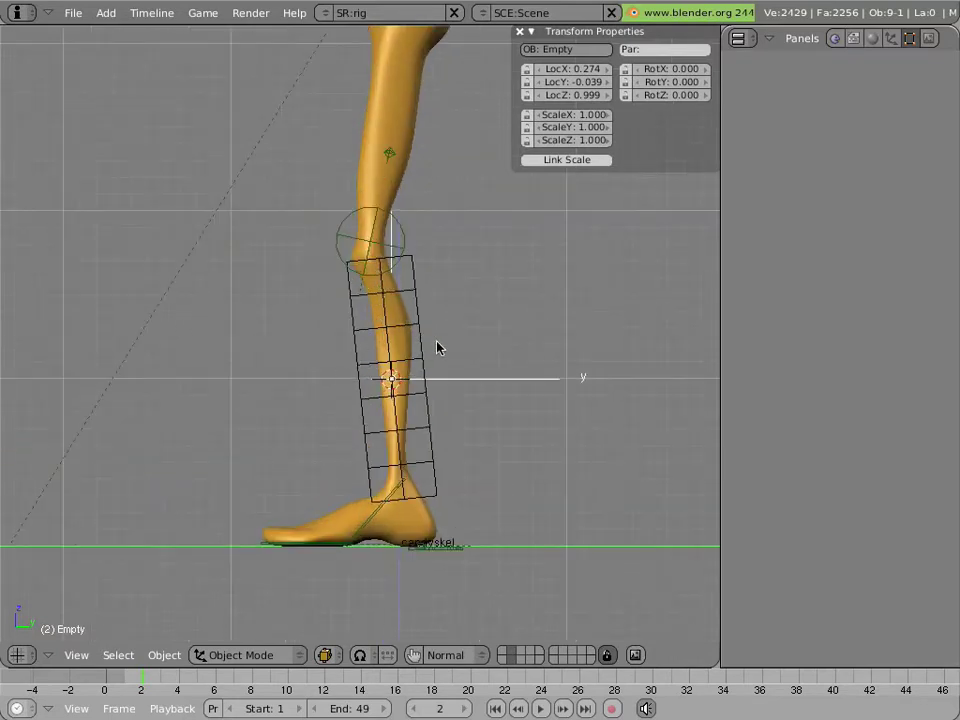
Add a new bone at the 3D cursor, move it along Z, and name it calfbend.L
right_click(341, 242)
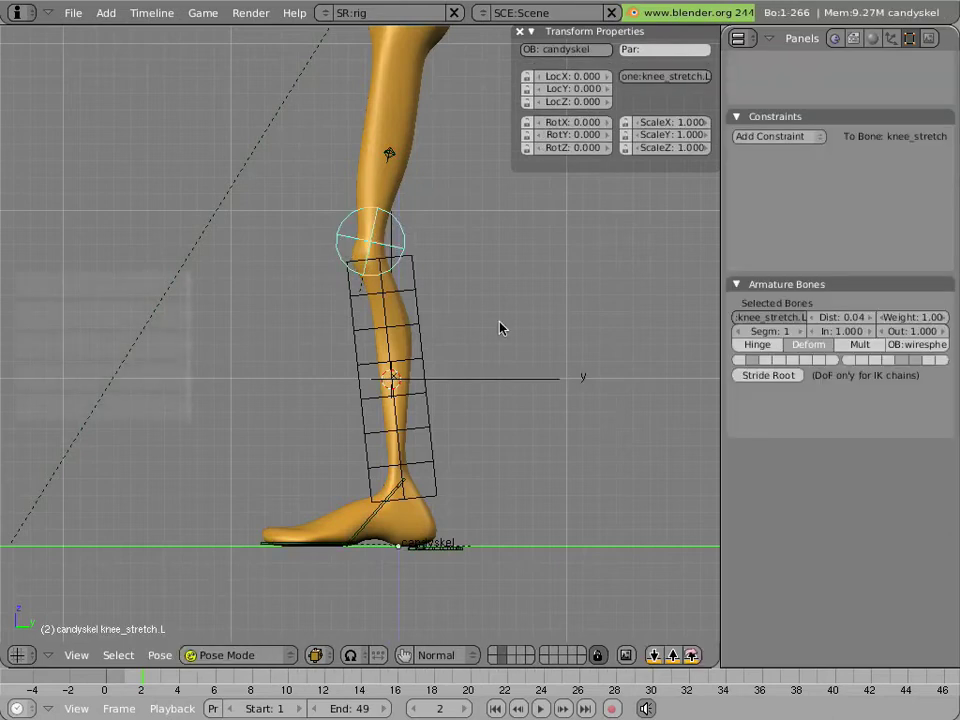
key("Tab")
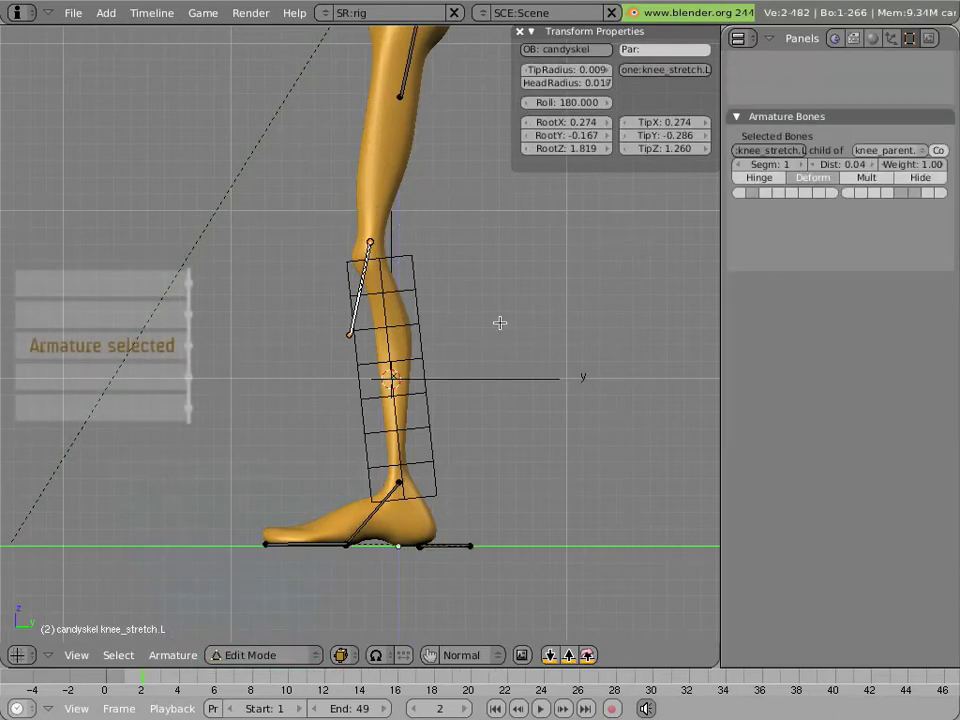
key("space")
left_click(574, 327)
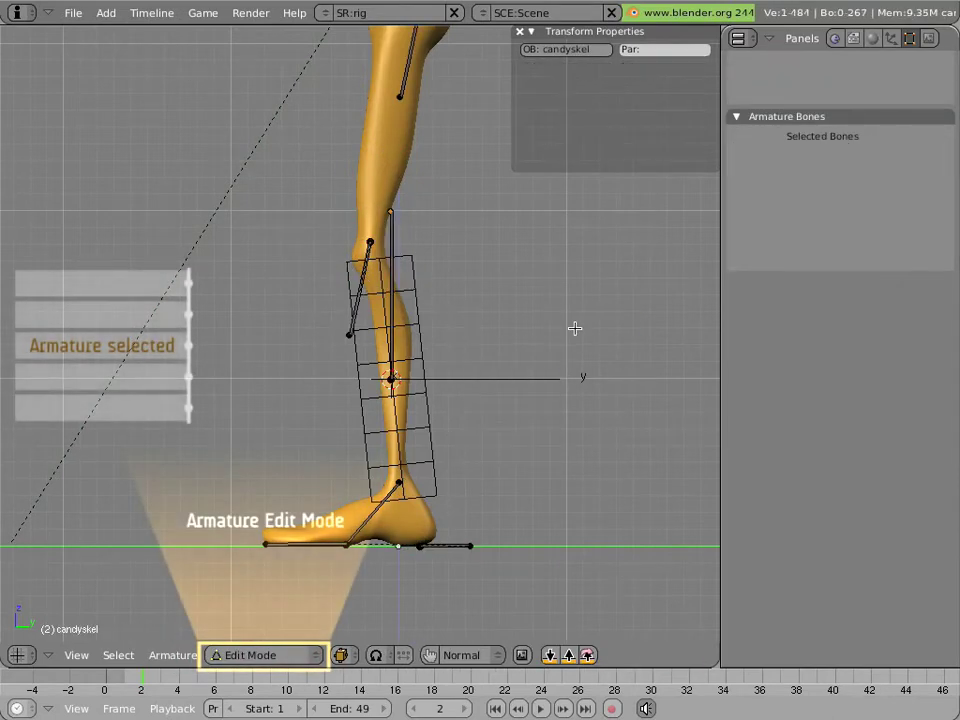
key("g")
key("z")
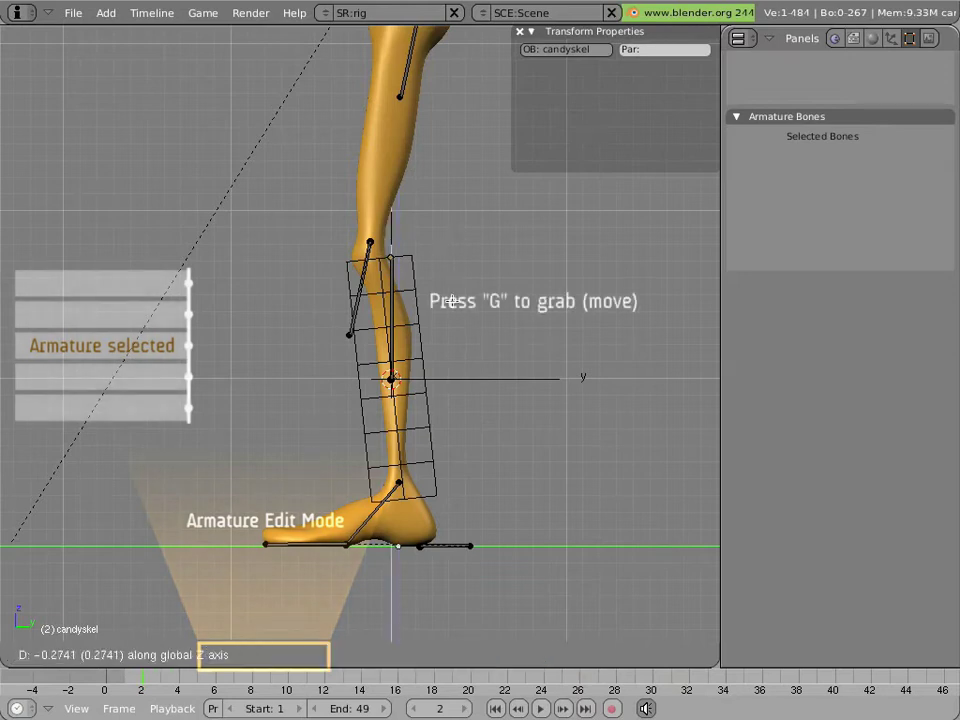
left_click(454, 390)
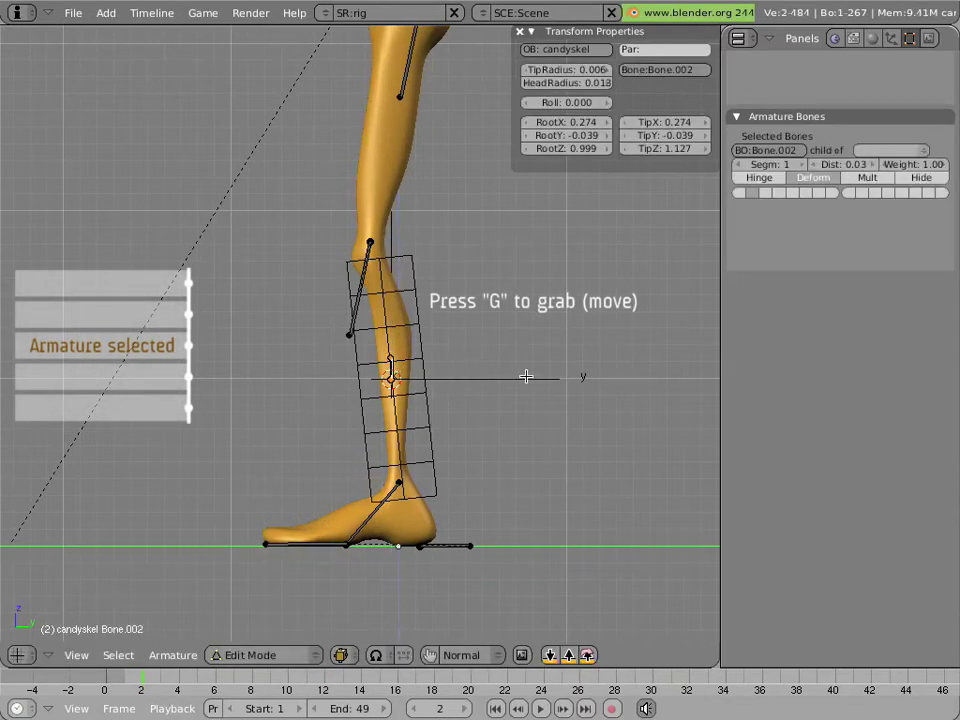
left_click(779, 152)
type("calfbend.L")
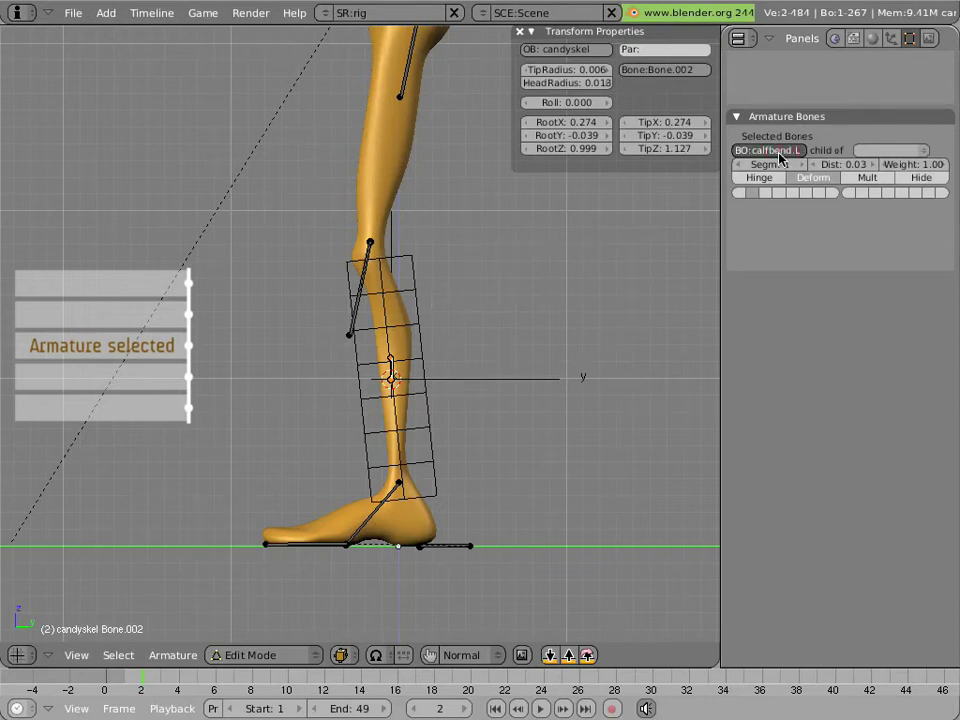
key("Return")
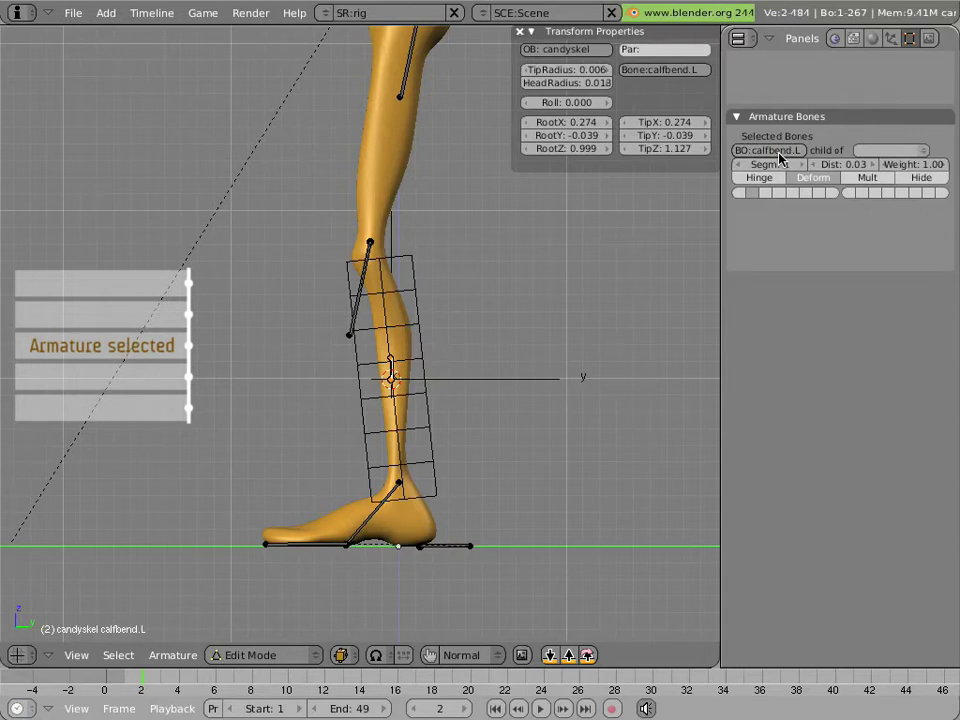
In Pose Mode, parent the hook Empty to the calfbend.L bone
key("ctrl+Tab")
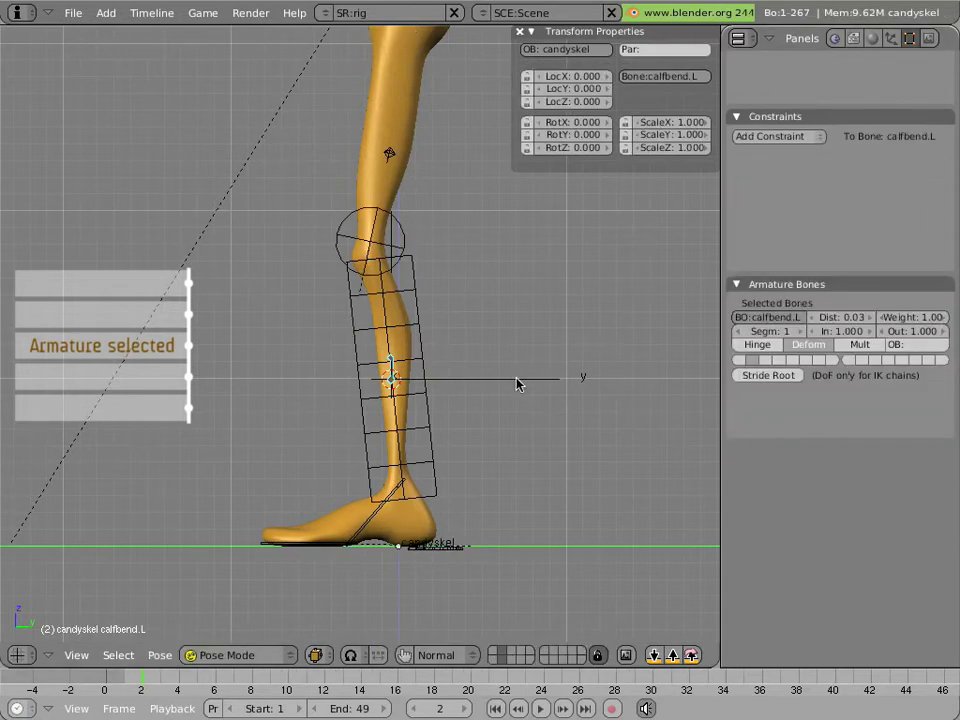
right_click(428, 380)
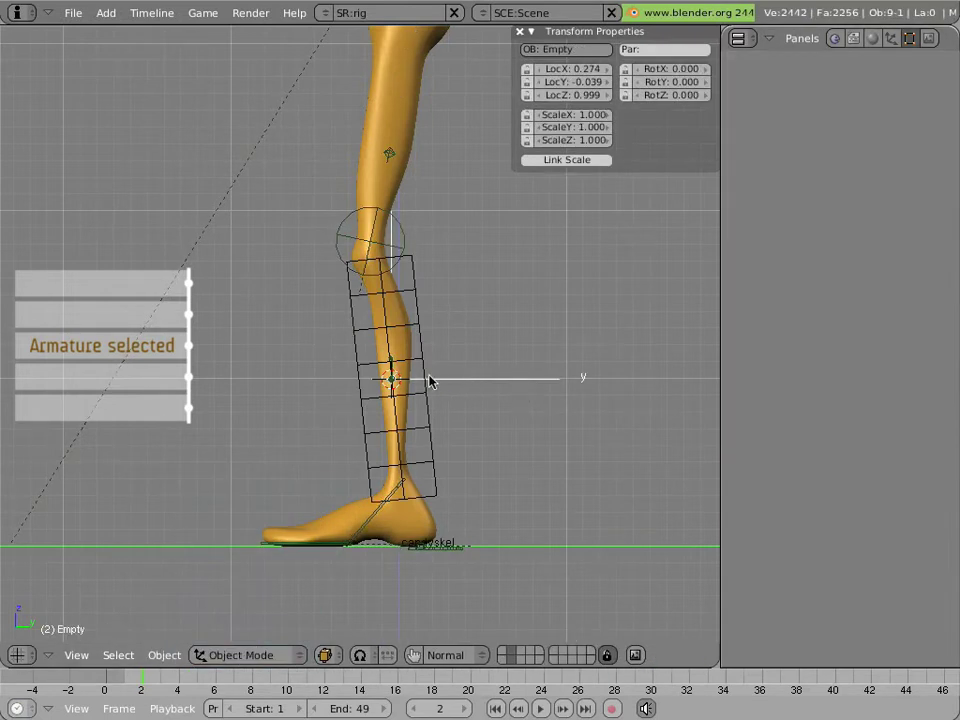
right_click(396, 377)
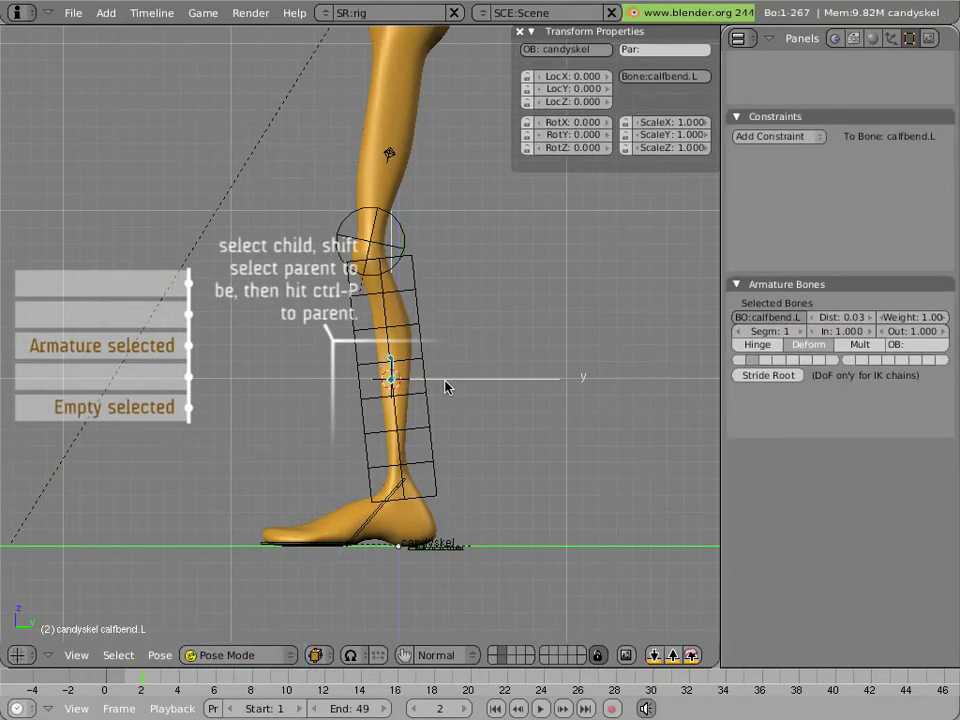
key("ctrl+p")
left_click(446, 384)
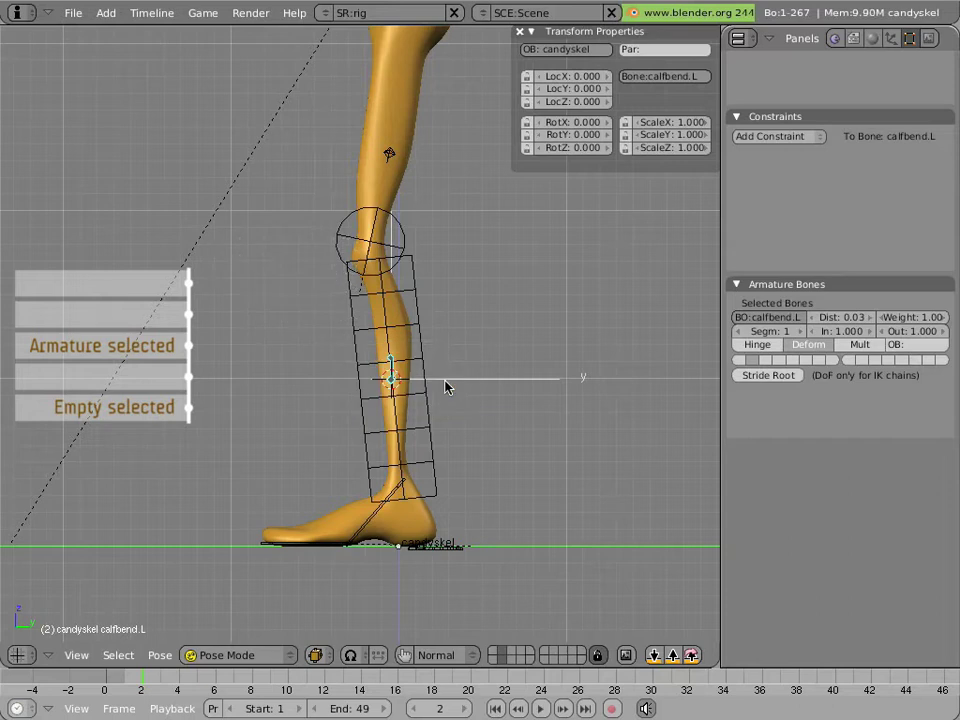
Move calfbend.L to bend the leg, then clear its location back to zero
right_click(414, 422)
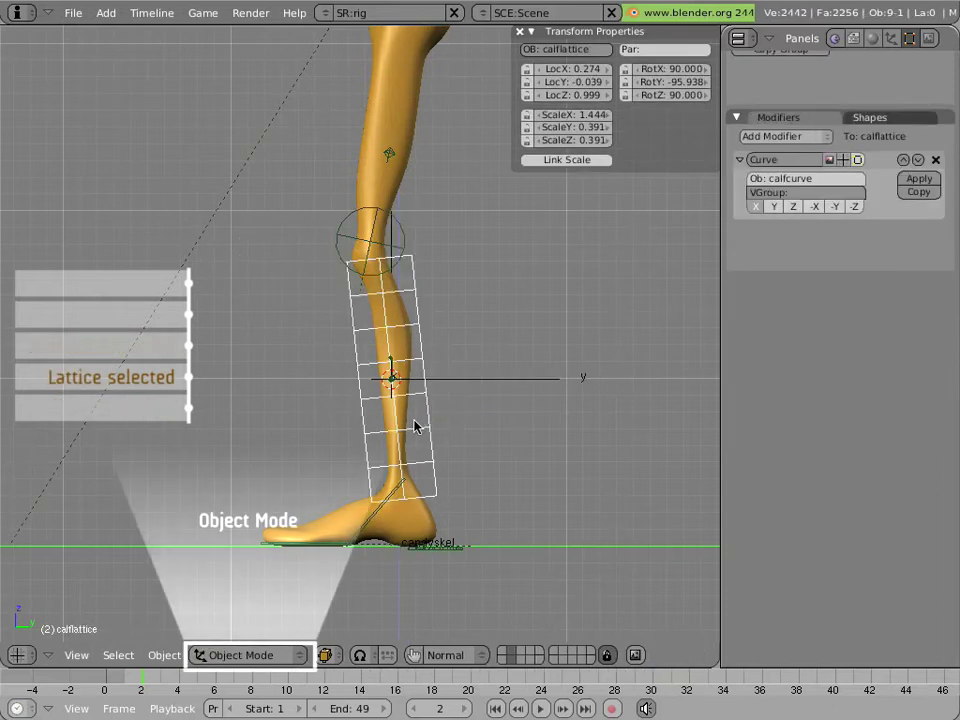
right_click(395, 368)
key("g")
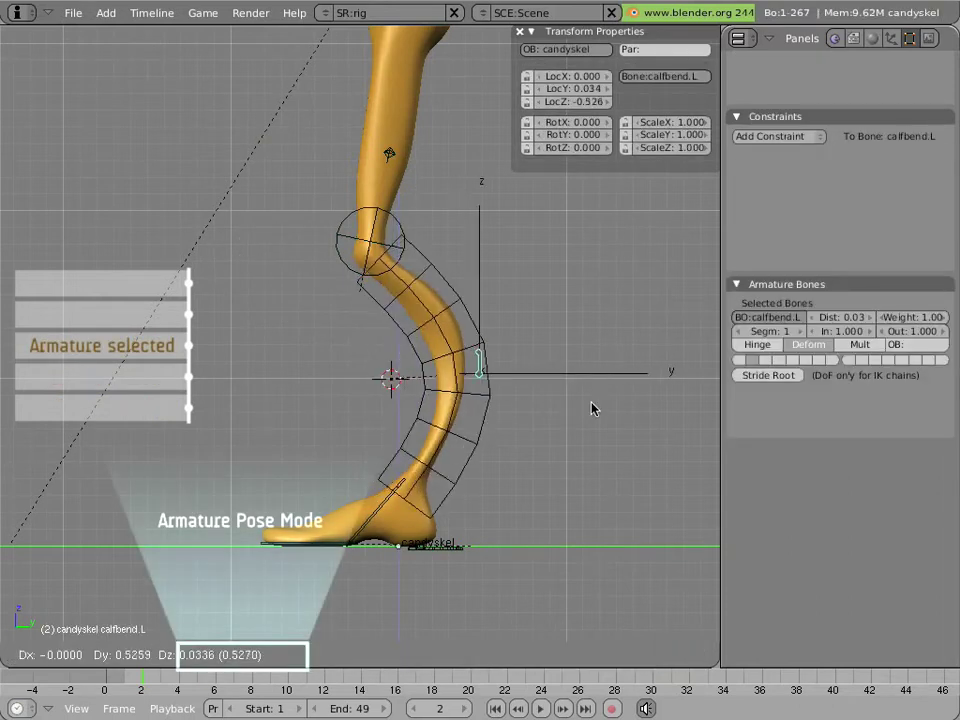
left_click(606, 389)
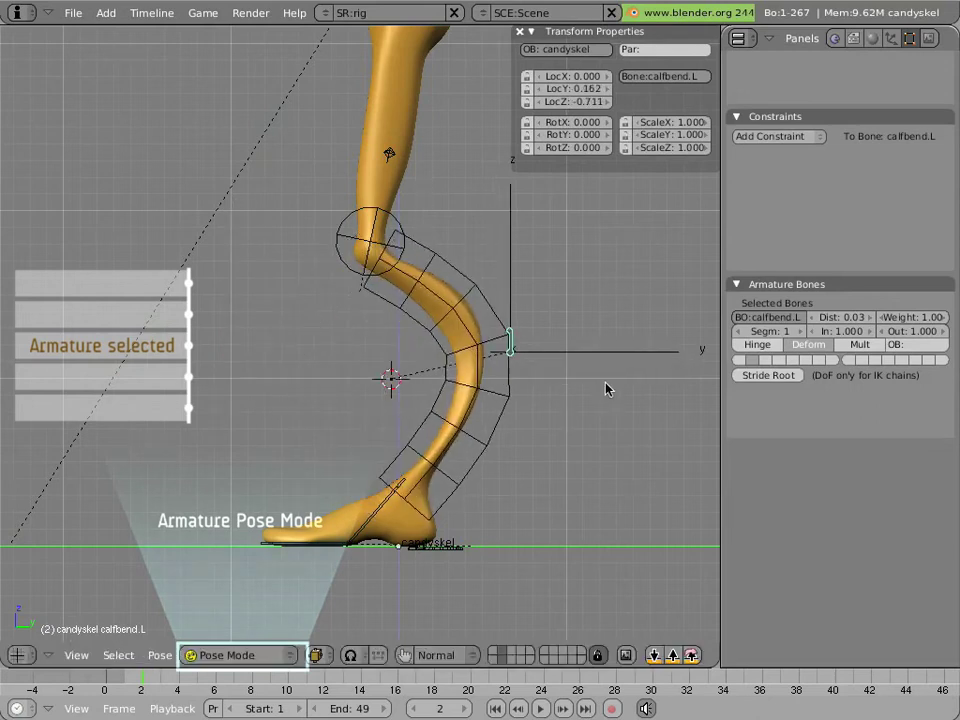
key("alt+g")
left_click(606, 389)
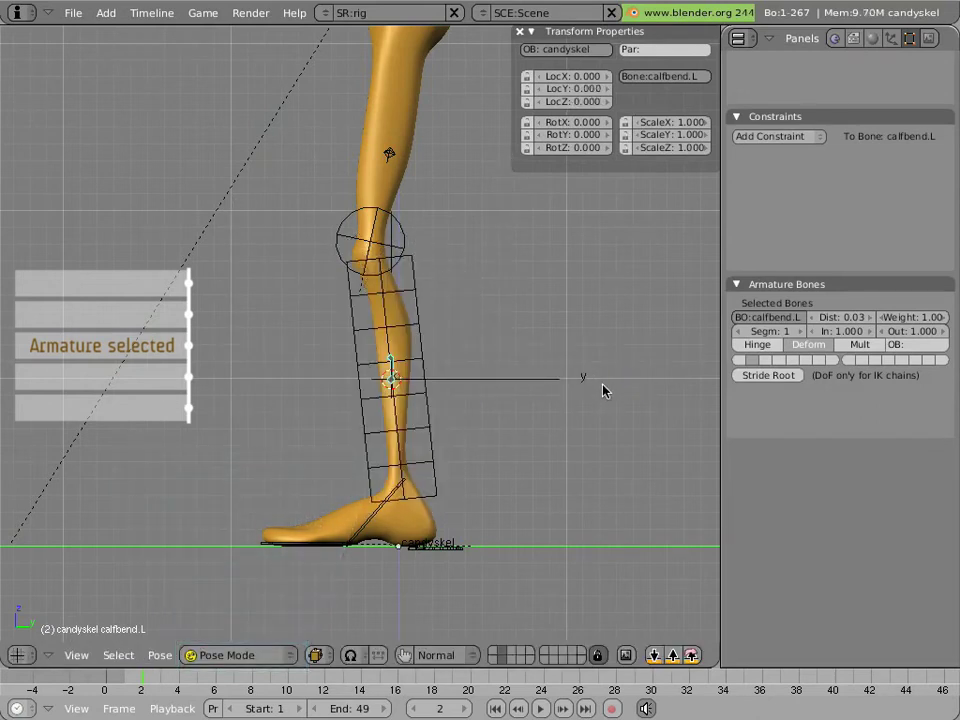
right_click(527, 393)
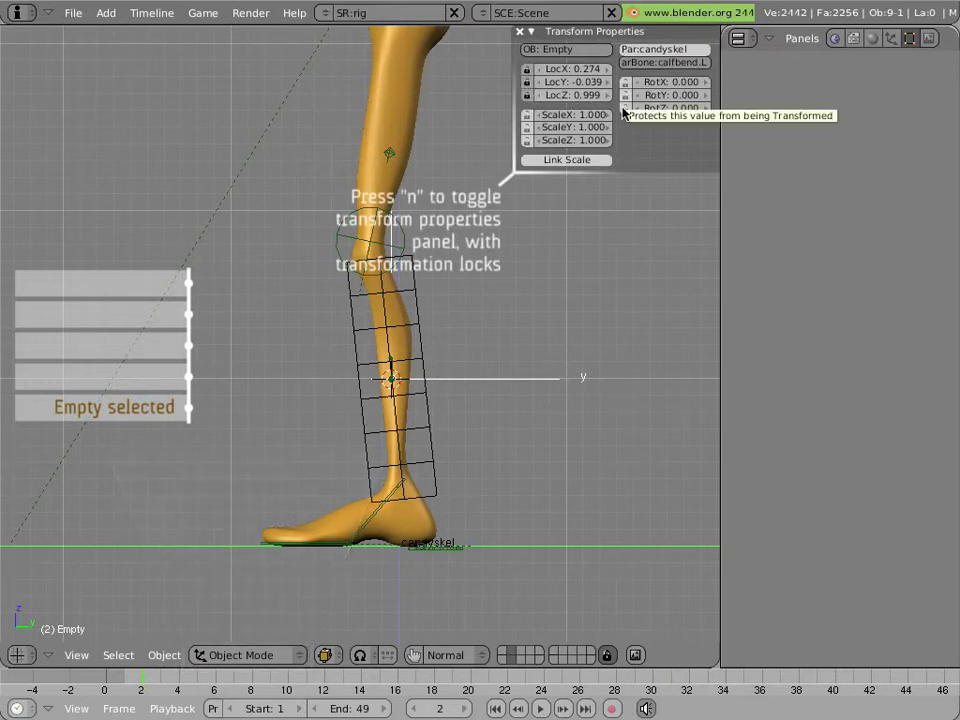
right_click(388, 380)
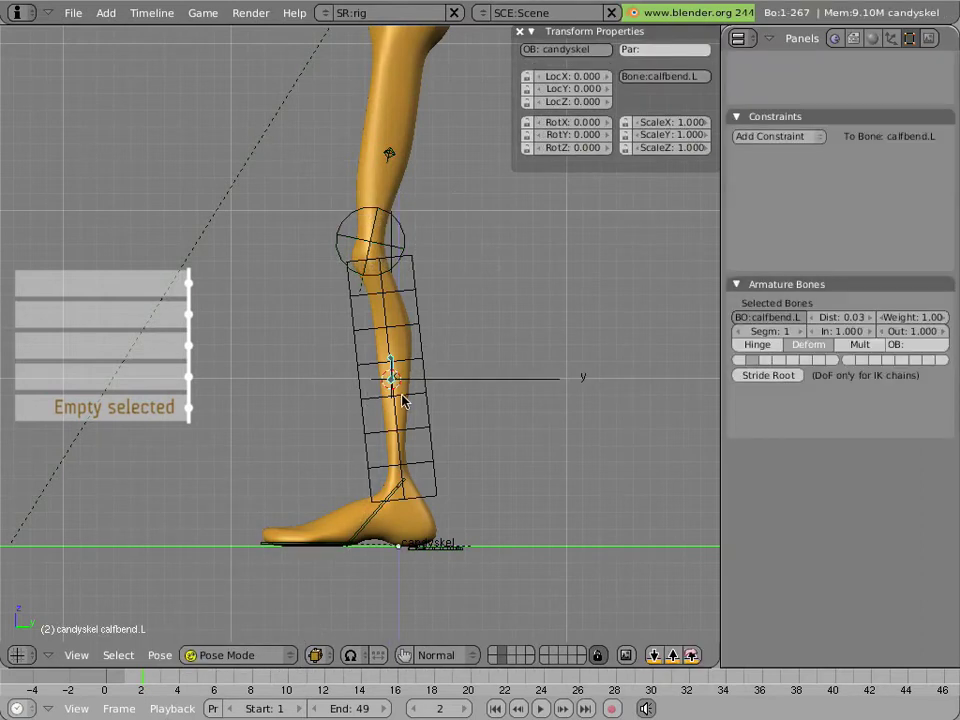
key("g")
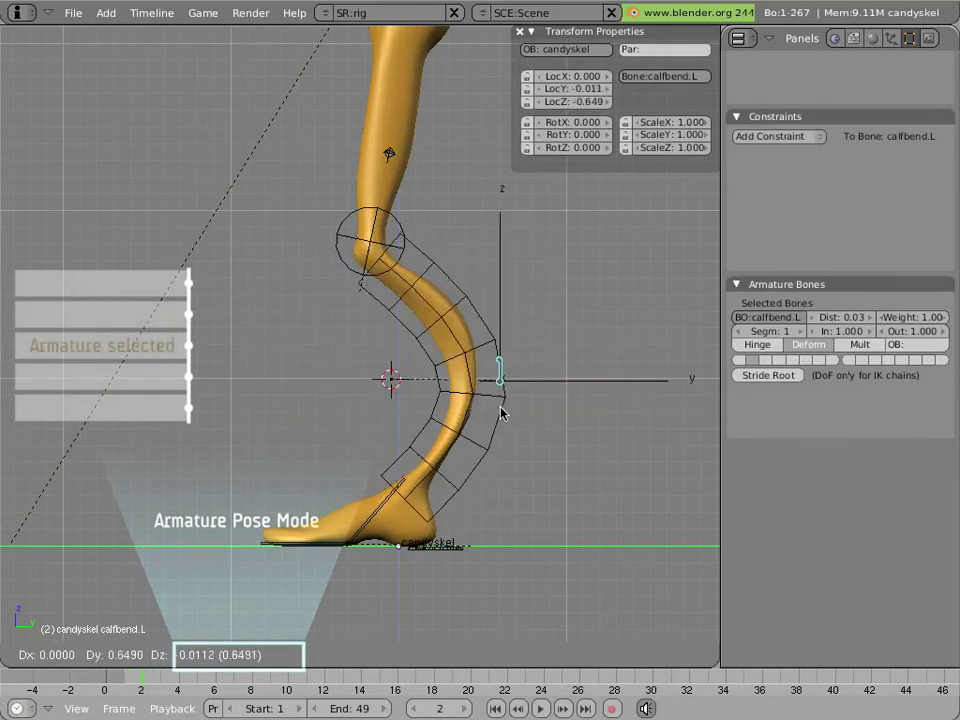
key("Escape")
right_click(431, 553)
key("g")
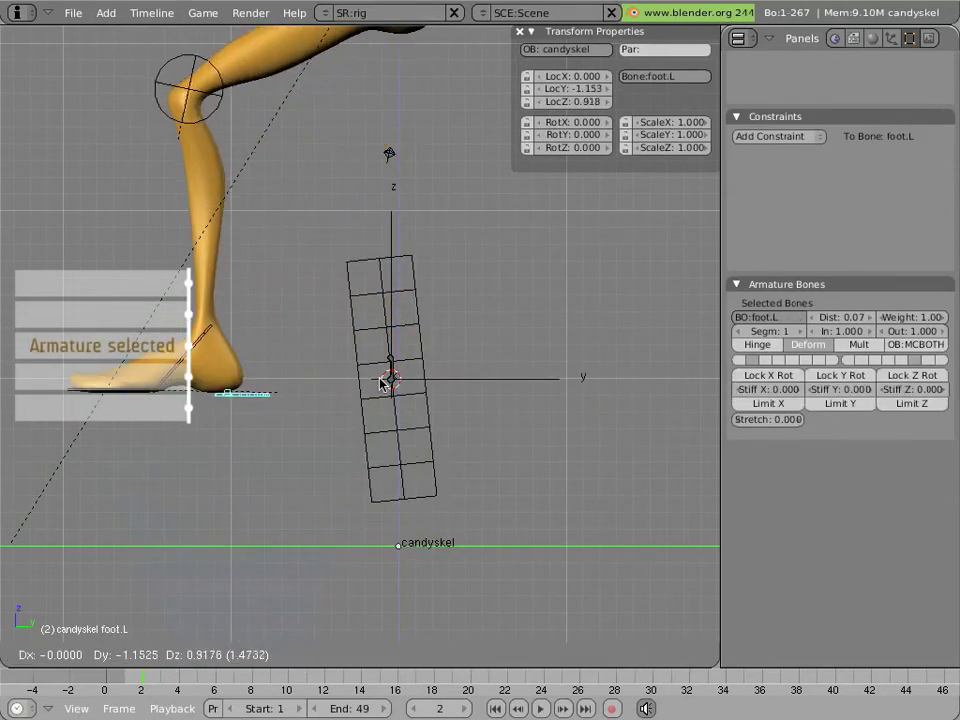
left_click(405, 377)
right_click(398, 379)
key("g")
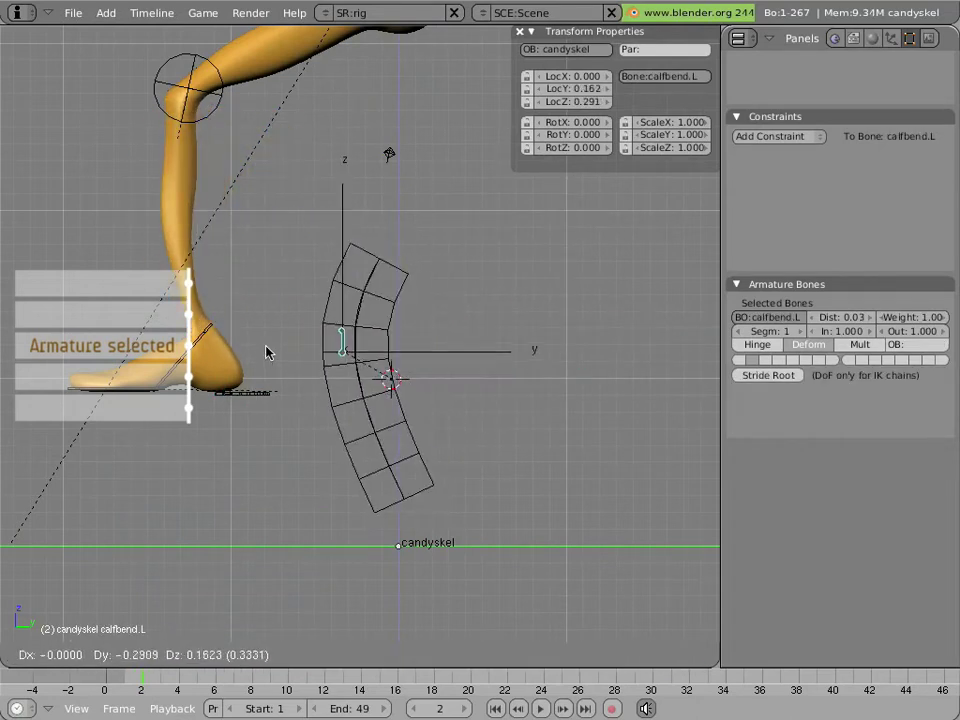
key("Escape")
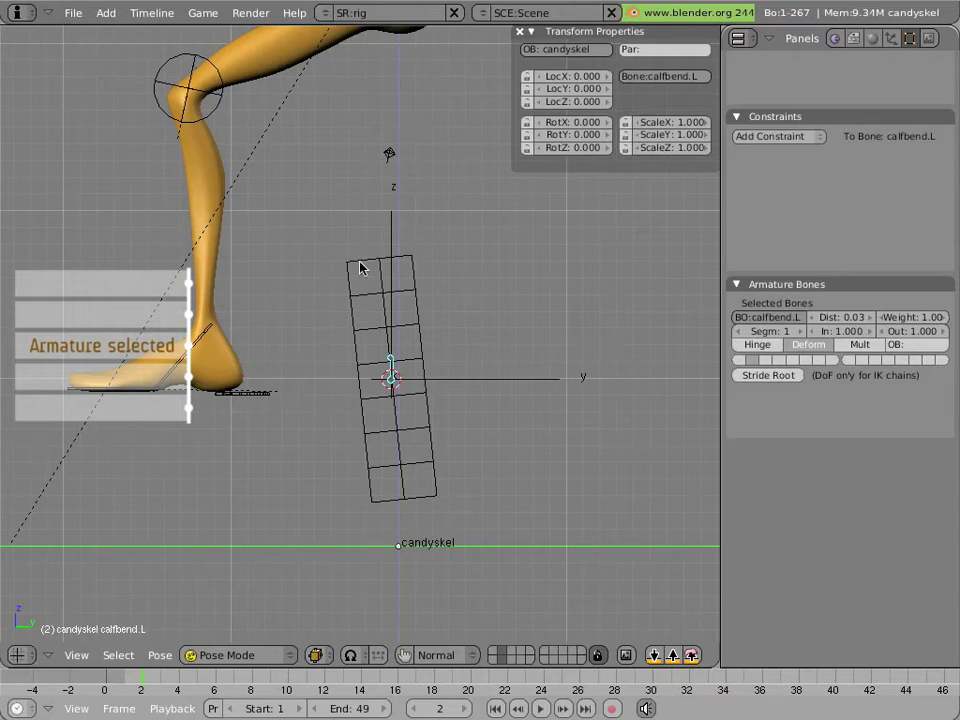
right_click(273, 393)
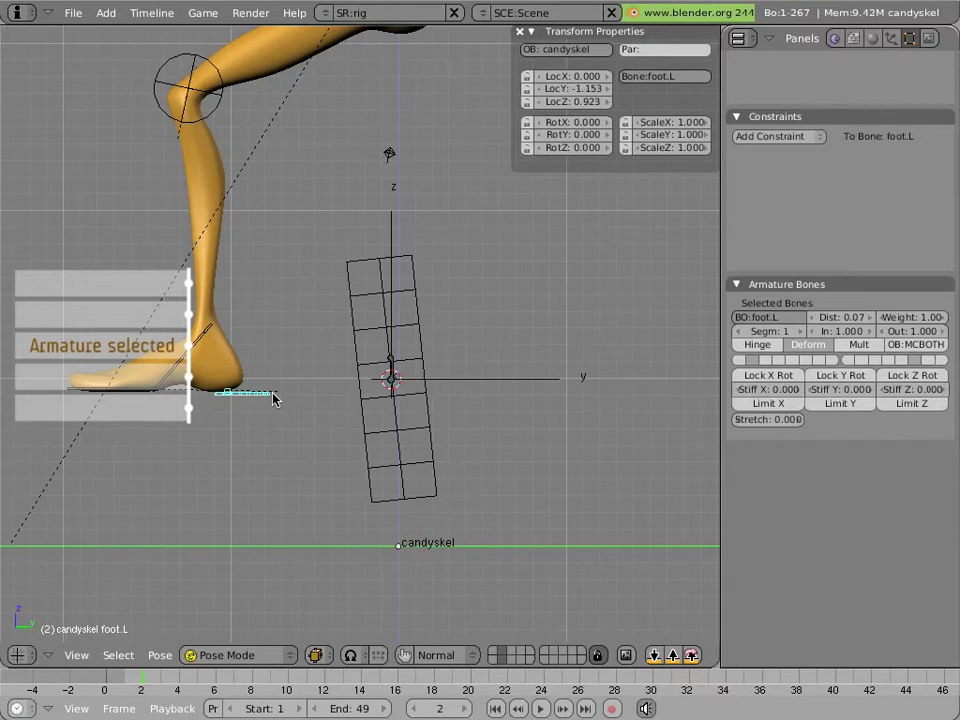
key("alt+g")
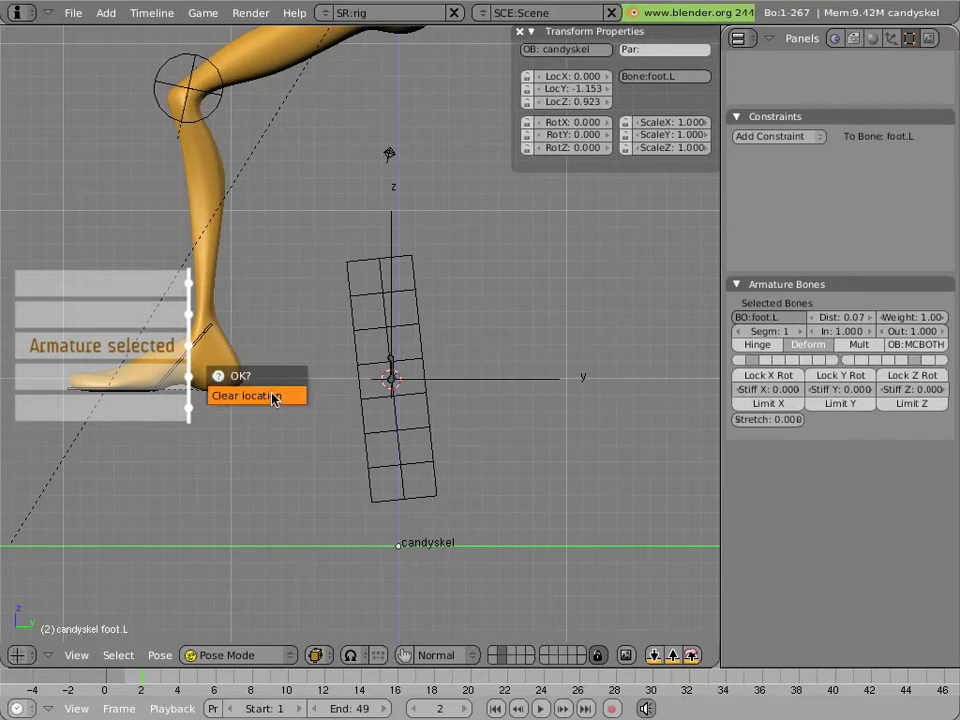
left_click(272, 396)
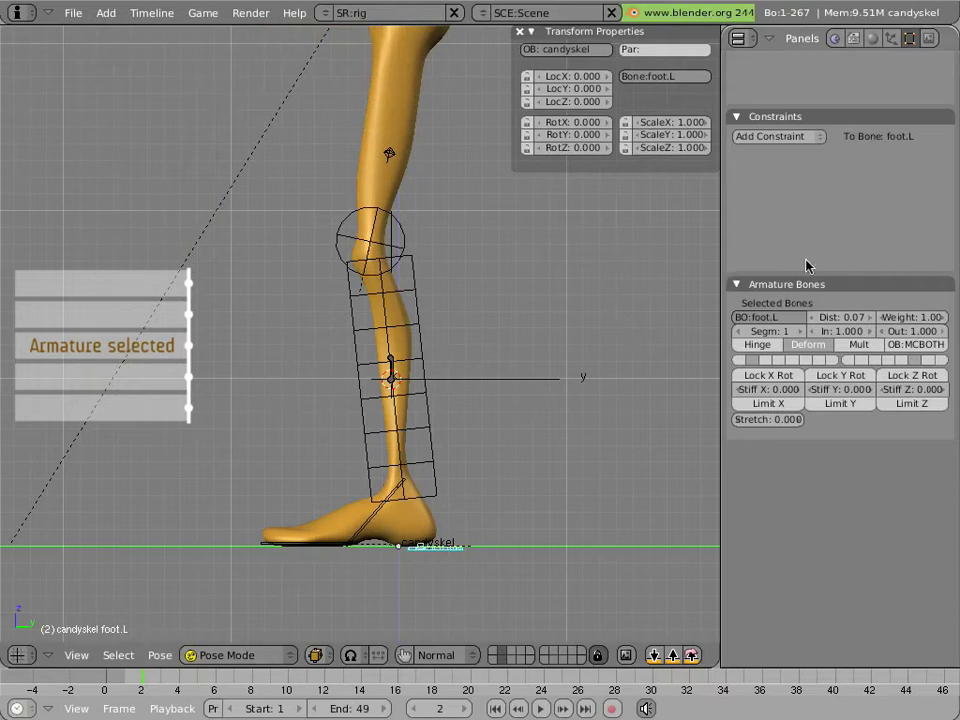
Show the hidden leg bone layer and parent calfbend.L to calf.L with Keep Offset
scroll(782, 250, "up", 5)
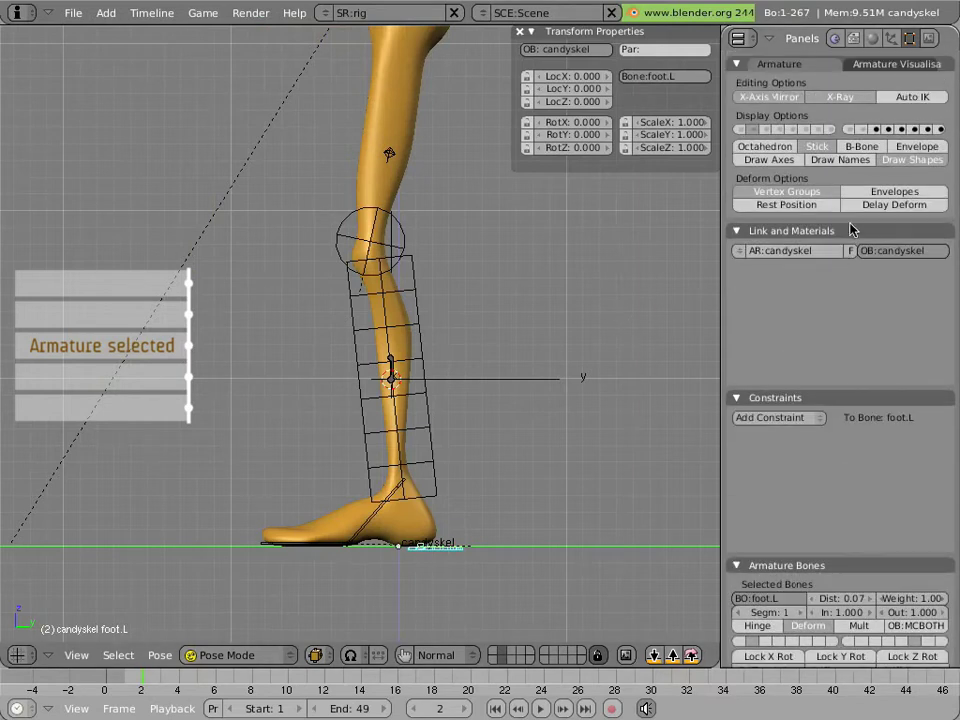
left_click(915, 129)
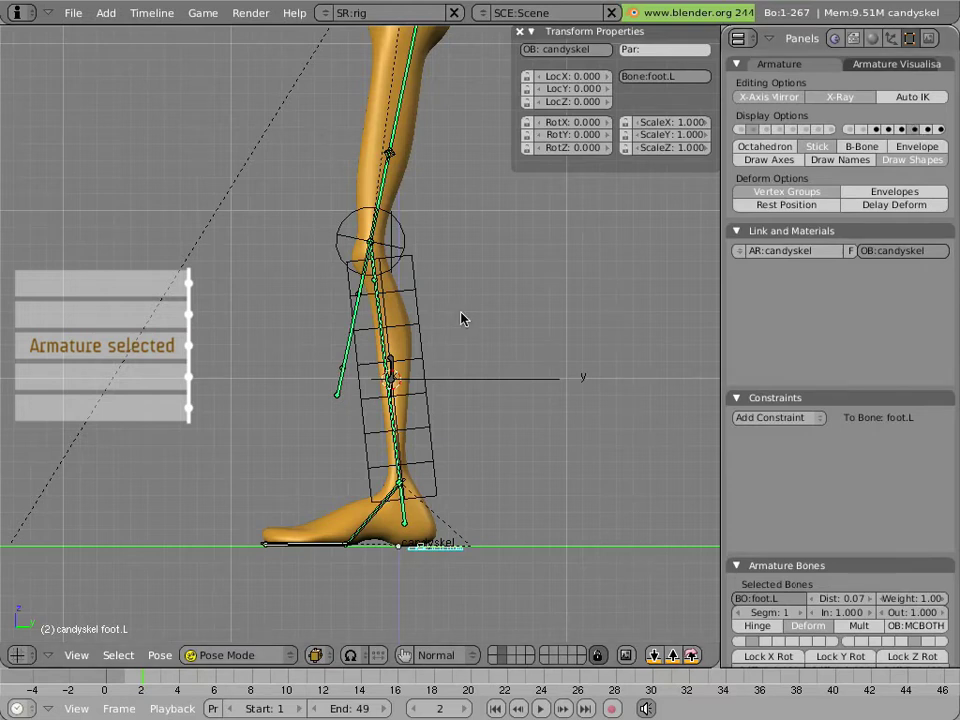
right_click(392, 374)
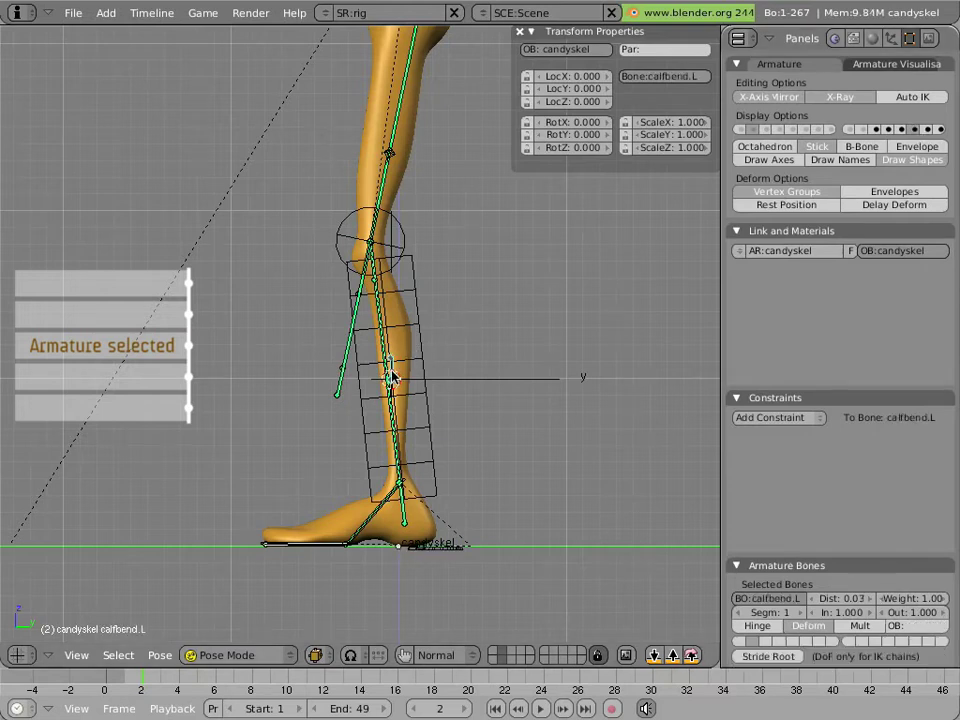
key("Tab")
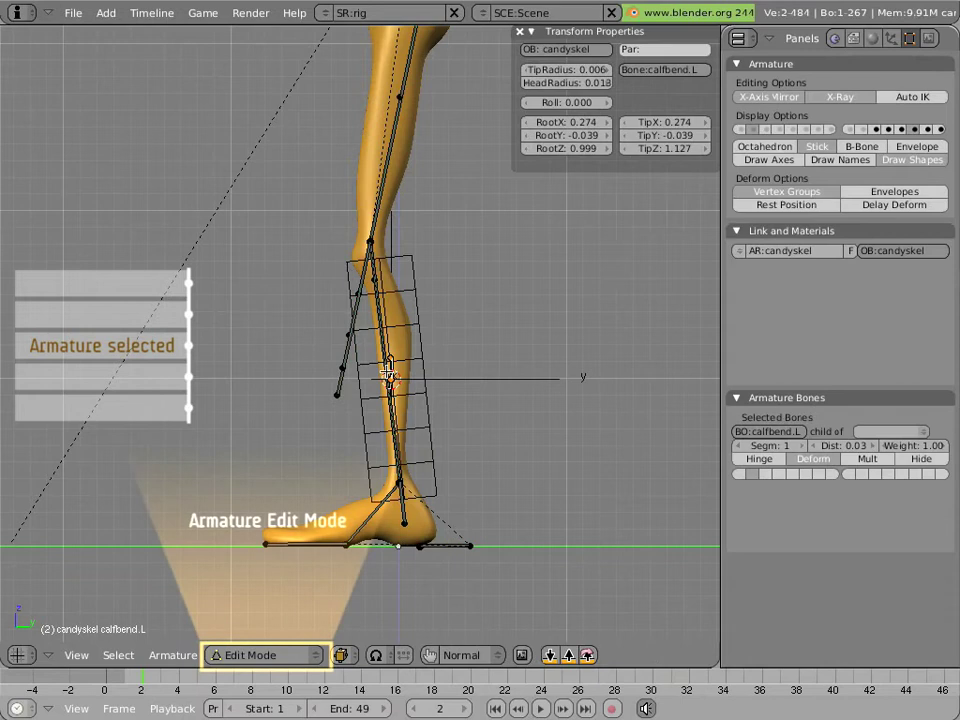
right_click(390, 375, "shift")
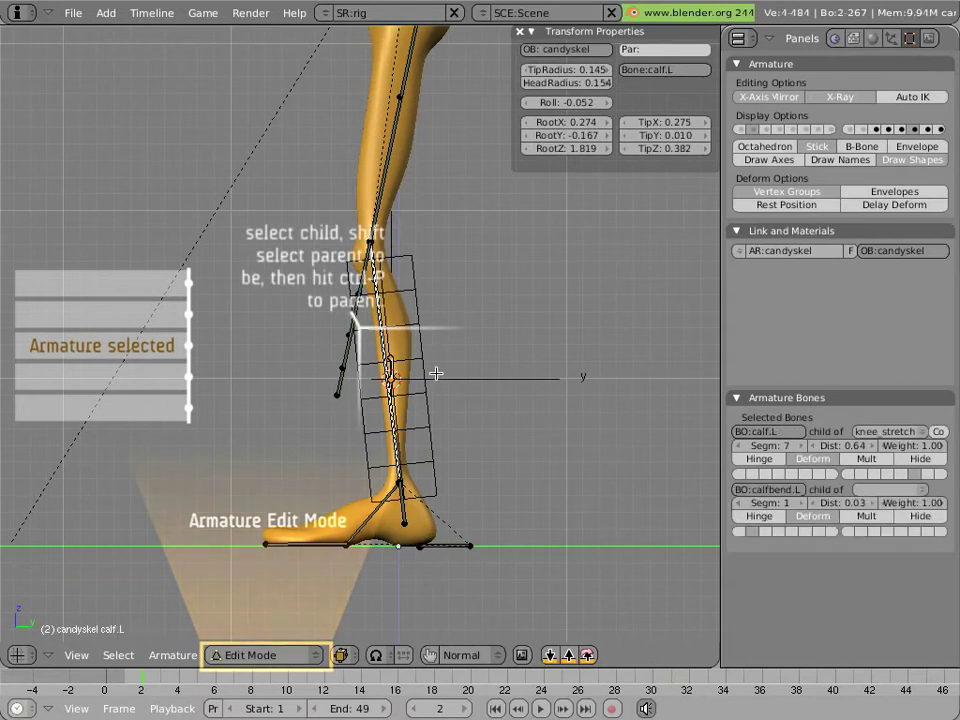
key("ctrl+p")
left_click(436, 374)
key("Tab")
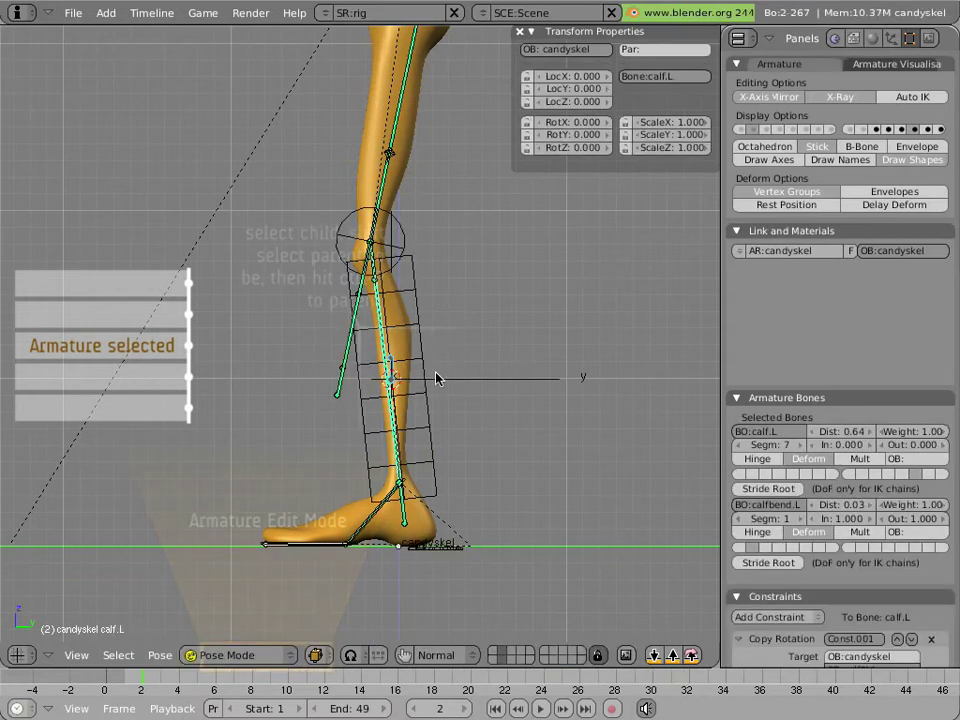
Test-move calfbend.L and foot.L, cancelling both moves to keep the rest pose
right_click(400, 370)
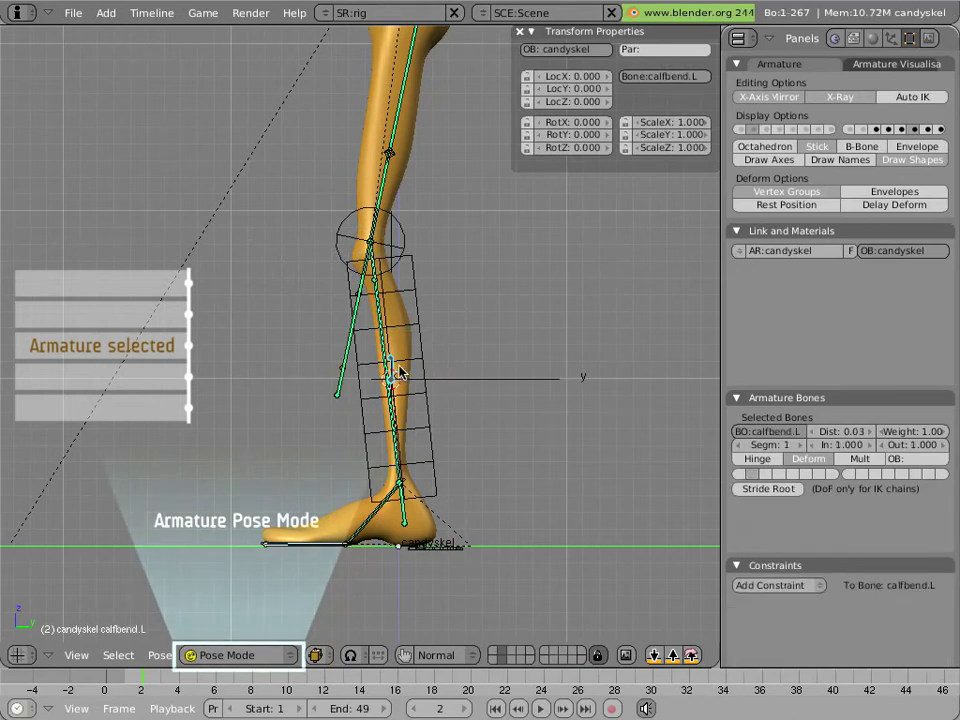
key("g")
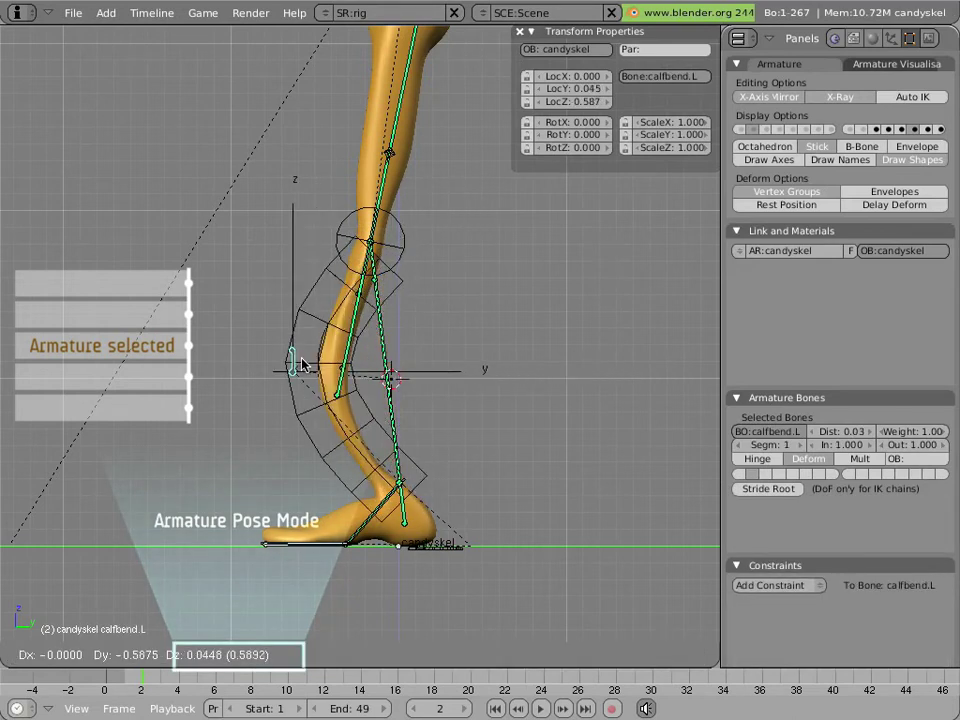
key("Escape")
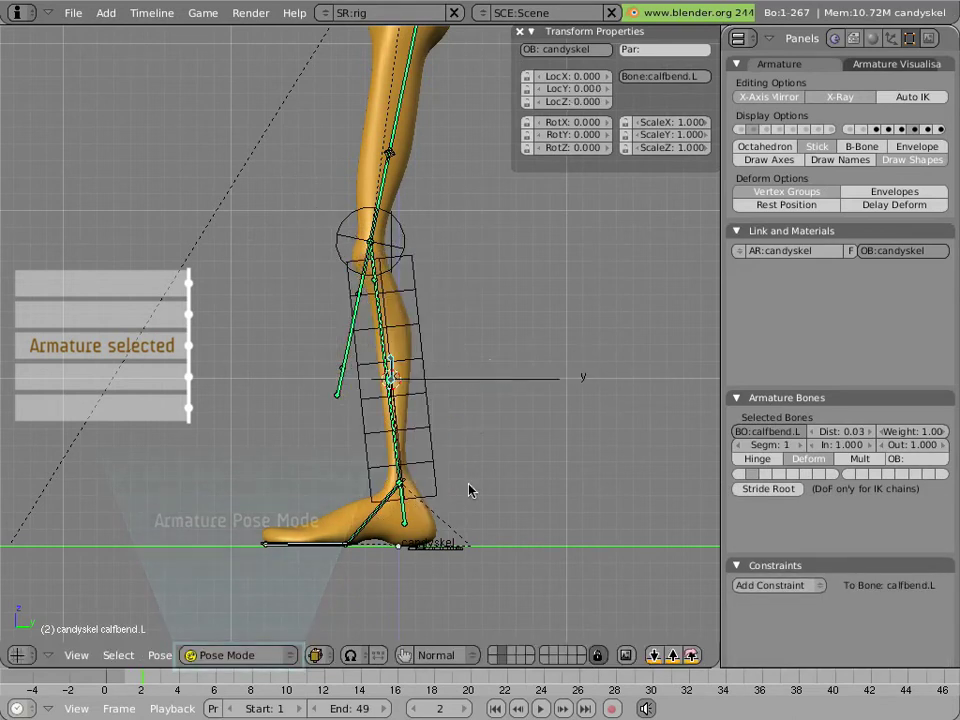
right_click(455, 568)
key("g")
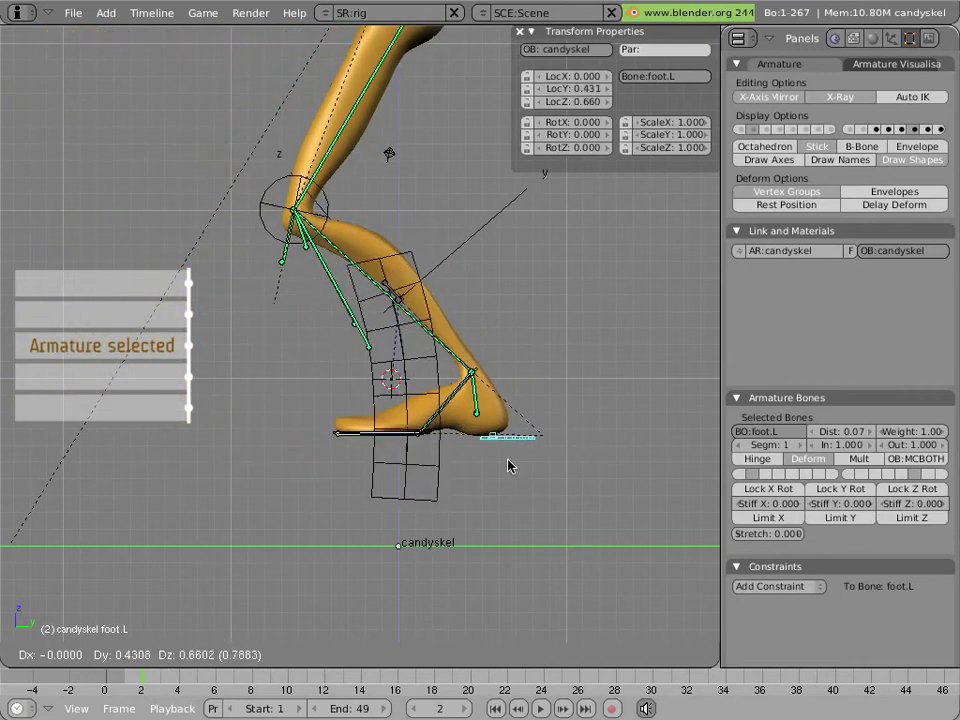
key("Escape")
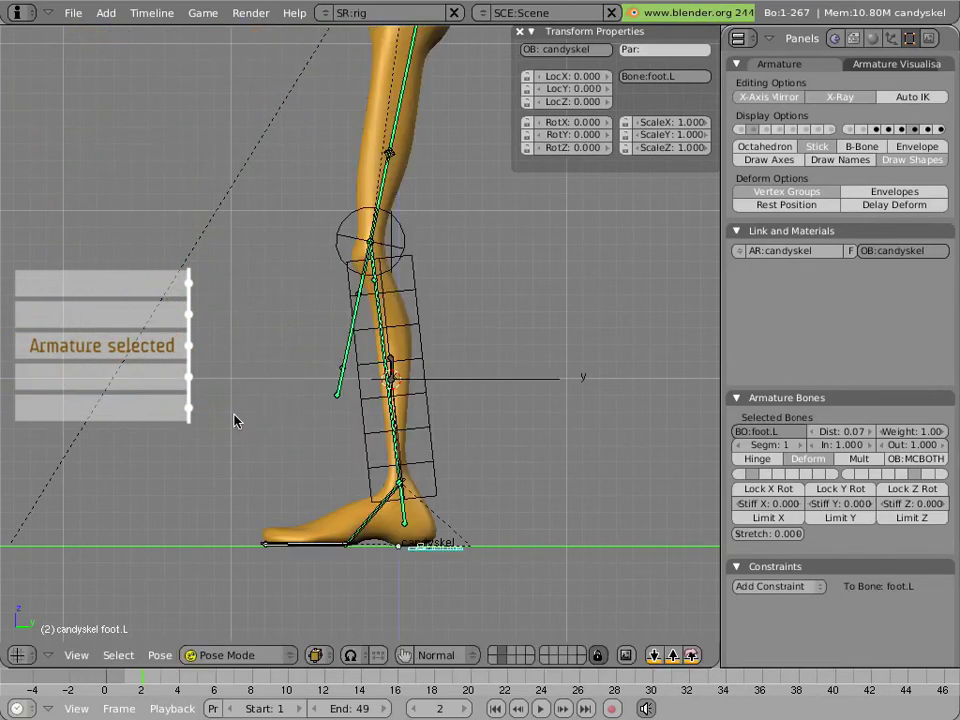
right_click(397, 366)
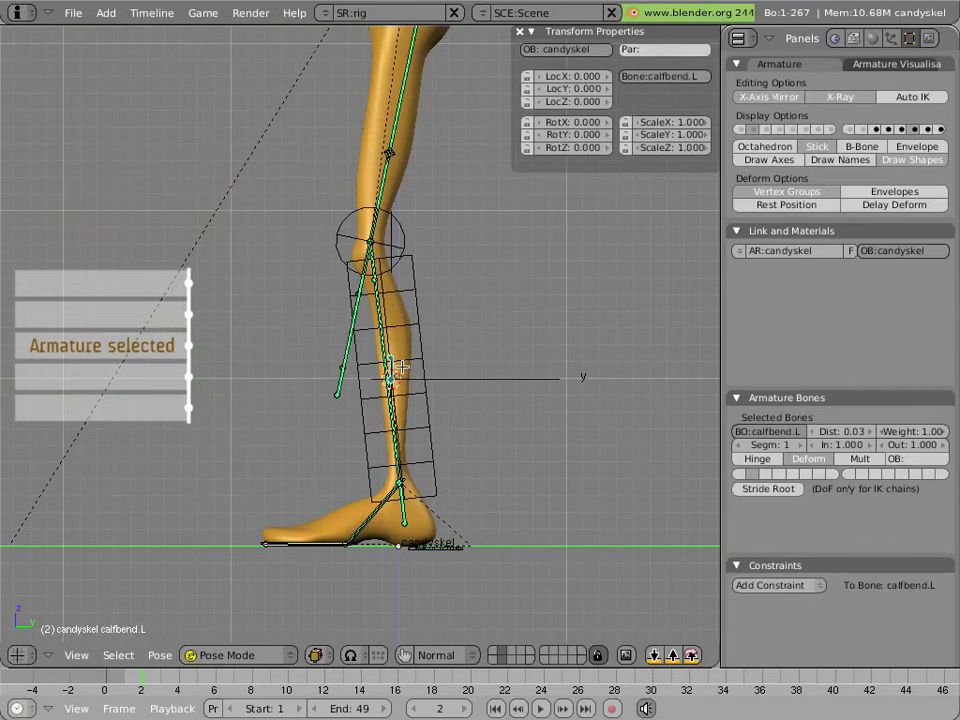
key("Tab")
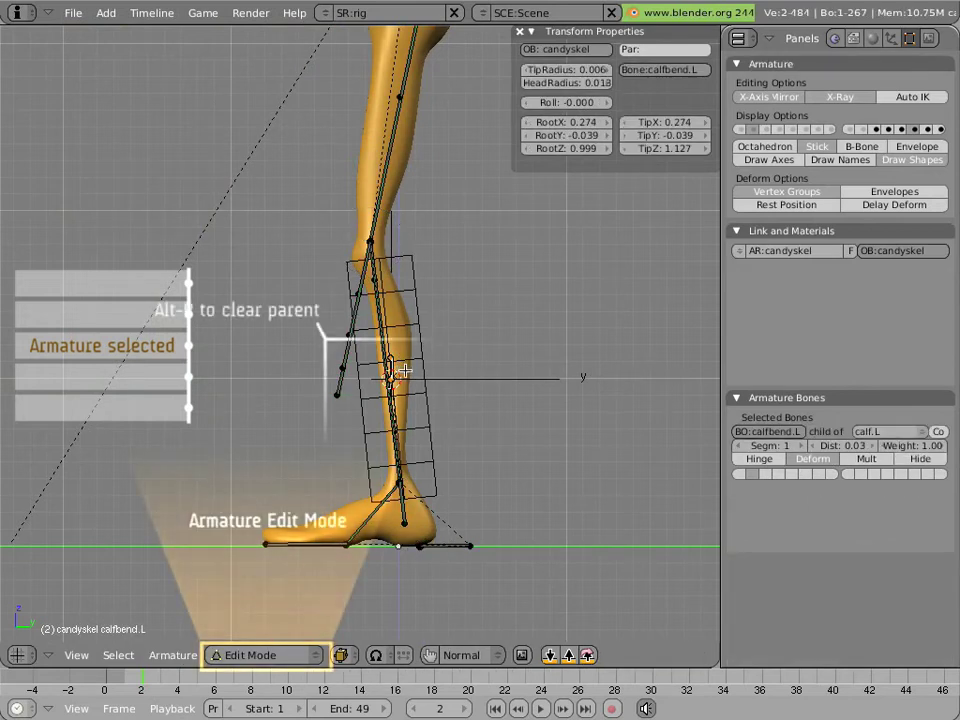
Clear calfbend.L's parent and make a longer duplicate of it in place
key("alt+p")
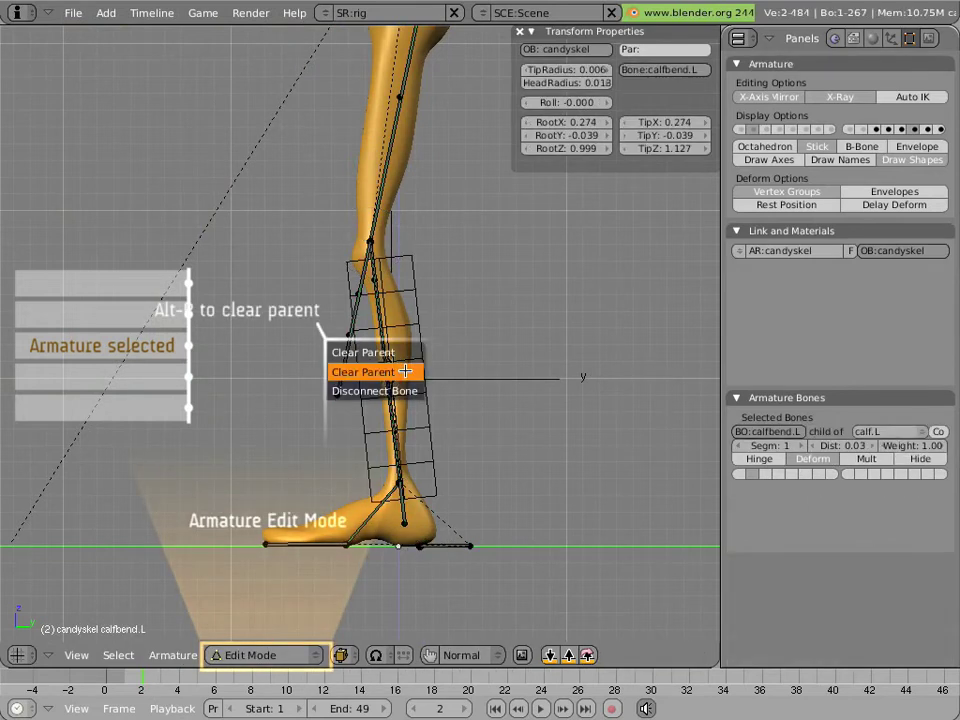
left_click(405, 371)
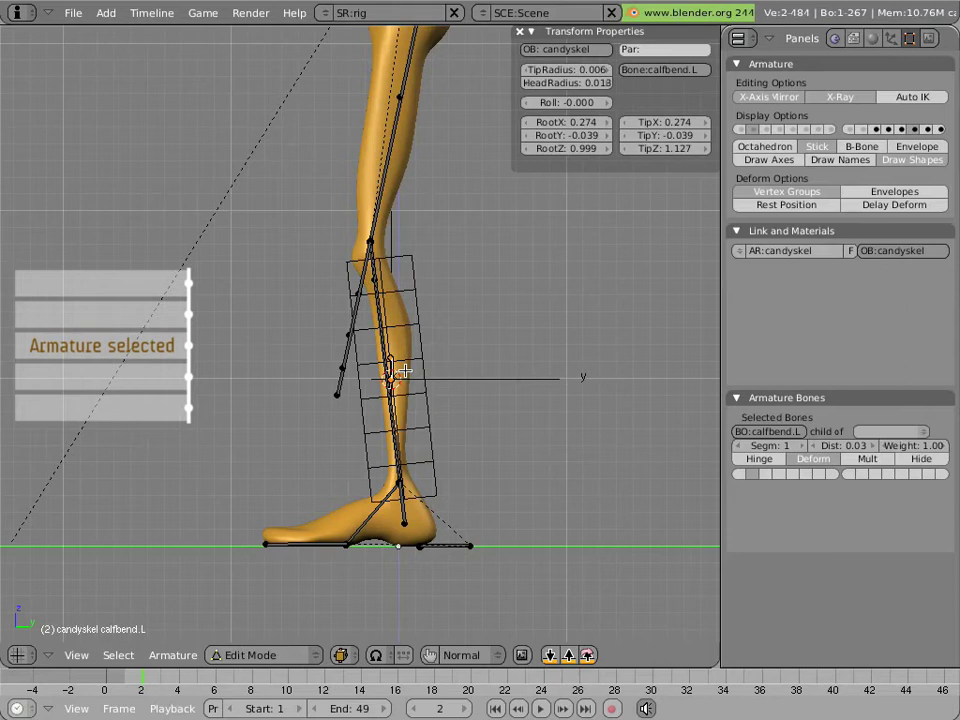
key("shift+d")
right_click(425, 365)
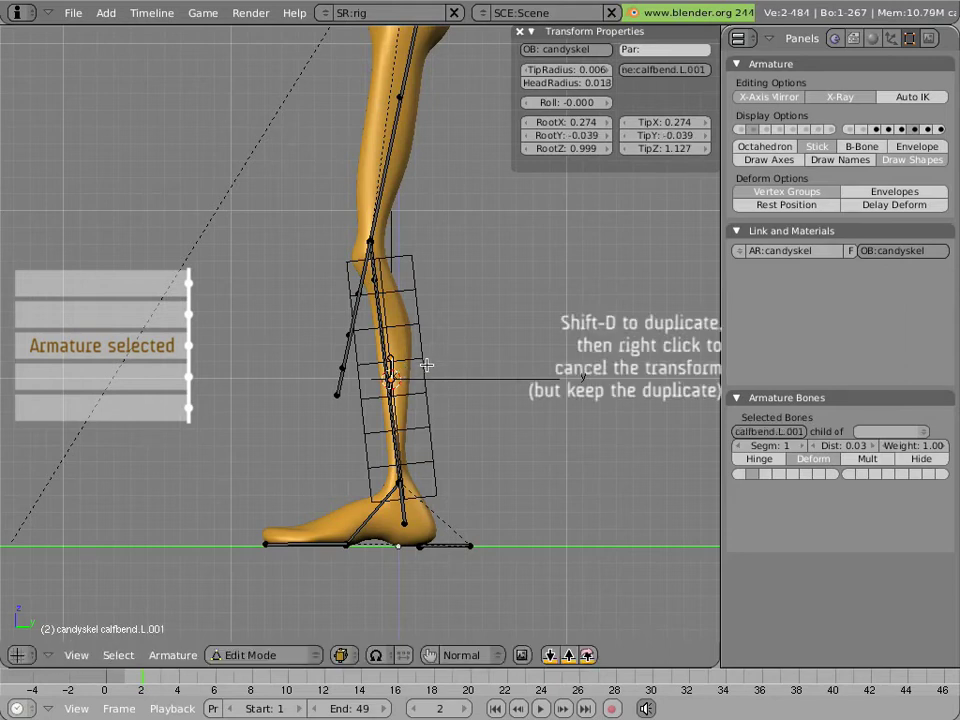
scroll(426, 366, "up", 4)
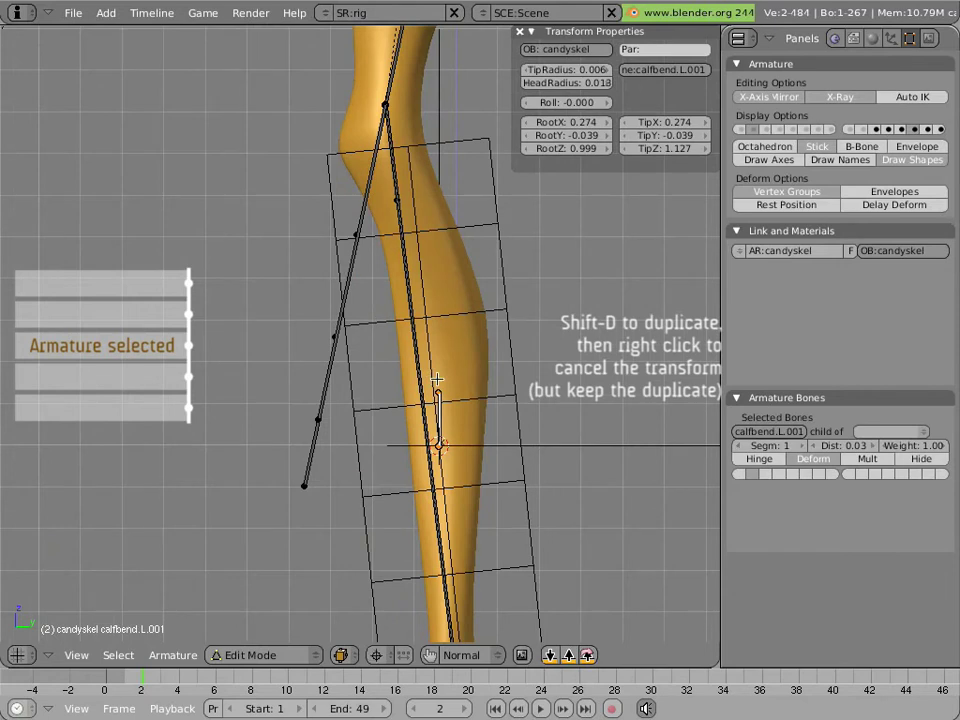
key("s")
left_click(433, 357)
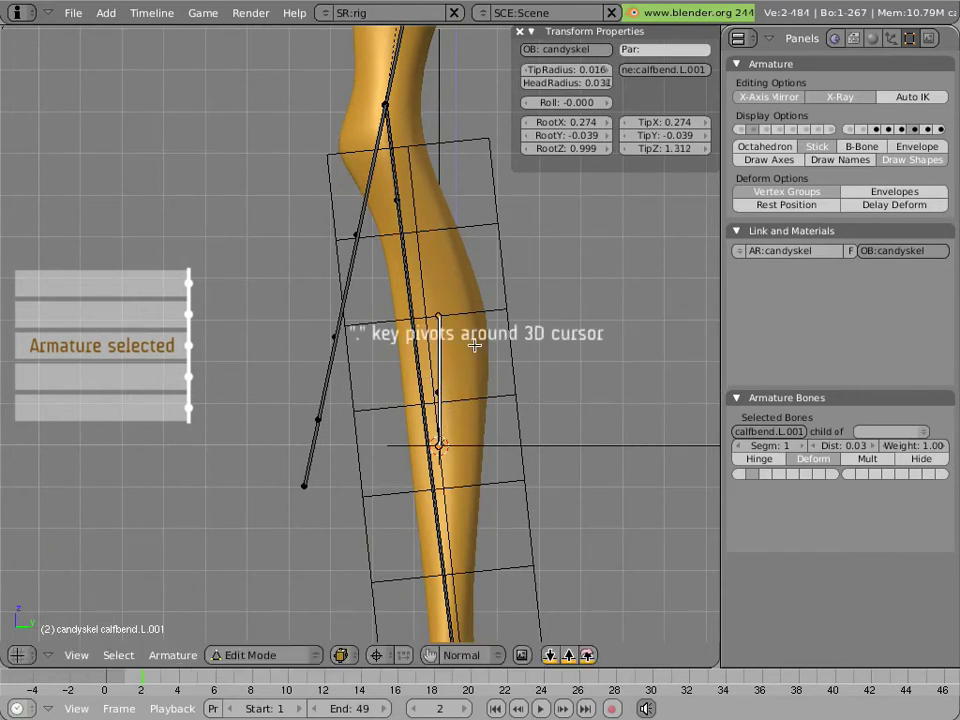
Parent the duplicate to calf.L, rename it calfbender, and switch to Pose Mode
right_click(427, 362, "shift")
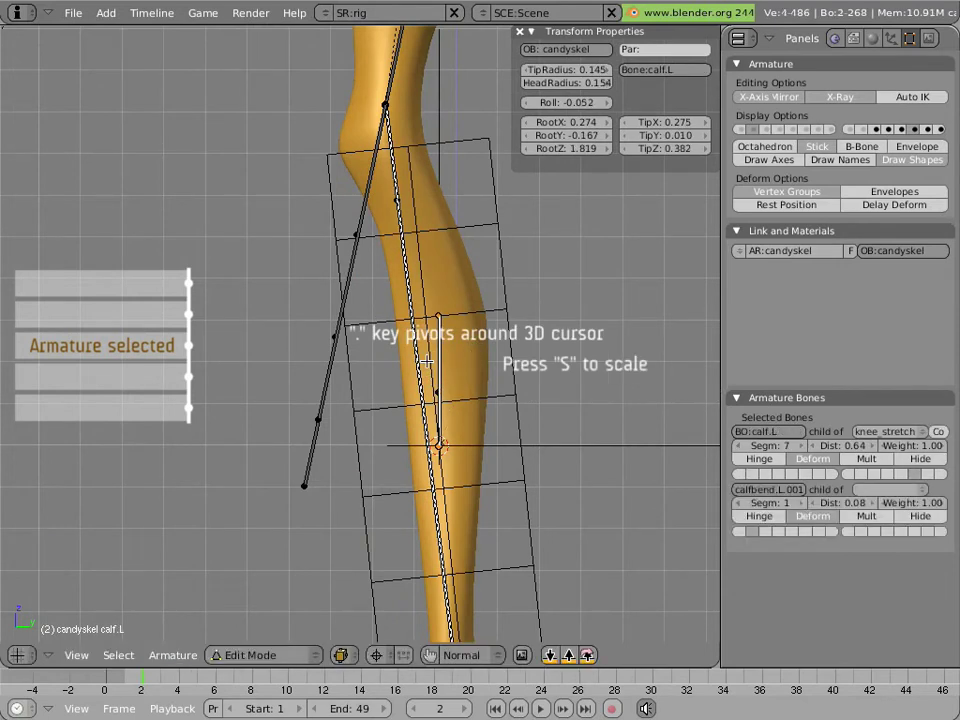
key("ctrl+p")
left_click(427, 362)
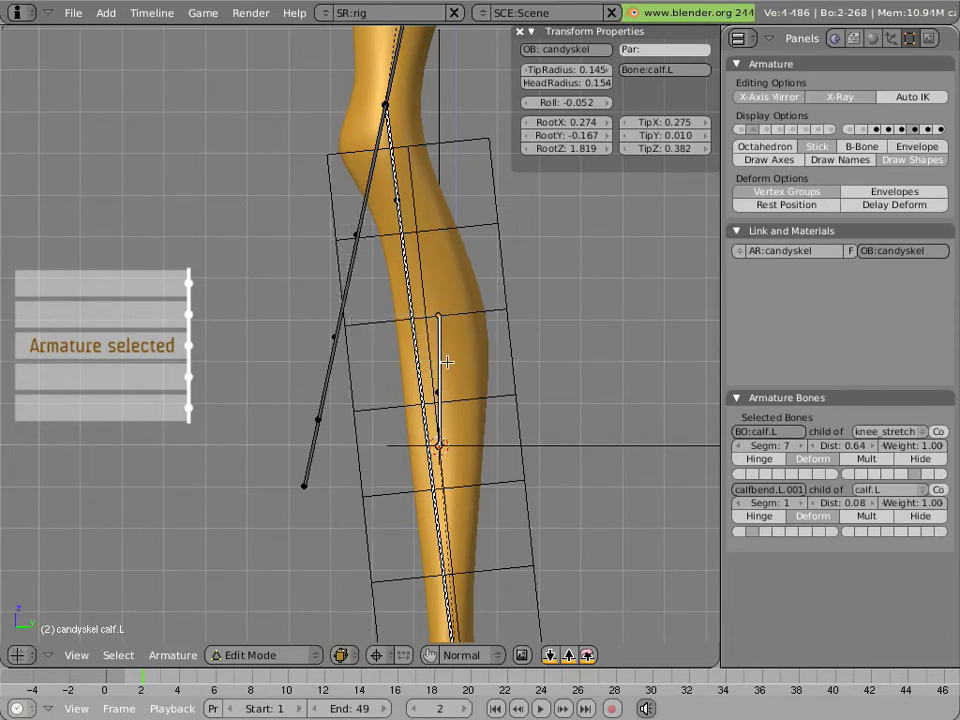
right_click(440, 361)
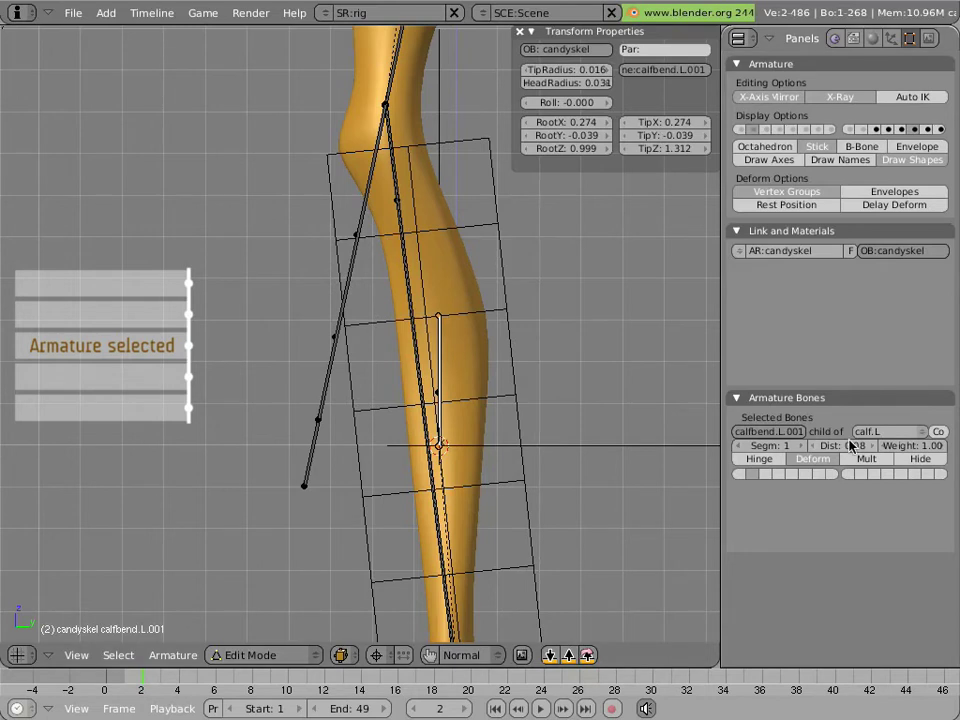
left_click(802, 432)
type("c")
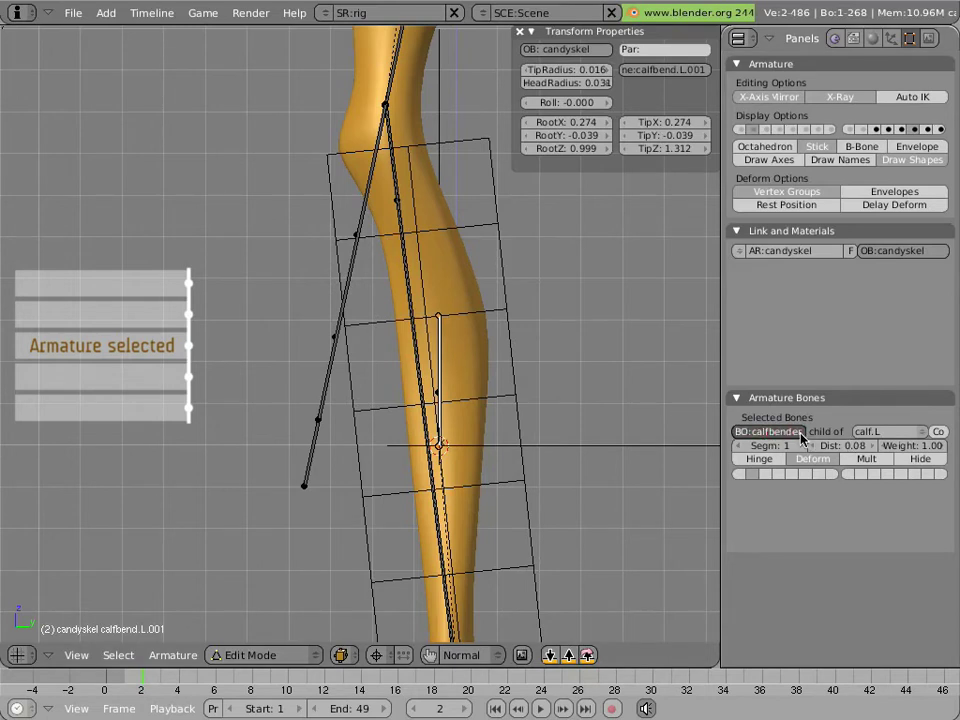
key("Return")
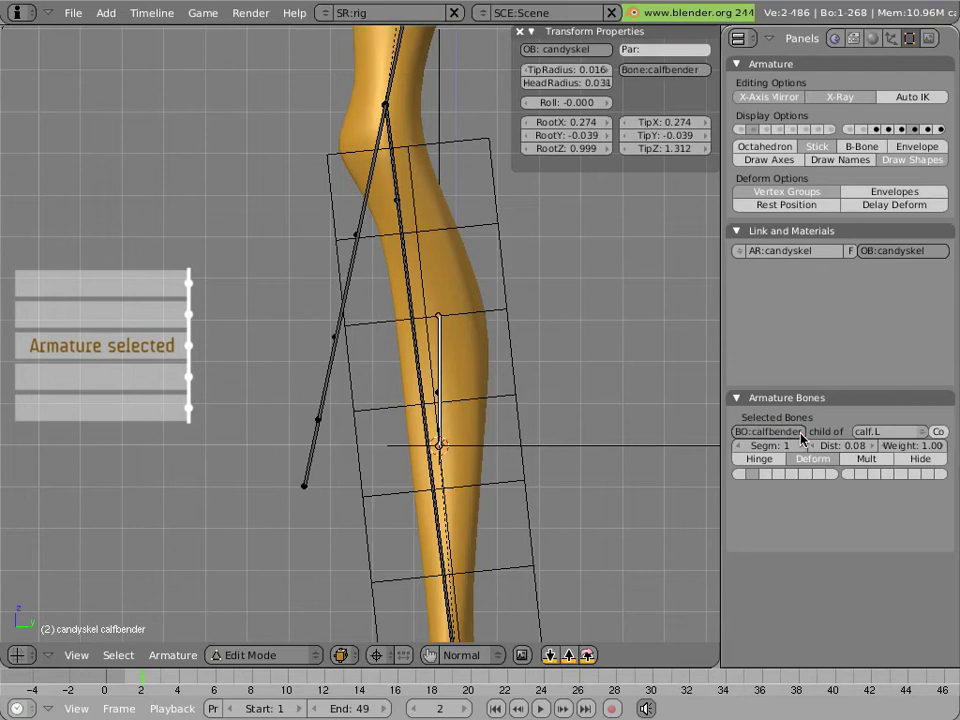
scroll(542, 381, "down", 3)
key("ctrl+Tab")
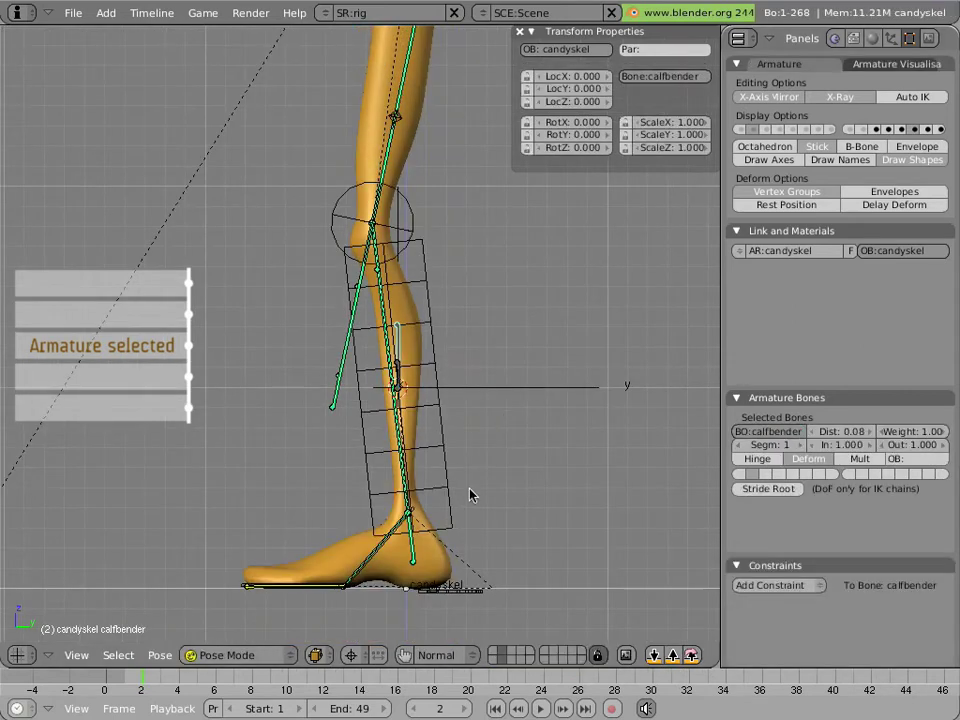
Test the rig by grabbing the foot.L bone, then cancel the move
right_click(467, 592)
key("g")
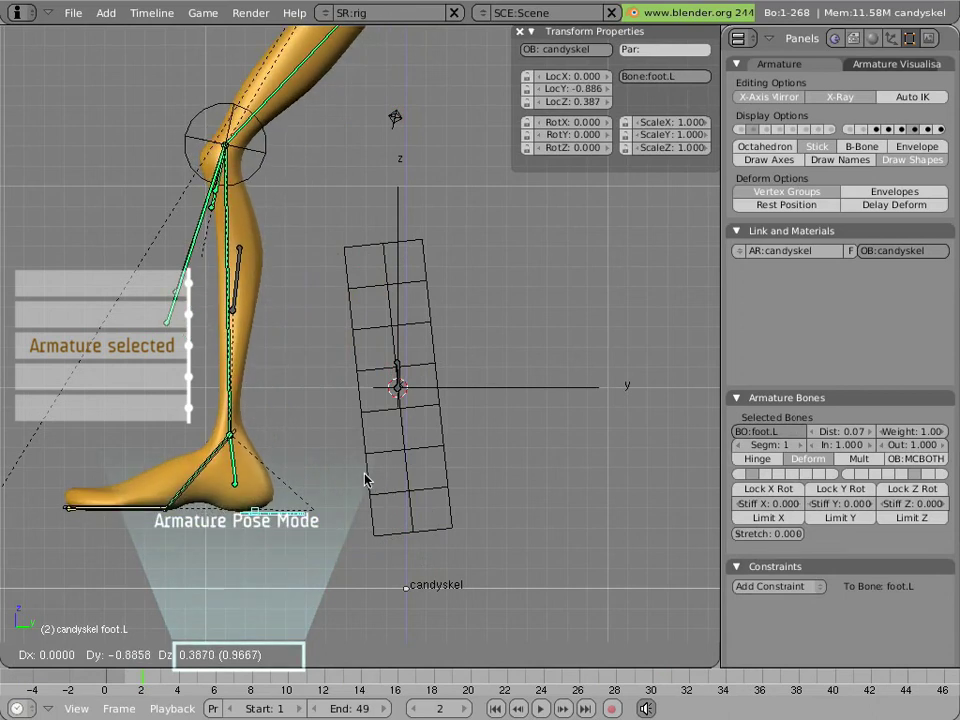
key("Escape")
Add a Copy Location constraint on calfbend.L targeting calfbender, set to Local space
right_click(243, 293)
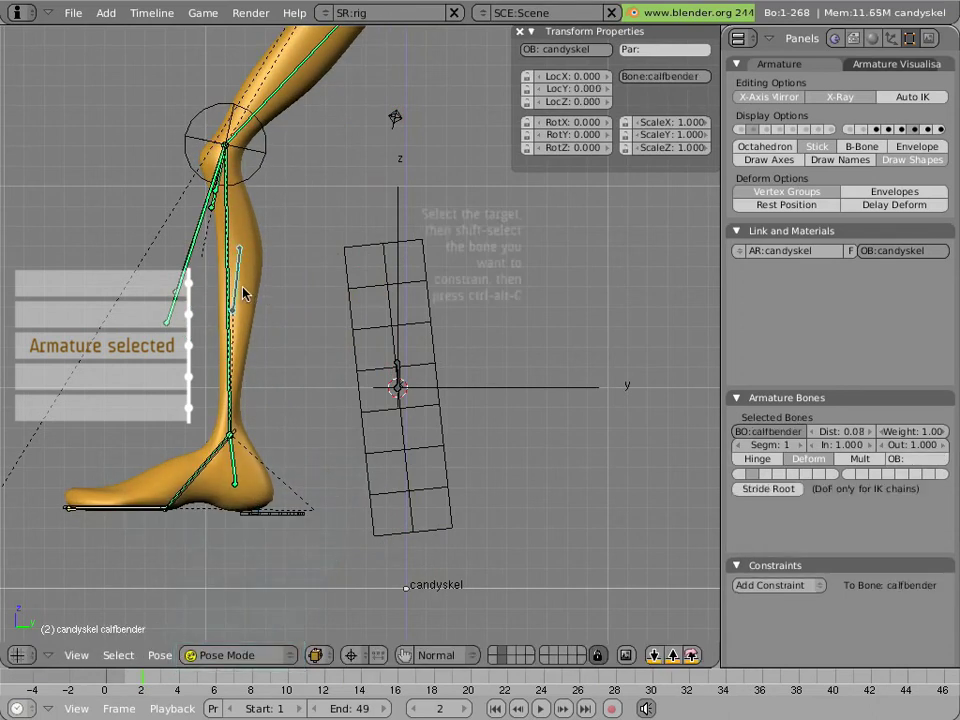
right_click(397, 383, "shift")
key("ctrl+alt+c")
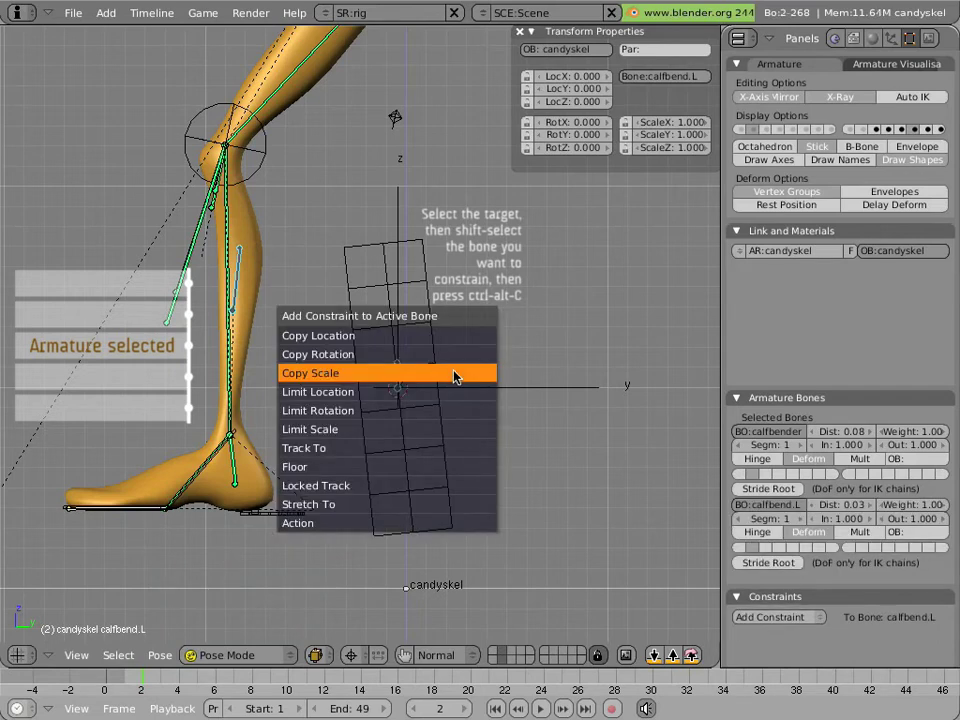
left_click(450, 340)
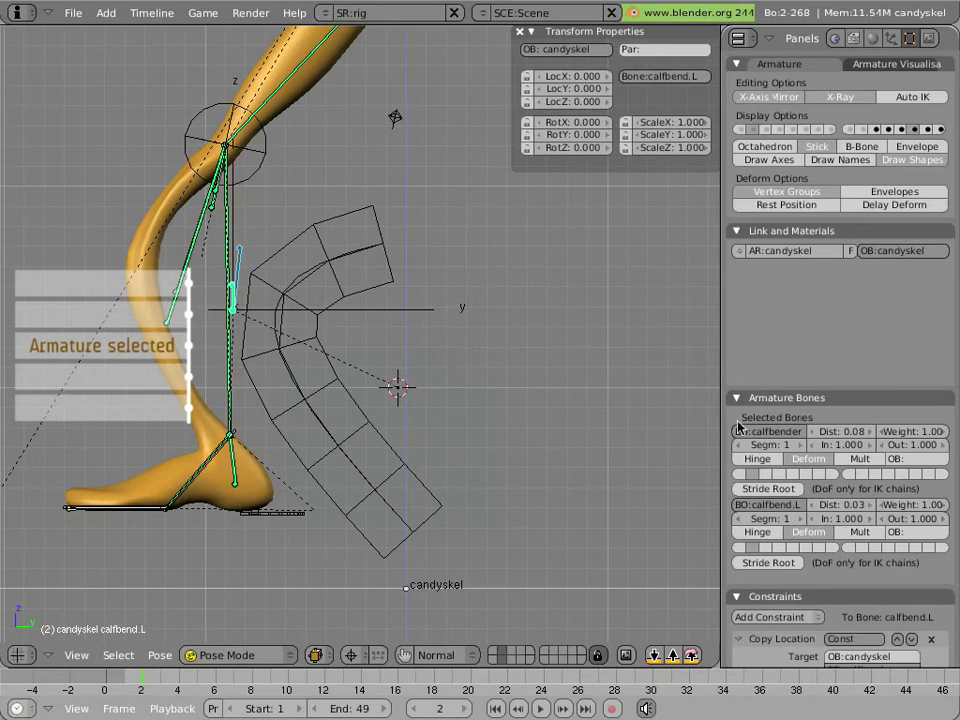
scroll(828, 452, "down", 5)
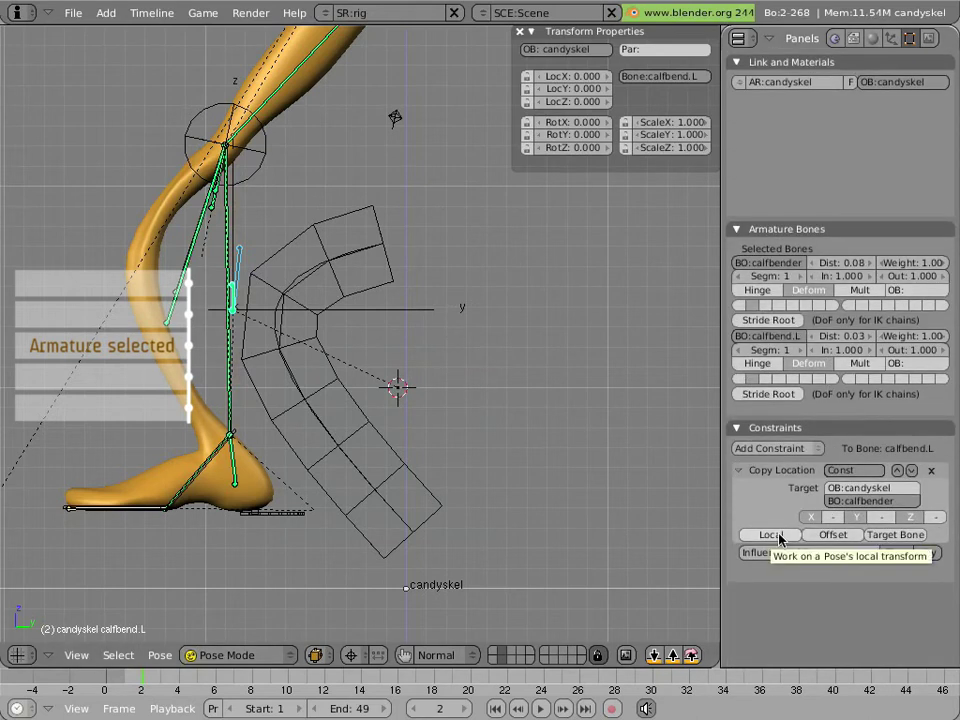
left_click(779, 536)
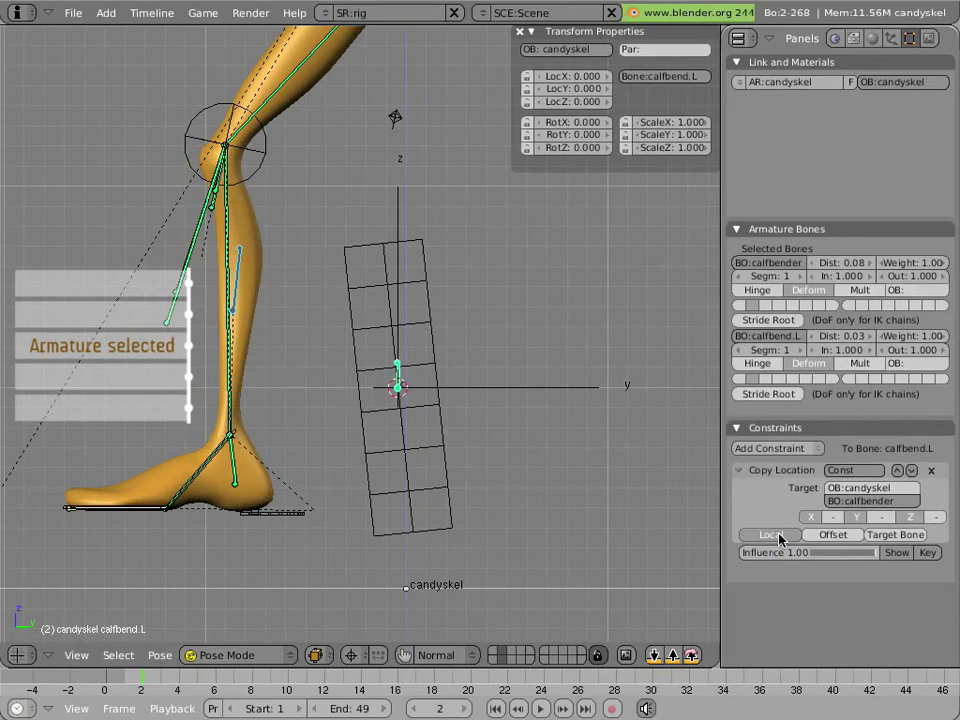
right_click(310, 522)
Move foot.L to a new position, then test-move calfbender and cancel
key("g")
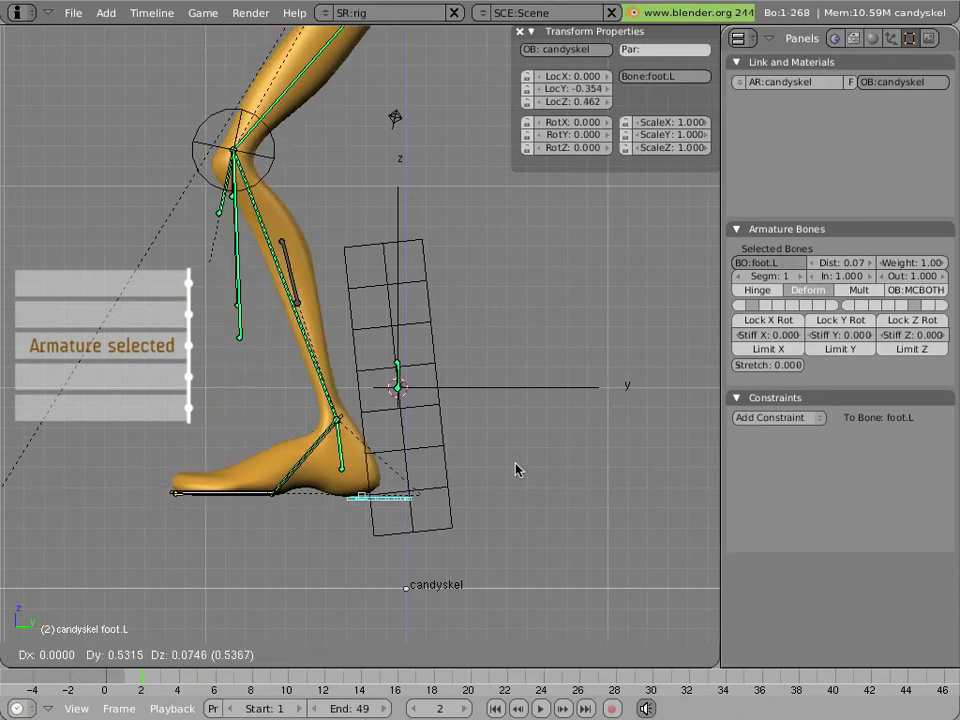
left_click(342, 306)
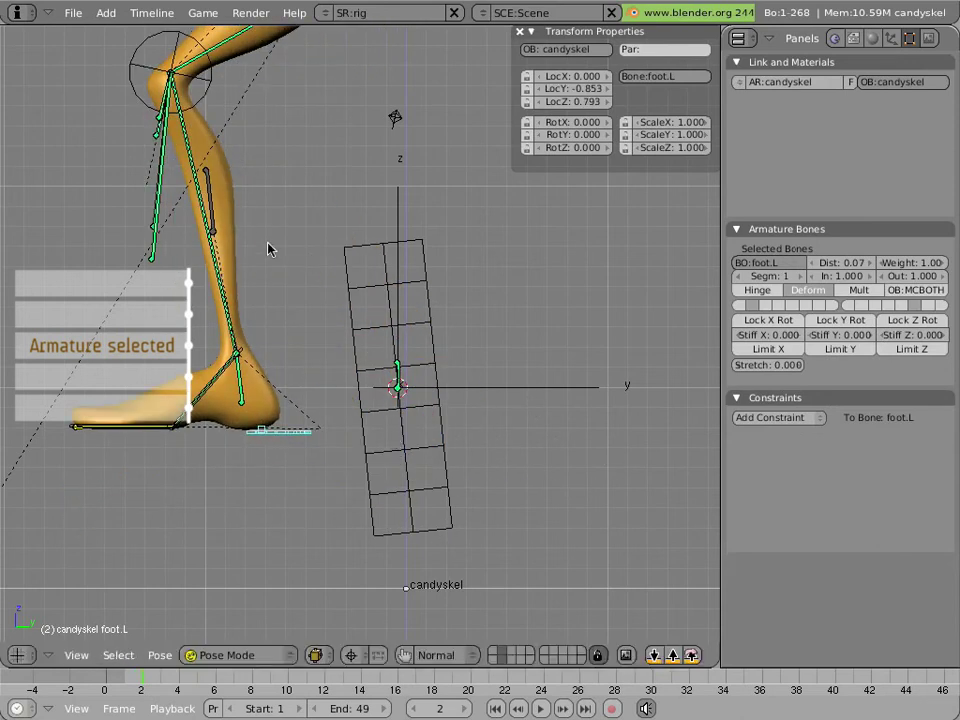
right_click(208, 196)
key("g")
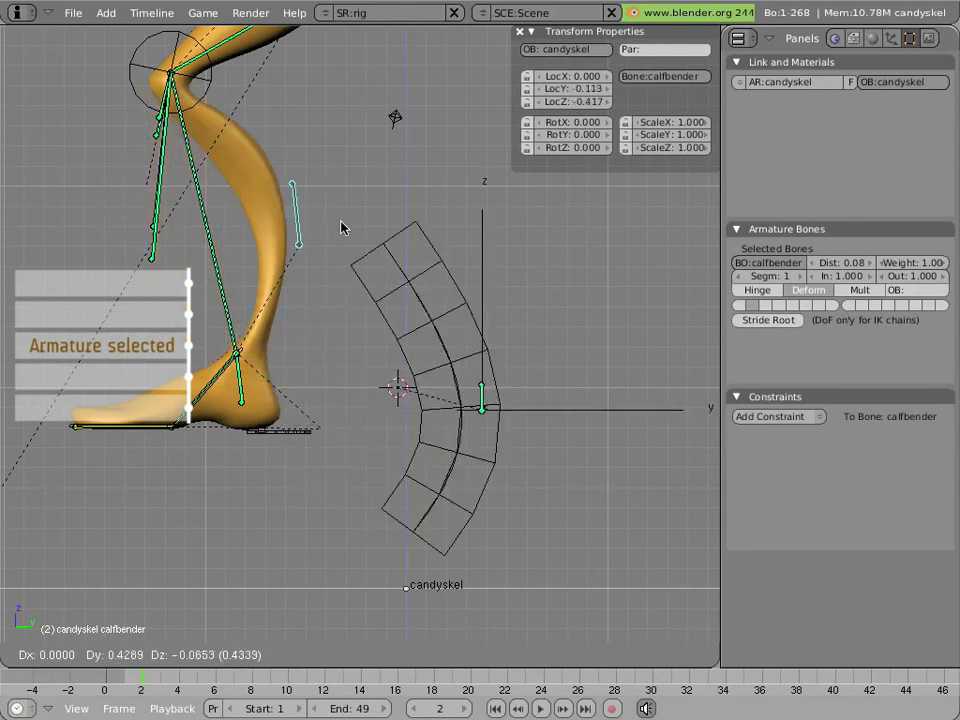
right_click(217, 226)
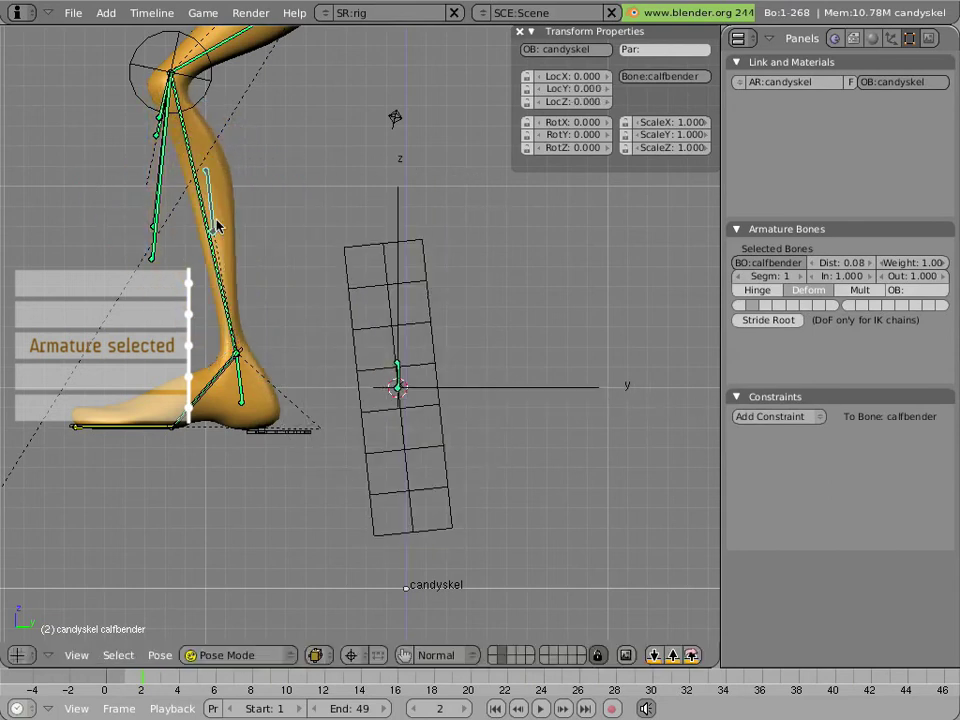
Paste knee_stretch.L's wire-sphere custom shape onto the calfbender bone
right_click(193, 105)
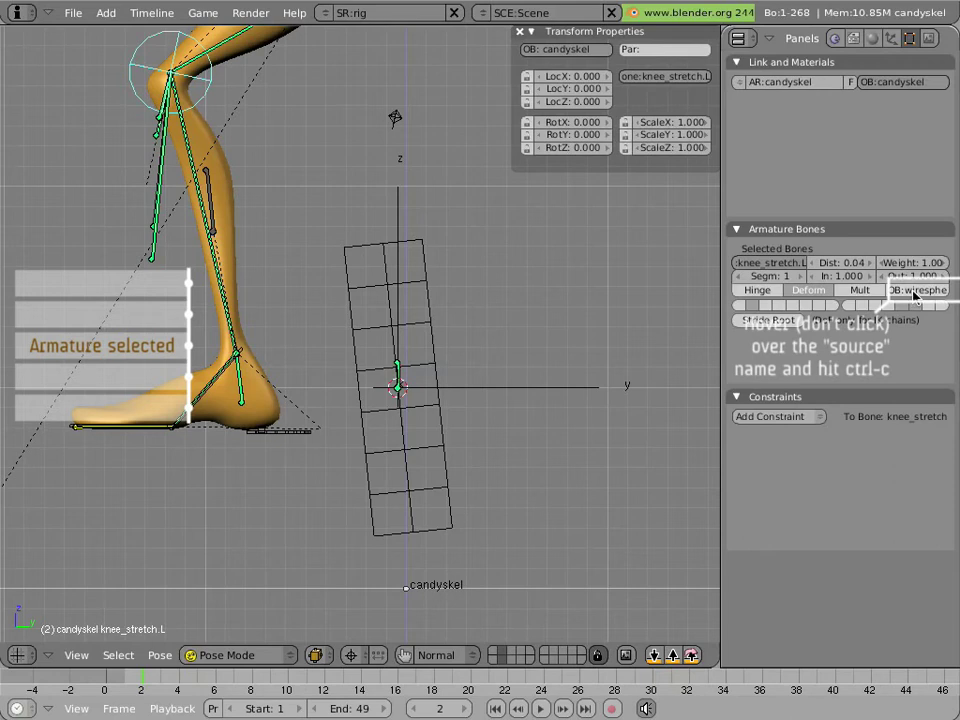
right_click(212, 212)
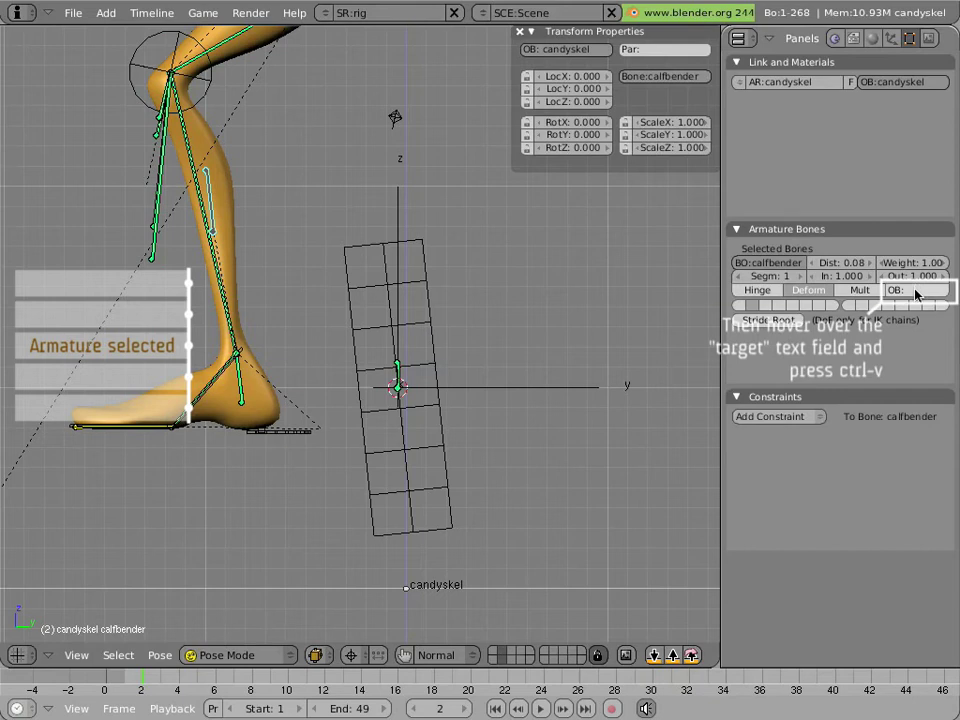
key("ctrl+v")
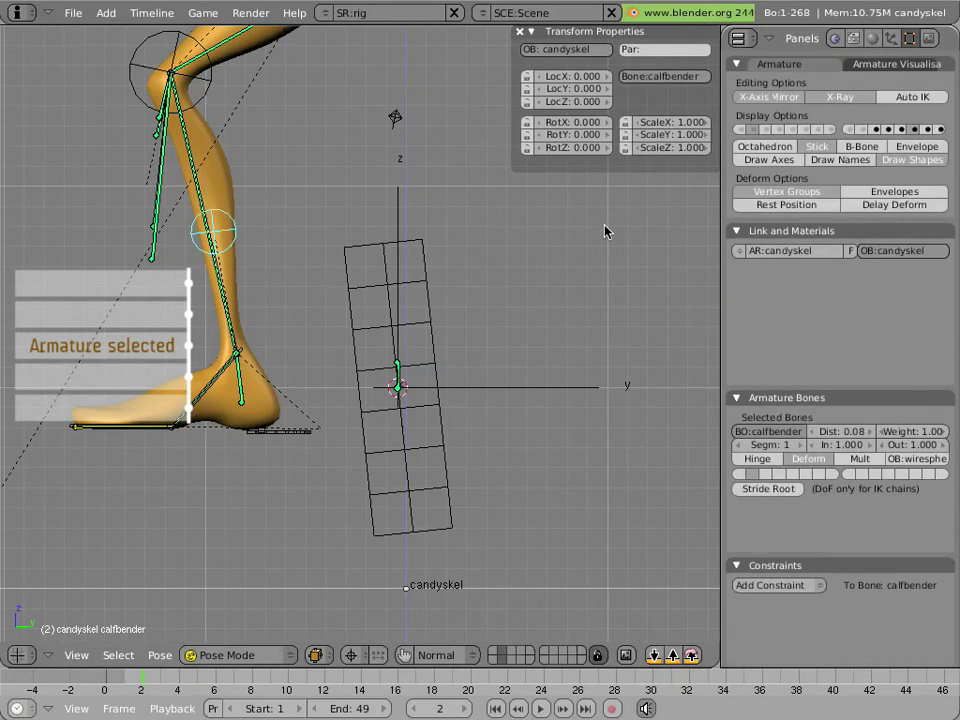
key("m")
Move calfbend.L onto a separate bone layer and hide that layer
right_click(398, 374)
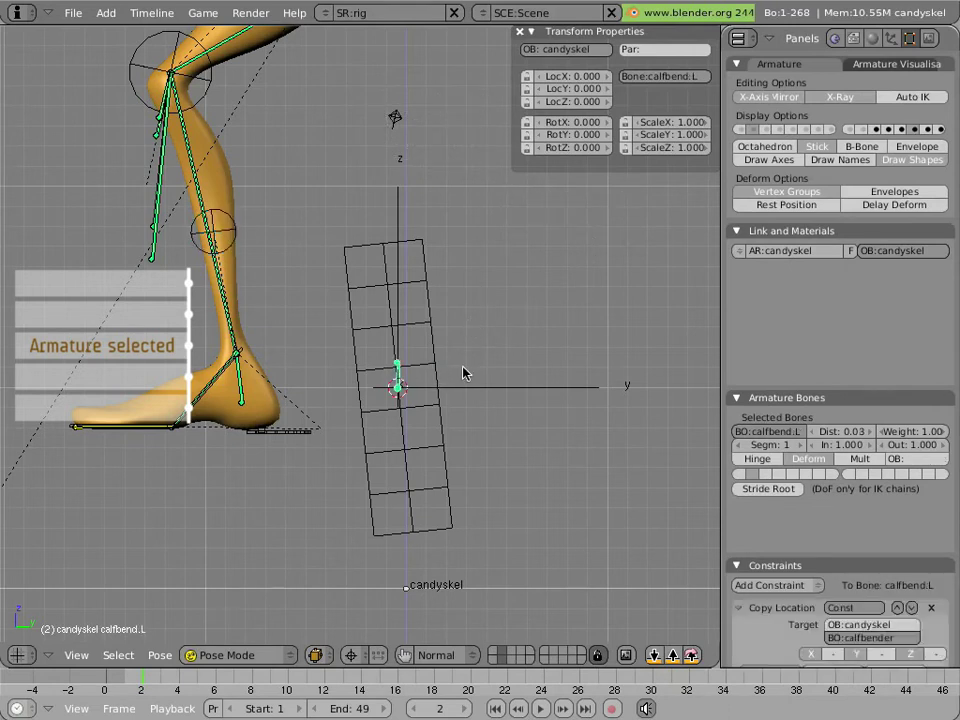
key("m")
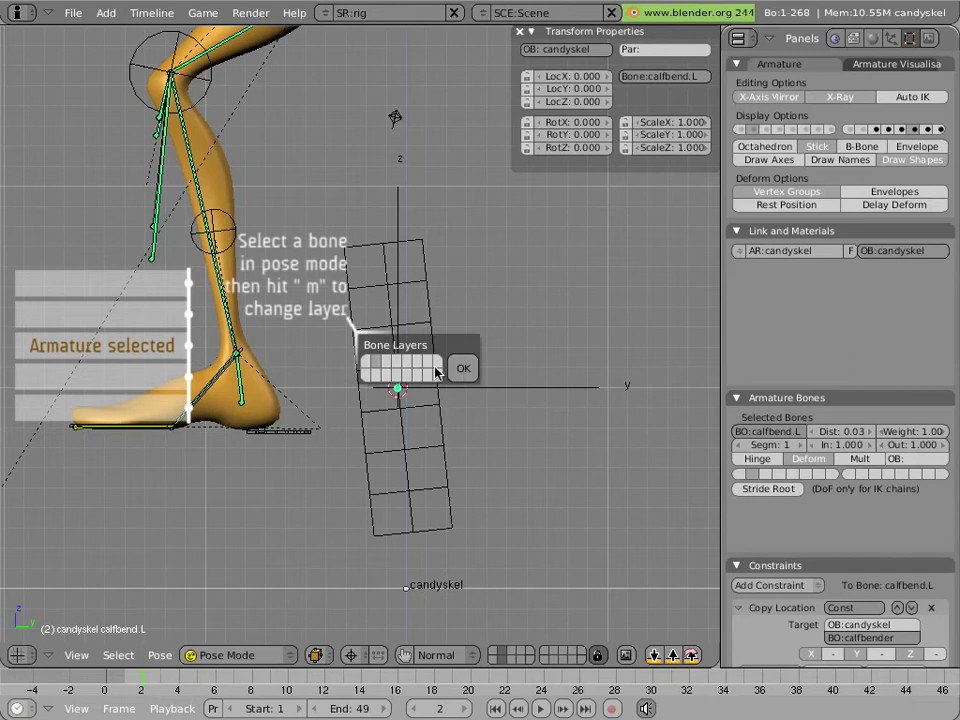
left_click(418, 369)
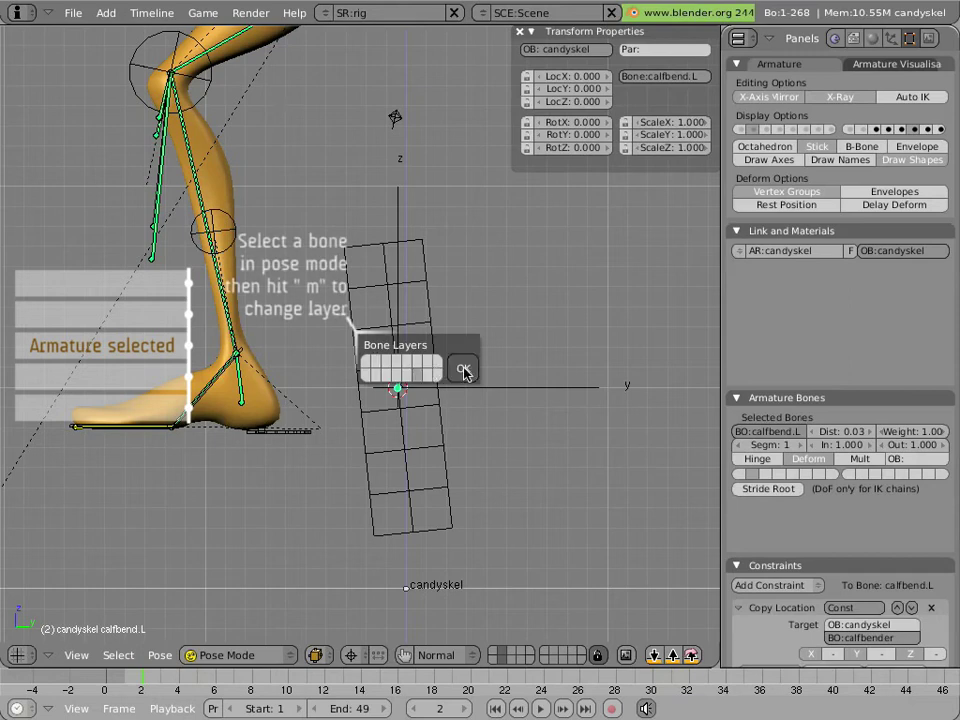
left_click(463, 370)
key("h")
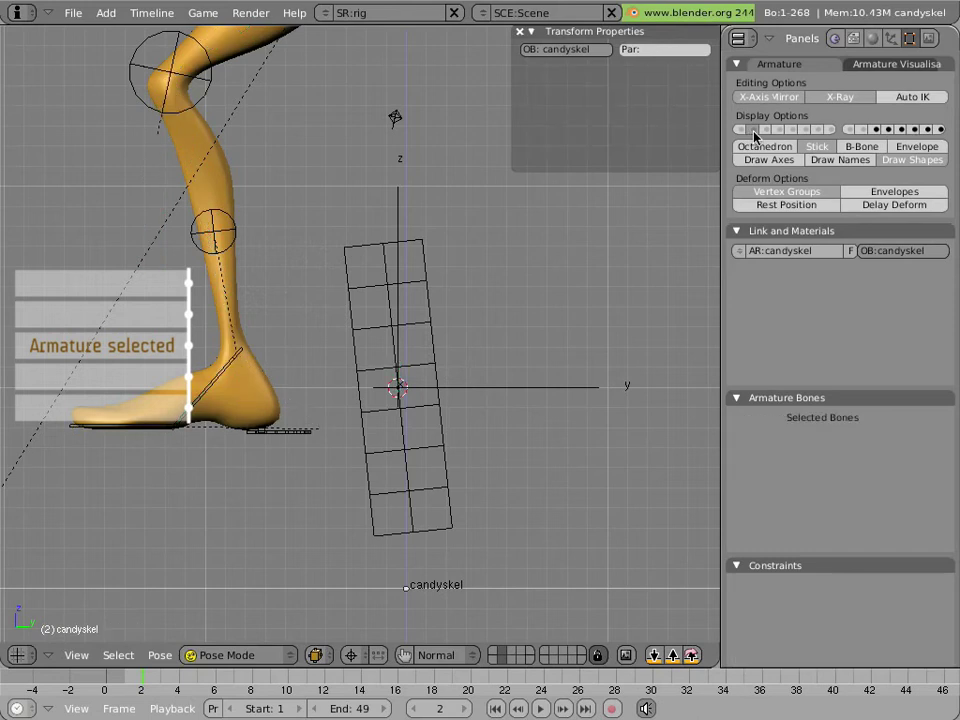
Test the rig by moving foot.L and trial-moving calfbender, then orbit the view
right_click(309, 432)
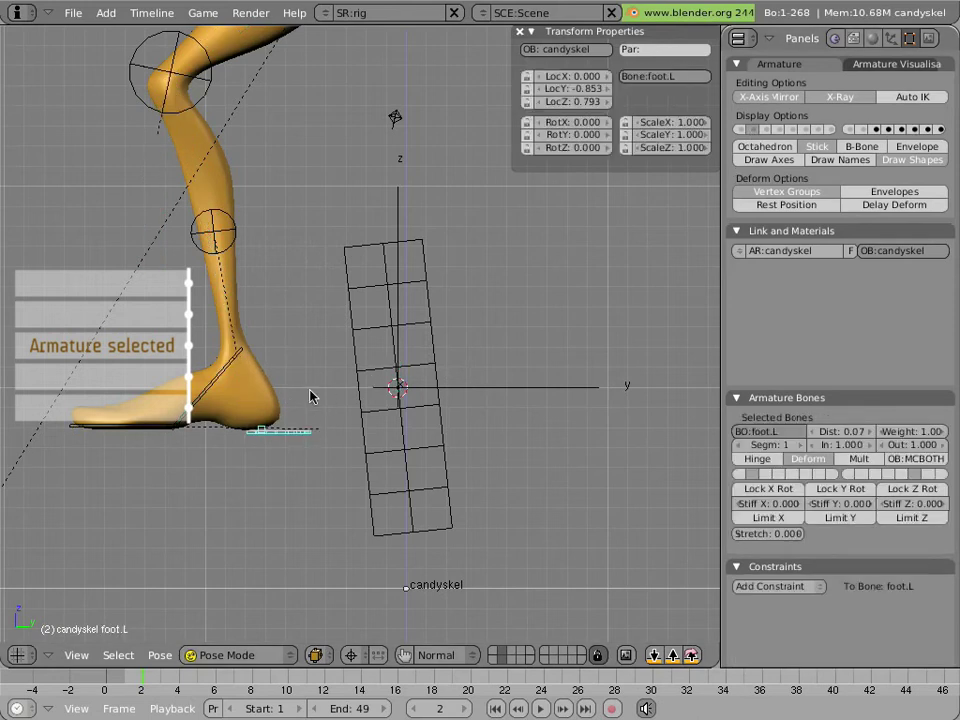
key("g")
left_click(378, 382)
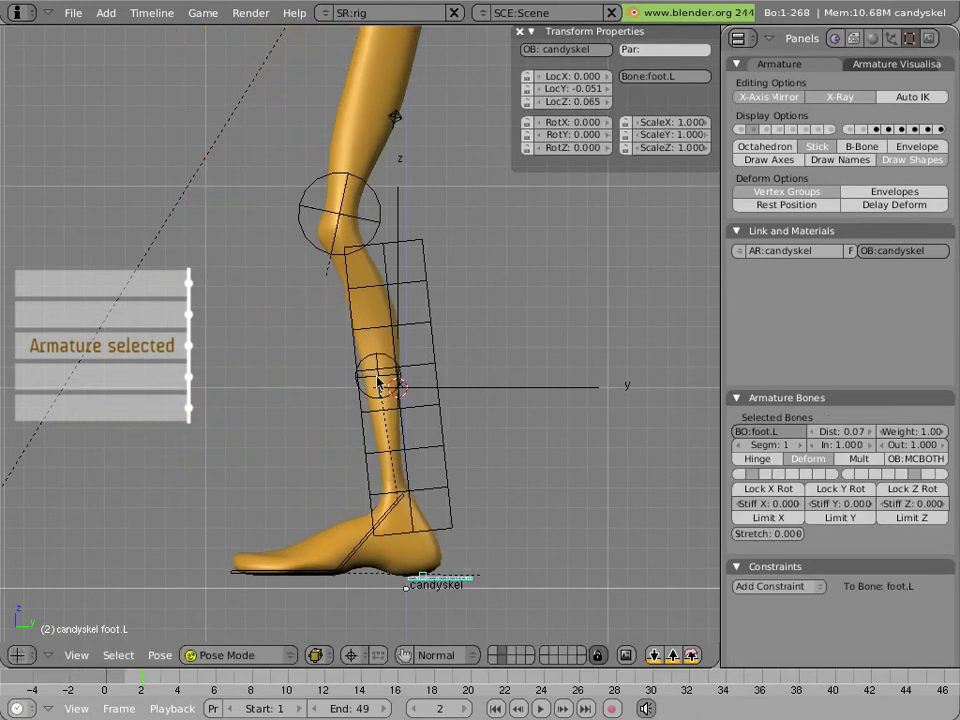
right_click(378, 382)
key("g")
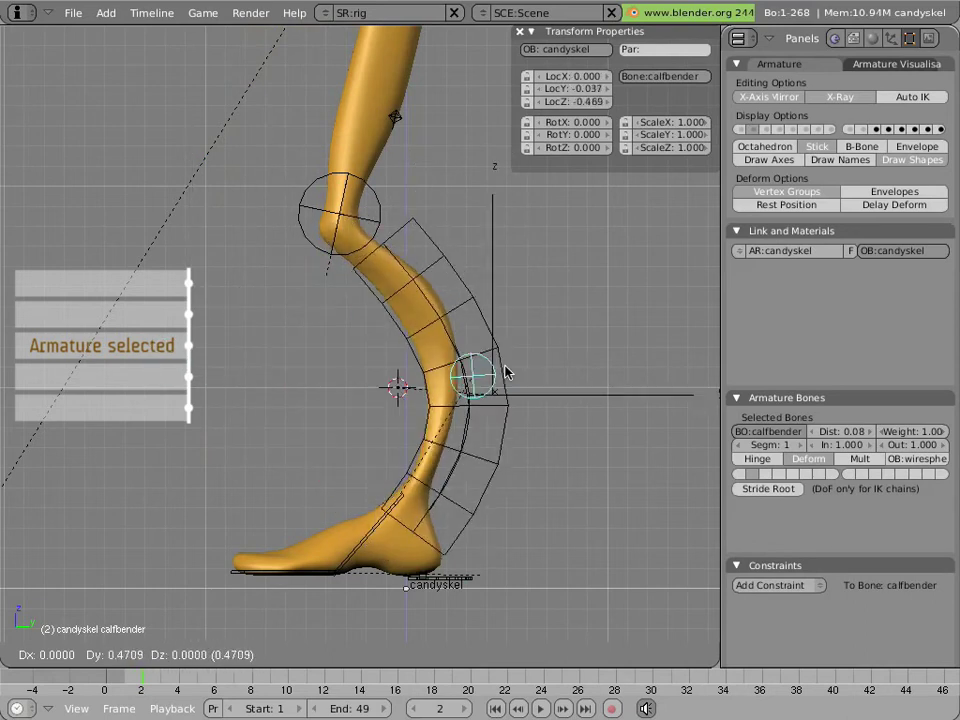
key("Escape")
scroll(425, 366, "down", 2)
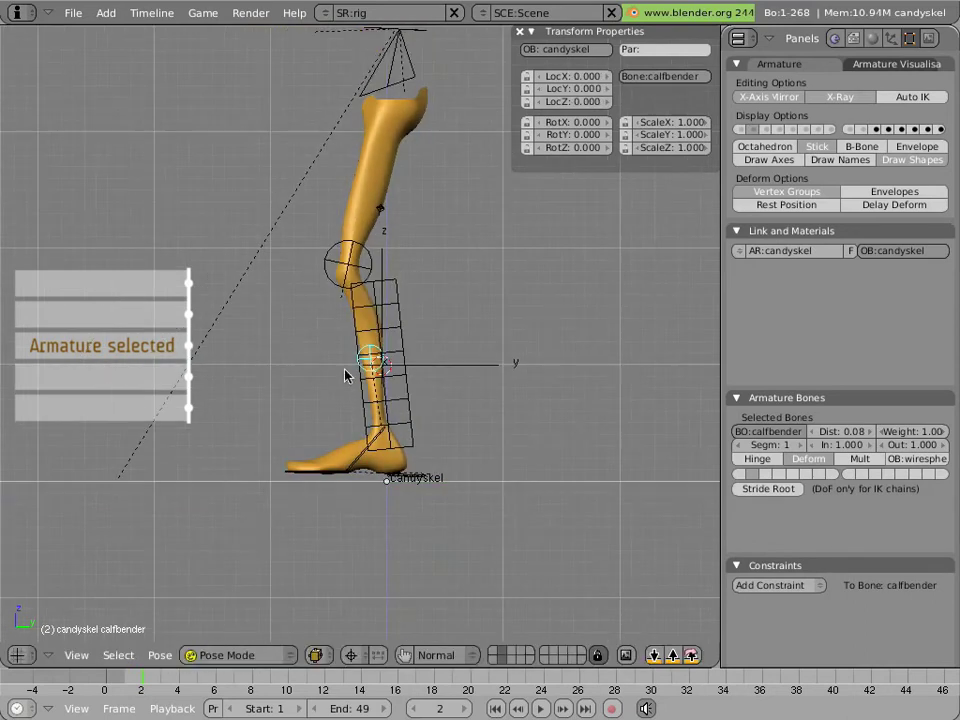
middle_click_drag(345, 375, 310, 389)
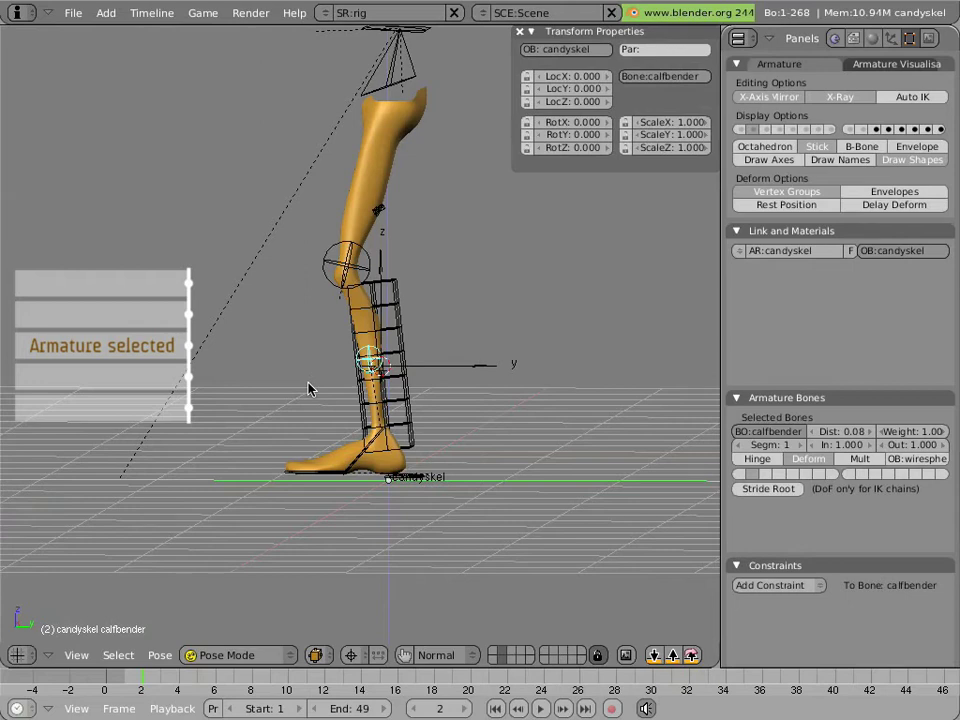
Switch the armature to Object Mode and trial-move it, then cancel
key("ctrl+Tab")
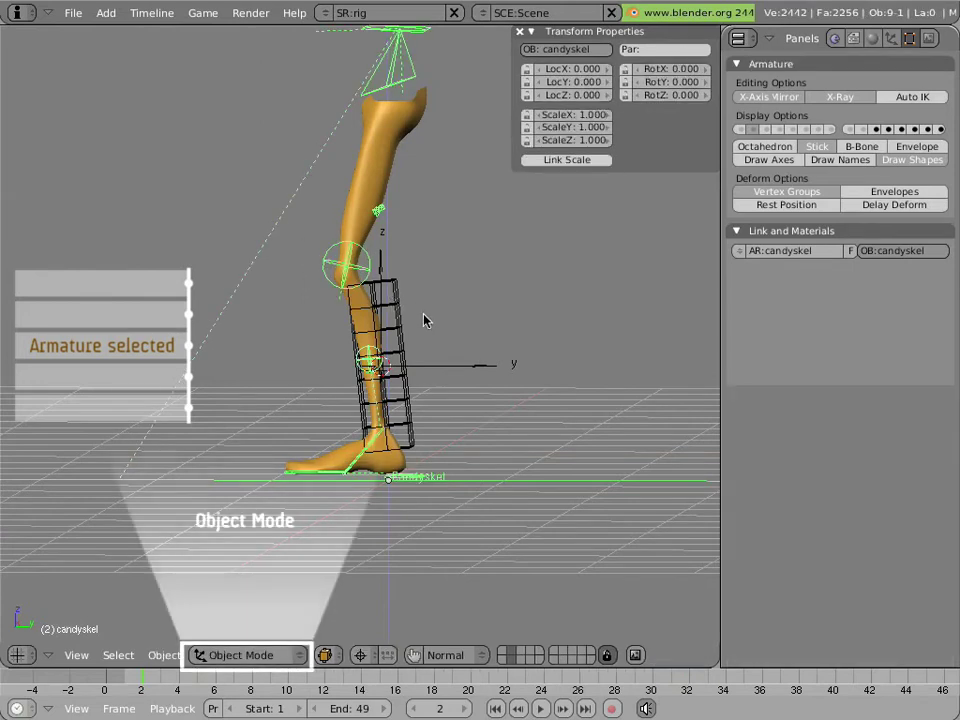
key("g")
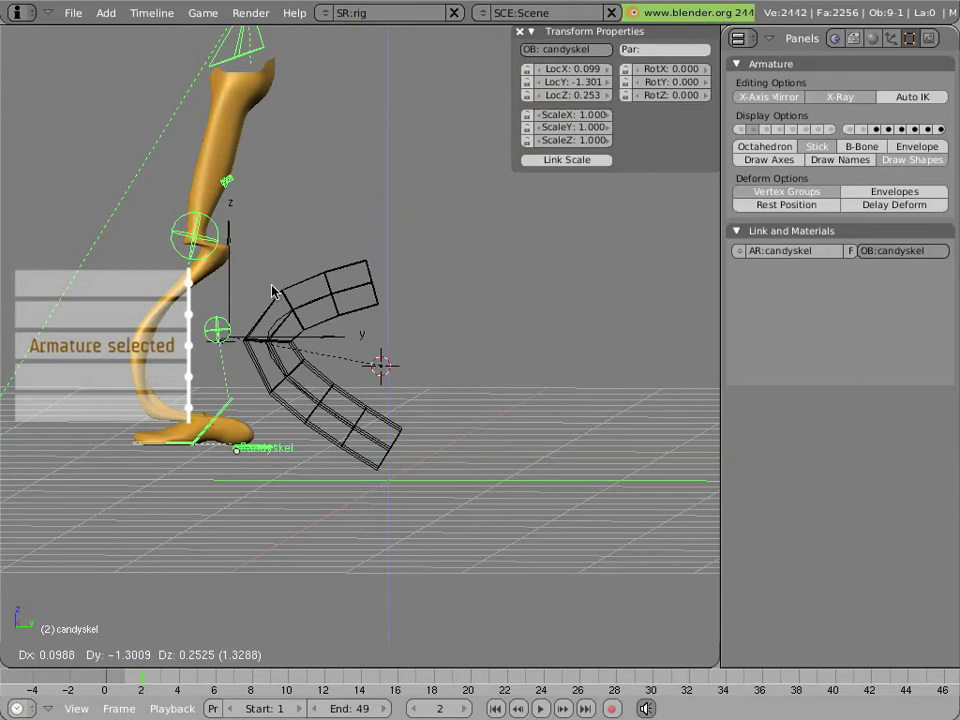
key("Escape")
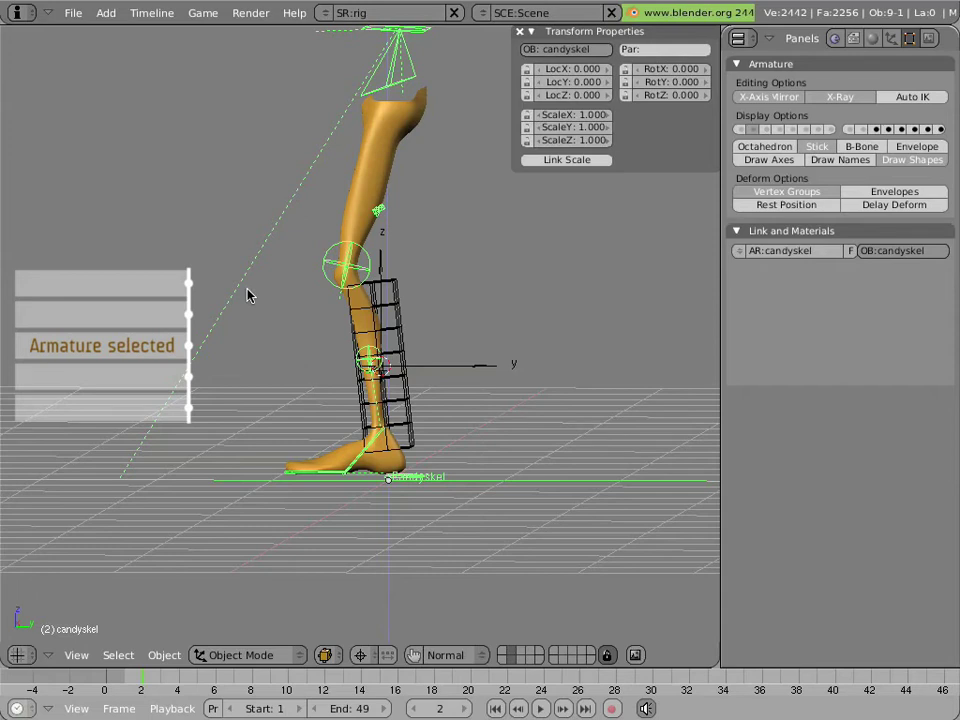
Switch to wireframe display and zoom and orbit for a tilted view of the leg rig
scroll(272, 318, "up", 3)
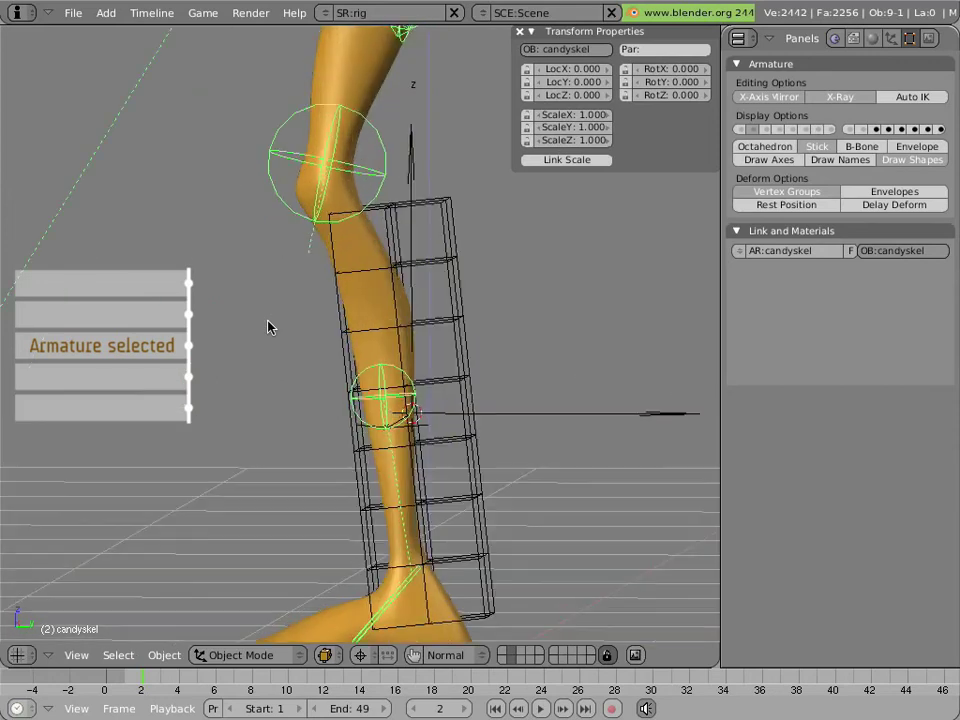
key("z")
middle_click_drag(346, 320, 328, 336)
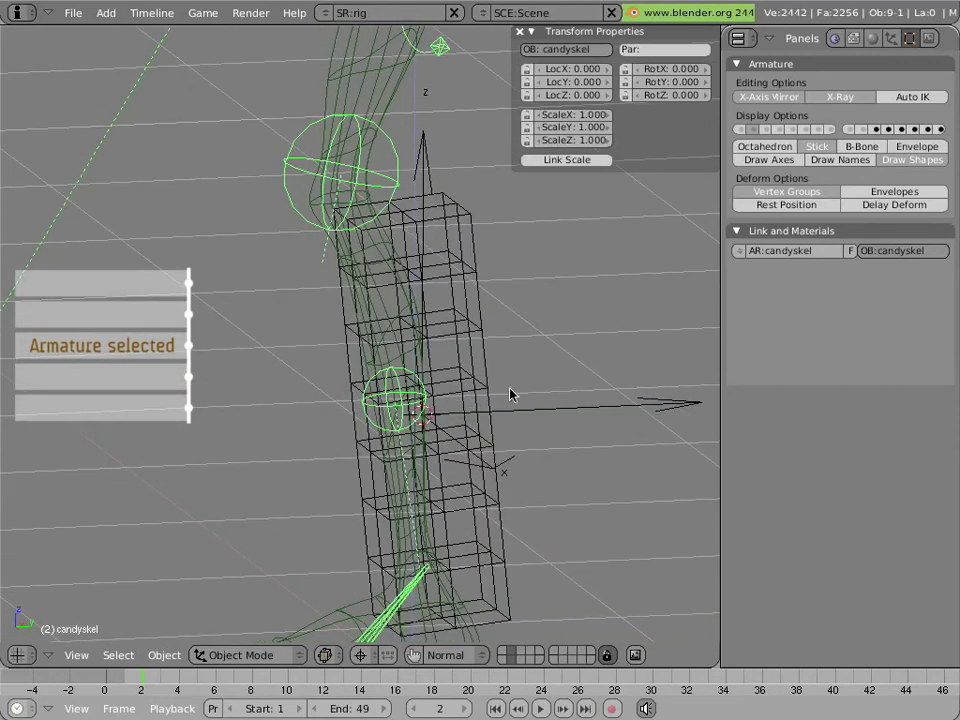
scroll(510, 393, "down", 3)
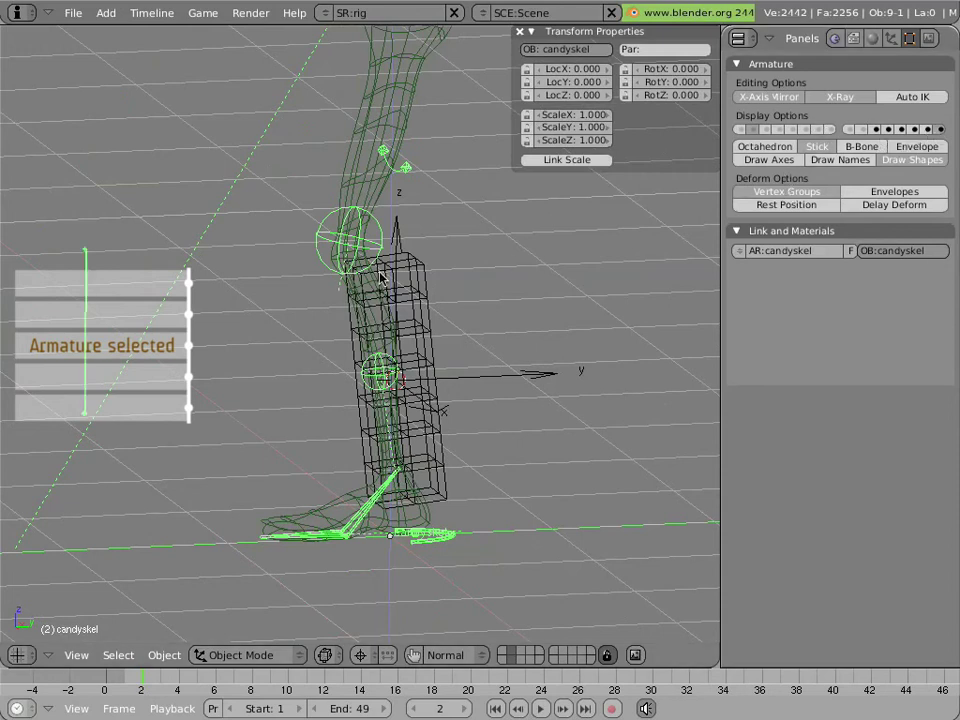
middle_click_drag(470, 300, 531, 322)
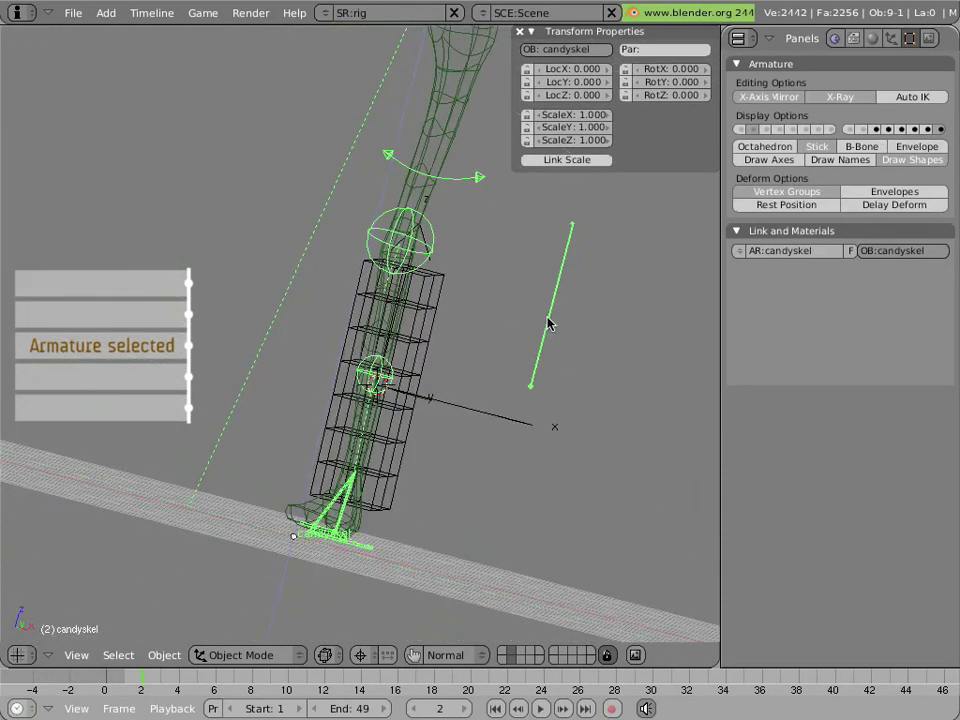
Parent calflattice and calfcurve to the dontouch bone using Ctrl+P > Bone
key("ctrl+Tab")
right_click(552, 322)
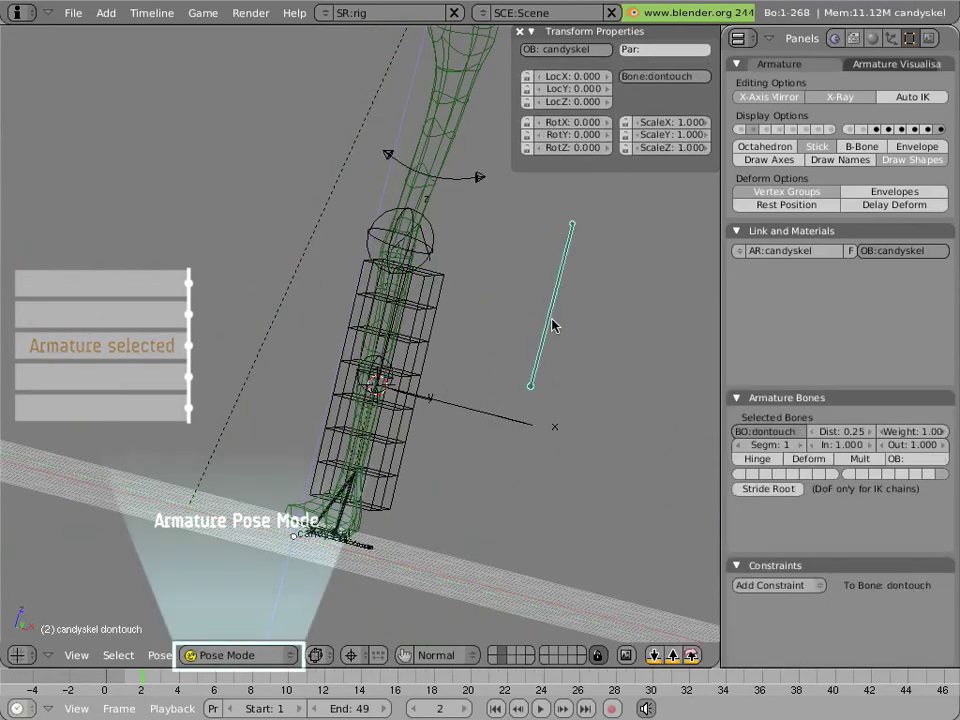
middle_click_drag(450, 294, 407, 304)
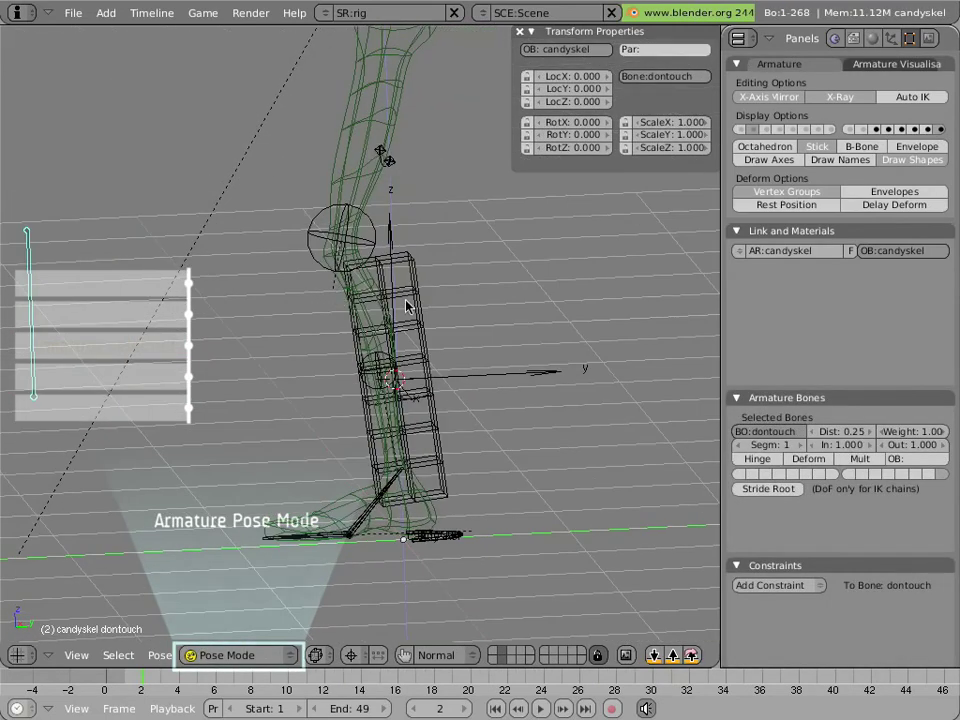
right_click(410, 310)
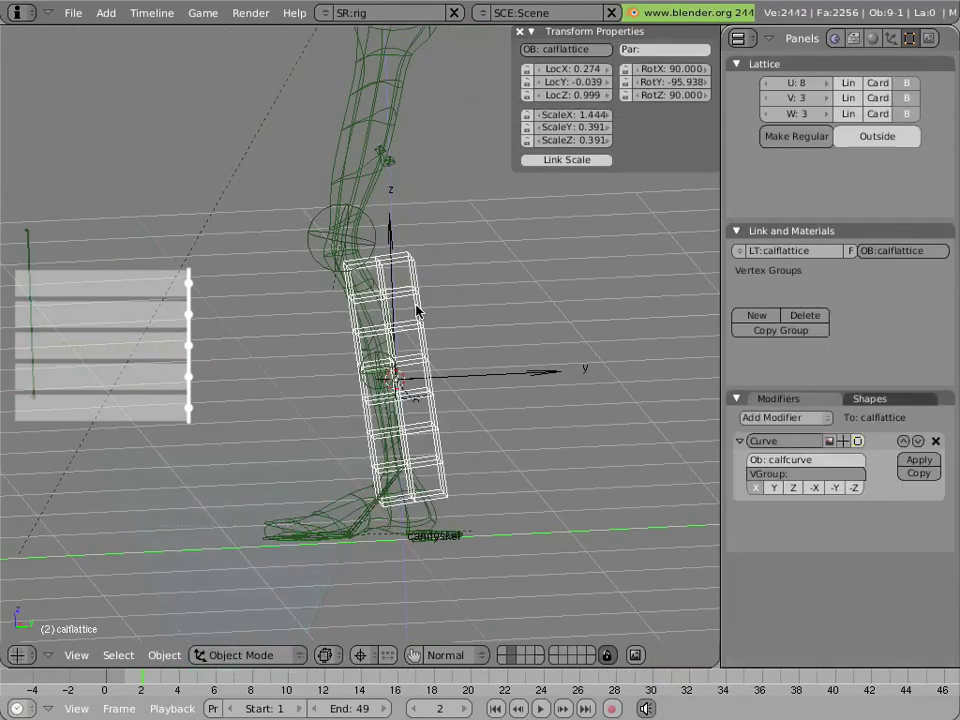
right_click(32, 308, "shift")
key("ctrl+p")
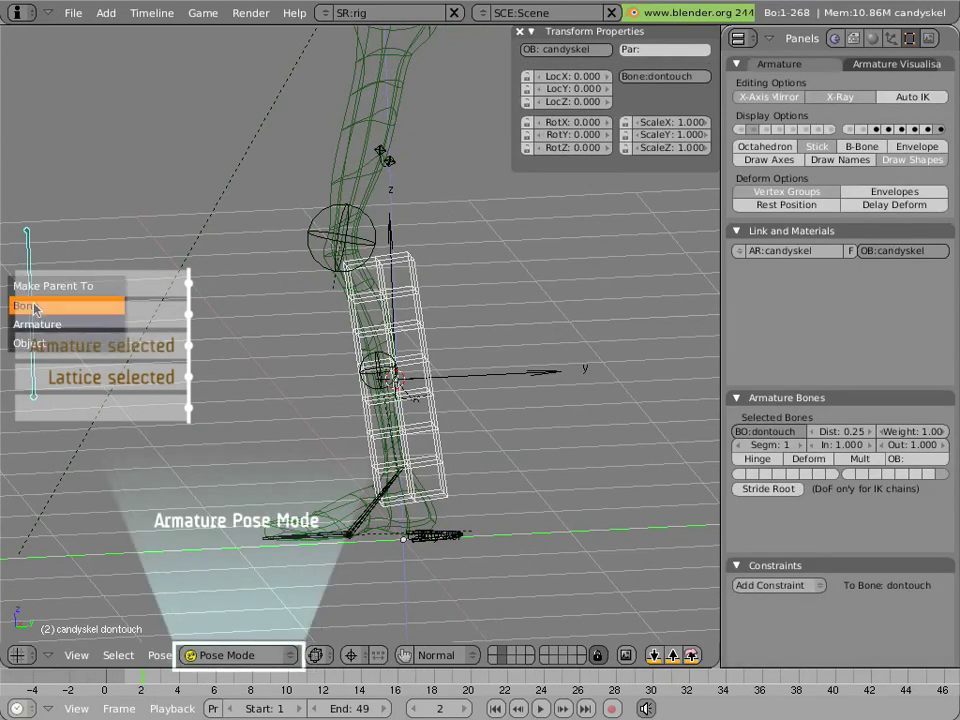
left_click(33, 308)
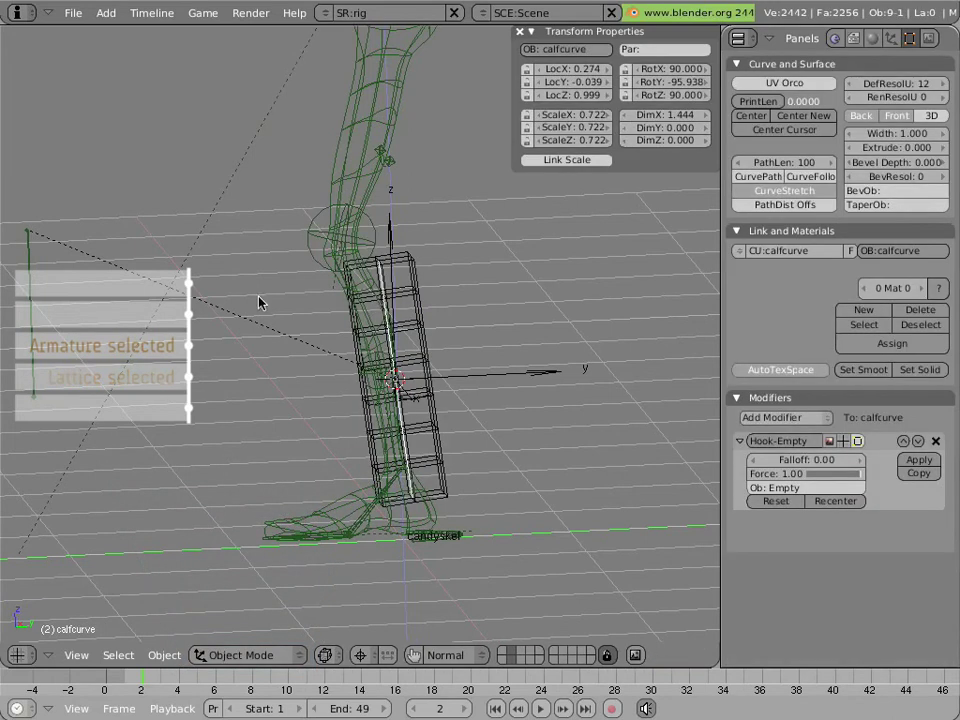
right_click(32, 283, "shift")
key("ctrl+p")
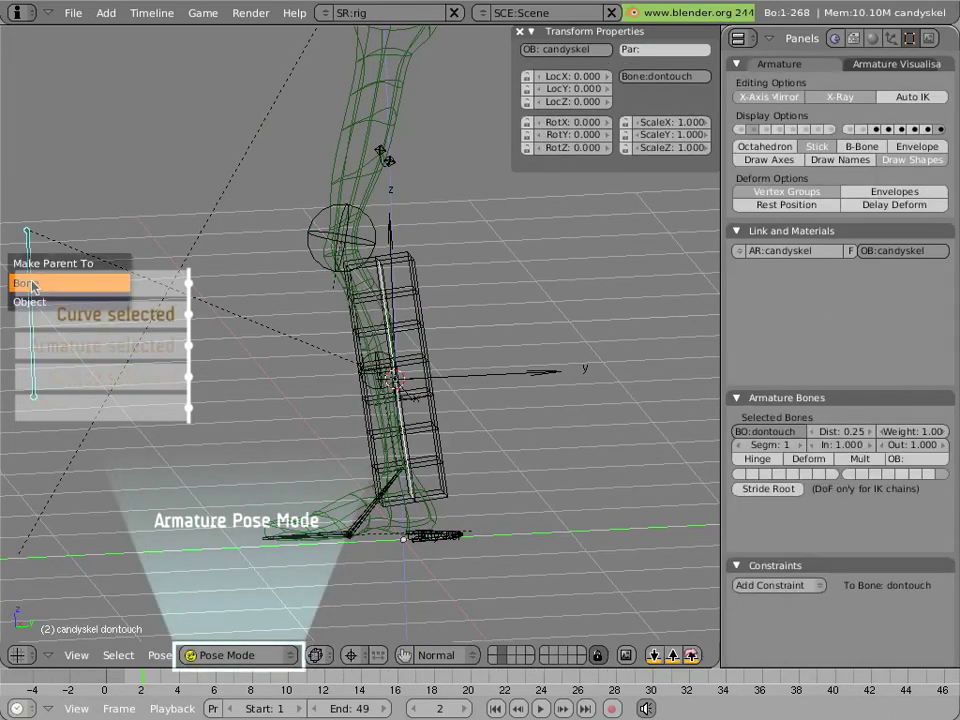
left_click(33, 284)
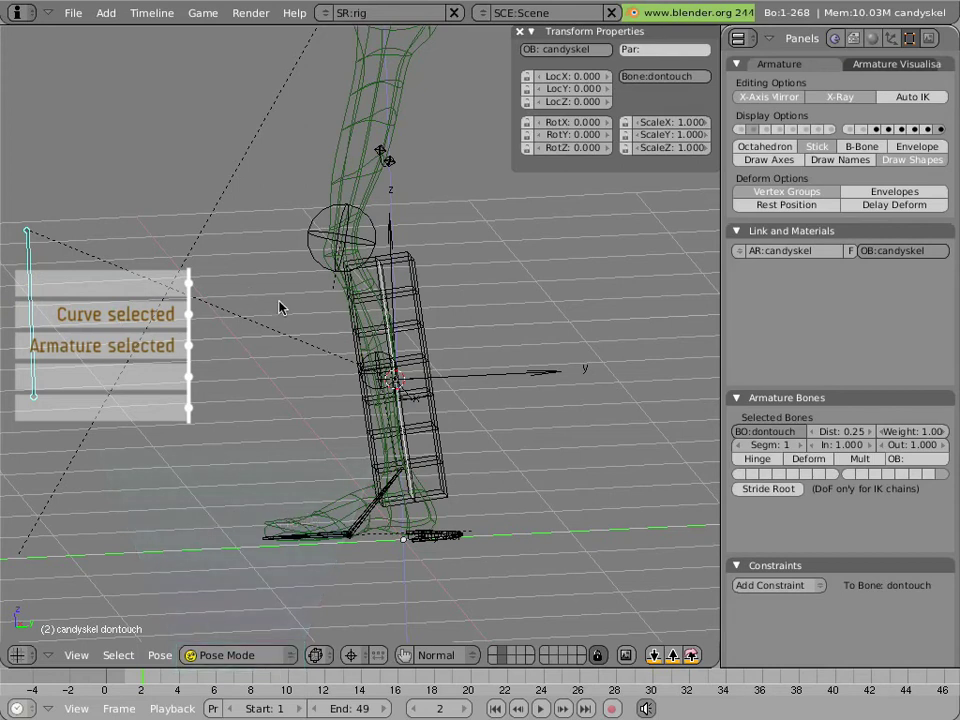
Hide calfcurve, calflattice and the hook Empty from the viewport
right_click(382, 304)
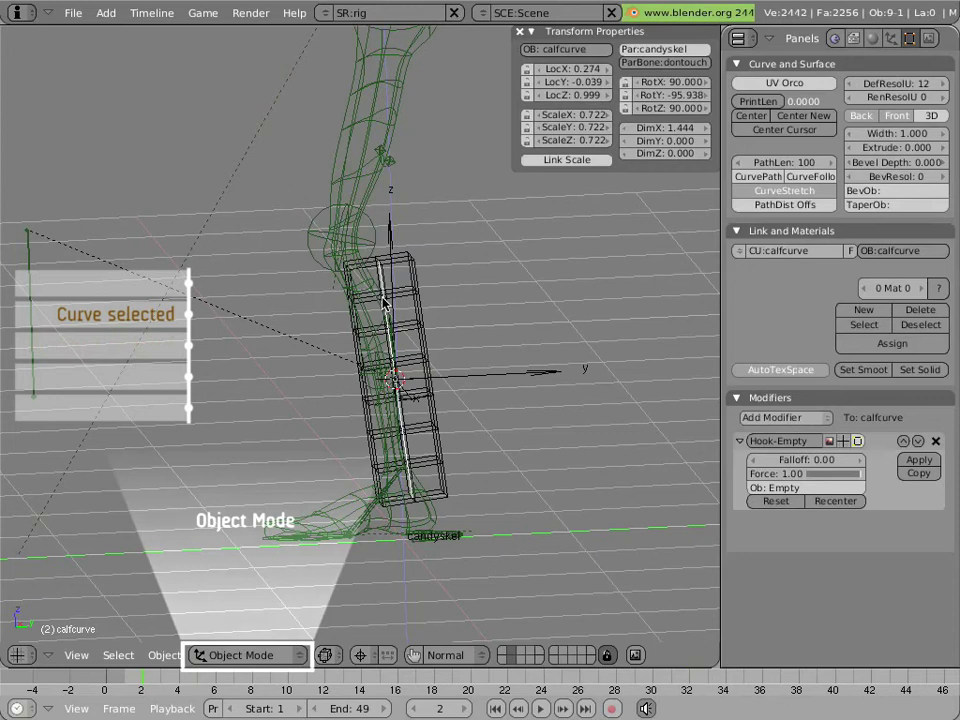
key("a")
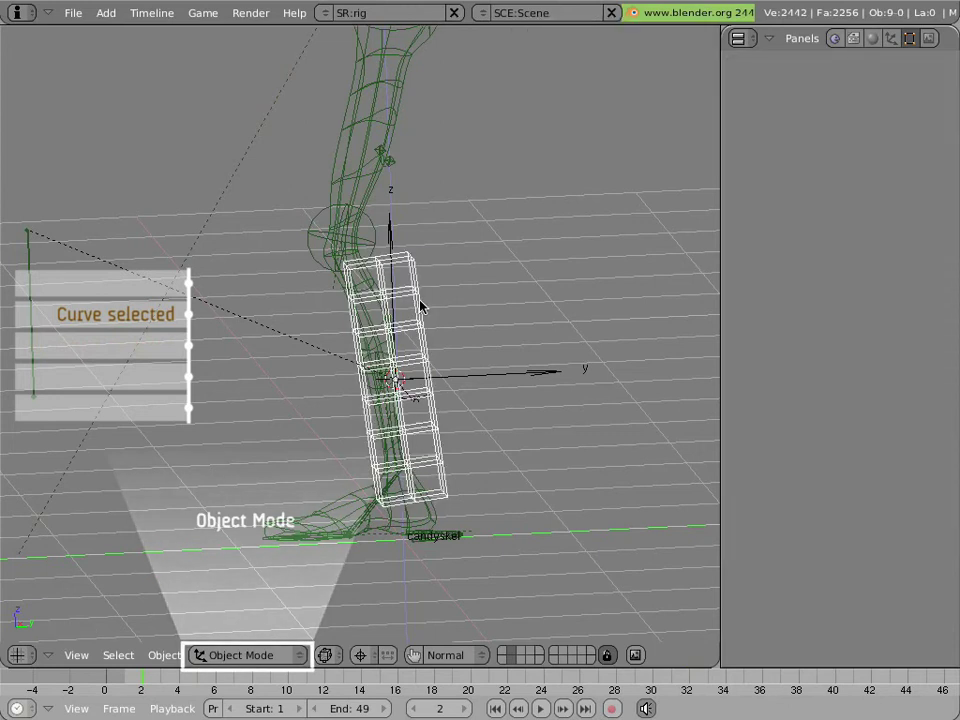
right_click(420, 305)
key("h")
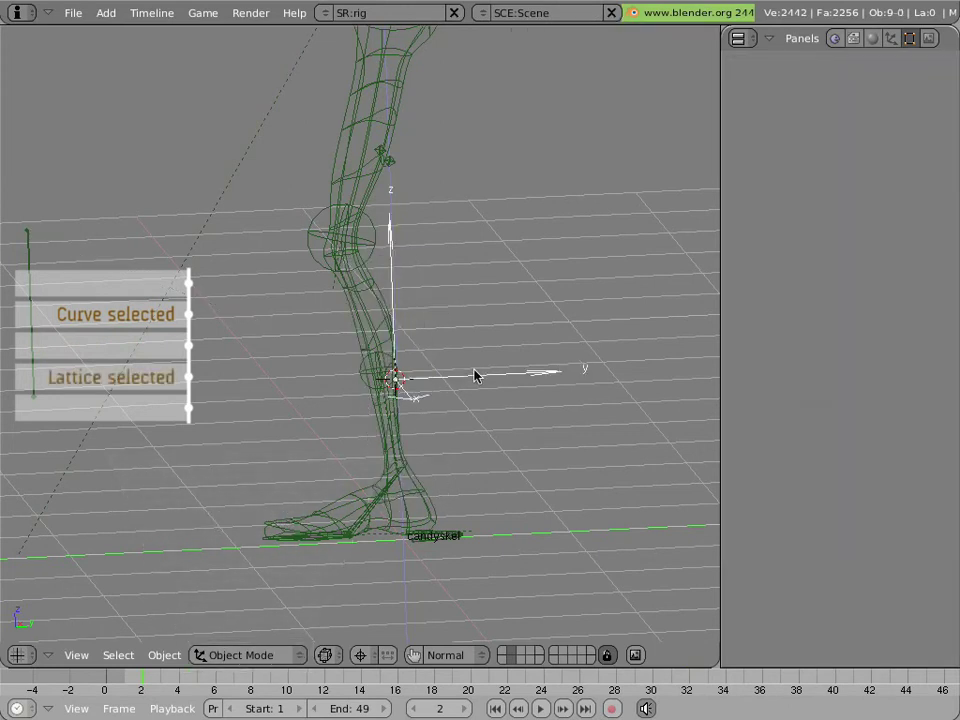
right_click(475, 375)
key("h")
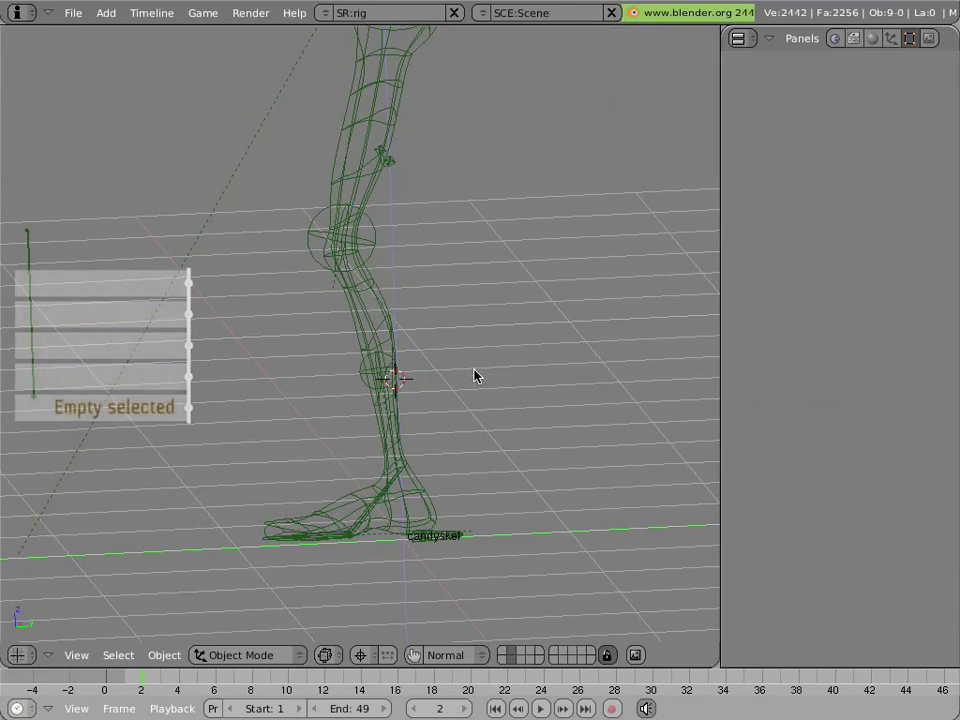
middle_click_drag(475, 375, 585, 317)
scroll(585, 316, "up", 4)
scroll(580, 315, "down", 6)
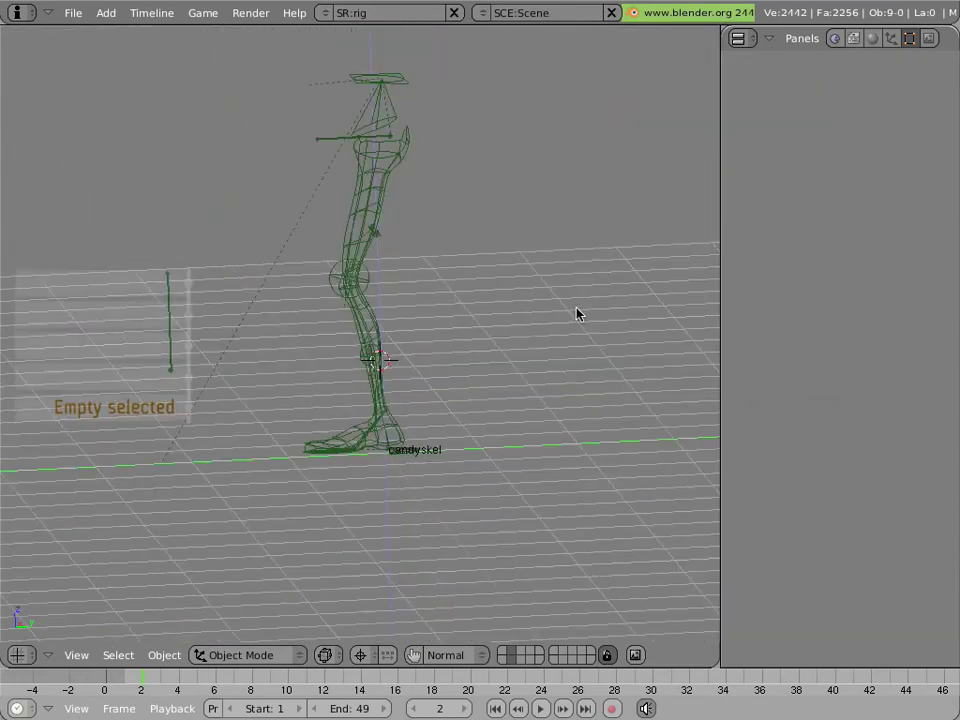
right_click(349, 279)
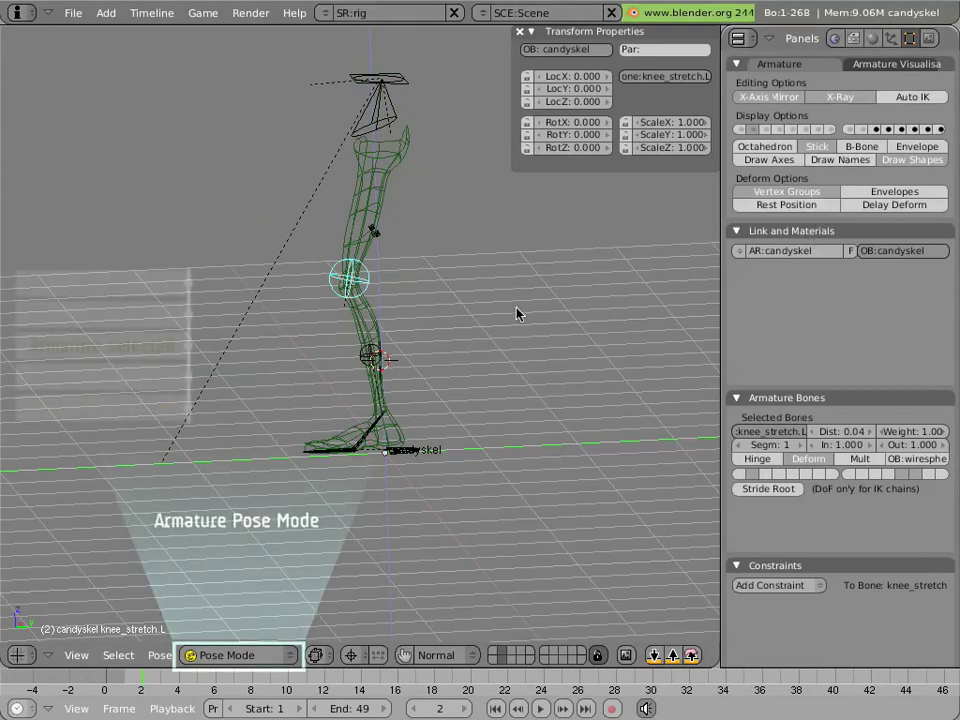
Switch to solid shading, move foot.L, and test-move calfbender before cancelling
key("z")
right_click(392, 450)
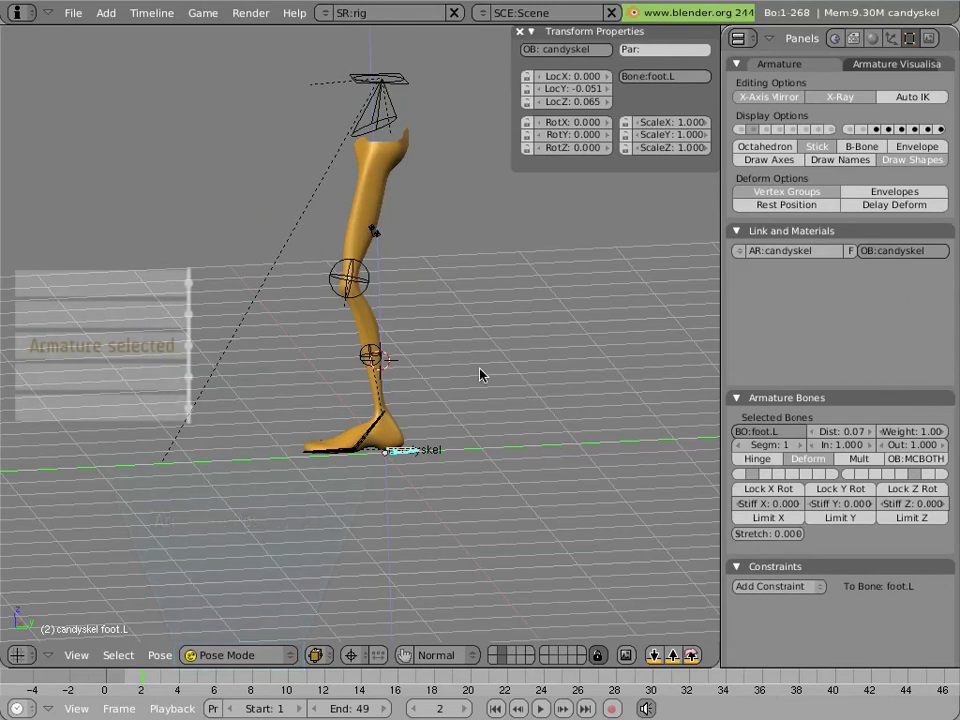
key("g")
left_click(285, 315)
right_click(307, 315)
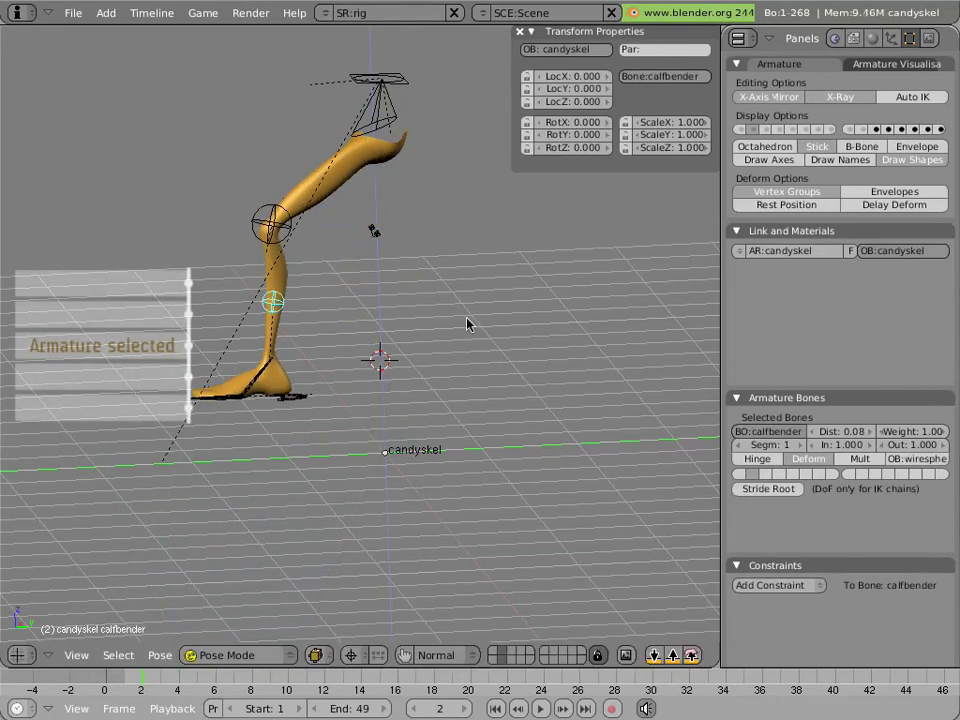
key("g")
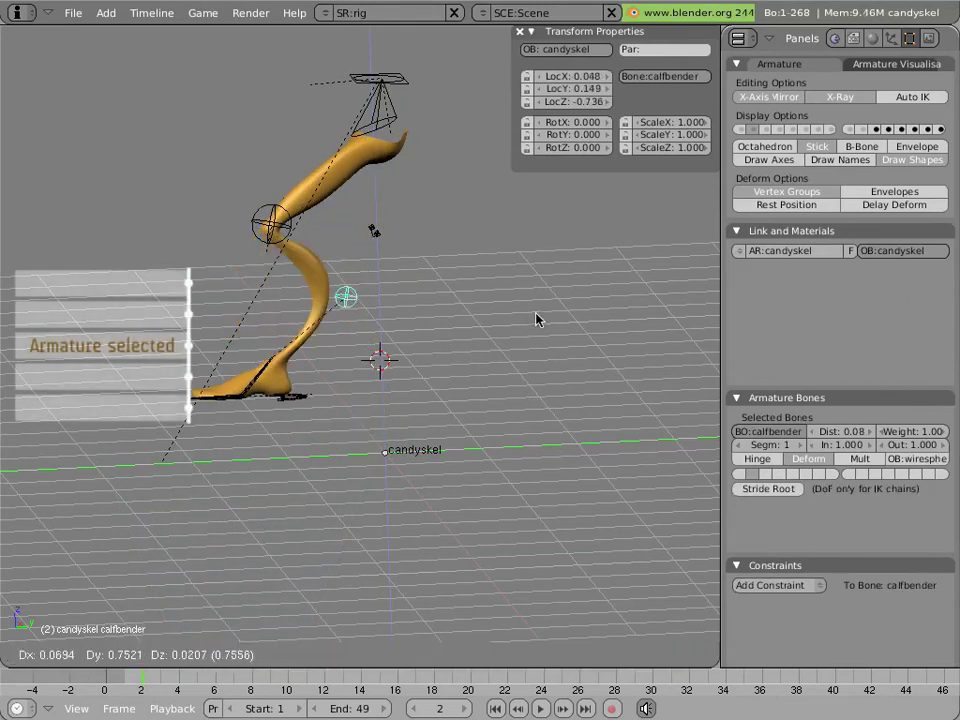
key("Escape")
middle_click_drag(360, 320, 380, 185)
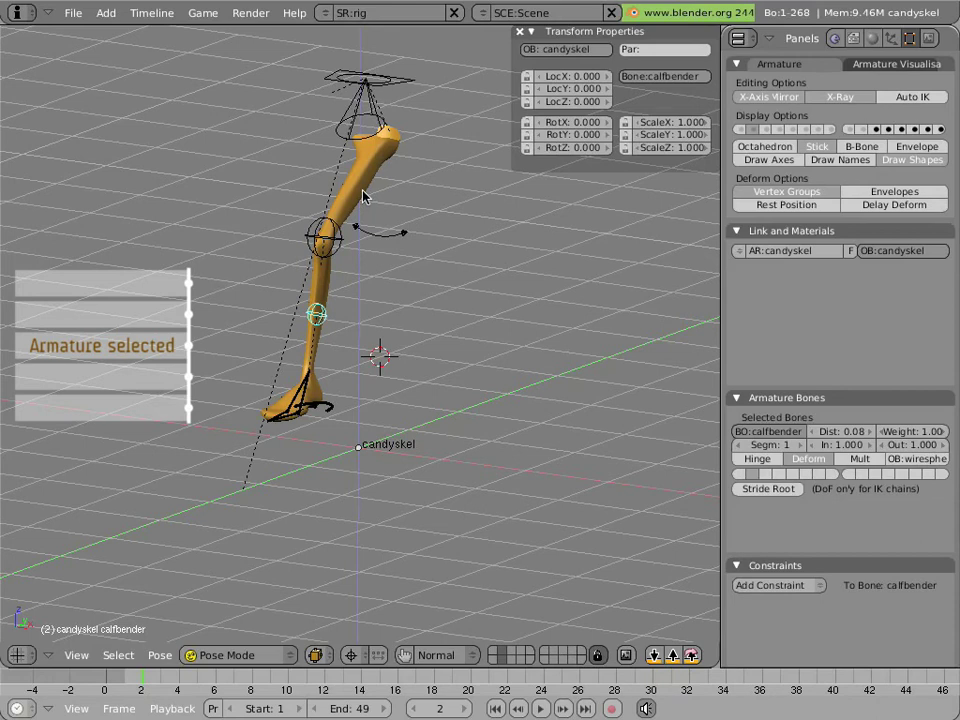
Lock calfbender's X, Y and Z rotation and X, Y and Z scale
left_click(526, 121)
left_click(526, 134)
left_click(526, 147)
left_click(626, 122)
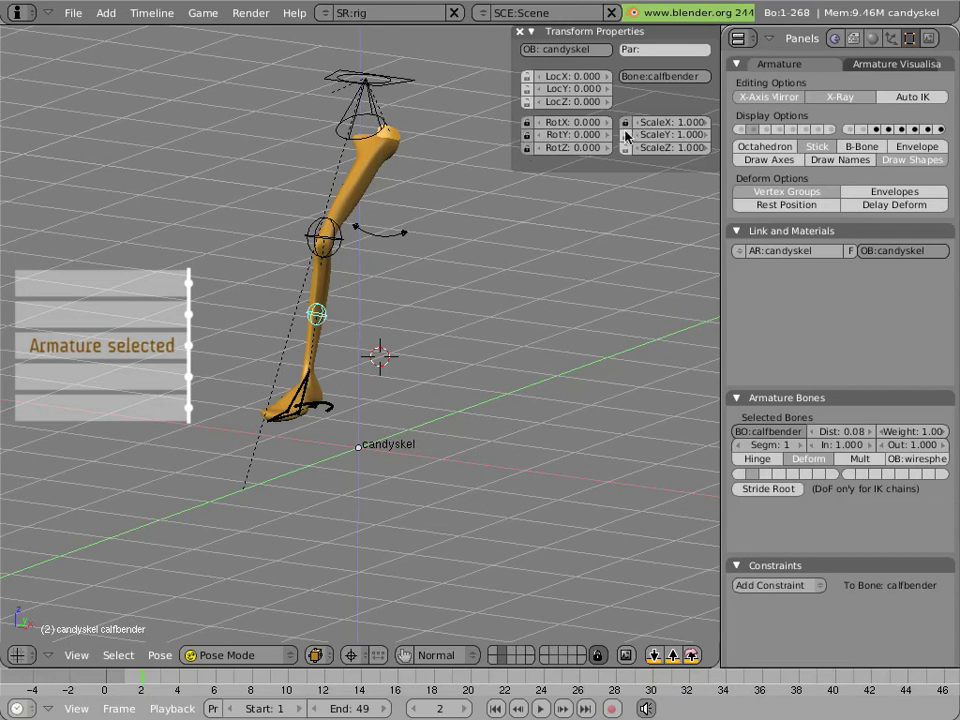
left_click(626, 134)
left_click(626, 147)
Enable the 3D manipulator in translate mode, centred on the selected bone
left_click(404, 655)
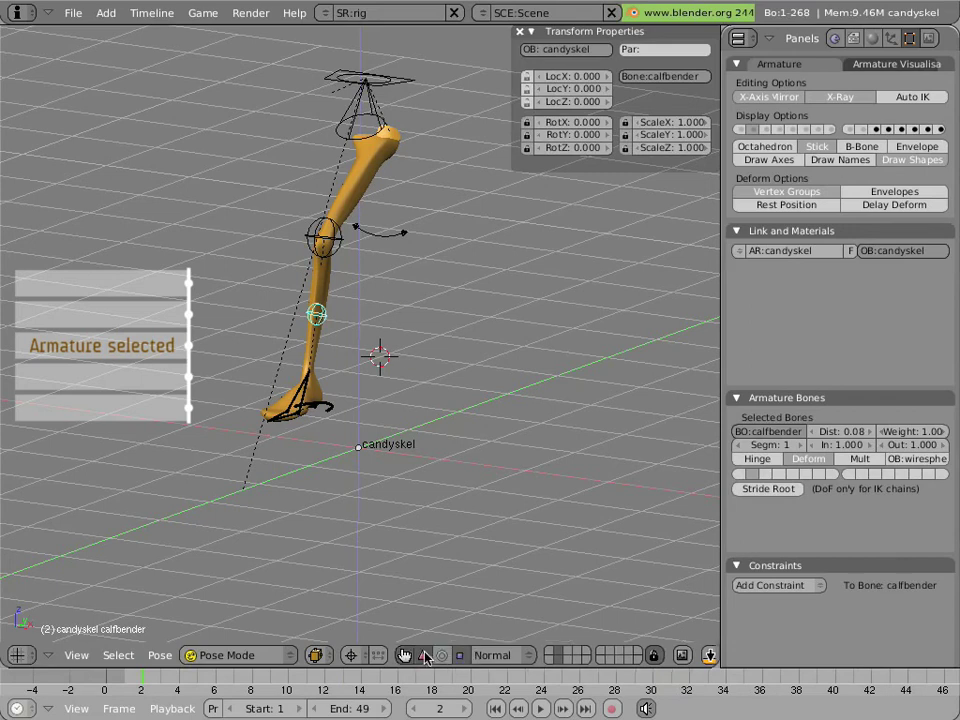
left_click(423, 655)
key("comma")
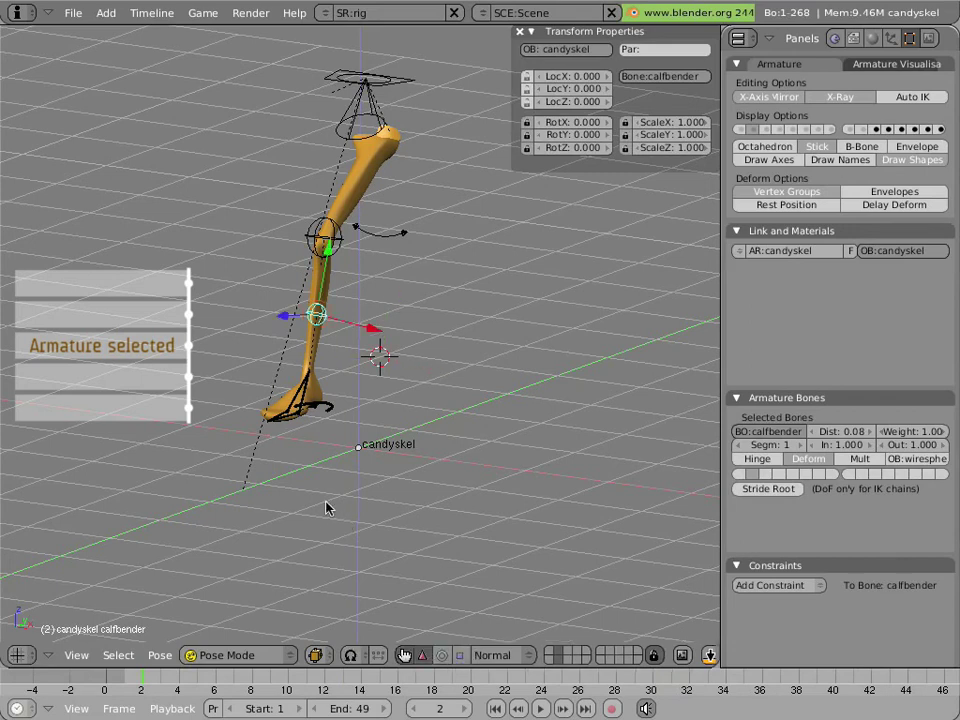
middle_click_drag(328, 506, 549, 294)
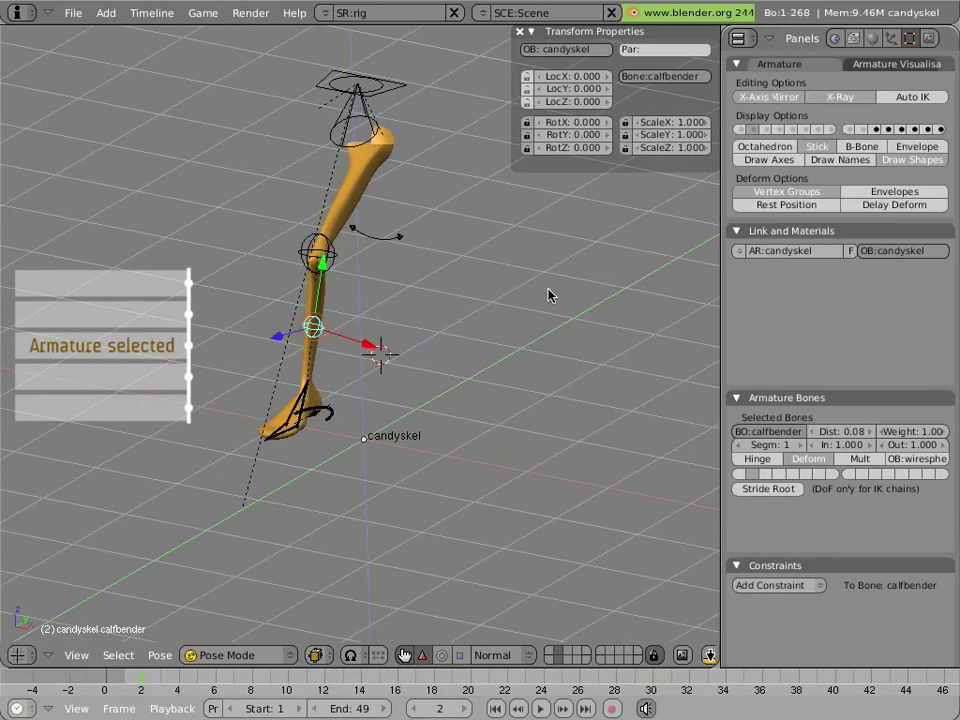
Lock calfbender's X location, and toggle knee_stretch.L's Y location lock on and off
left_click(527, 77)
middle_click_drag(380, 220, 287, 184)
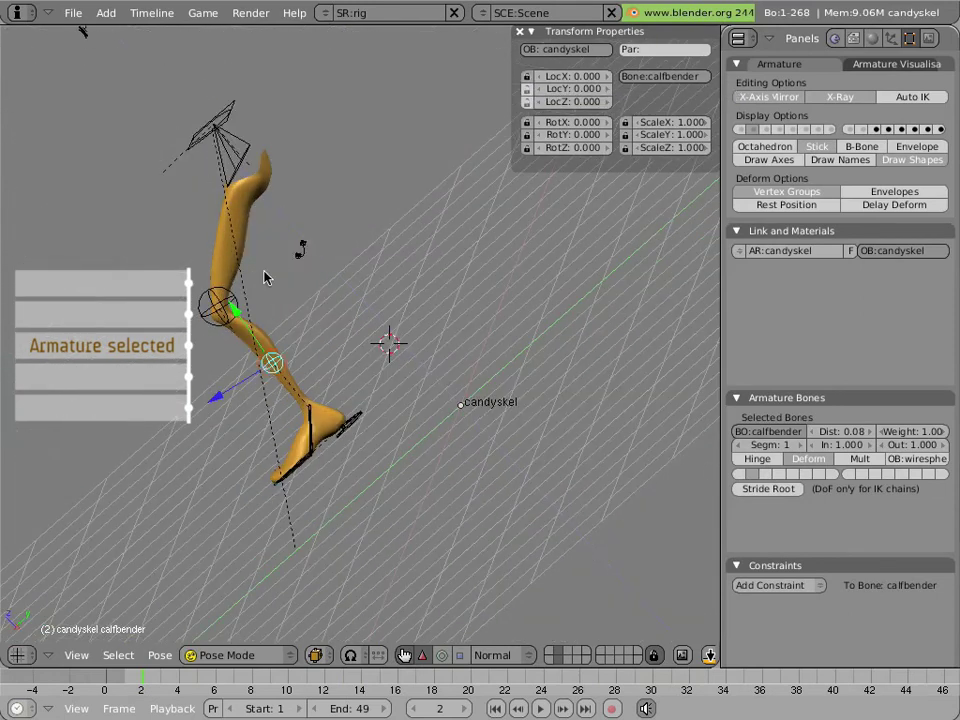
right_click(229, 297)
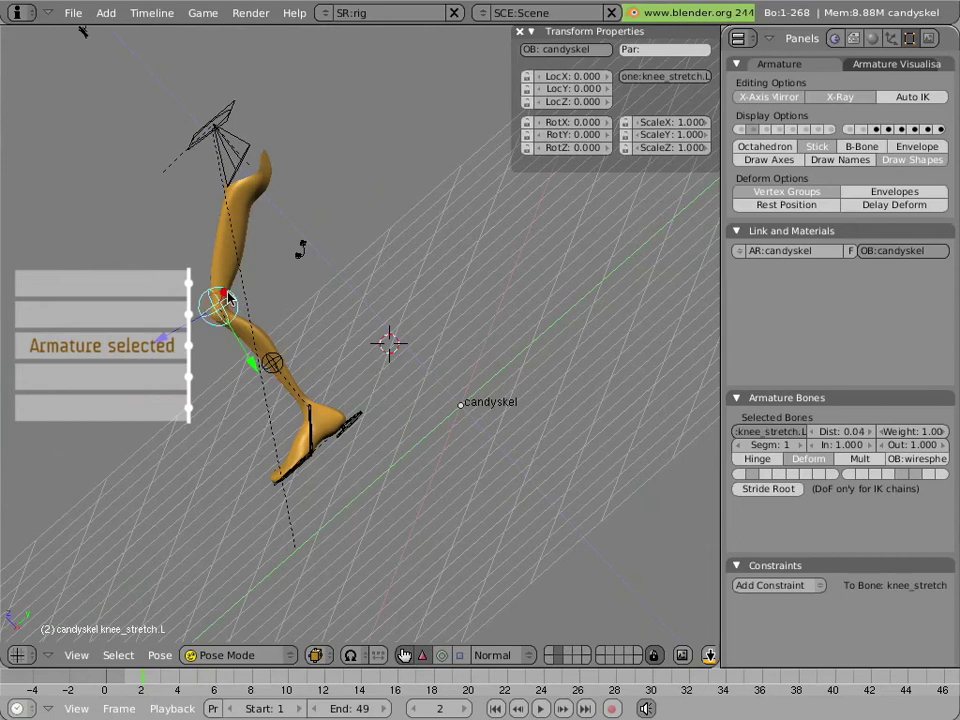
left_click(527, 89)
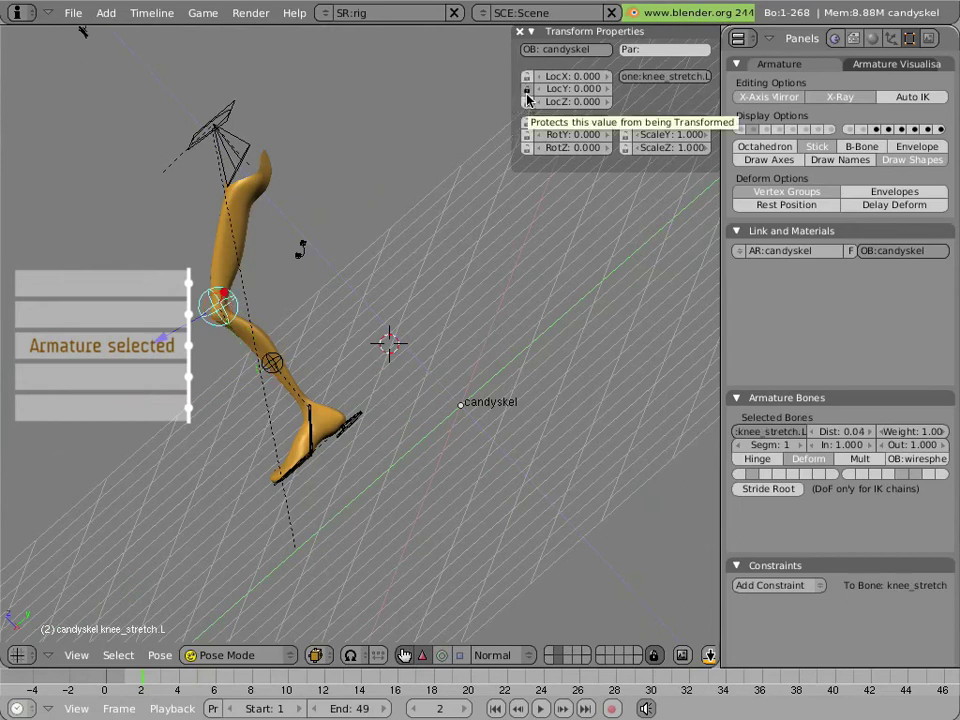
left_click(527, 89)
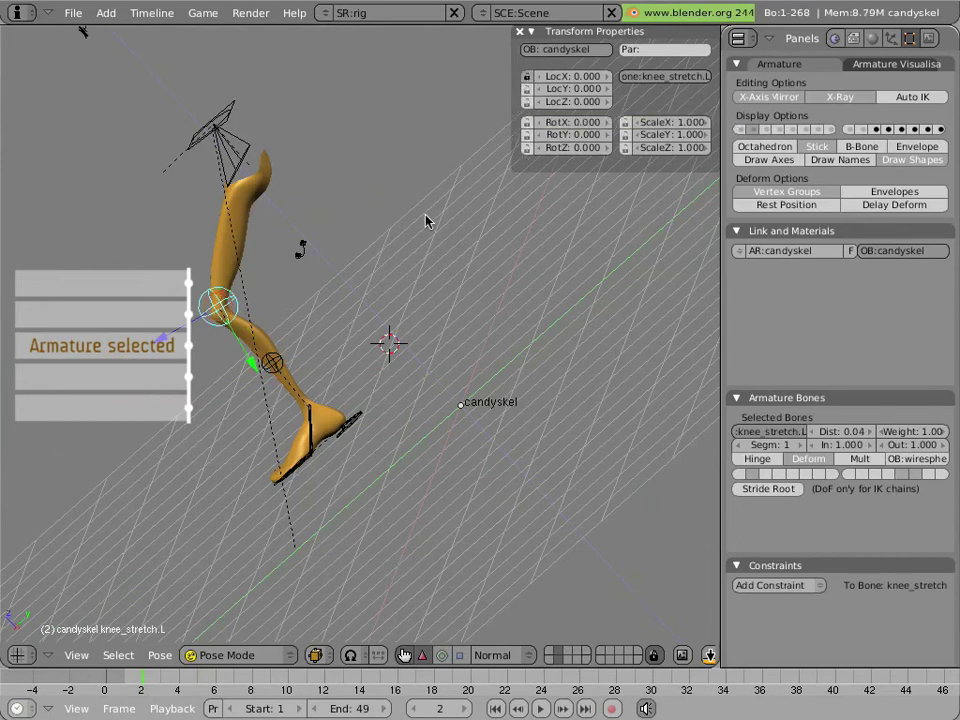
middle_click_drag(425, 220, 310, 272)
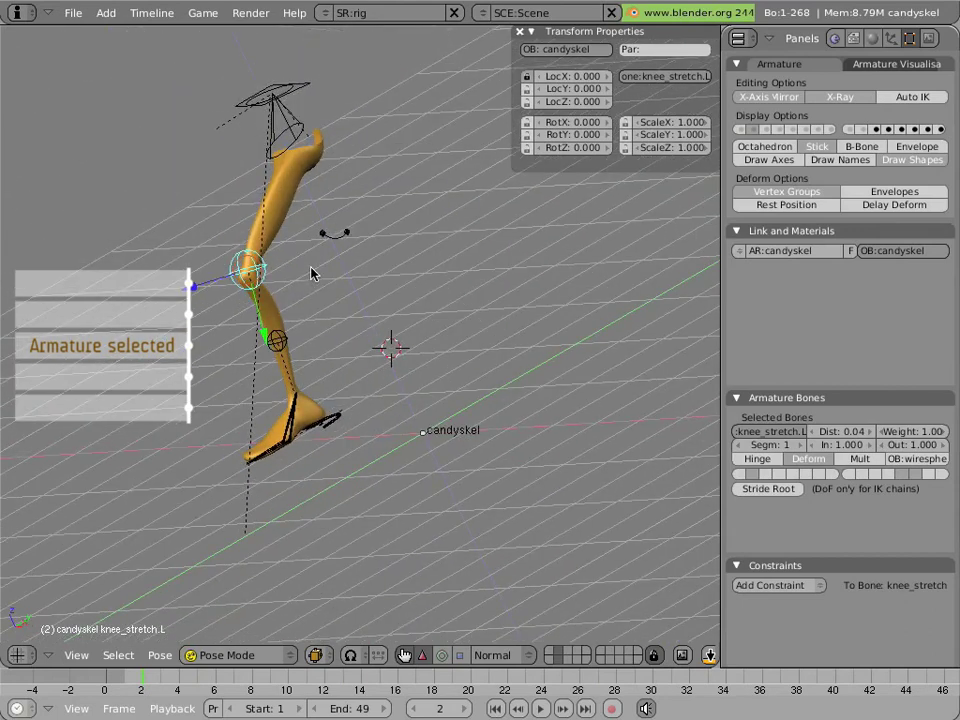
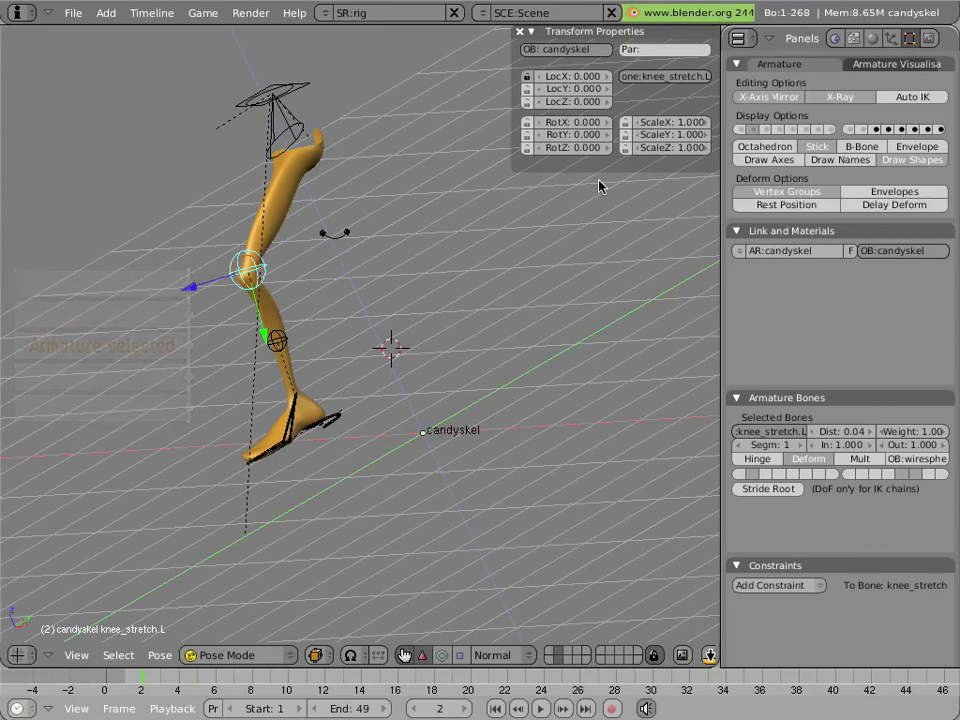
Save the leg rig as foot_leg_1e.blend, then bring up the Open file browser
left_click(76, 16)
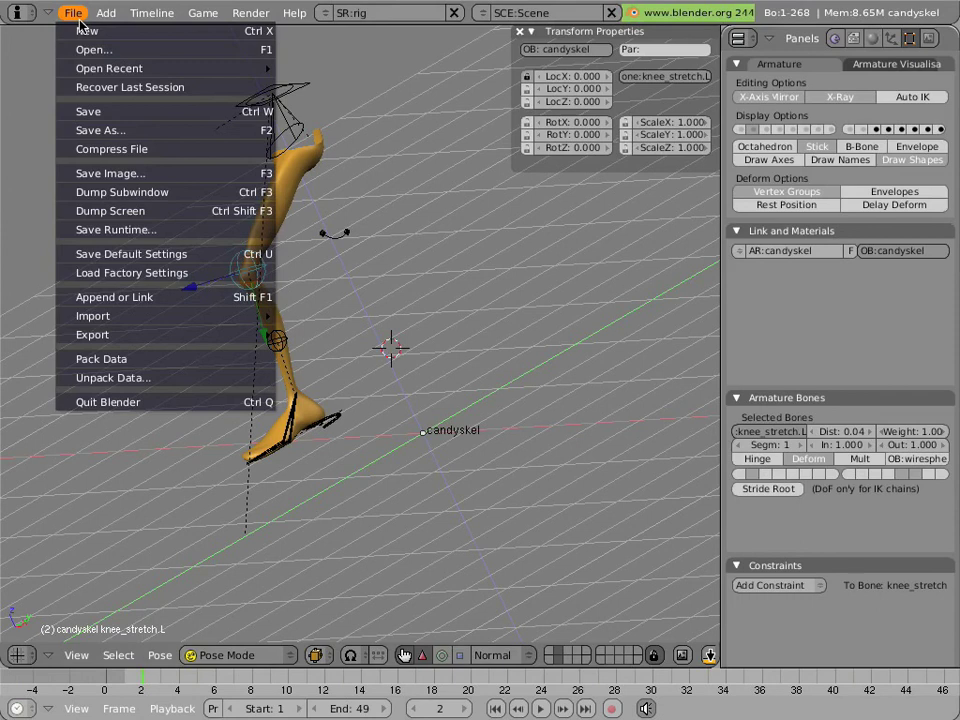
left_click(96, 130)
left_click(100, 72)
left_click(100, 72)
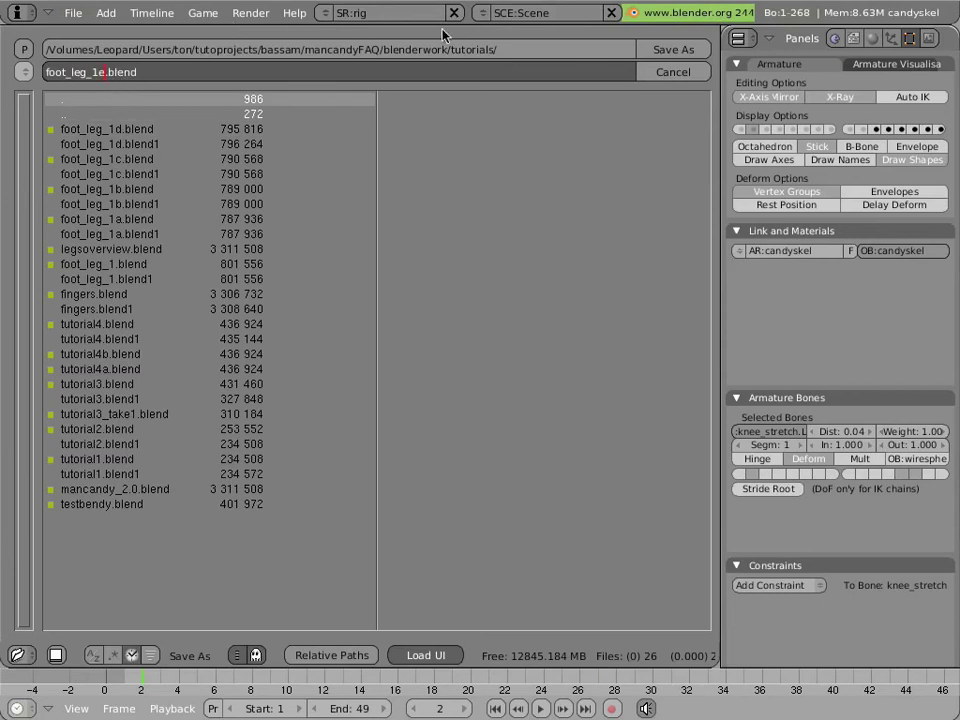
left_click(675, 52)
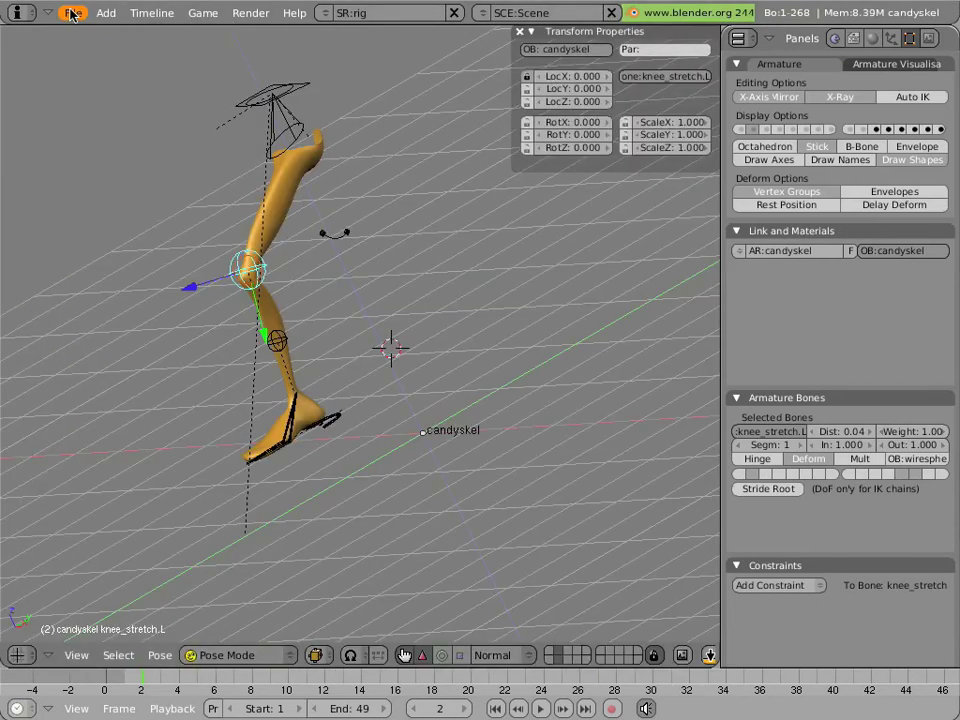
left_click(74, 13)
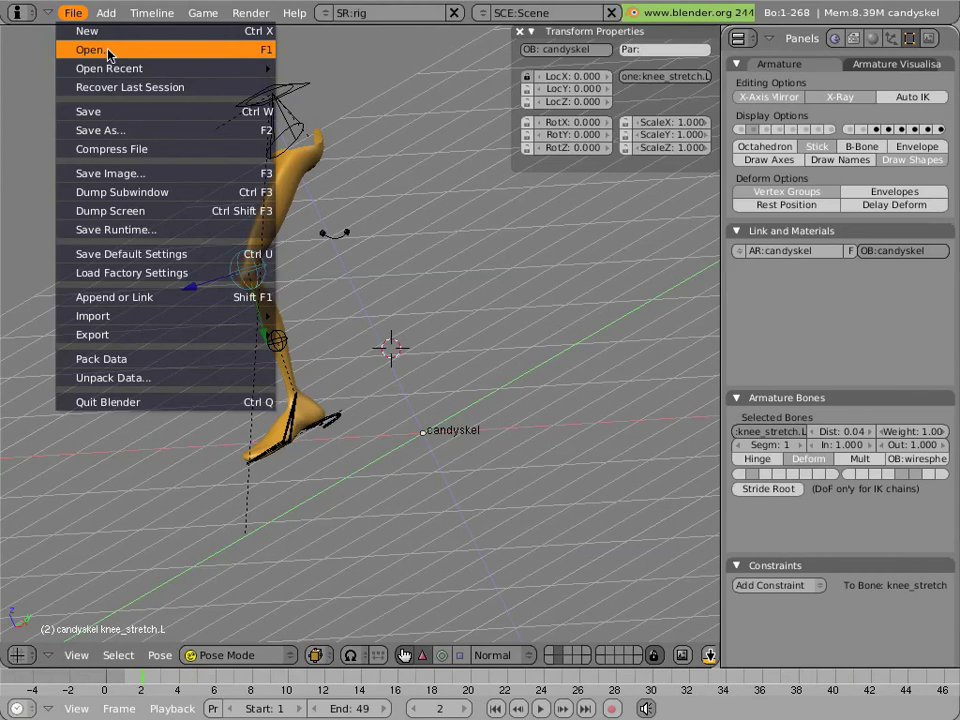
left_click(110, 55)
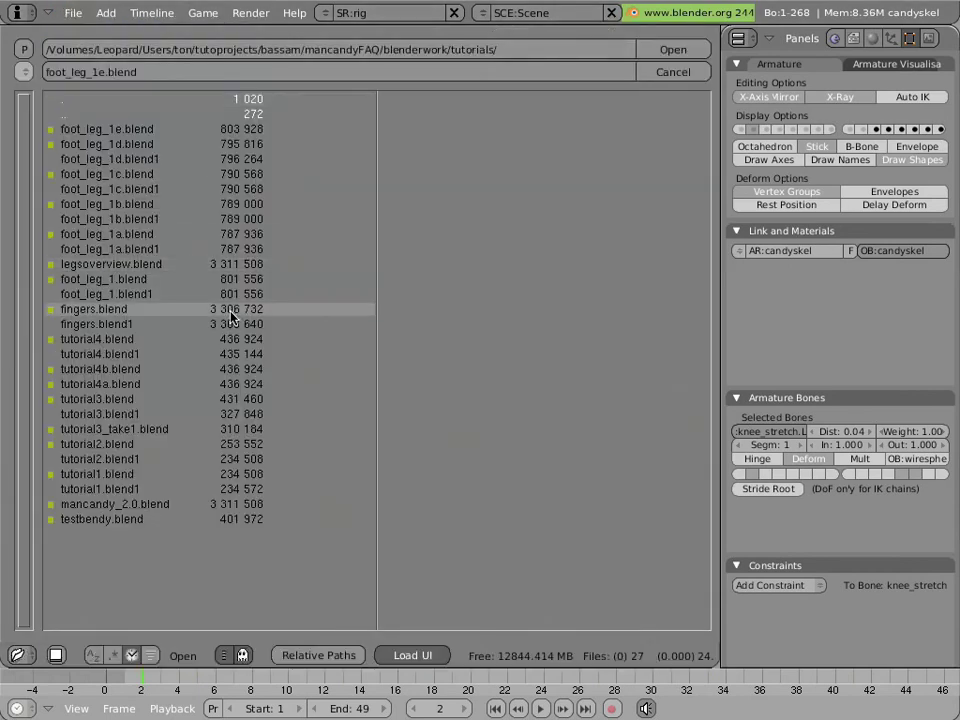
Load mancandy_2.0.blend and orbit to a side view of the character
double_click(194, 512)
scroll(411, 394, "down", 4)
middle_click_drag(411, 394, 232, 426)
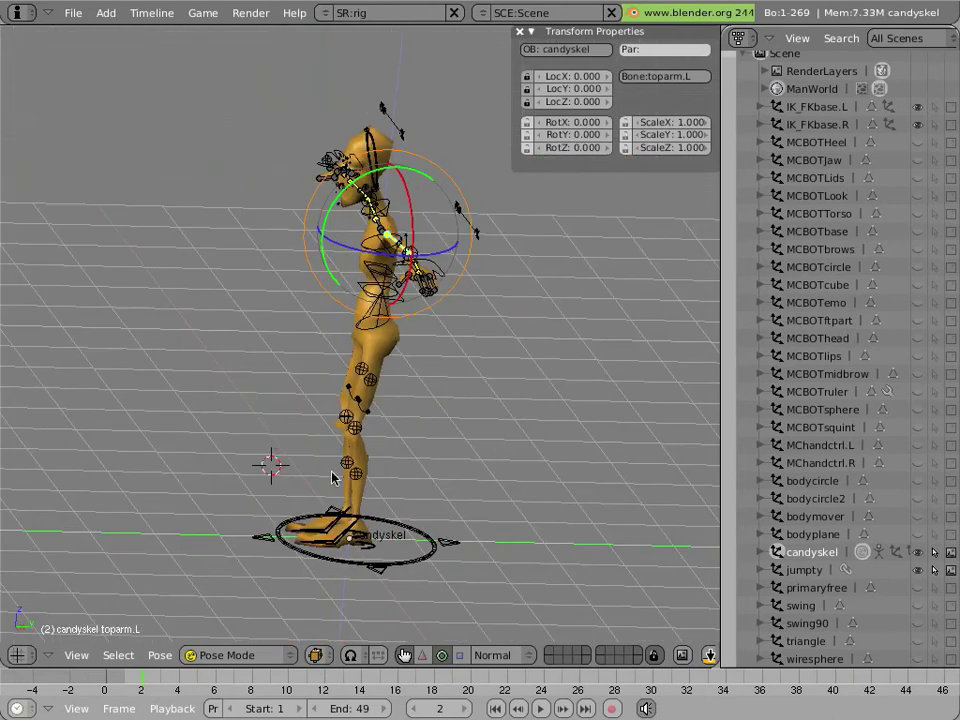
Test-move the left thigh, forearm and bicep bend bones without keeping the changes
right_click(380, 400)
key("g")
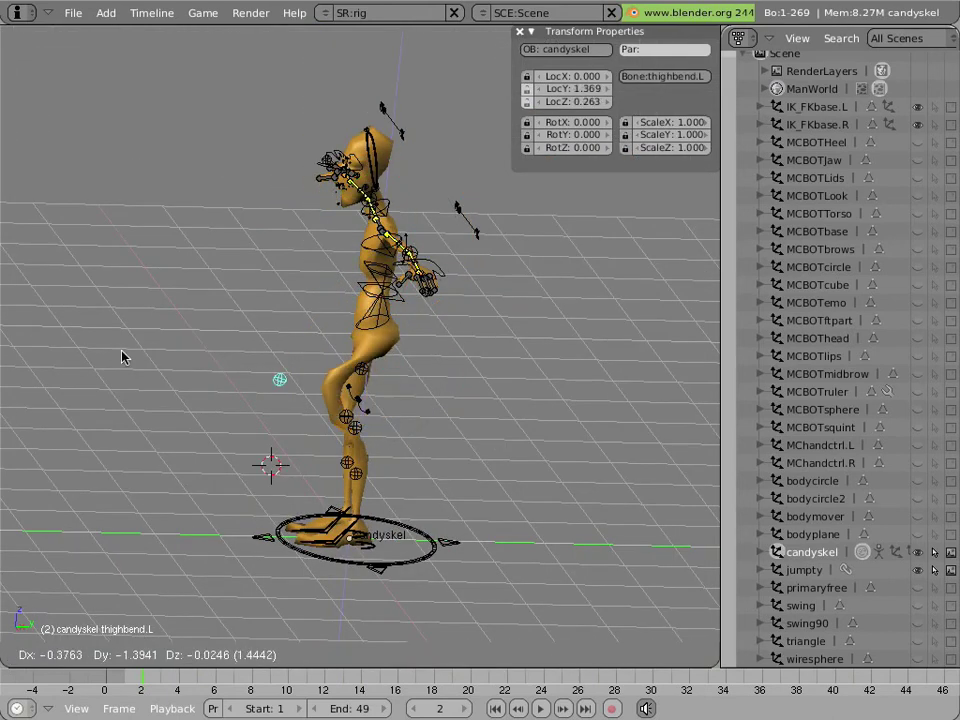
left_click(231, 422)
middle_click_drag(231, 422, 315, 568)
scroll(313, 393, "up", 3)
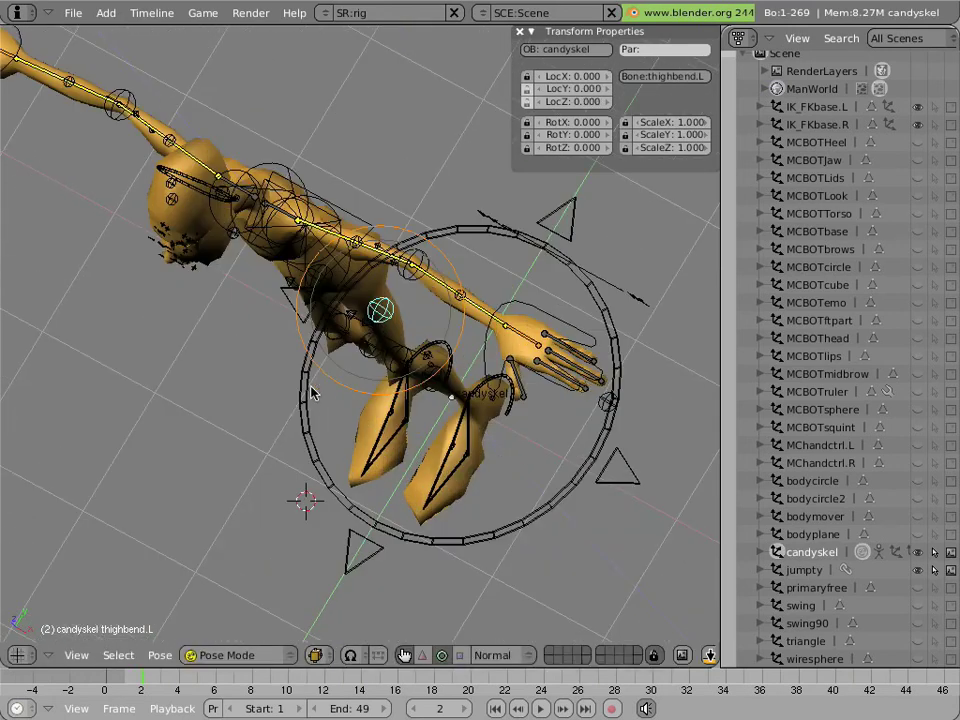
right_click(345, 232)
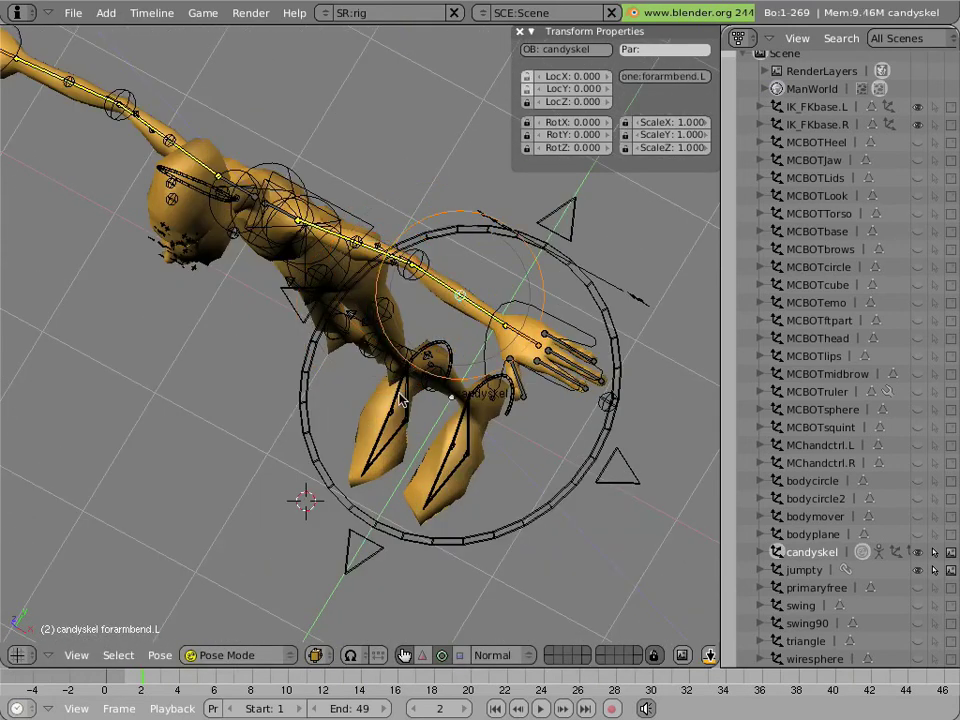
key("g")
key("Escape")
right_click(357, 249)
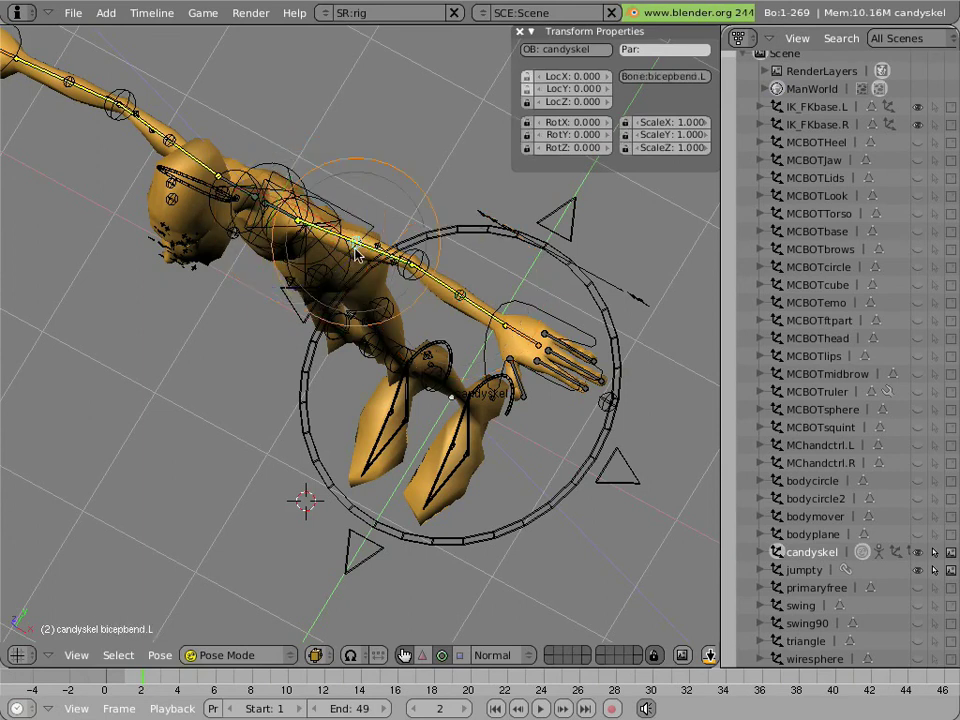
key("g")
key("Escape")
Test-move the Neckbend bone, then cancel so it snaps back
scroll(213, 390, "up", 3)
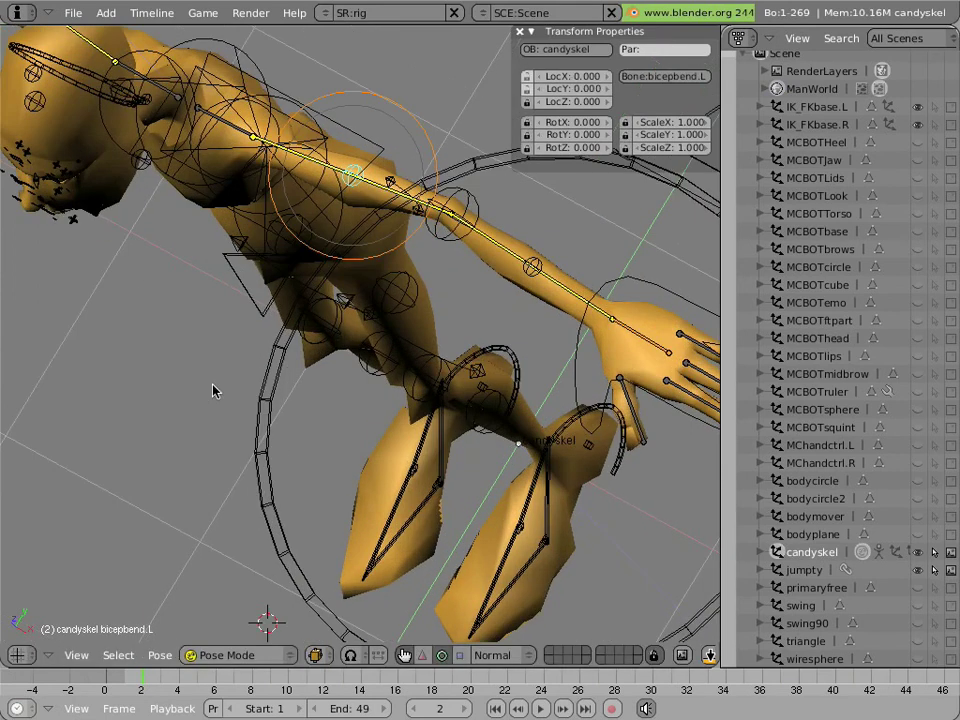
middle_click_drag(279, 450, 296, 210)
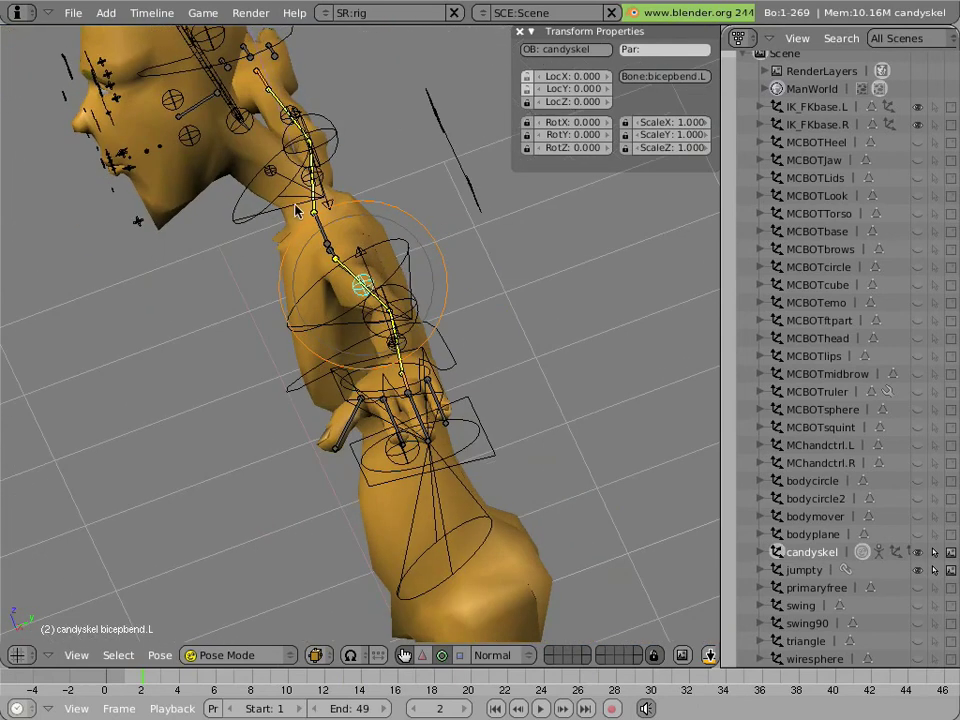
right_click(274, 176)
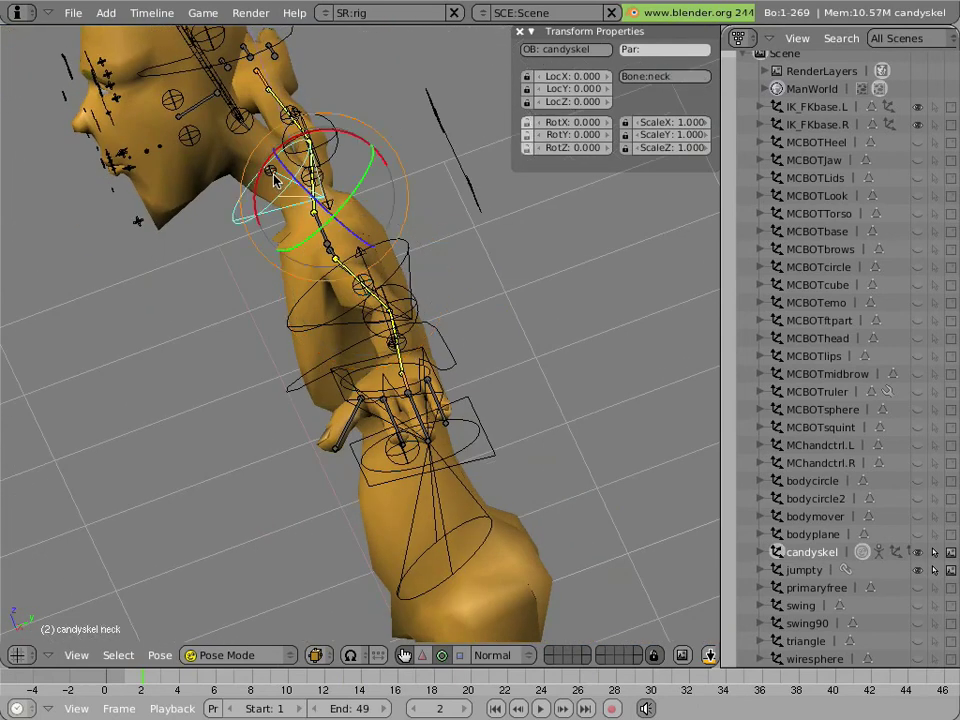
right_click(275, 178)
key("g")
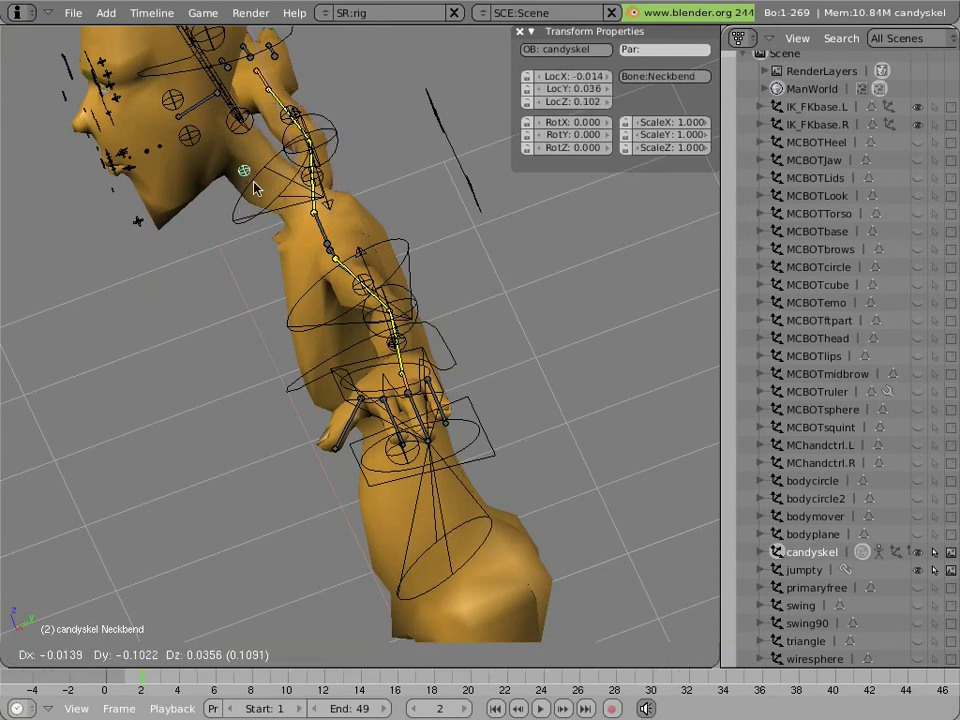
right_click(281, 205)
Orbit to a front view and switch the rig from Pose Mode to Object Mode
middle_click_drag(281, 205, 367, 445)
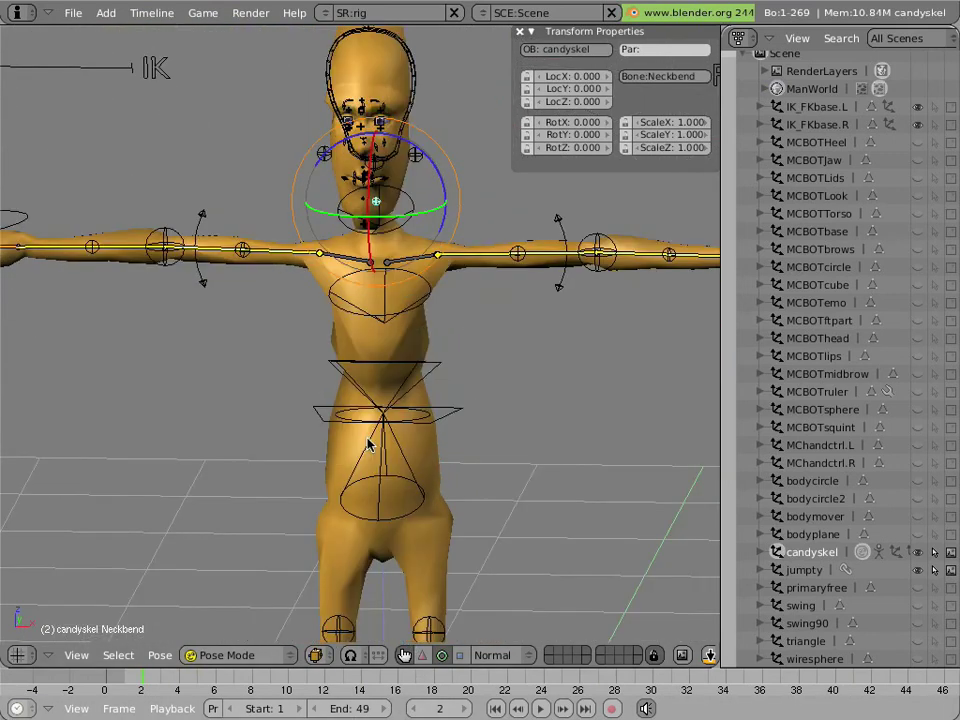
scroll(380, 447, "down", 5)
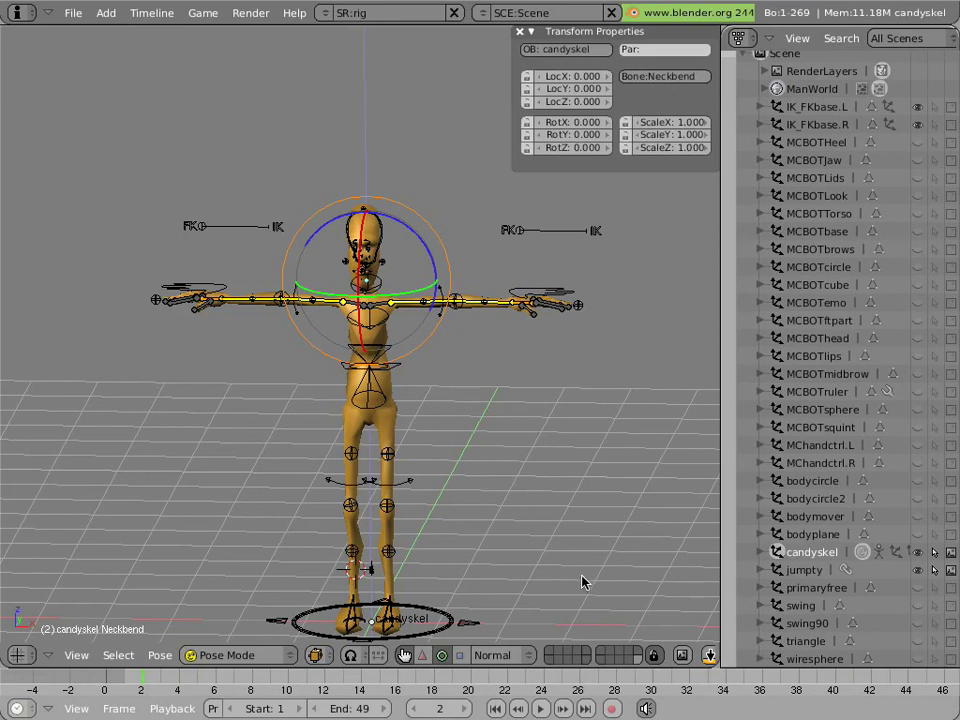
key("ctrl+Tab")
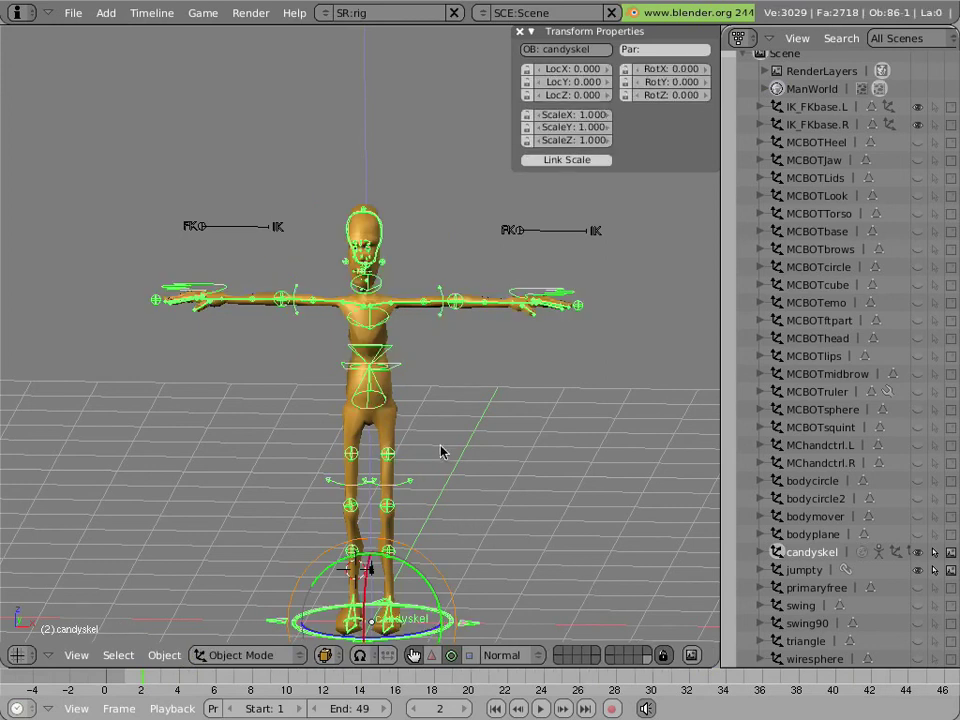
Select everything and orbit and zoom around the whole candyskel rig
key("a")
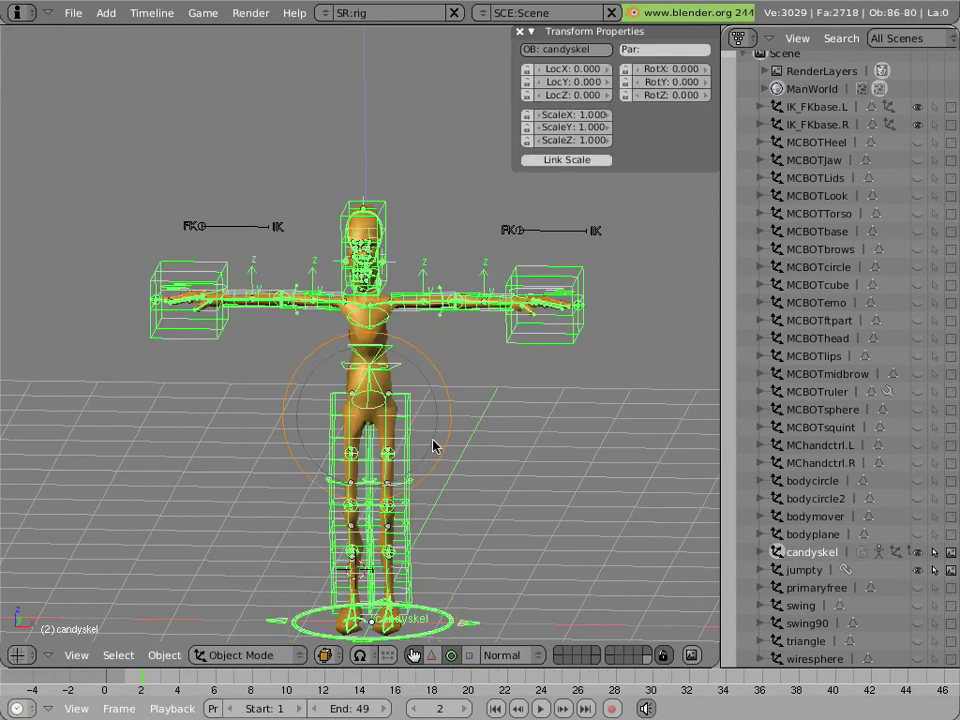
scroll(396, 454, "down", 4, "shift")
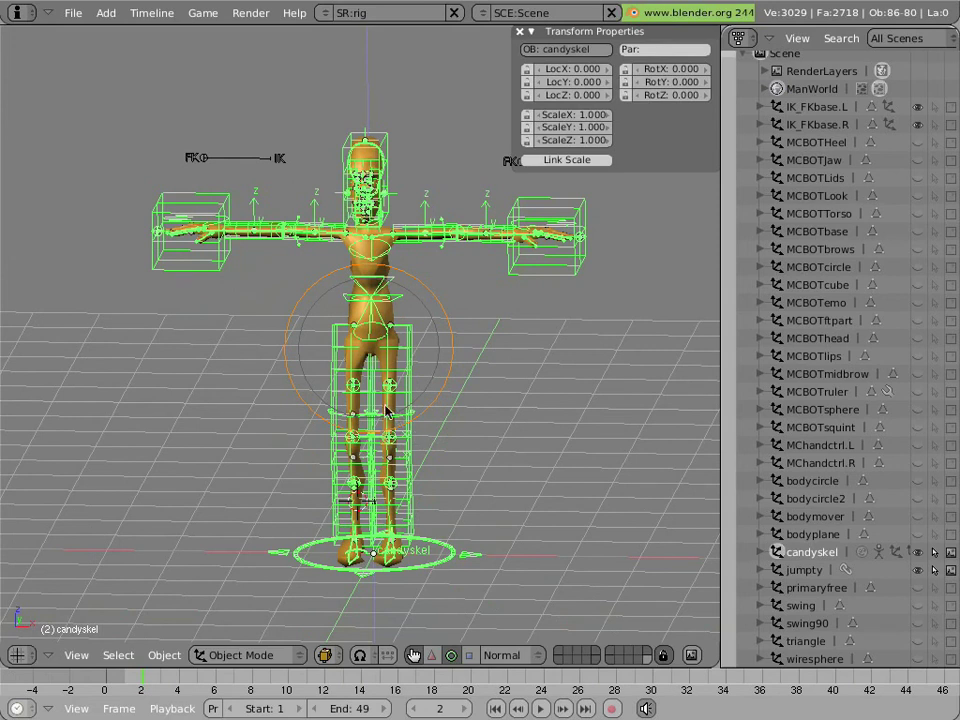
scroll(348, 443, "up", 1)
scroll(348, 443, "up", 5)
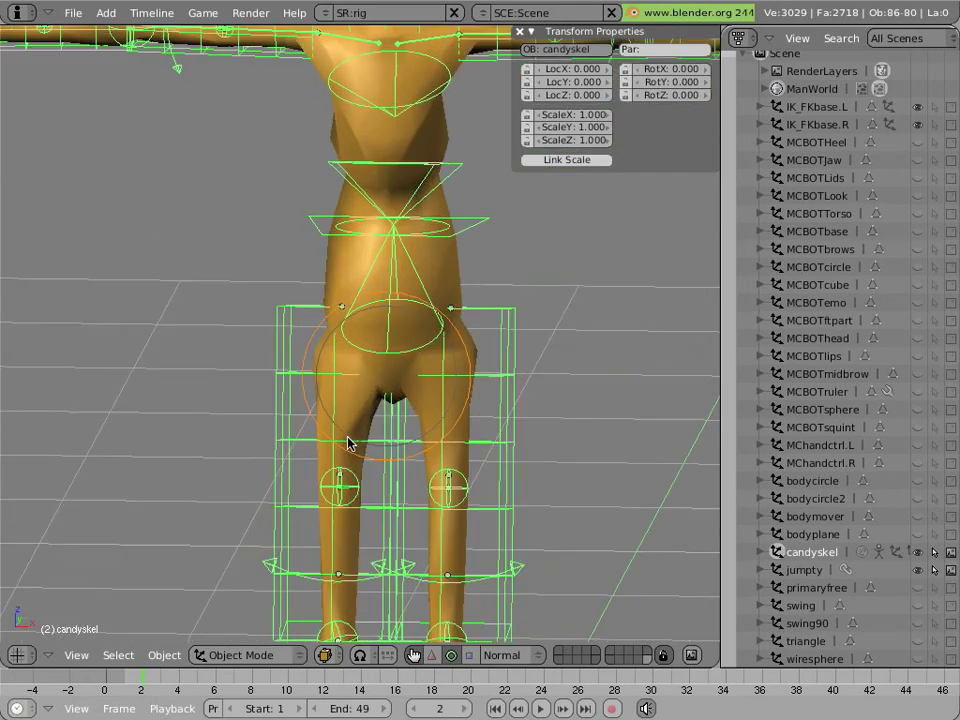
middle_click_drag(521, 424, 315, 401)
scroll(489, 441, "down", 6)
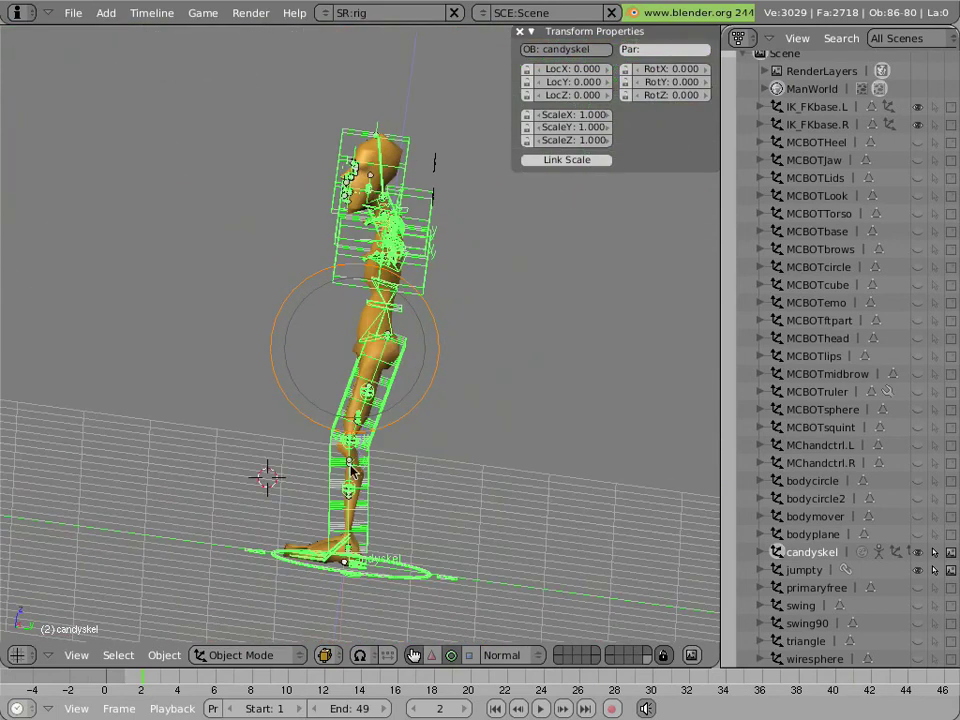
middle_click_drag(355, 455, 316, 366)
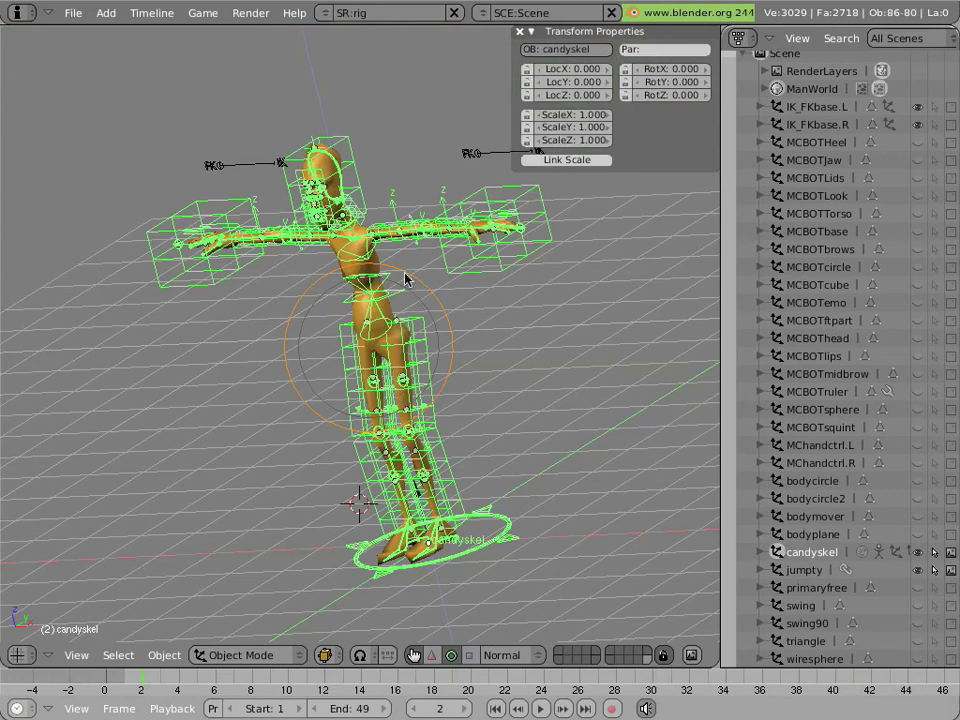
scroll(303, 281, "up", 4)
middle_click_drag(311, 195, 368, 480, "shift")
scroll(372, 283, "up", 2)
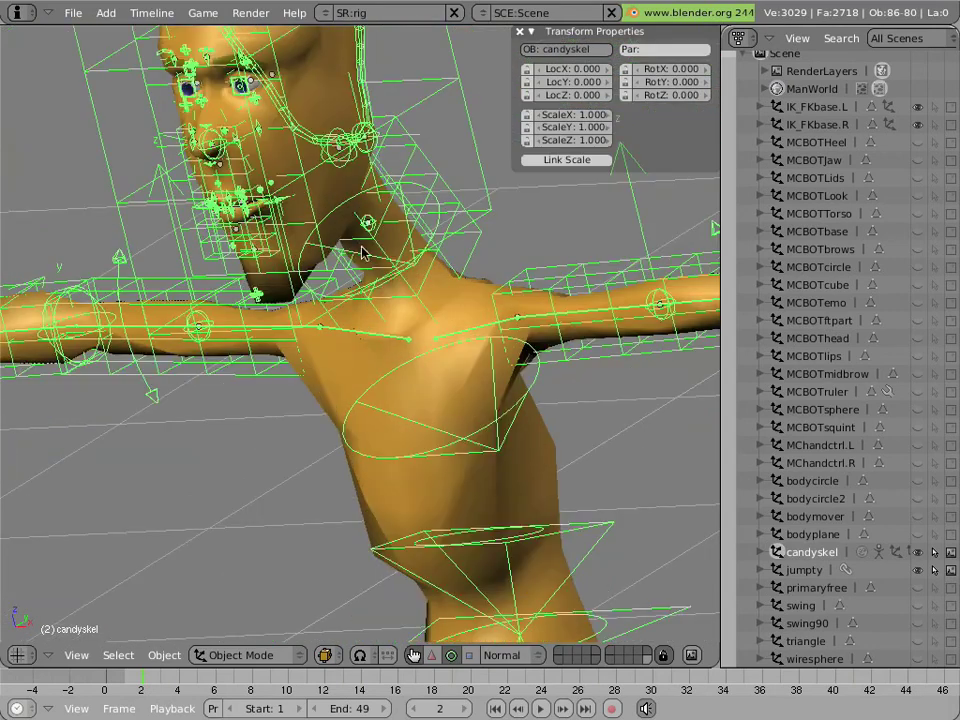
scroll(390, 382, "down", 7)
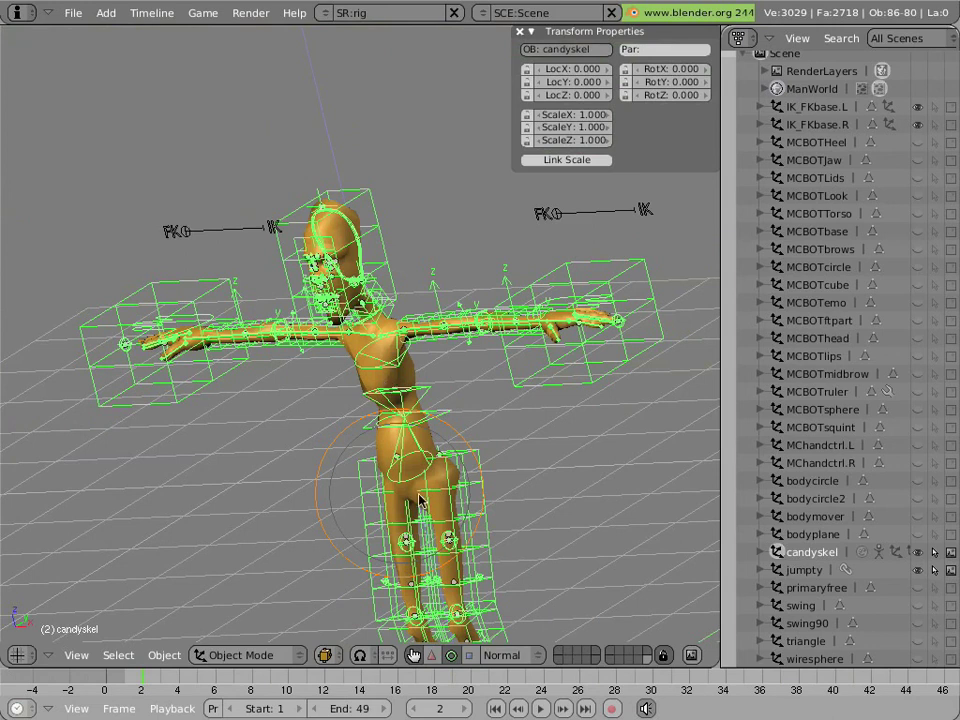
middle_click_drag(322, 388, 360, 380, "shift")
scroll(360, 380, "down", 3)
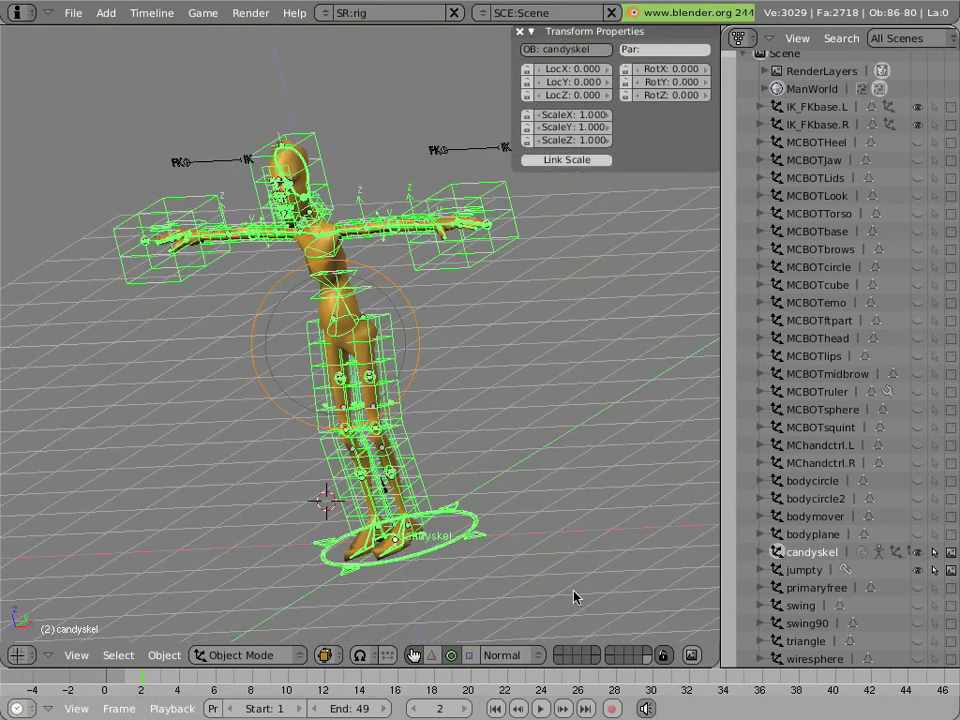
Switch to an empty layer, unhide its hidden objects, then hide them again
left_click(646, 660)
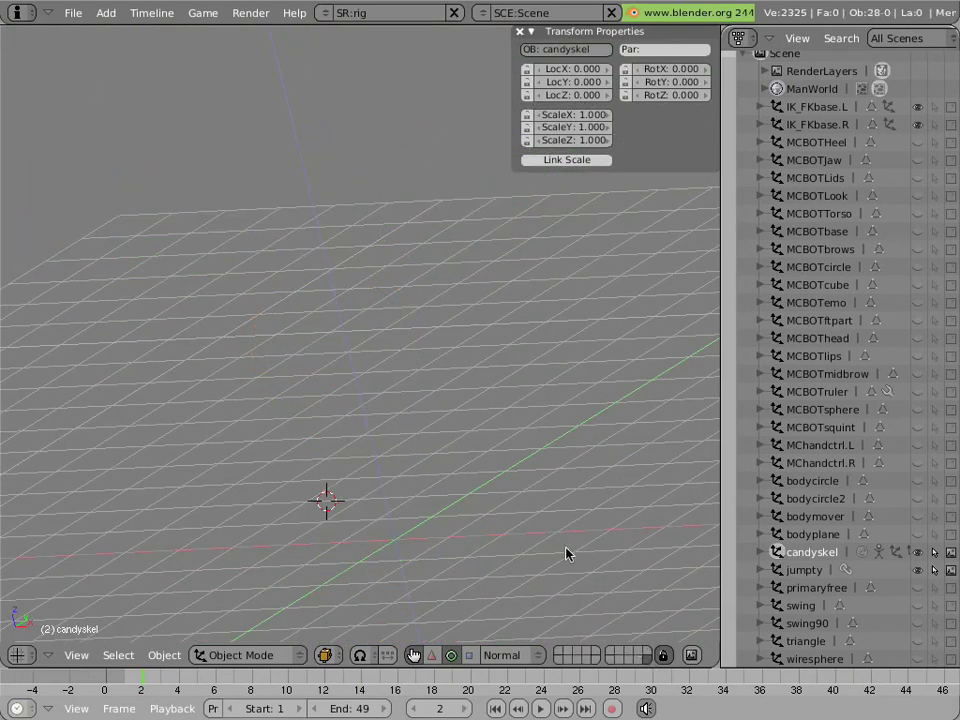
key("alt+h")
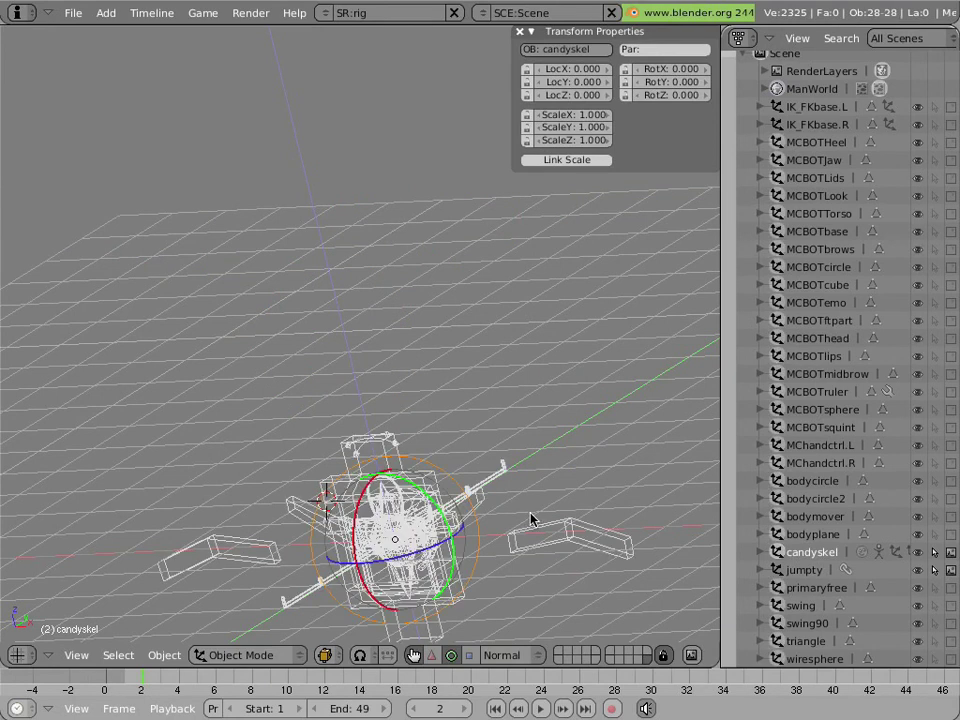
key("h")
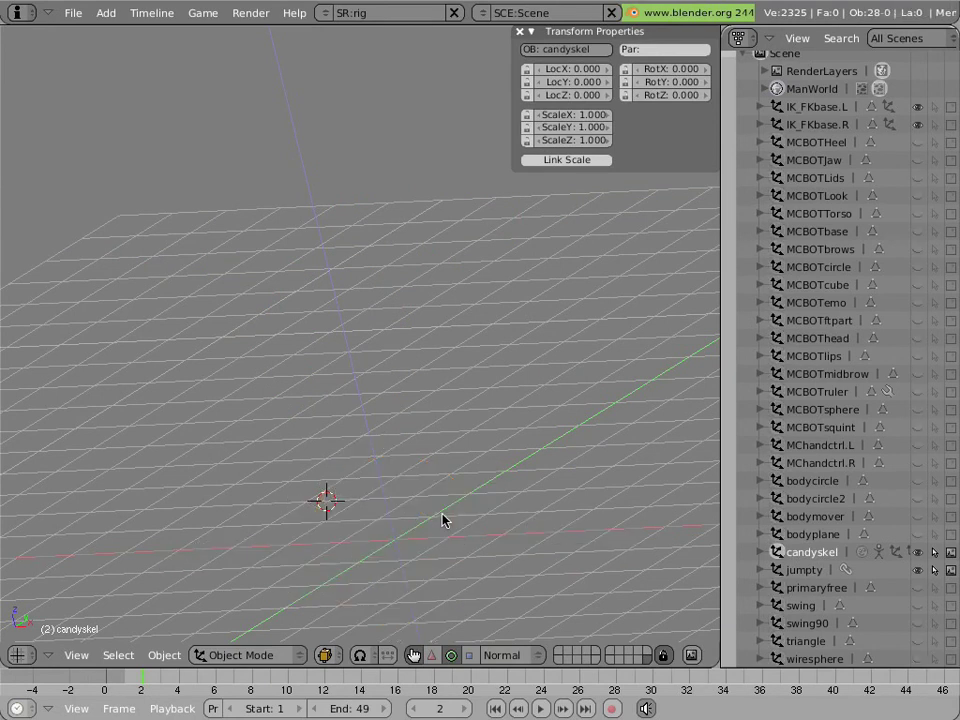
Show layers 1 and 2 for mesh and main controls, leaving extra control boxes hidden
key("1")
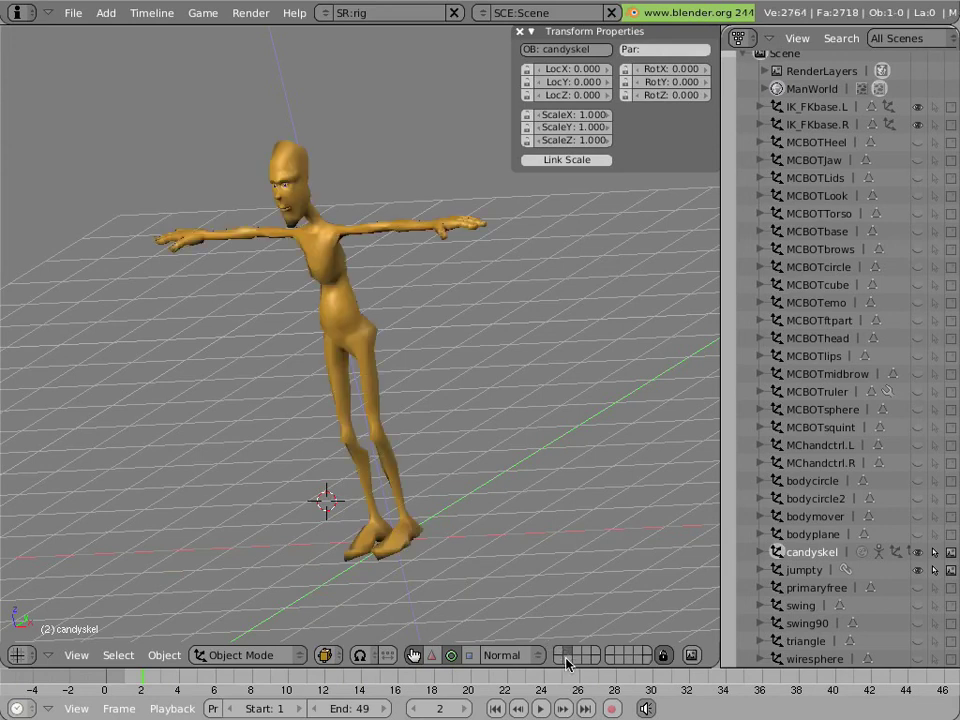
key("shift+2")
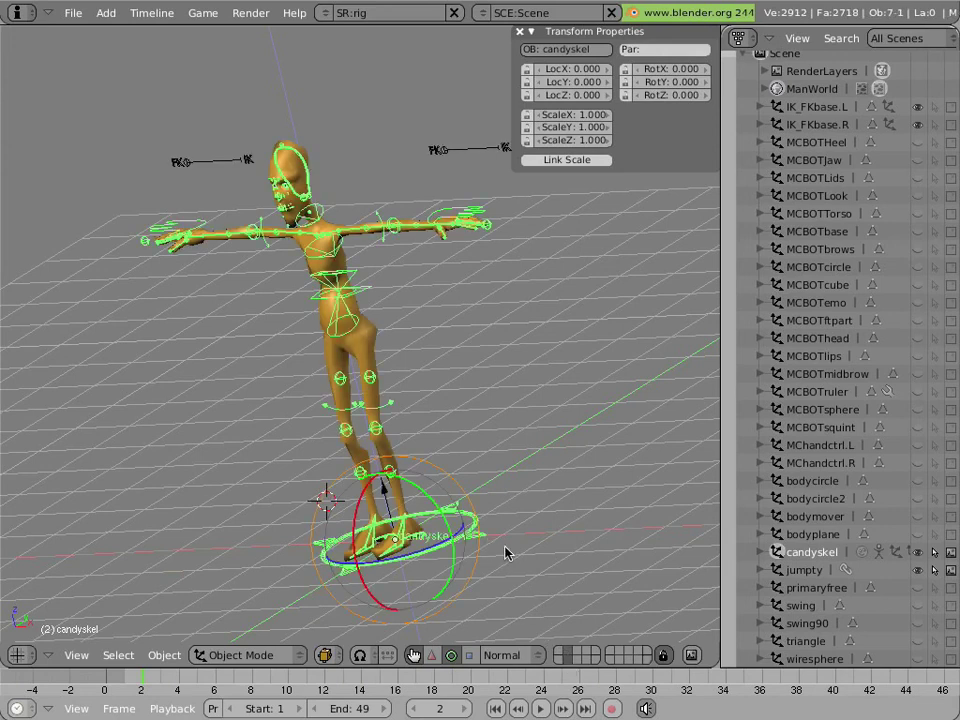
left_click(578, 657, "shift")
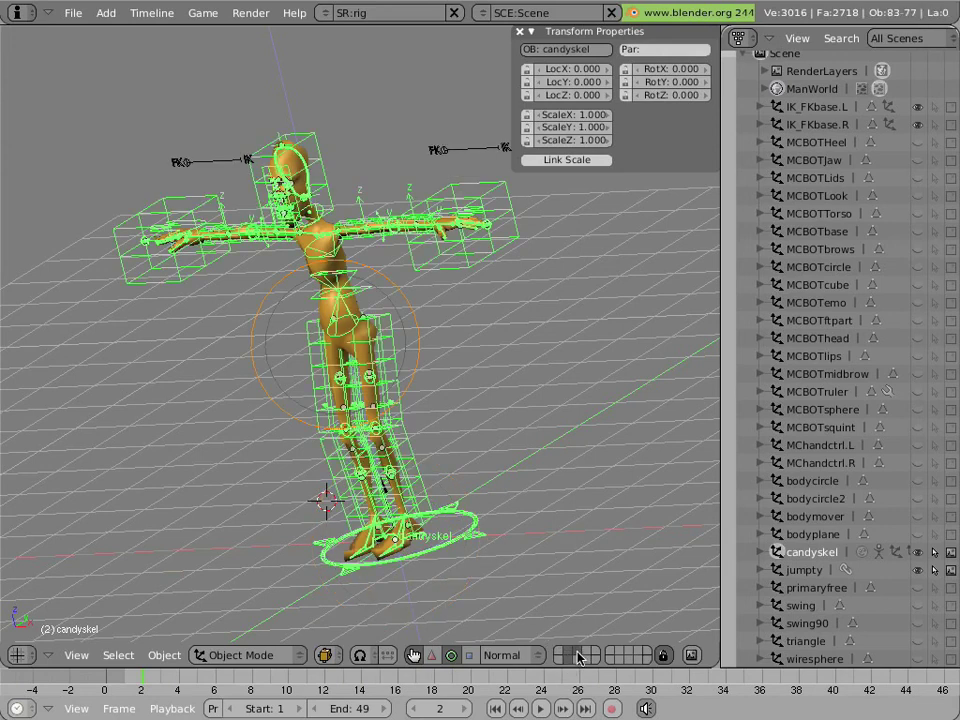
left_click(578, 657, "shift")
left_click(578, 657, "shift")
left_click(578, 657, "shift")
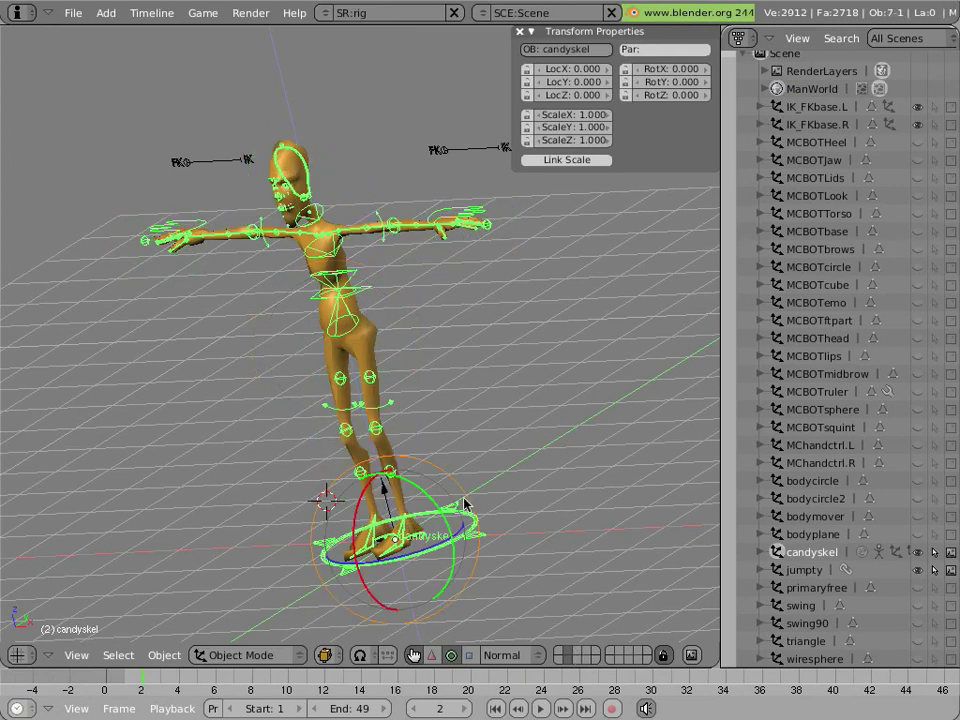